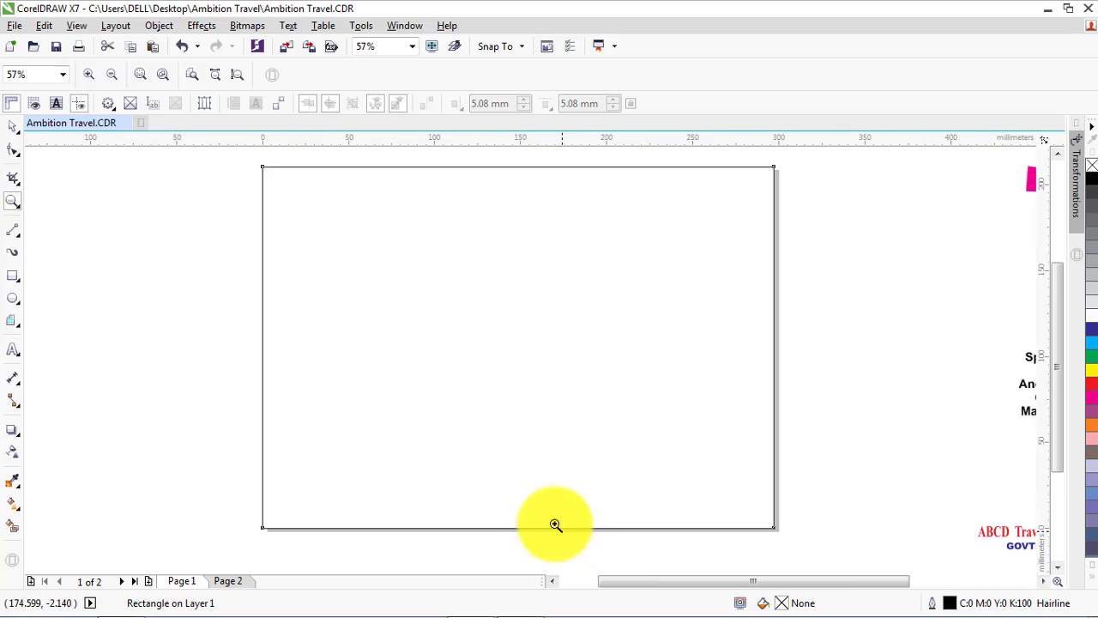
Import the taj-exotica-havelock-island beach photo from the Andaman folder and place it over the upper-left part of the page
click(12, 125)
click(133, 223)
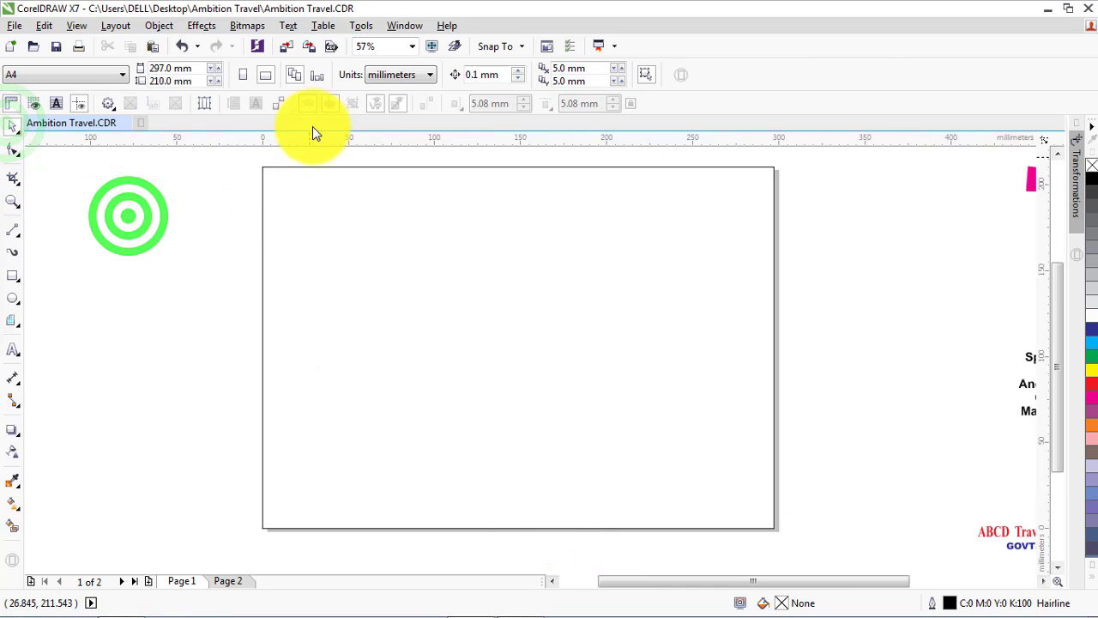
click(286, 45)
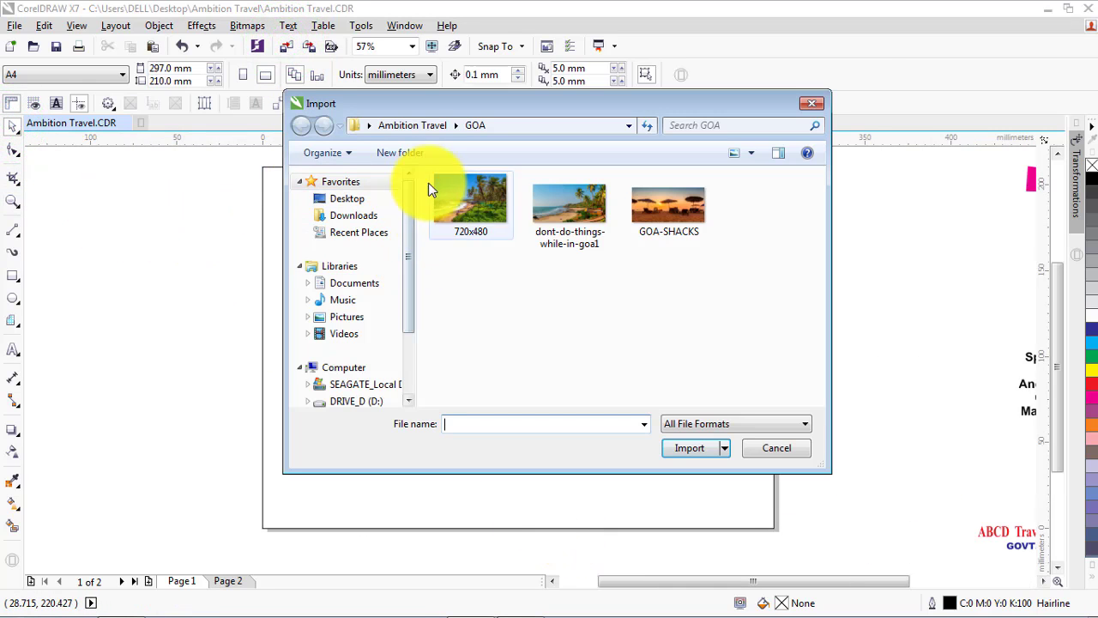
click(406, 126)
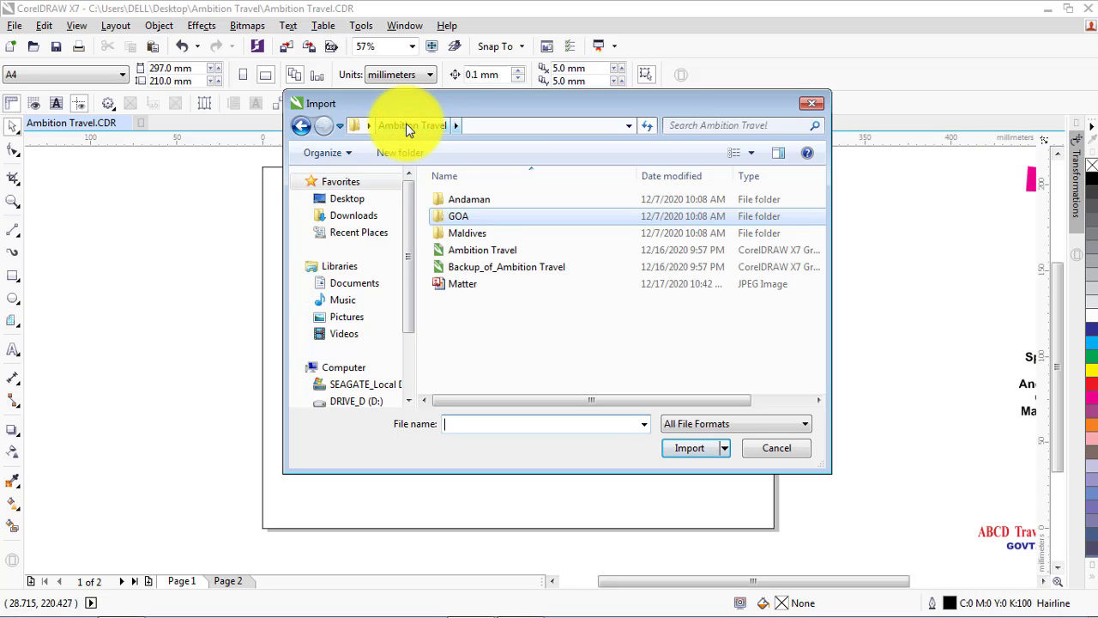
double_click(469, 199)
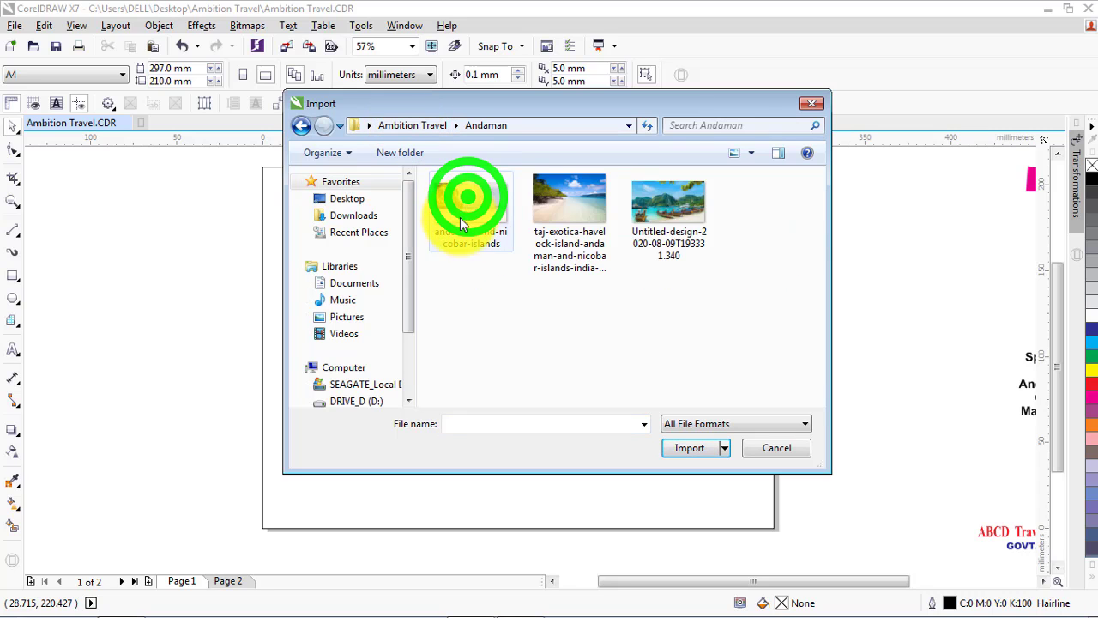
click(569, 217)
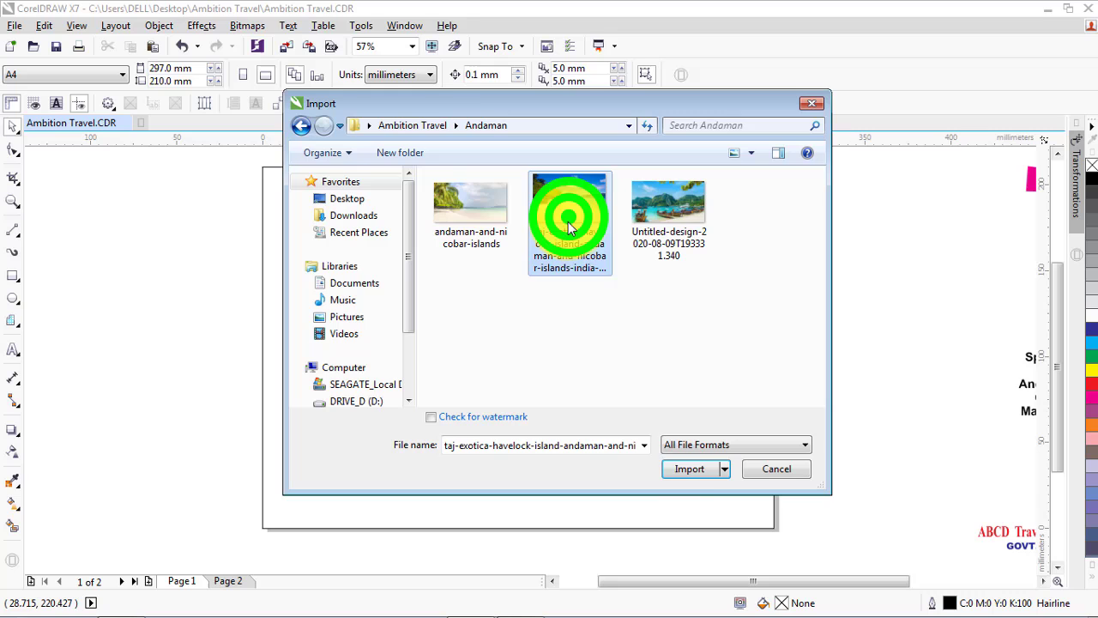
click(684, 469)
click(209, 221)
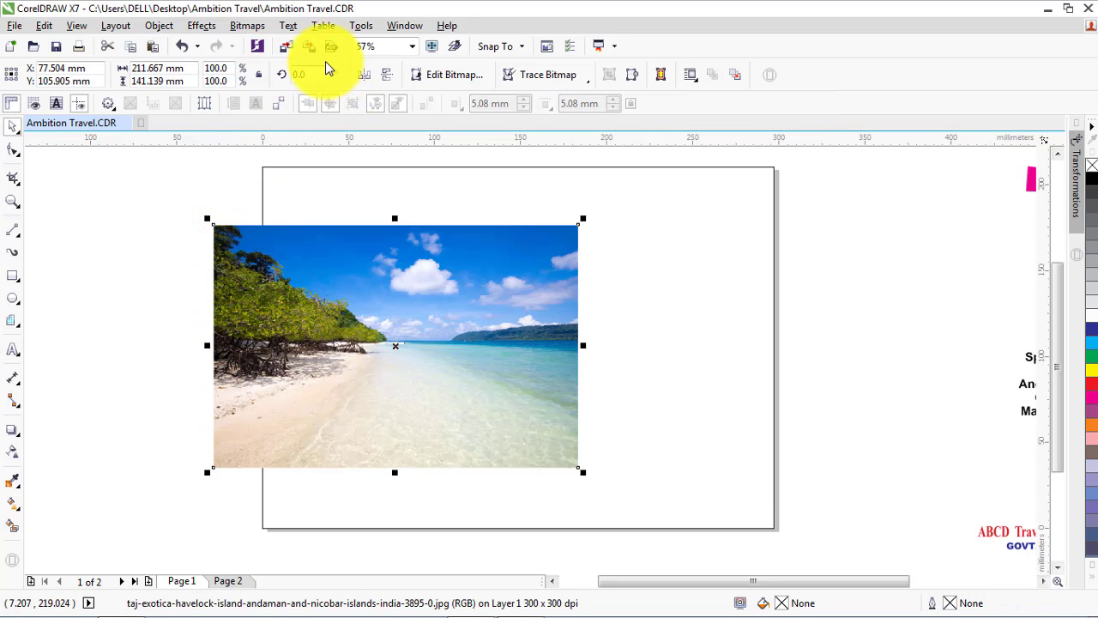
Import dont-do-things-while-in-goa1 from the GOA folder and place it beside the Andaman photo
click(284, 49)
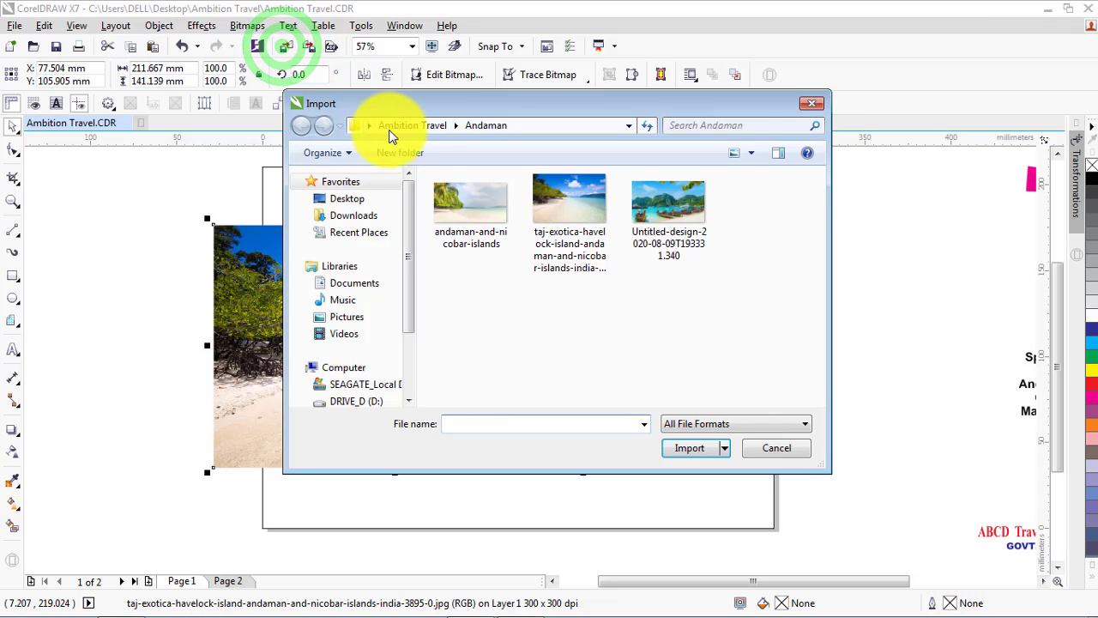
click(412, 127)
double_click(446, 232)
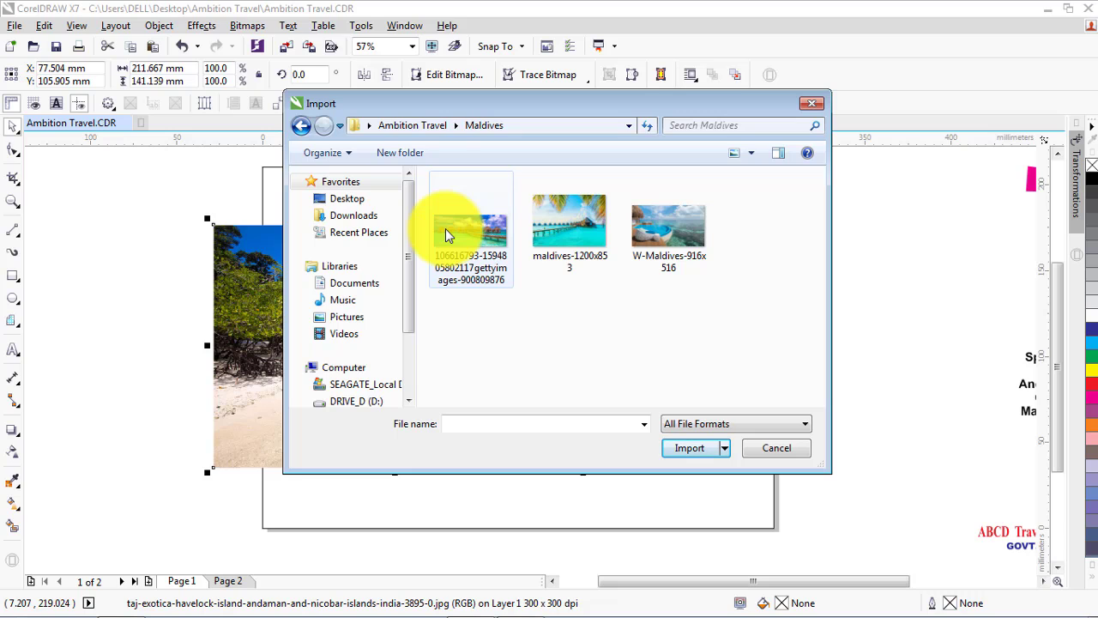
click(413, 125)
click(455, 220)
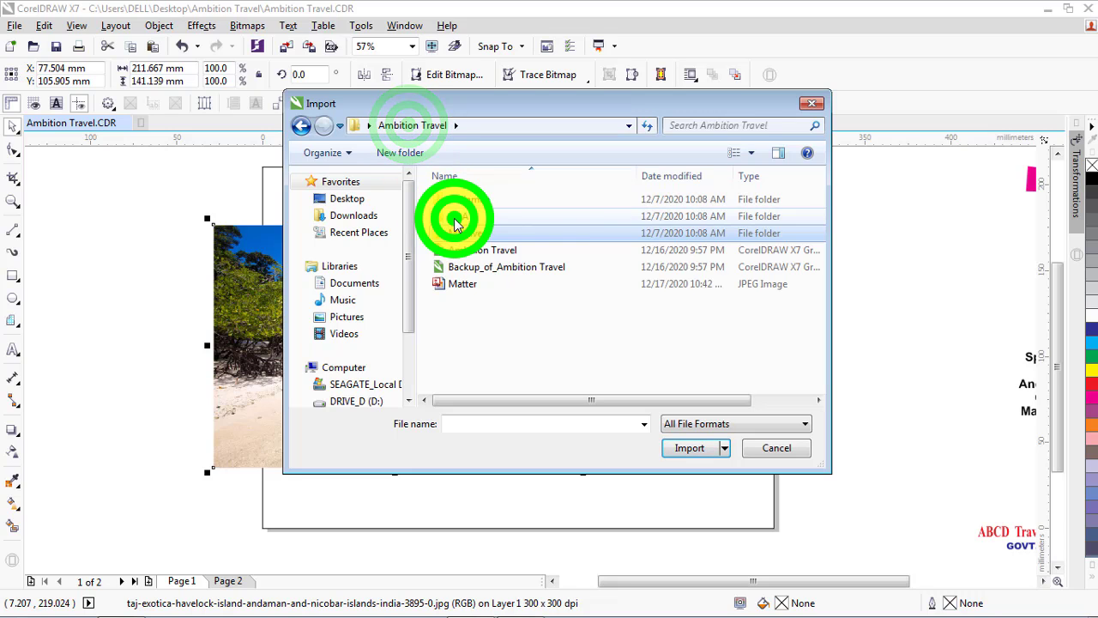
double_click(455, 221)
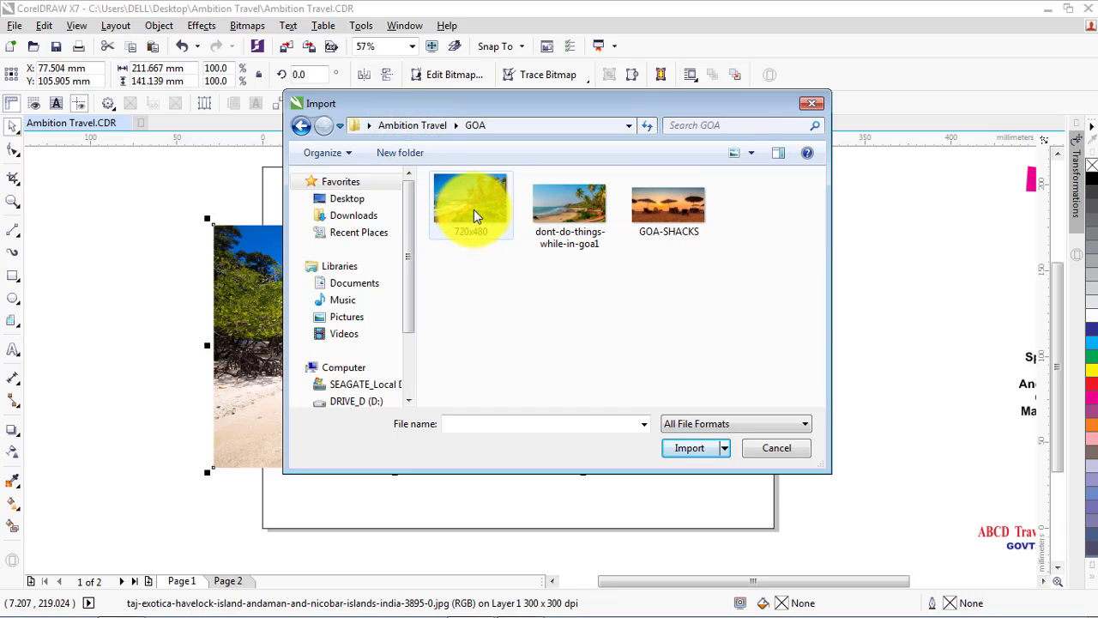
click(564, 209)
click(681, 468)
click(605, 282)
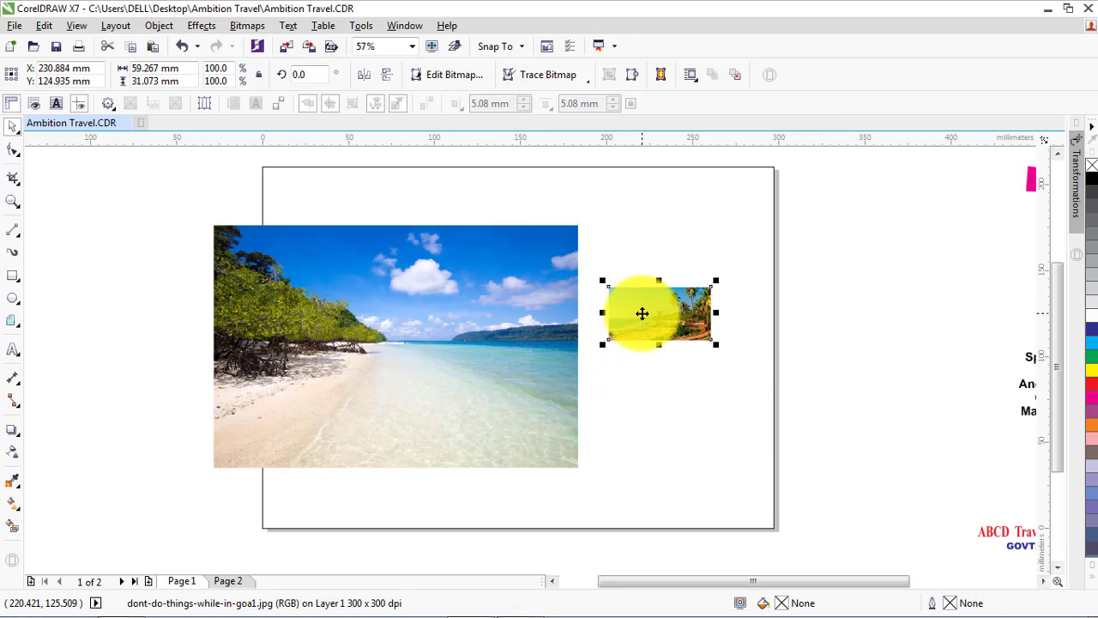
Align the Goa photo with the Andaman photo's top-left corner and stretch it to the same size, 211.667 by 141.139 mm
drag(641, 313, 246, 251)
shift+click(410, 306)
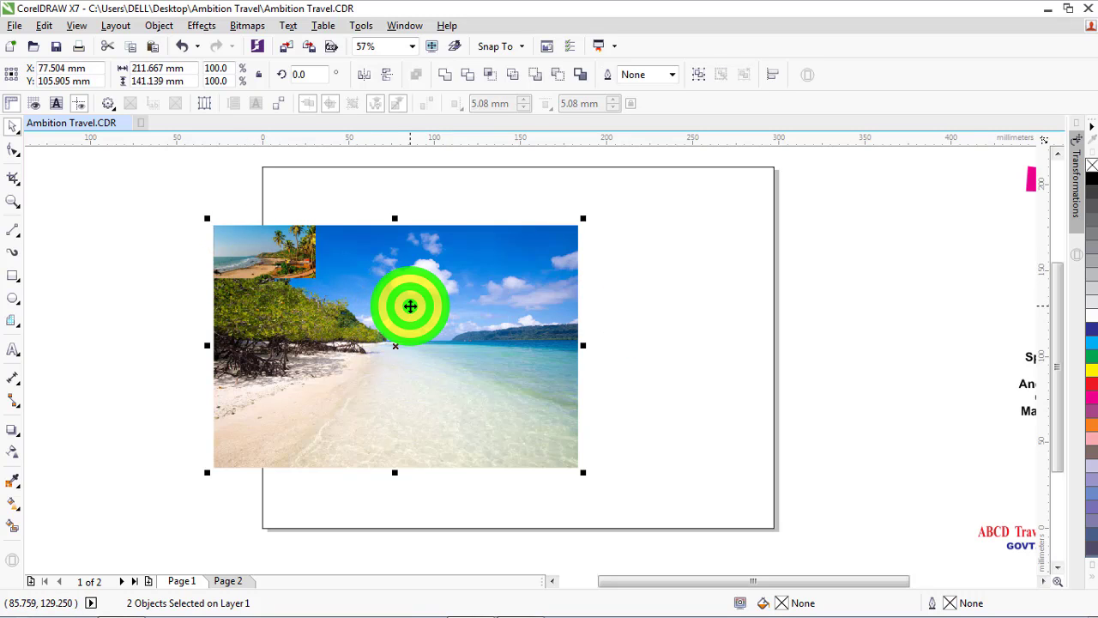
click(148, 221)
drag(166, 183, 584, 453)
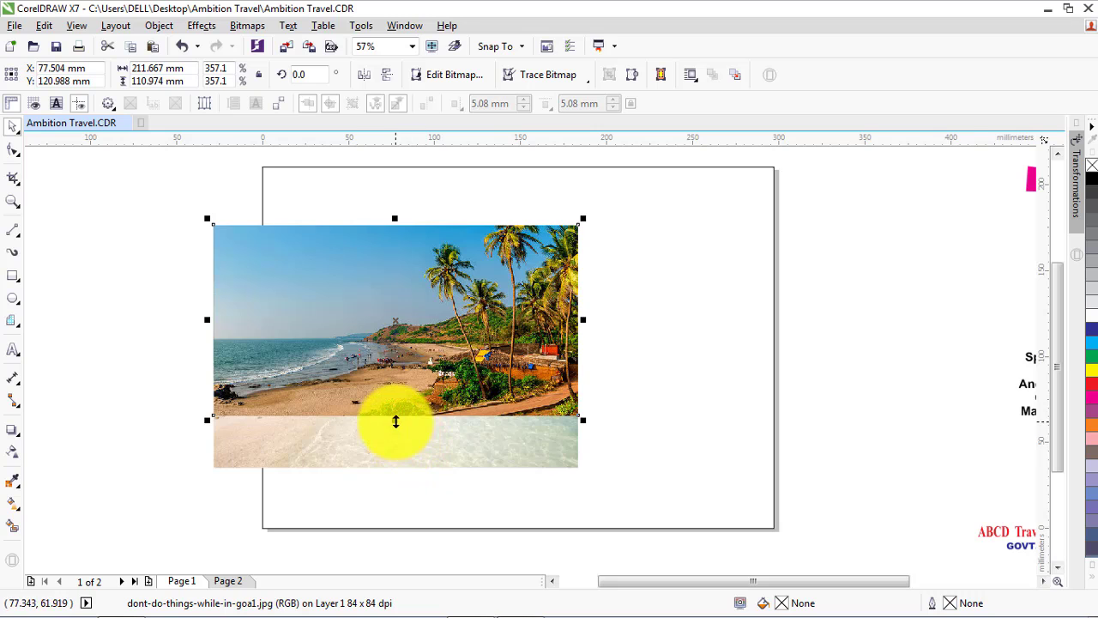
drag(396, 420, 395, 473)
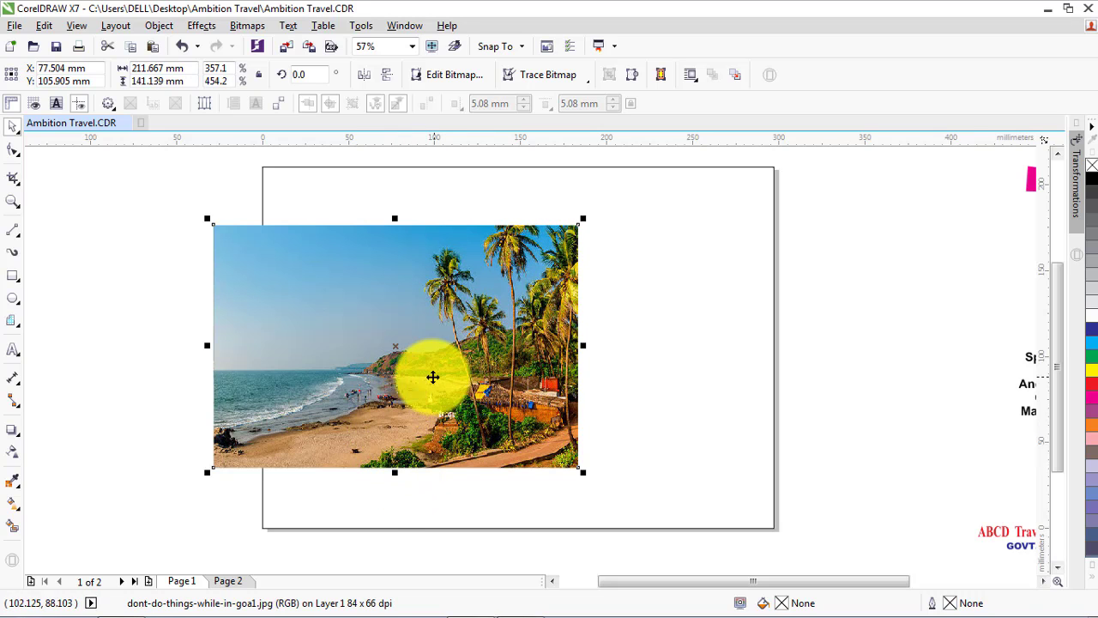
Scale both stacked photos down together to about 132 by 88 mm and move them inside the page
drag(172, 210, 441, 378)
drag(366, 353, 424, 320)
click(573, 311)
click(193, 284)
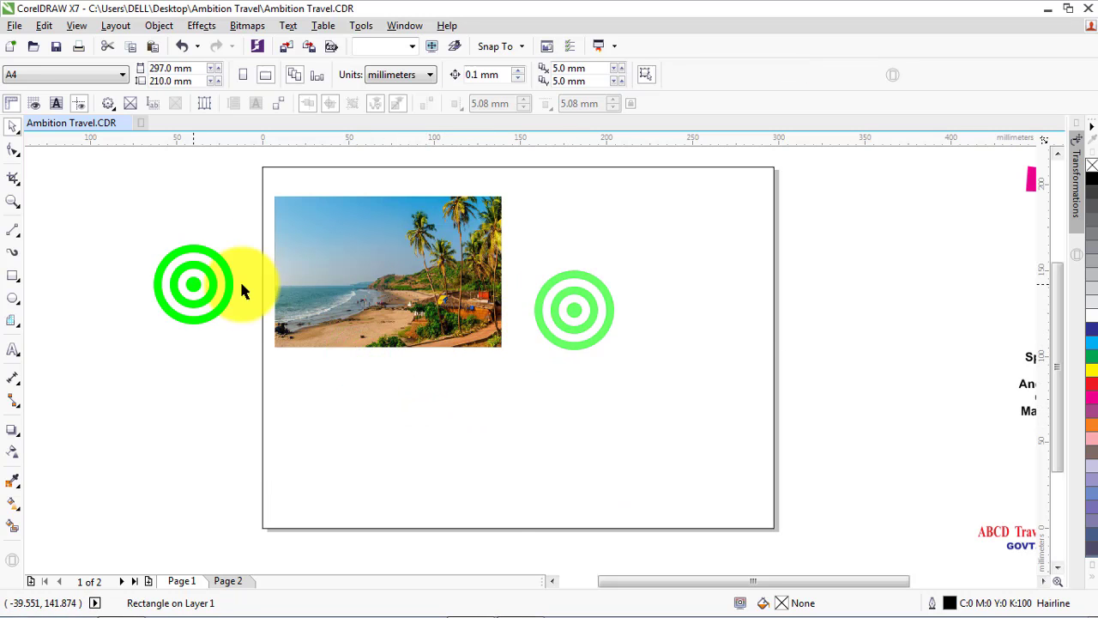
Separate the photos, aligning the Andaman photo to the page rectangle's top-left corner and the Goa photo to its top-right corner
drag(363, 270, 644, 253)
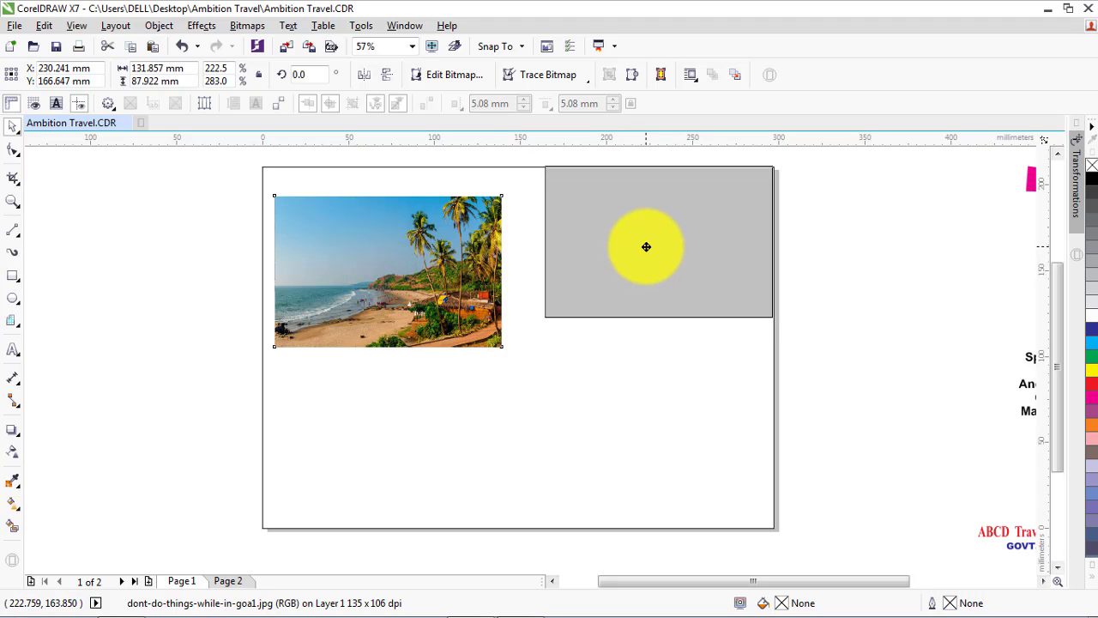
drag(646, 247, 646, 247)
drag(441, 282, 435, 253)
click(491, 408)
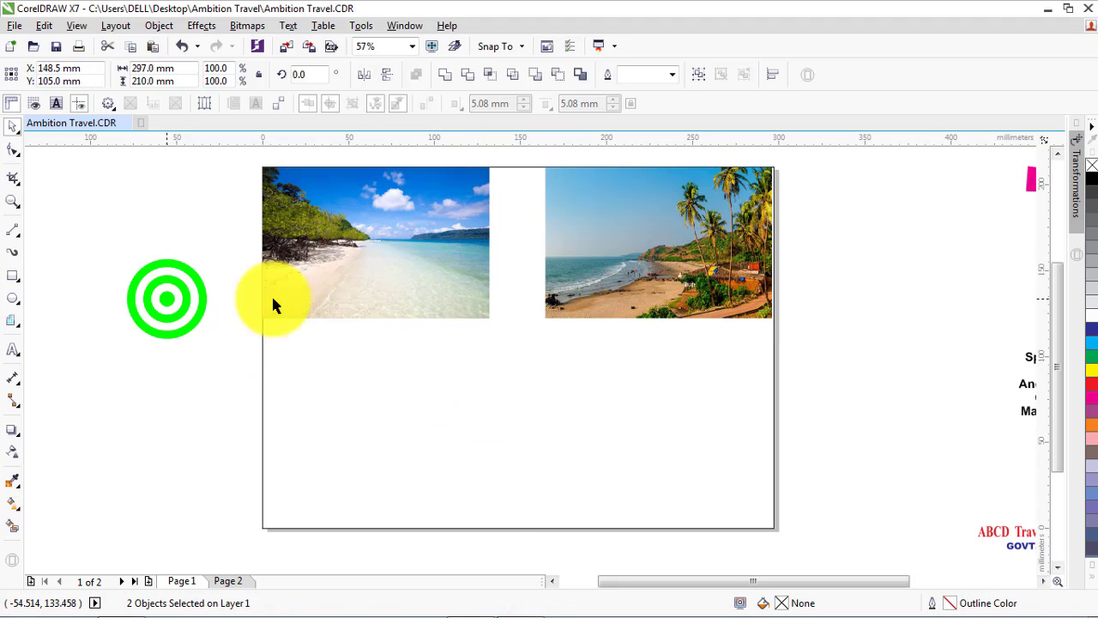
click(657, 279)
shift+click(608, 387)
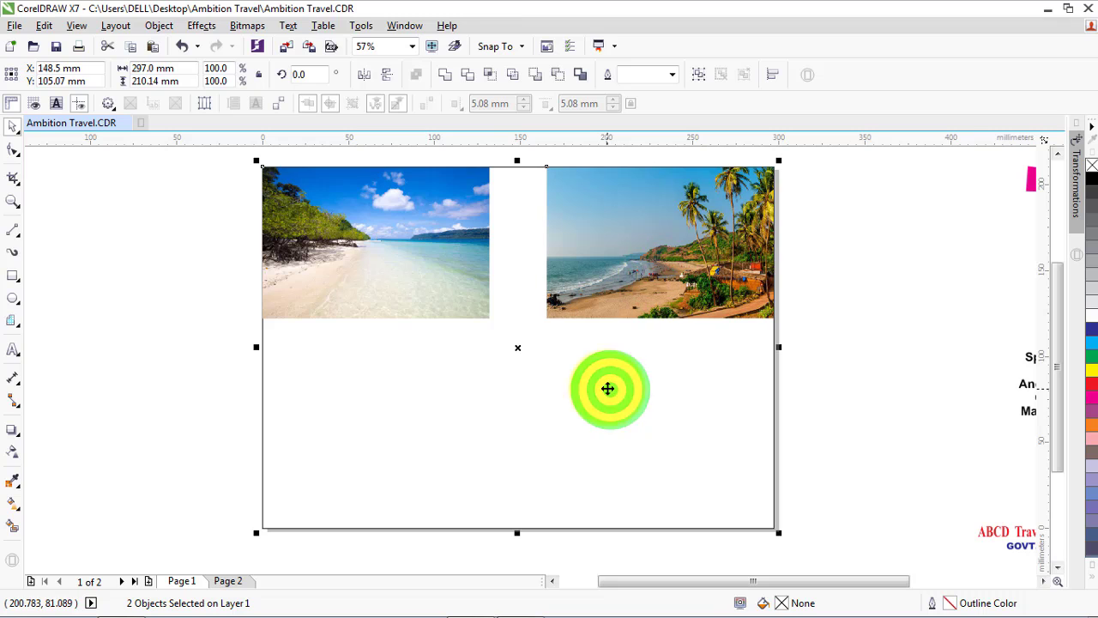
click(875, 310)
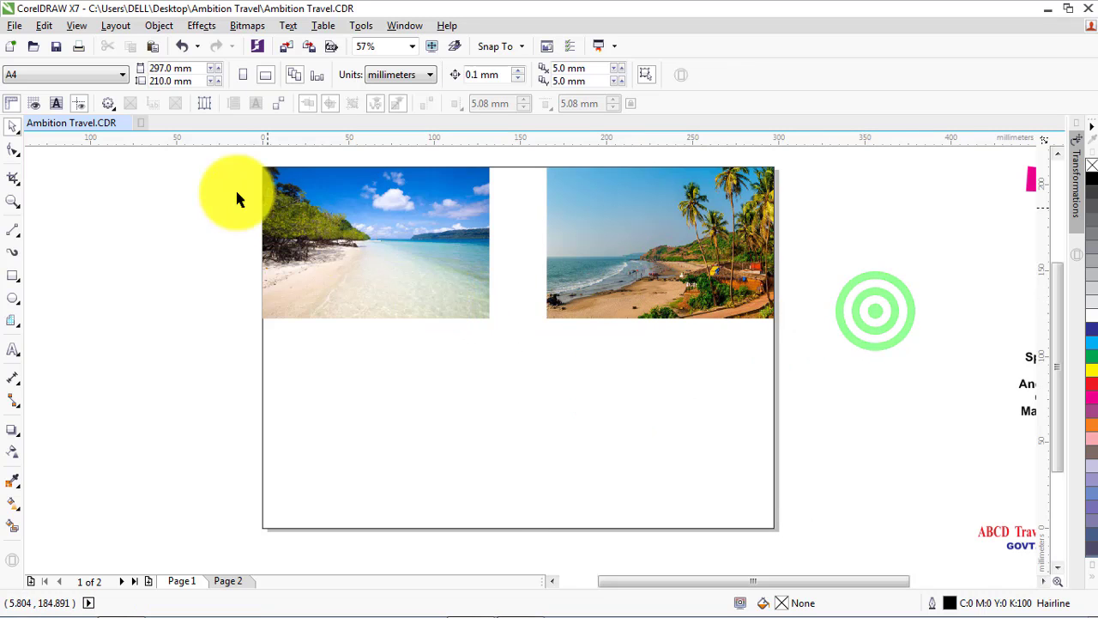
Enlarge both photos together to about 158 by 105 mm each and align the Andaman photo to the page rectangle's top-left corner
drag(218, 163, 829, 343)
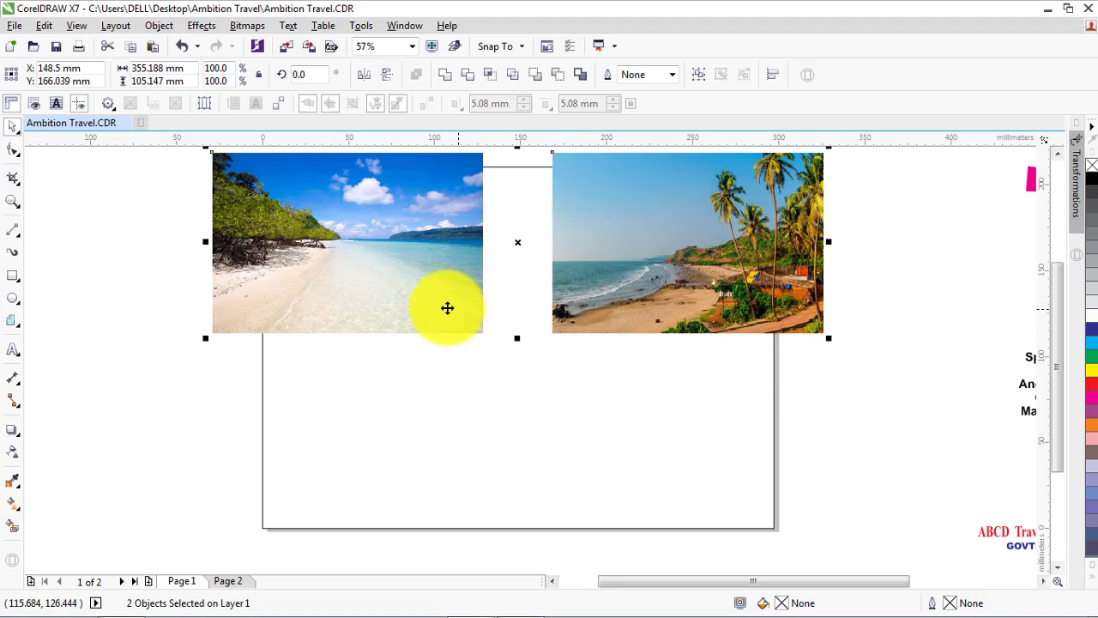
click(164, 375)
click(330, 284)
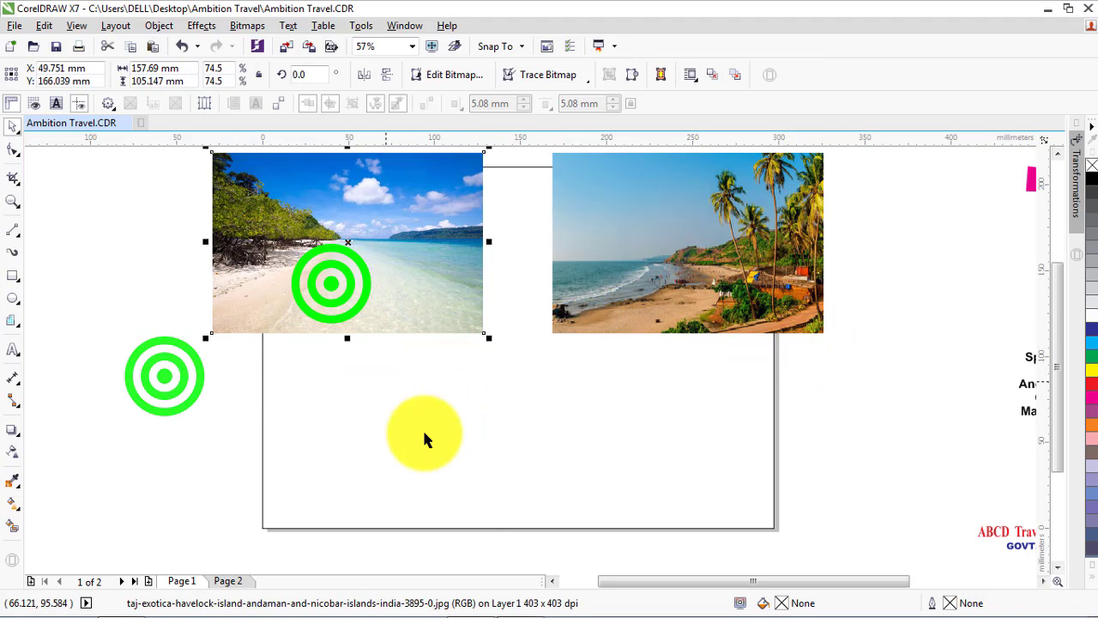
shift+click(426, 434)
key(l)
key(t)
Align the enlarged Goa photo to the page rectangle's top-right corner, overlapping the Andaman photo
click(593, 334)
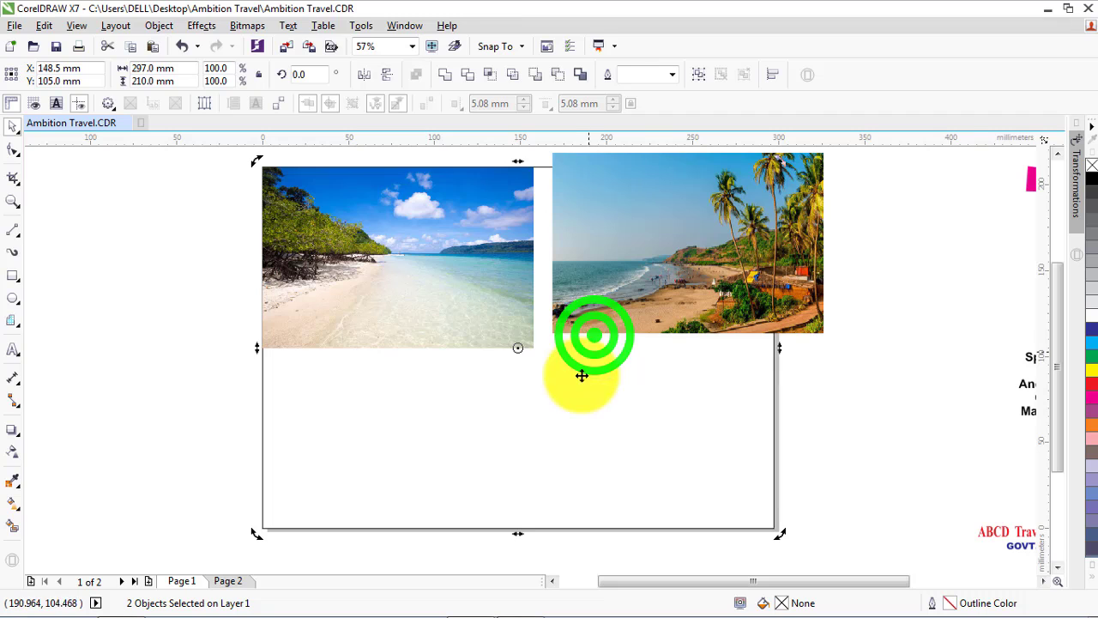
click(670, 286)
shift+click(566, 436)
key(r)
key(t)
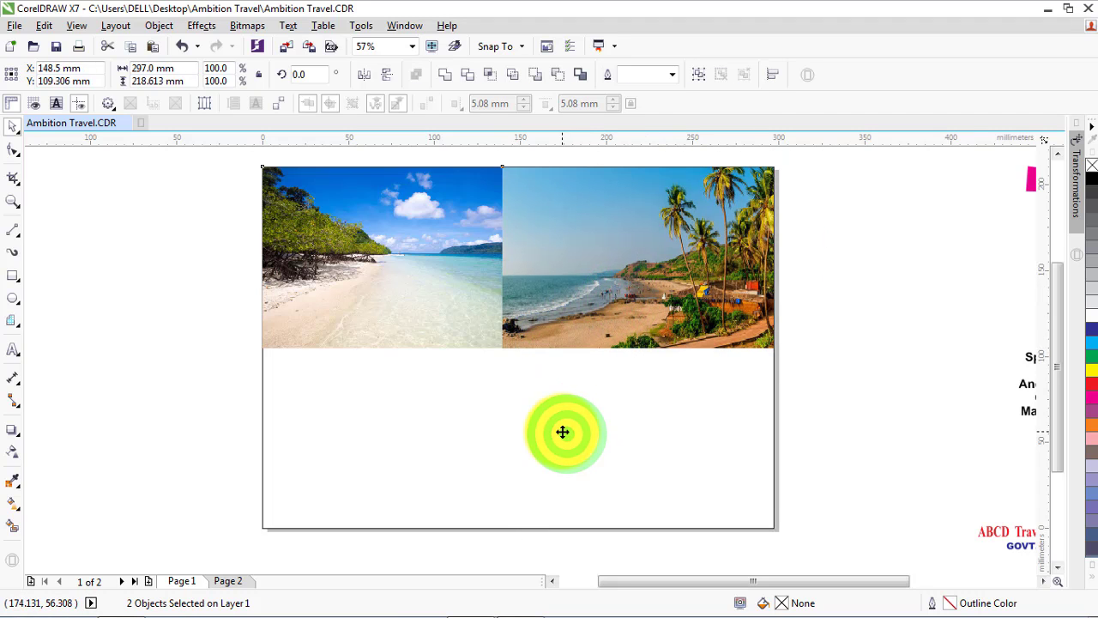
click(879, 349)
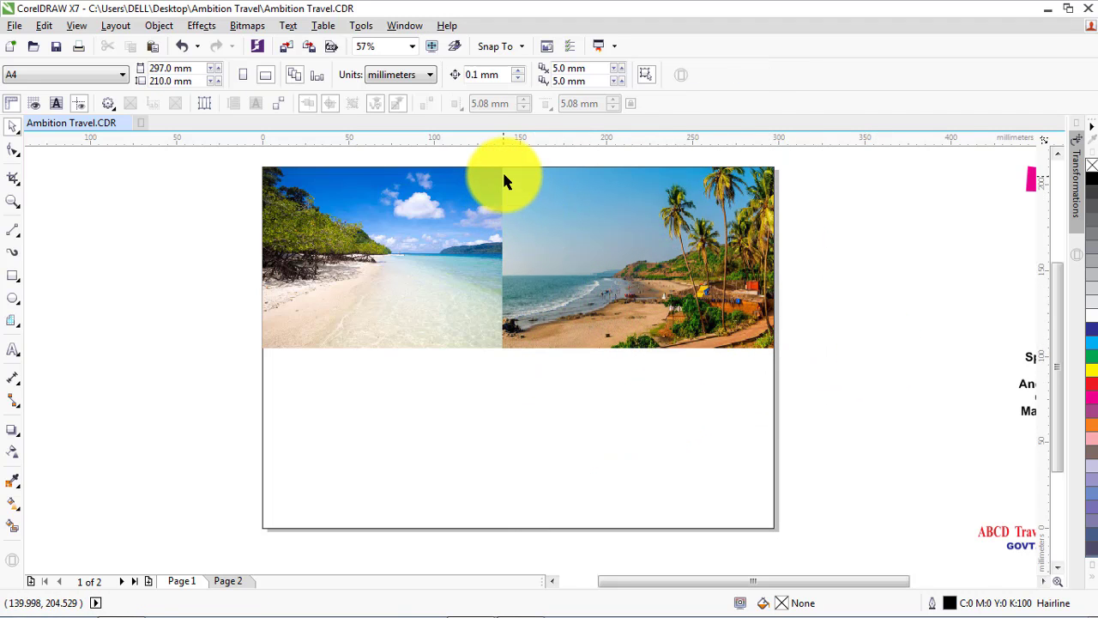
Apply a linear transparency to the Andaman photo that fades it out horizontally toward its right edge
click(12, 202)
drag(248, 159, 792, 387)
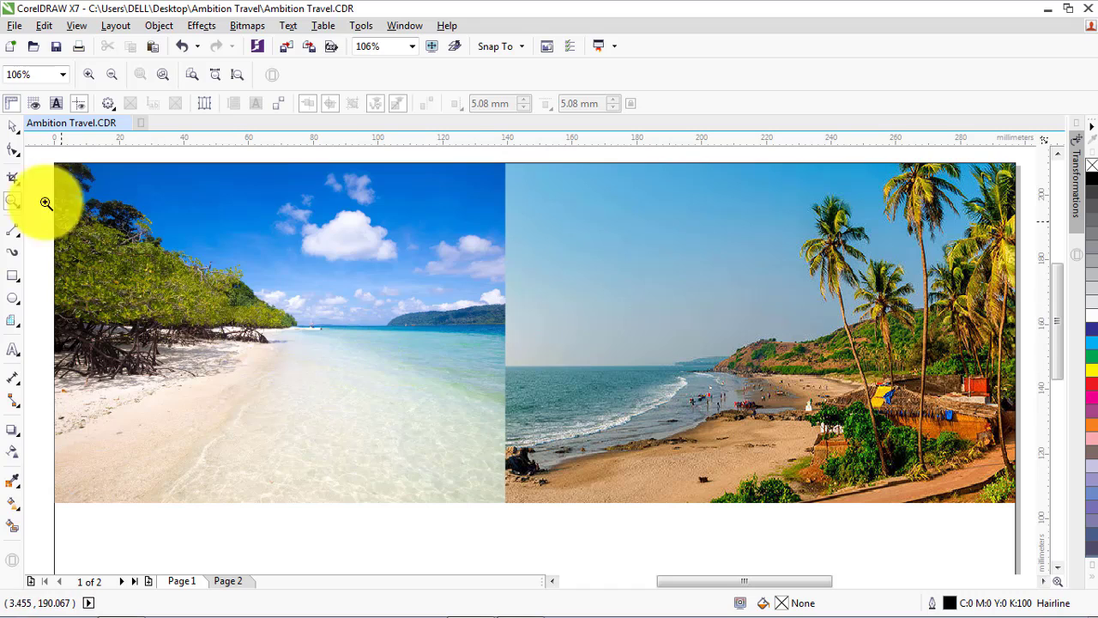
click(12, 126)
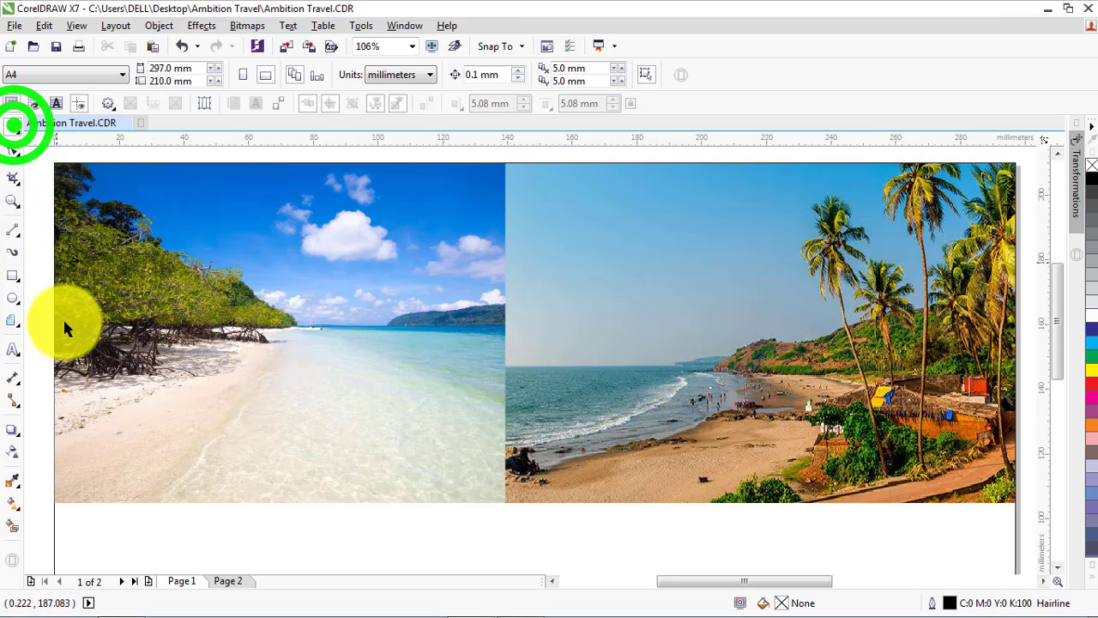
click(12, 452)
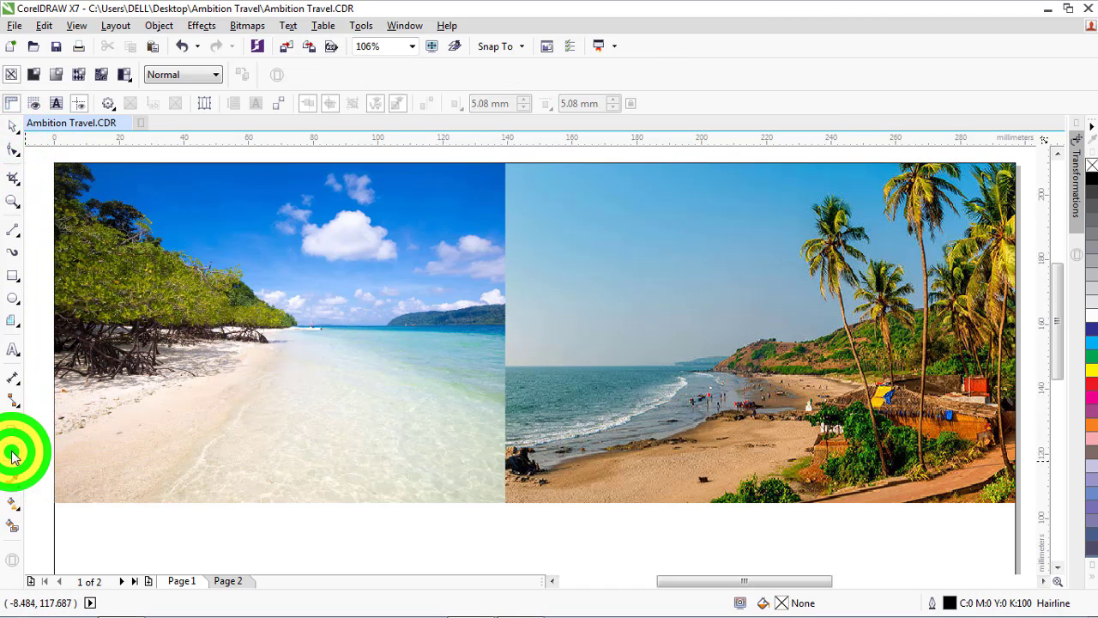
click(395, 350)
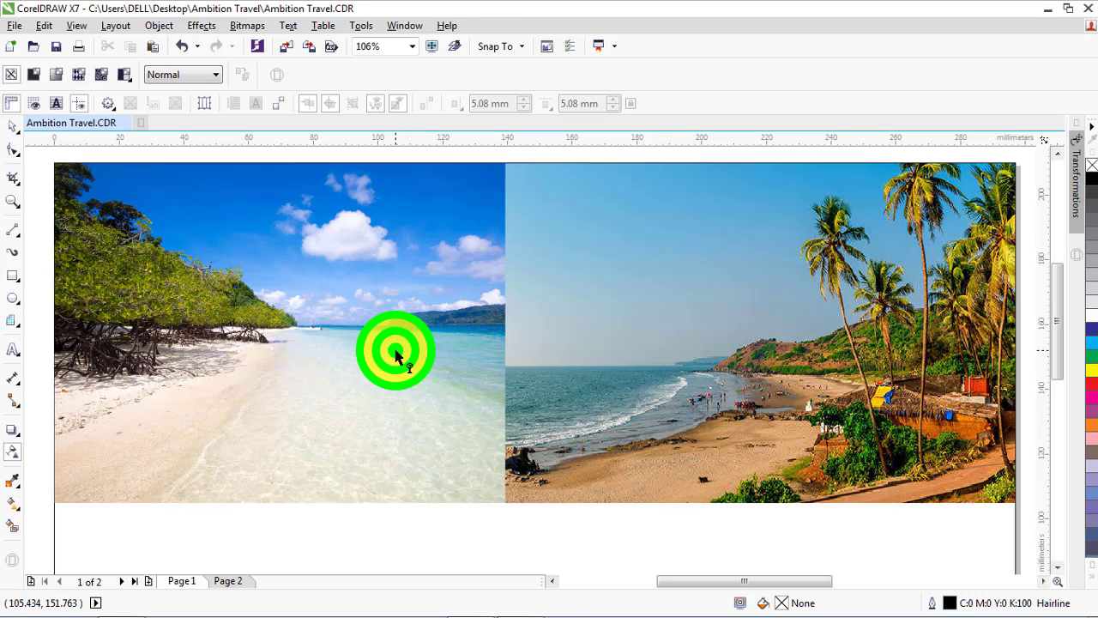
drag(372, 354, 472, 356)
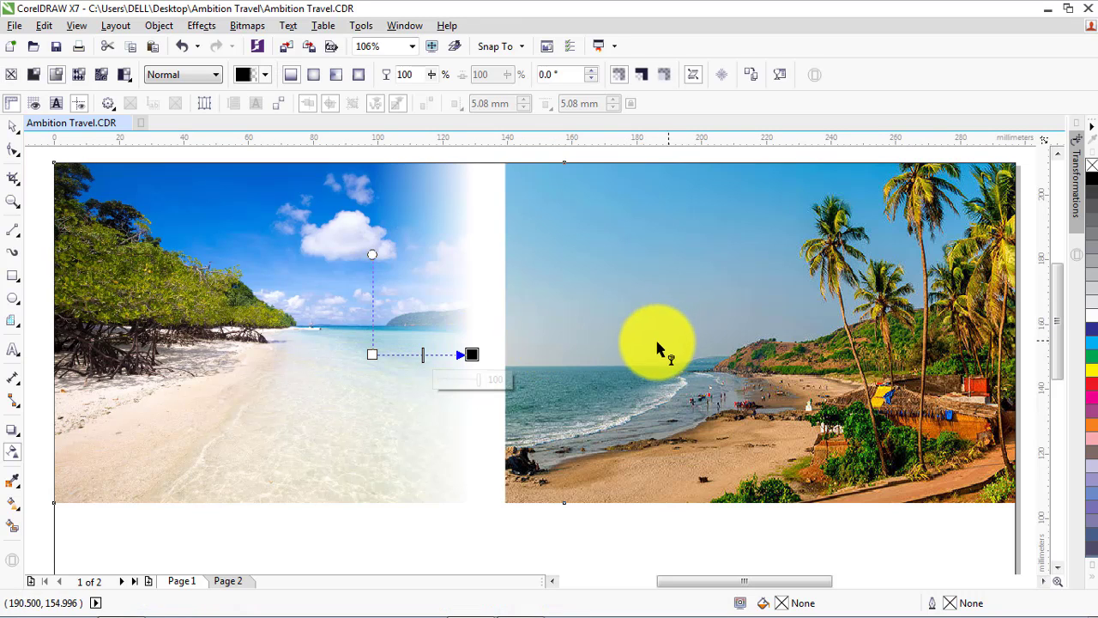
Apply a linear transparency to the Goa photo at 180° that fades it out toward its left edge
mouse_move(623, 348)
mouse_down()
mouse_move(508, 355)
mouse_move(529, 348)
mouse_move(532, 358)
mouse_up()
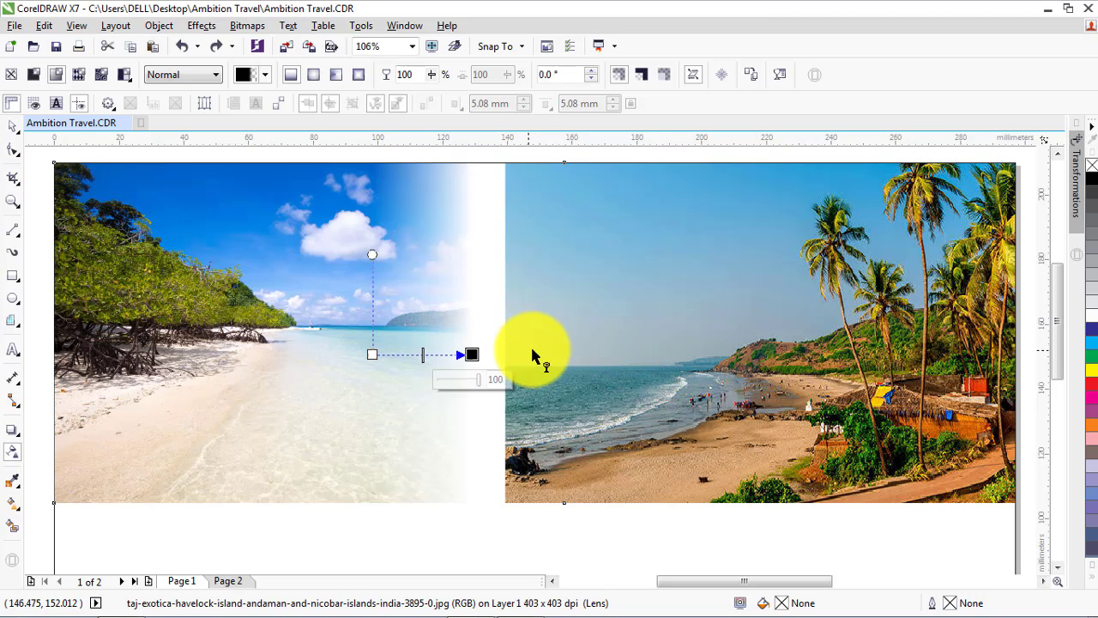
click(674, 290)
click(606, 346)
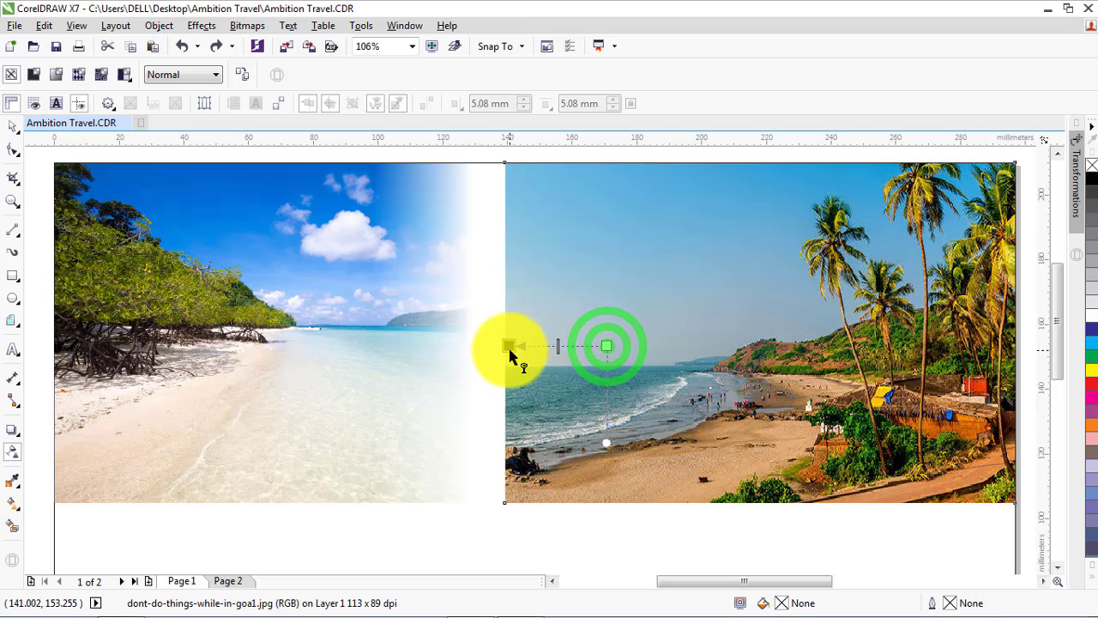
drag(507, 351, 507, 351)
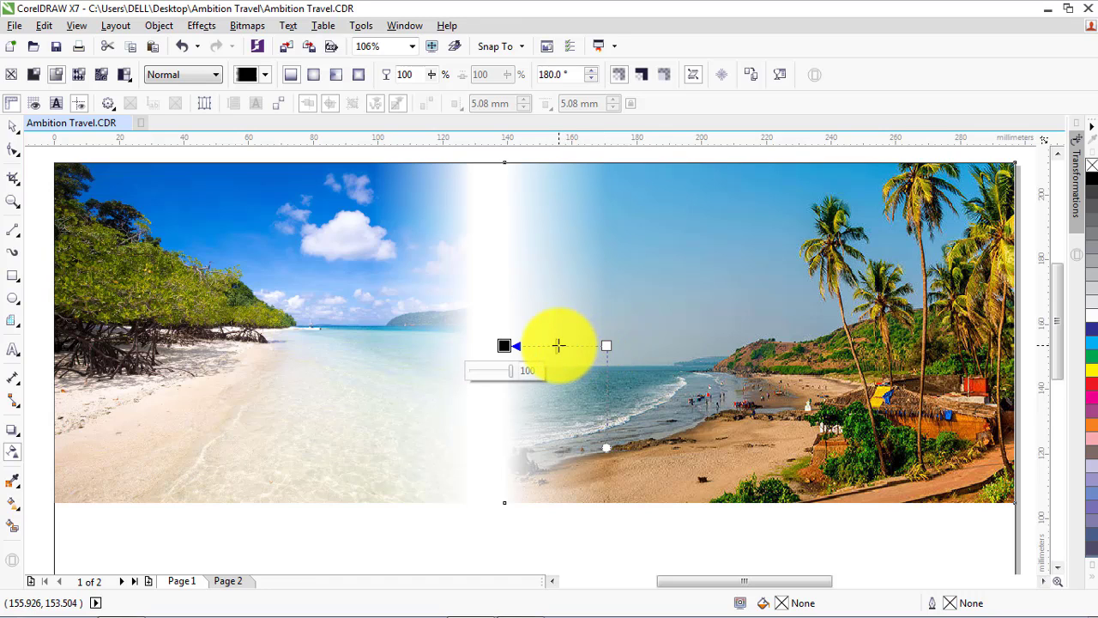
Adjust the Goa photo's transparency gradient by shifting both its end and start points slightly to the right
click(500, 346)
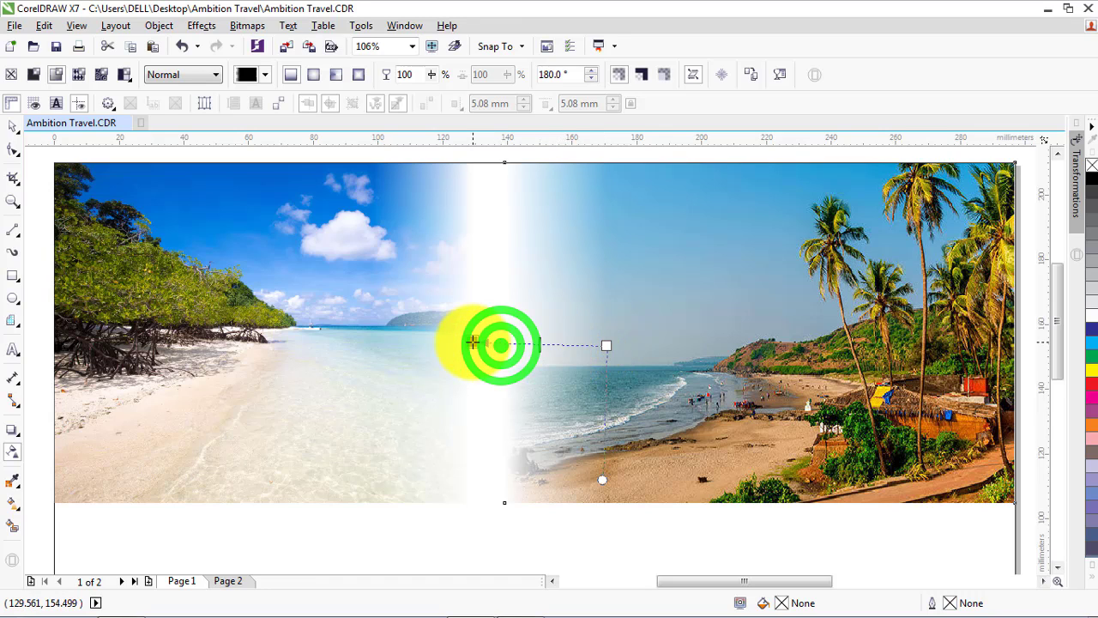
drag(473, 342, 519, 346)
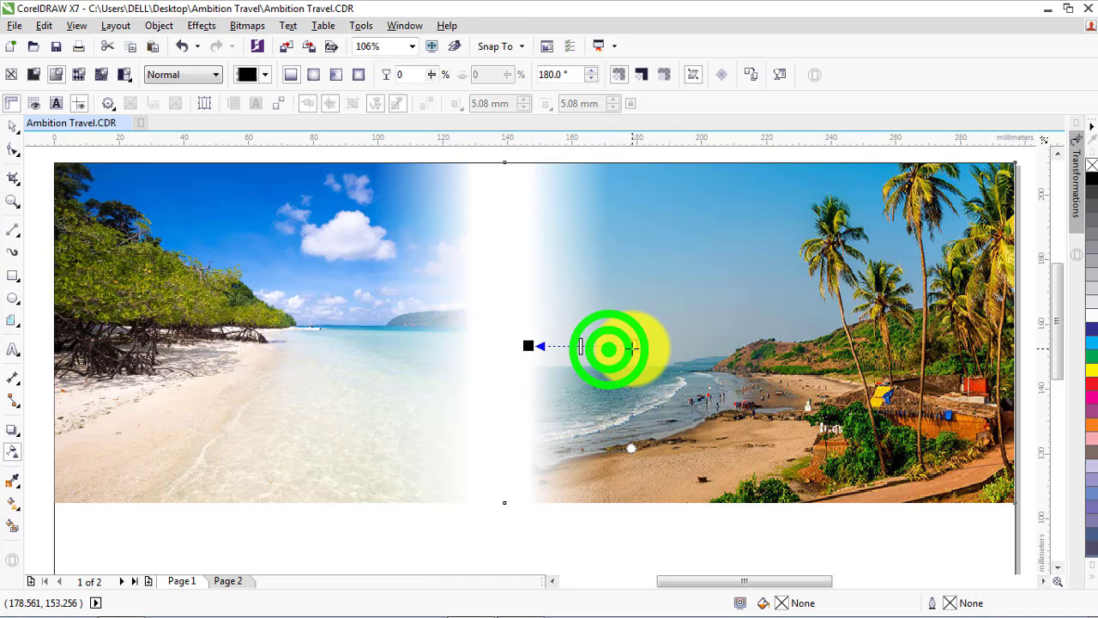
drag(632, 348, 608, 353)
click(581, 349)
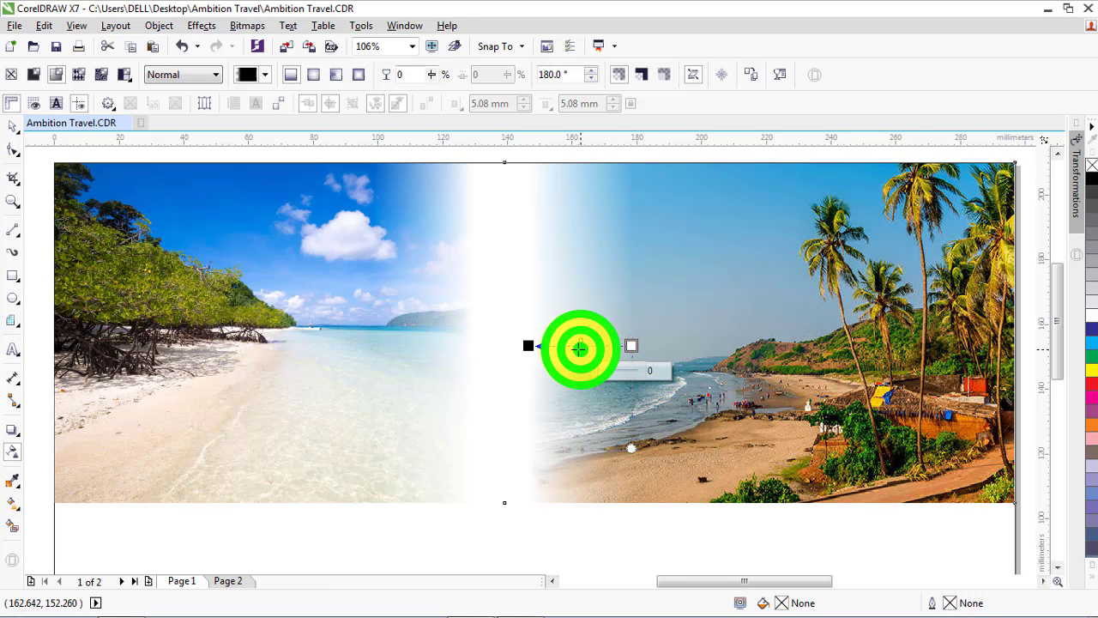
Shift the end point of the Andaman photo's transparency gradient slightly to the left
click(432, 336)
mouse_move(471, 353)
mouse_down()
mouse_move(511, 353)
mouse_move(460, 353)
mouse_up()
click(13, 126)
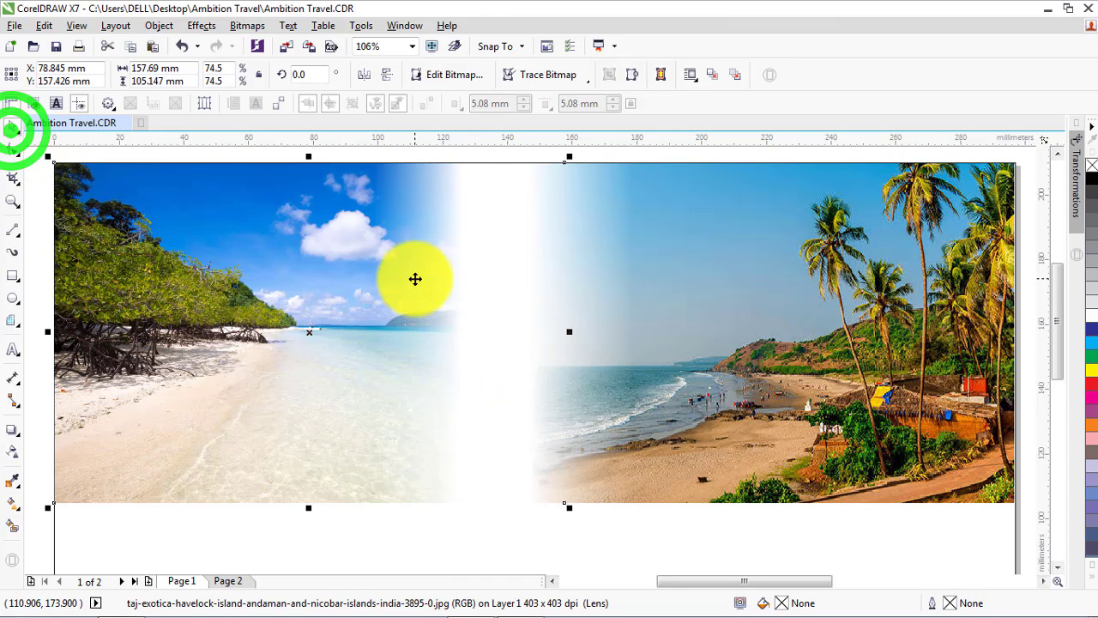
Stretch the Andaman photo rightward and the Goa photo leftward to about 188 mm wide so their faded edges overlap
scroll(415, 279, down, 3)
click(364, 302)
click(405, 313)
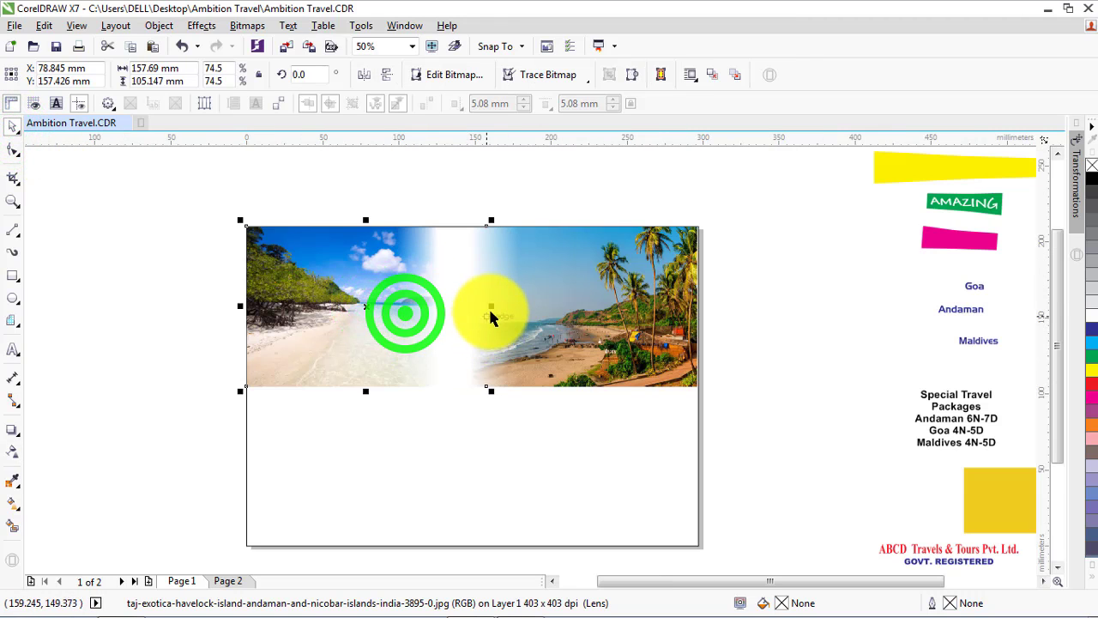
drag(491, 308, 537, 309)
click(591, 309)
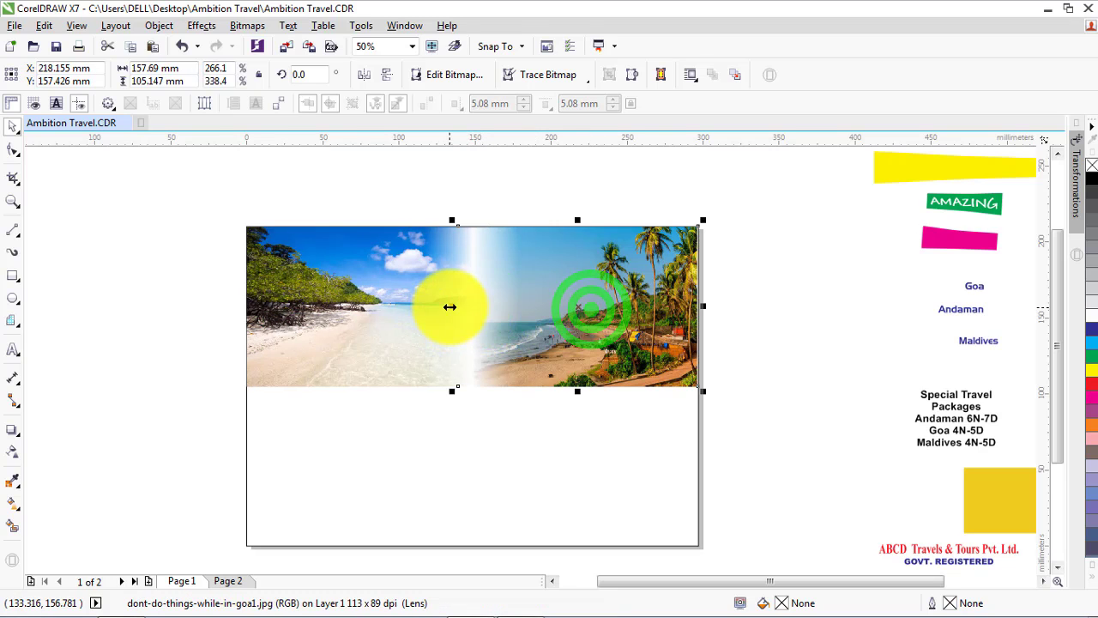
drag(449, 306, 383, 305)
scroll(433, 311, up, 3)
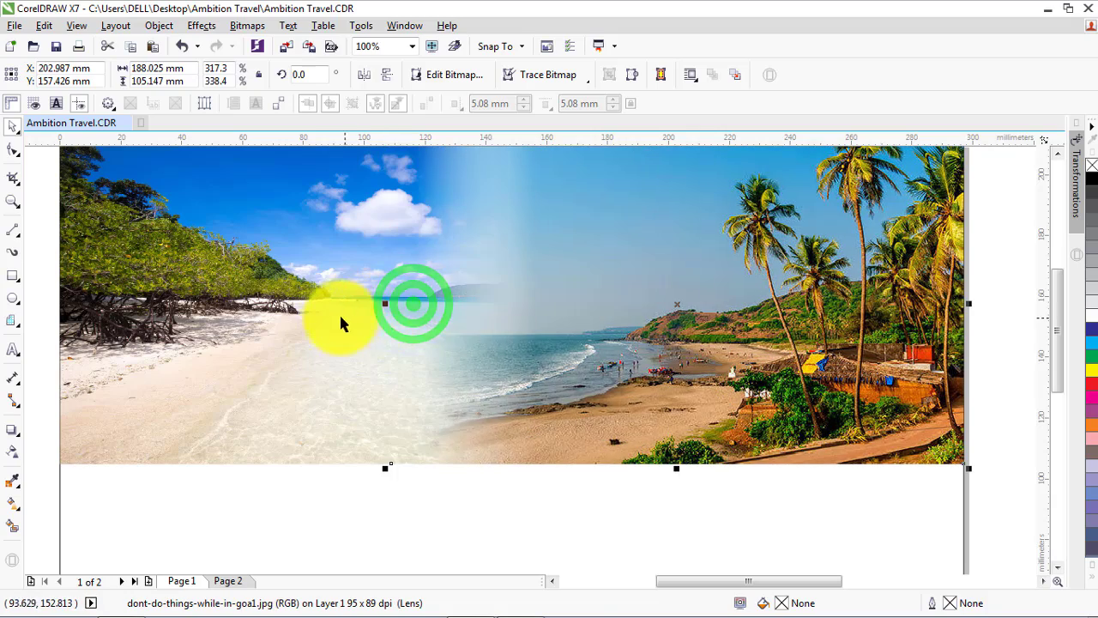
Widen the Andaman photo rightward to about 197 mm so it extends further beneath the Goa photo
click(322, 318)
drag(631, 304, 660, 303)
scroll(452, 348, down, 2)
scroll(490, 346, up, 2)
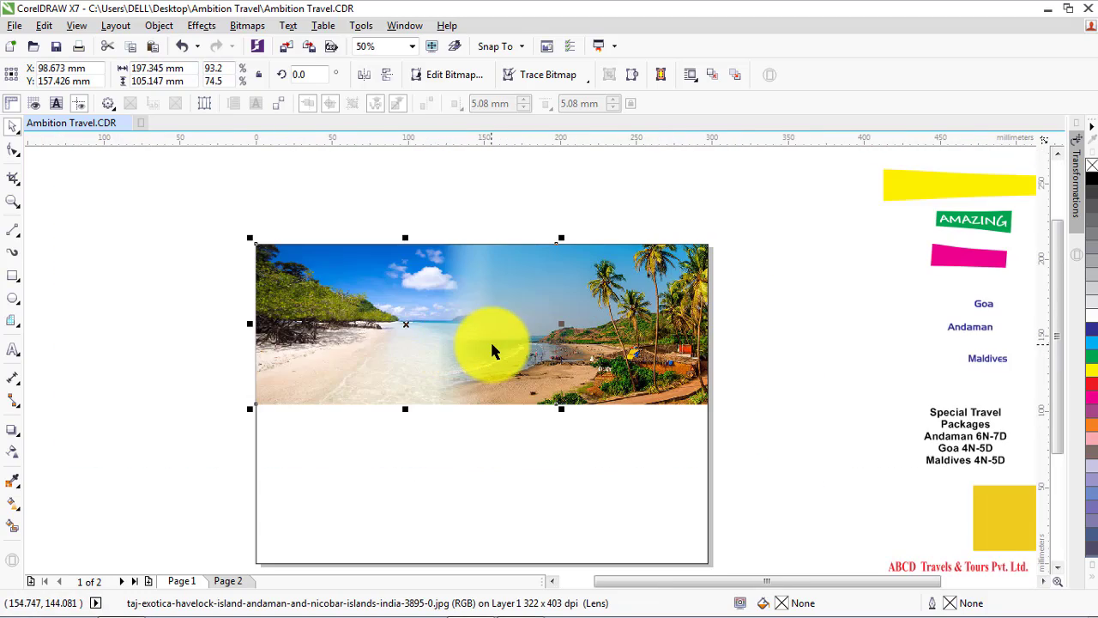
scroll(502, 326, down, 1)
Reduce the combined height of both header photos to about 92 mm, keeping their top edge in place
click(142, 259)
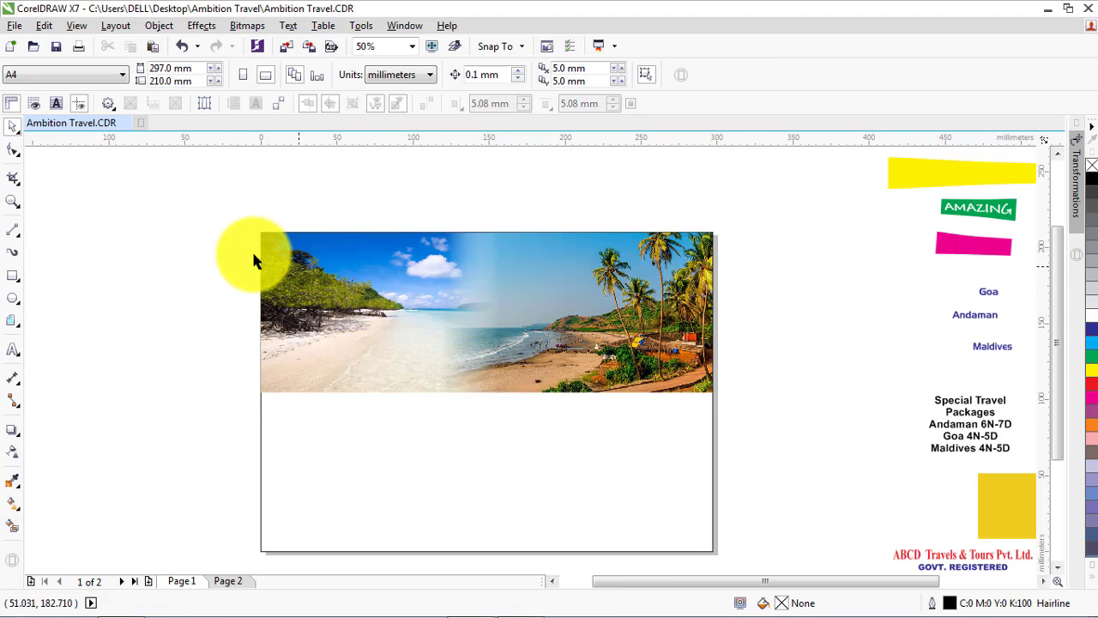
drag(208, 215, 769, 421)
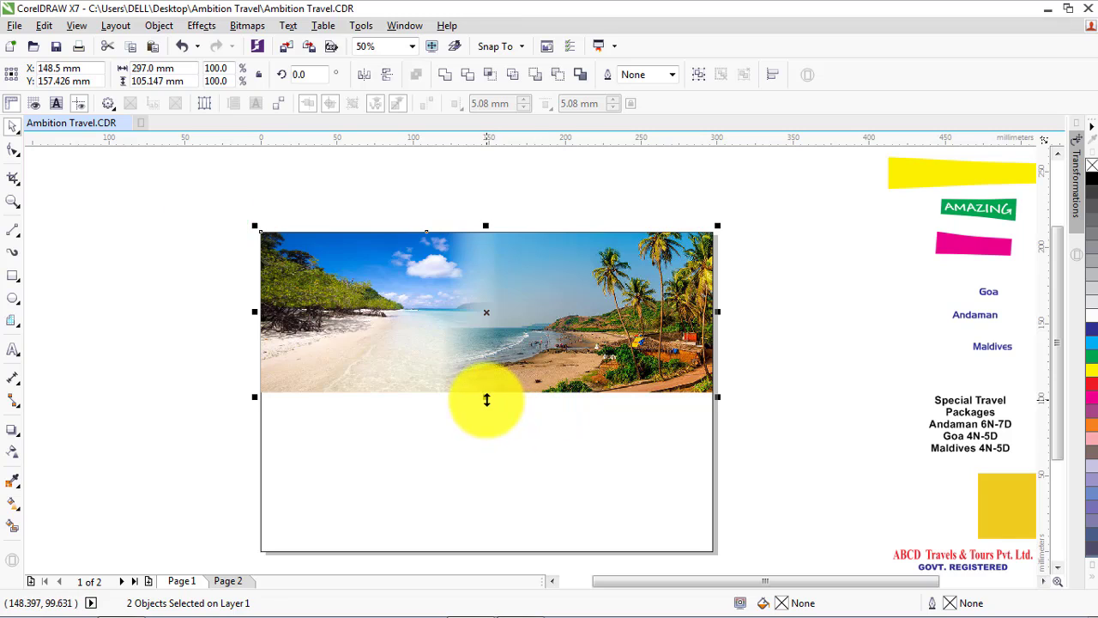
mouse_move(486, 394)
mouse_down()
mouse_move(486, 372)
mouse_move(490, 380)
mouse_up()
click(180, 340)
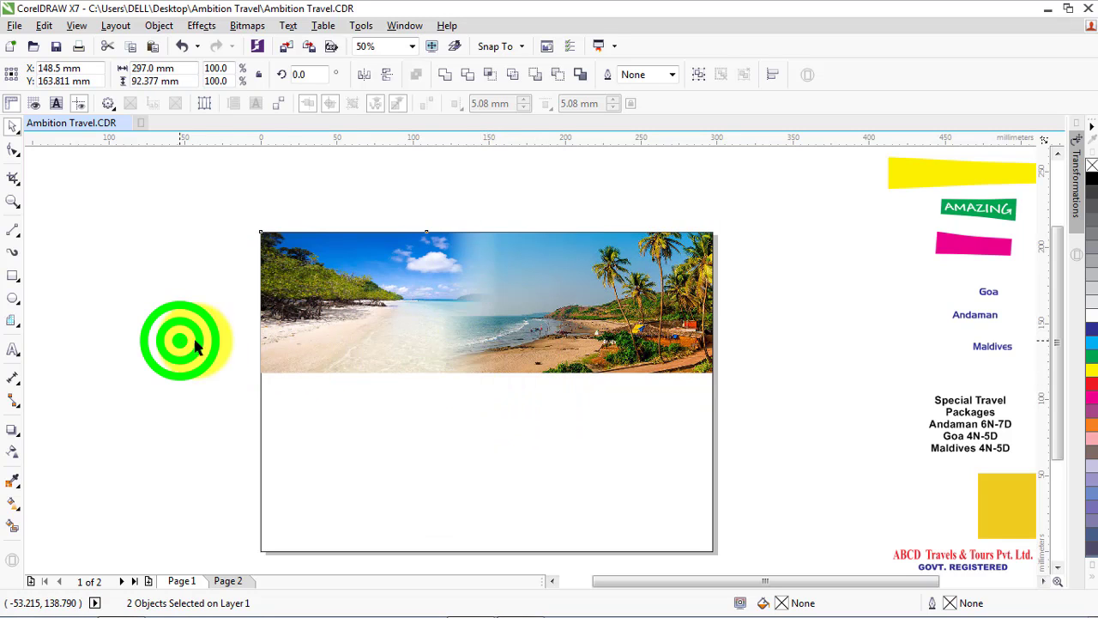
Import W-Maldives-916x516 from the Maldives folder and place it below the header photos
click(286, 46)
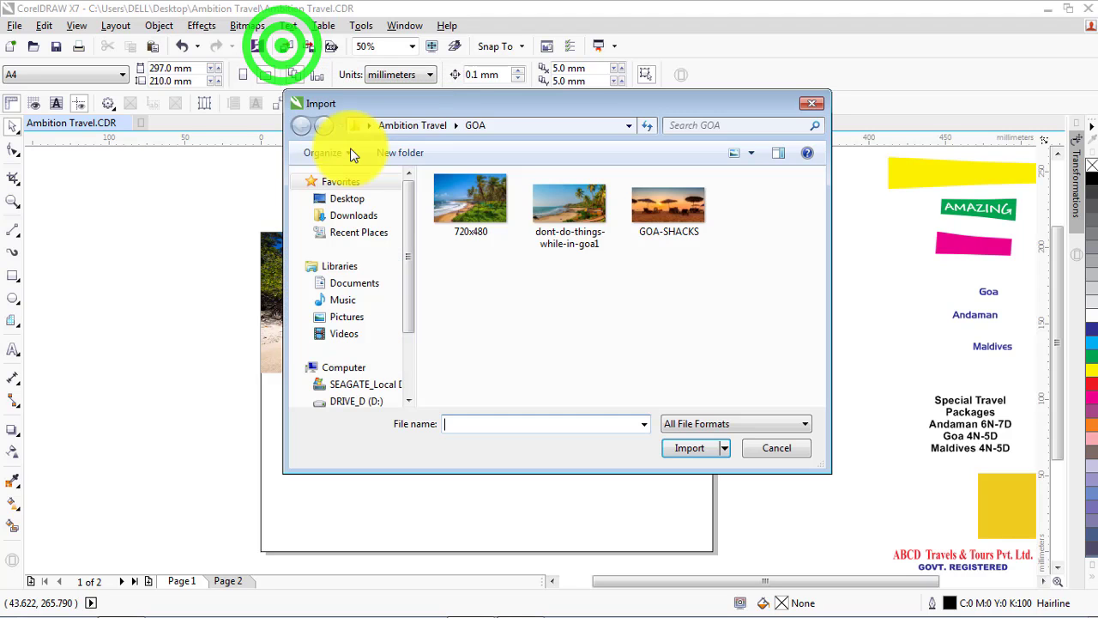
click(411, 125)
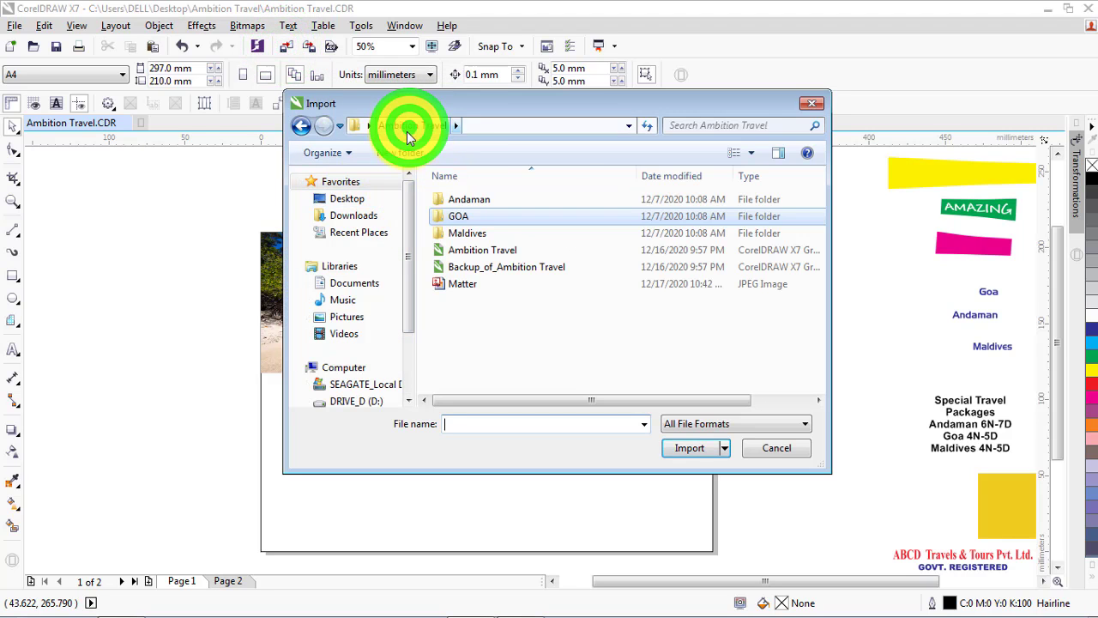
double_click(454, 233)
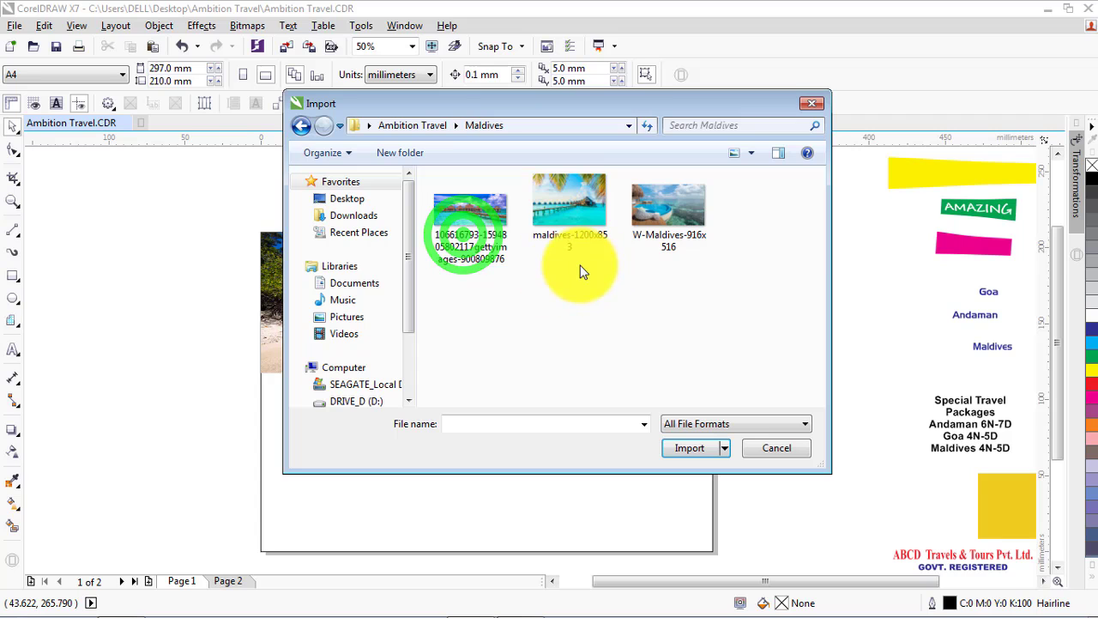
click(658, 221)
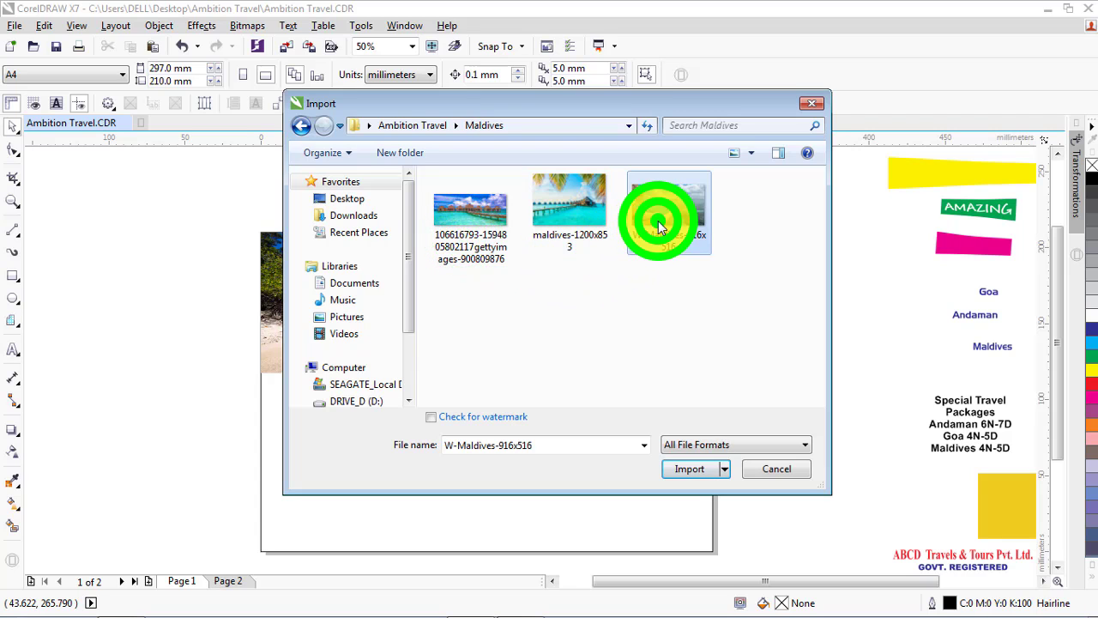
click(688, 466)
click(484, 421)
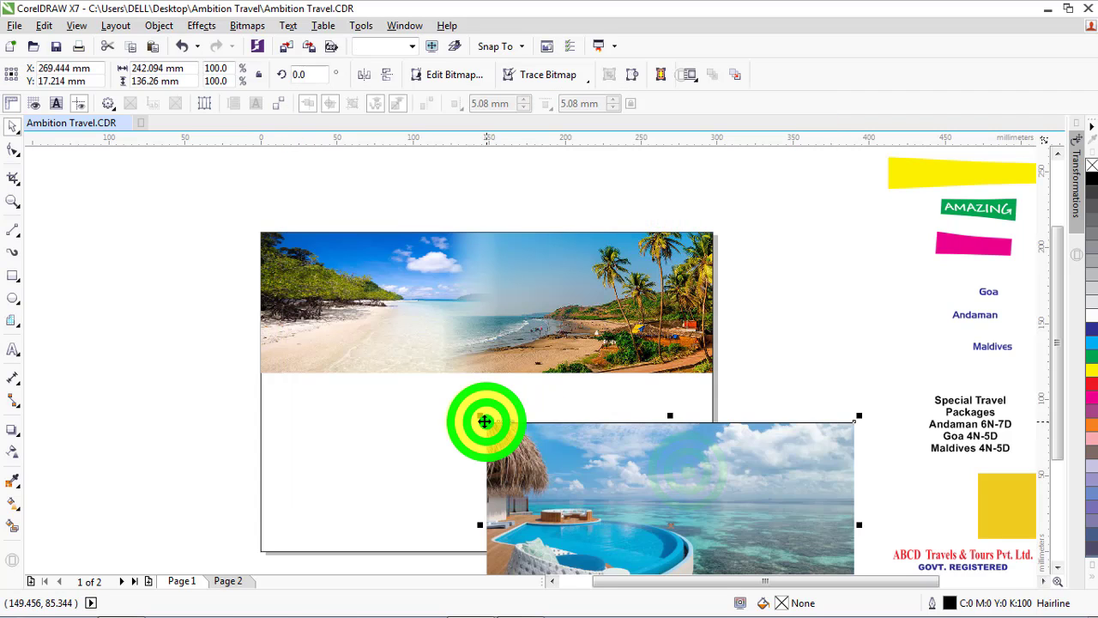
Align the Maldives pool photo to the page rectangle's left edge and centre it vertically on the page
scroll(419, 407, down, 2)
shift+click(418, 410)
key(l)
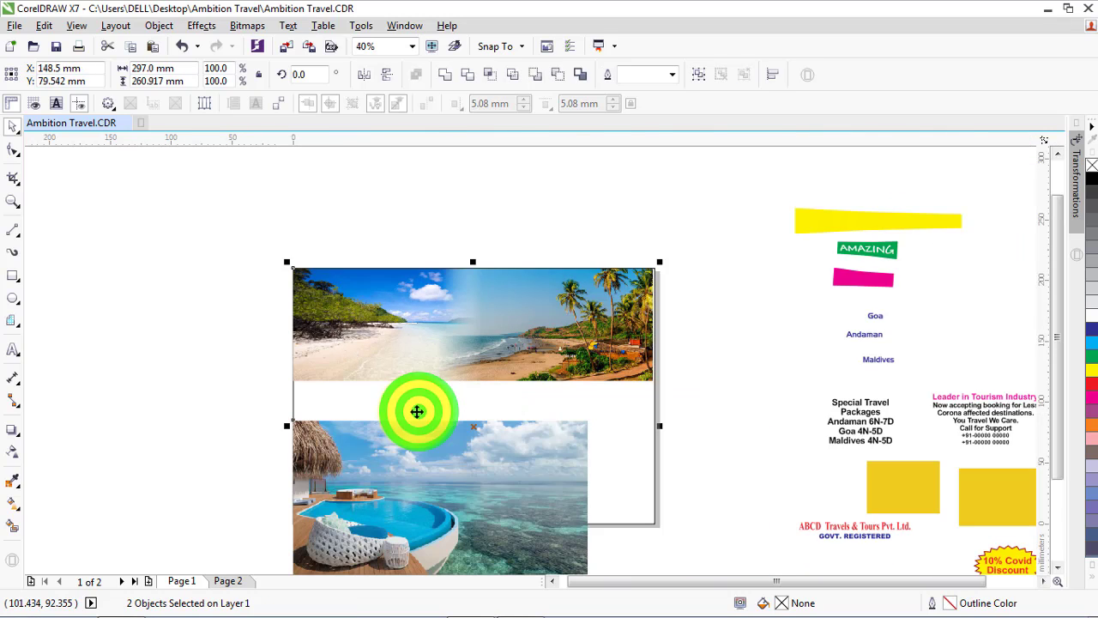
key(c)
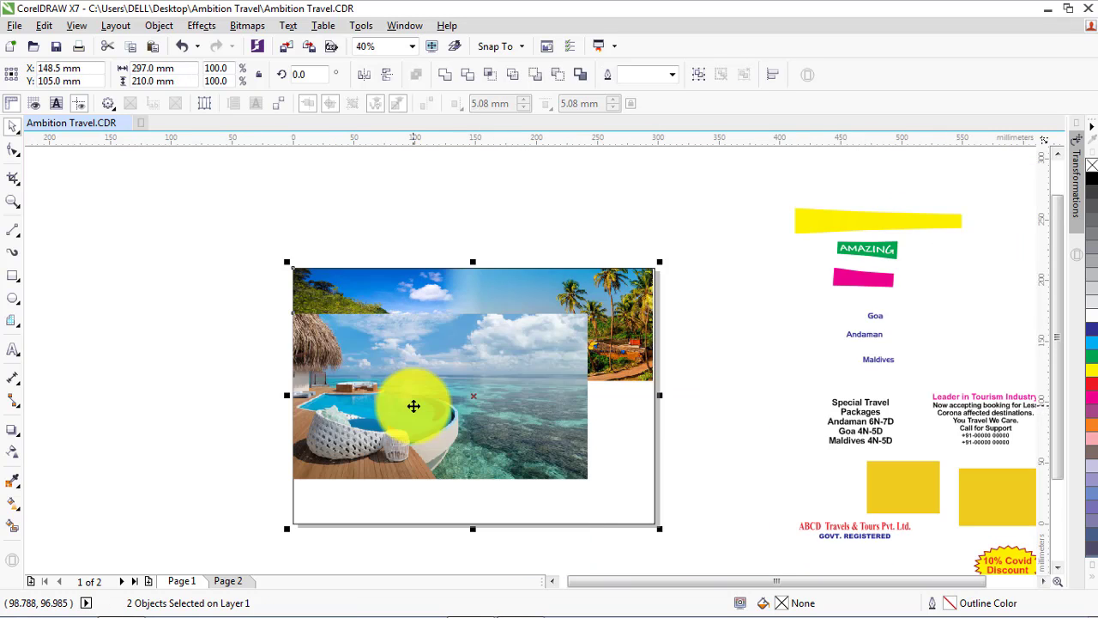
click(243, 380)
Scale the Maldives pool photo down proportionally to about 153 mm wide, keeping its bottom-left corner fixed
click(466, 361)
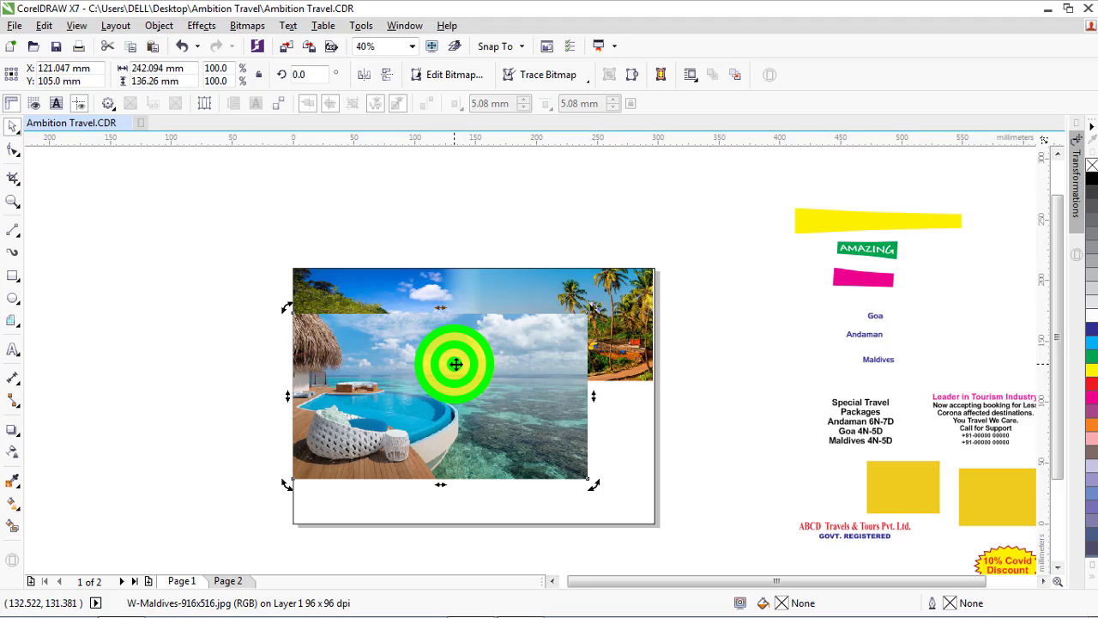
click(539, 354)
click(591, 311)
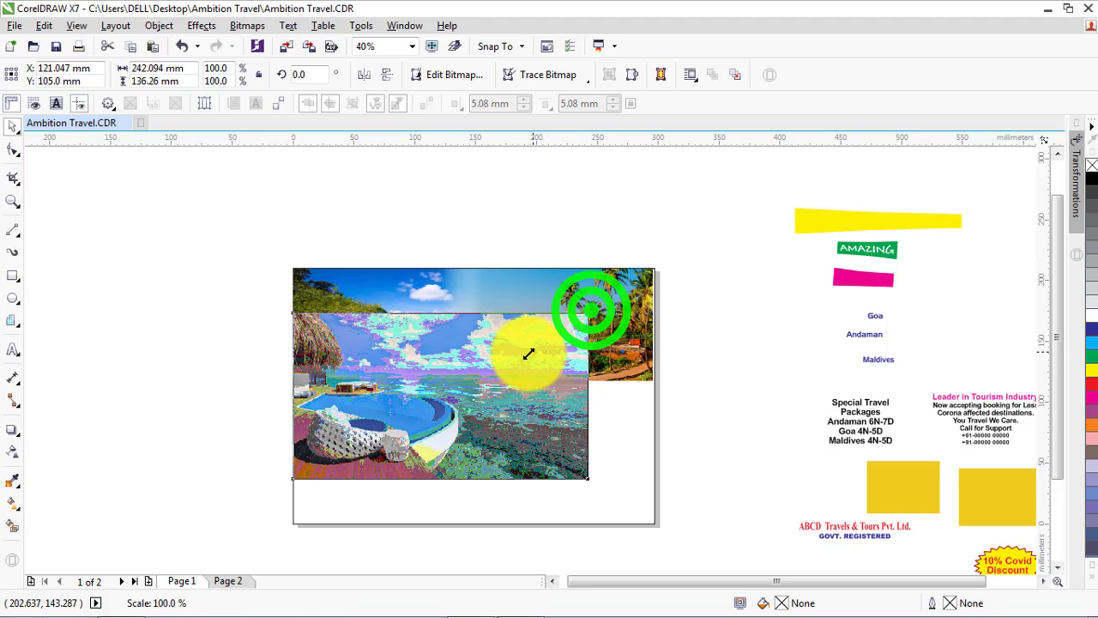
drag(592, 308, 479, 372)
scroll(455, 400, up, 3)
Convert the Andaman and Goa photos together into a single 300 dpi CMYK bitmap with anti-aliasing and a transparent background
click(368, 258)
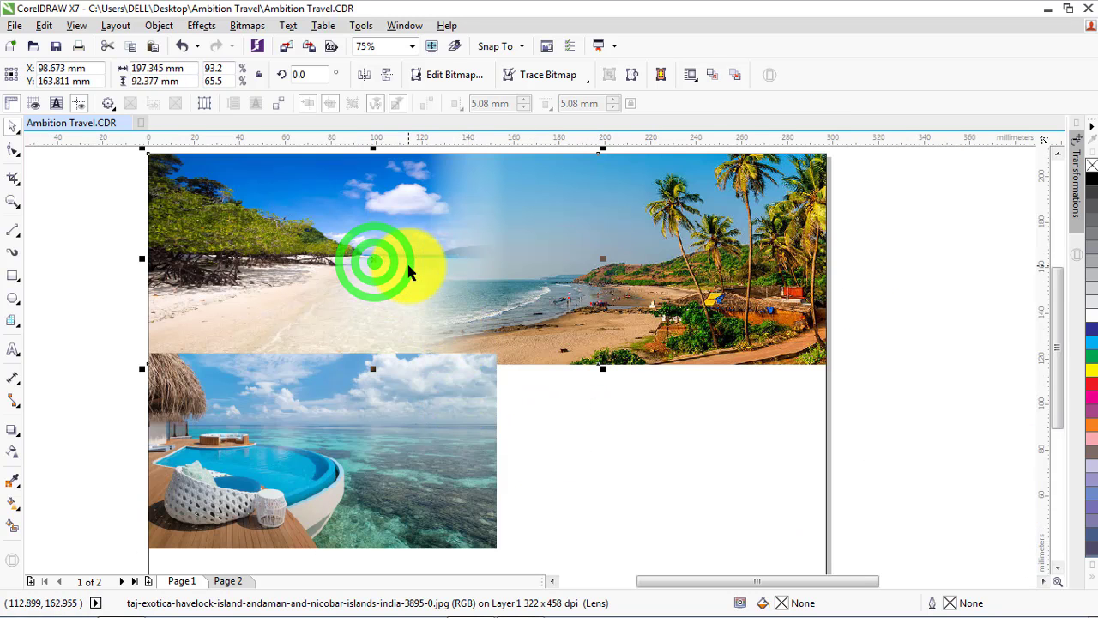
shift+click(651, 236)
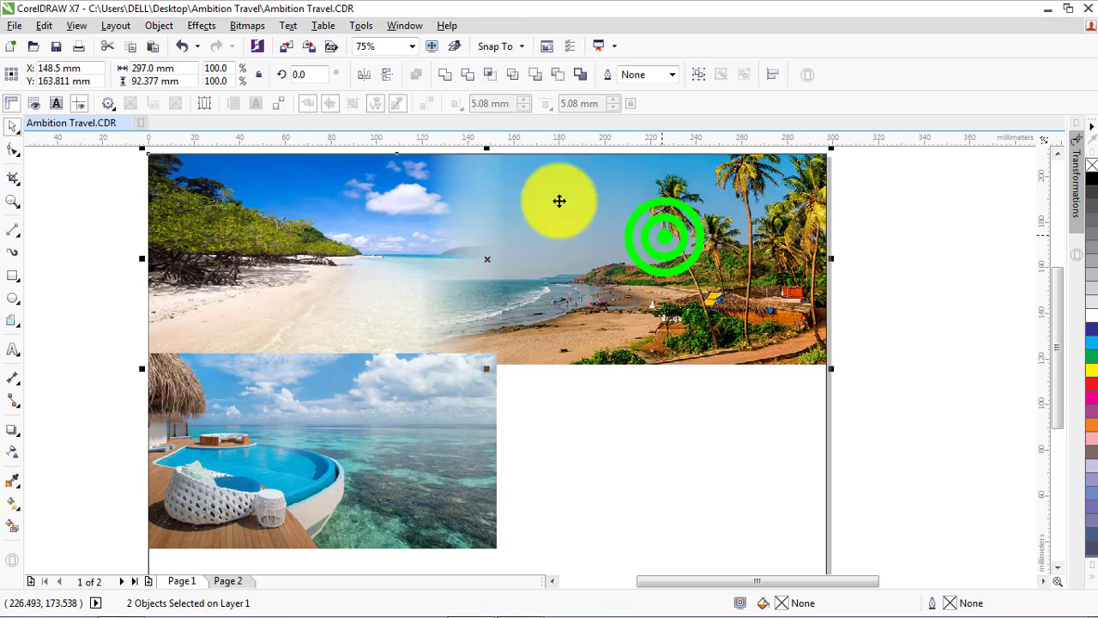
click(245, 26)
click(257, 43)
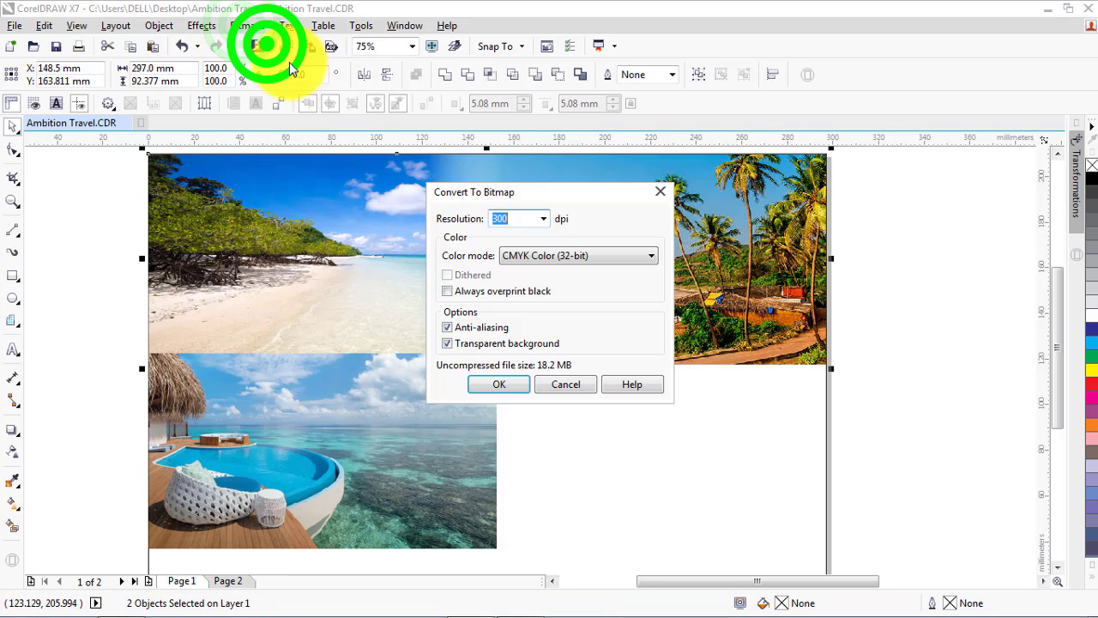
click(492, 383)
Scale the Maldives pool photo down to about 143 mm wide so its top edge meets the header image
click(418, 391)
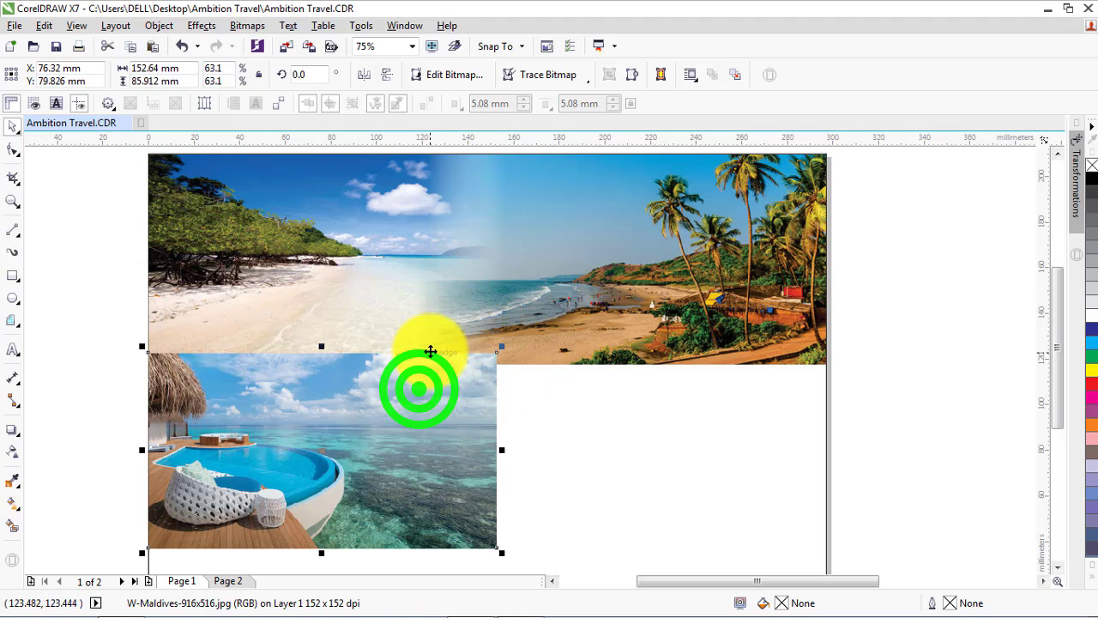
scroll(350, 380, up, 1)
scroll(355, 331, down, 1)
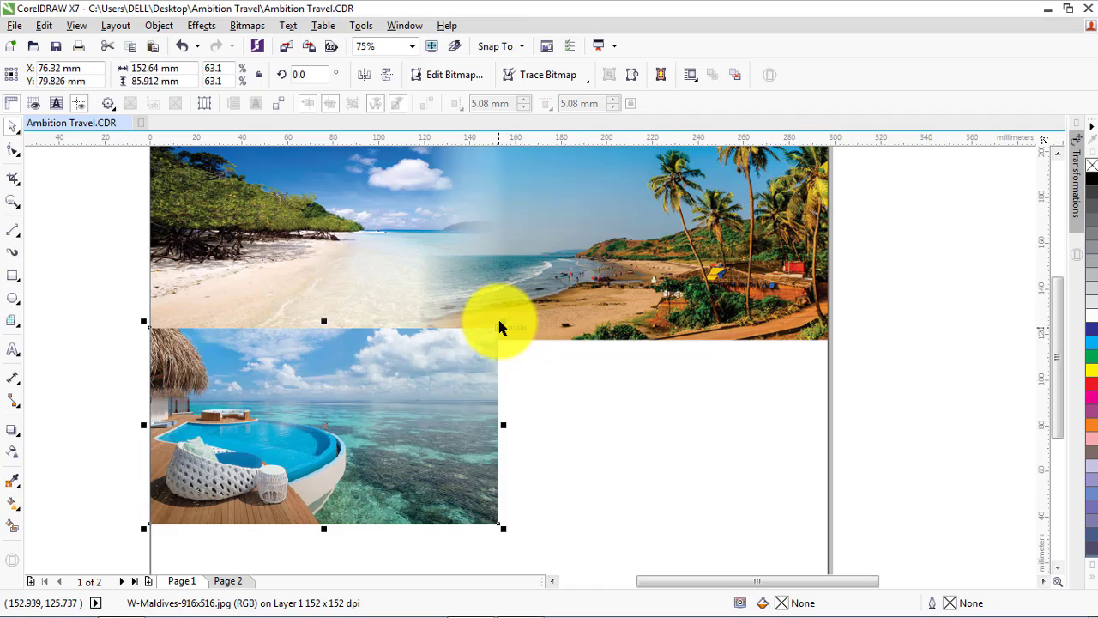
drag(506, 323, 486, 336)
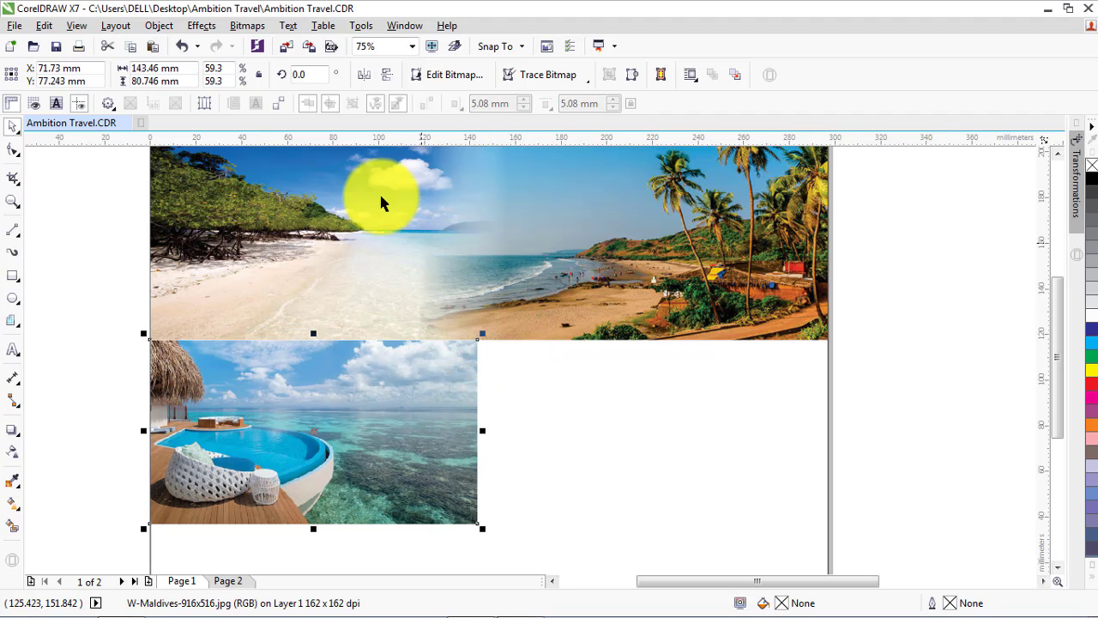
click(288, 47)
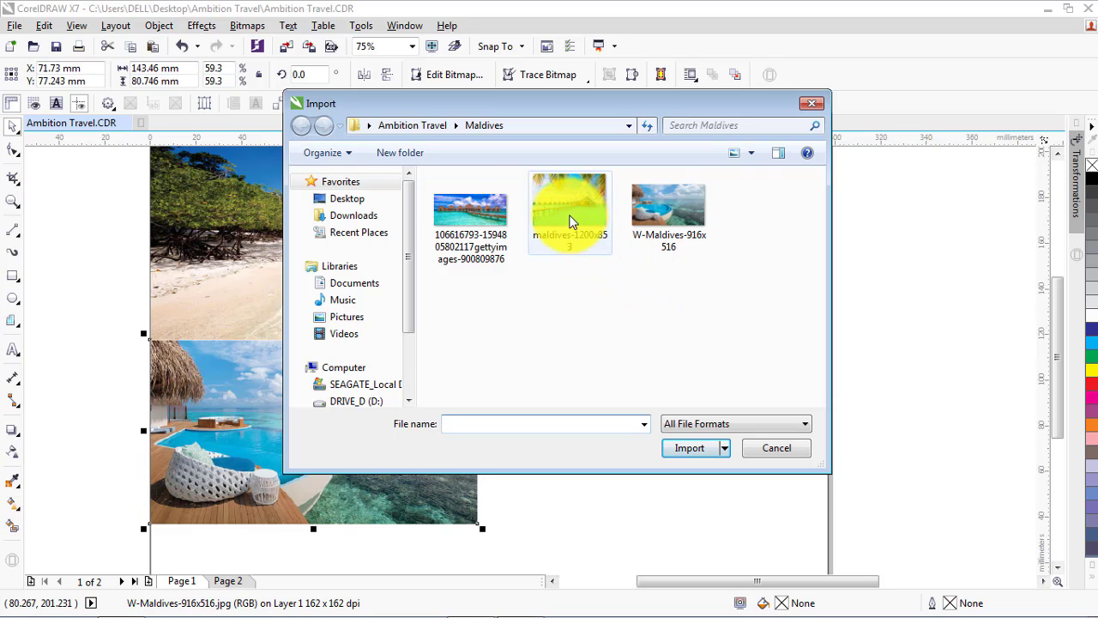
click(497, 210)
click(698, 469)
click(560, 417)
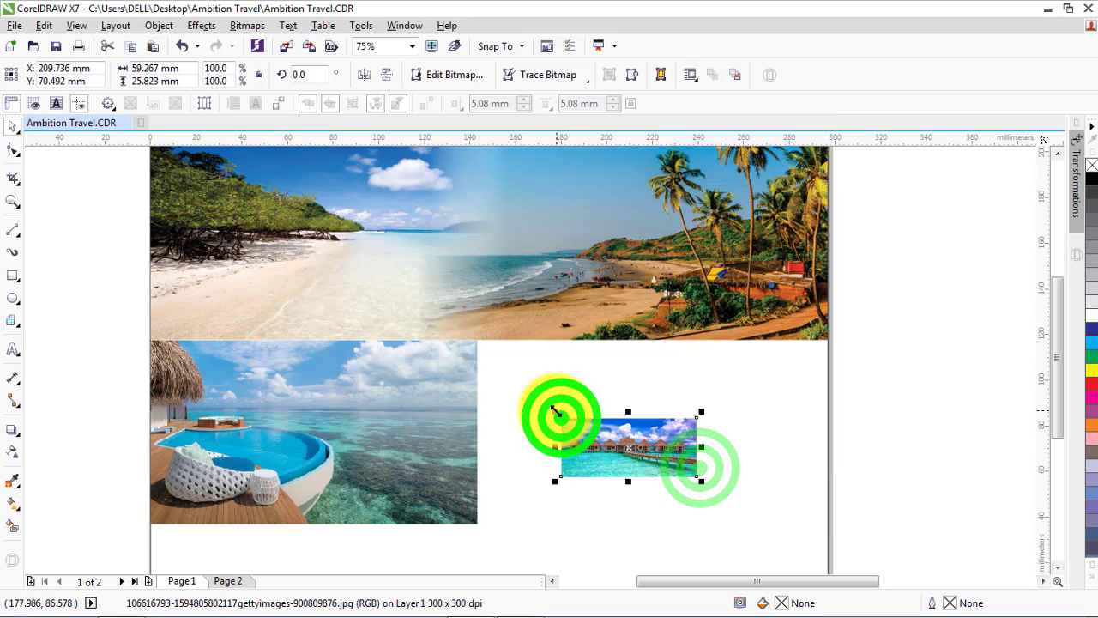
Enlarge the overwater bungalow photo to about 143 × 80 mm and position it under the header at the page's right edge
drag(582, 450, 172, 375)
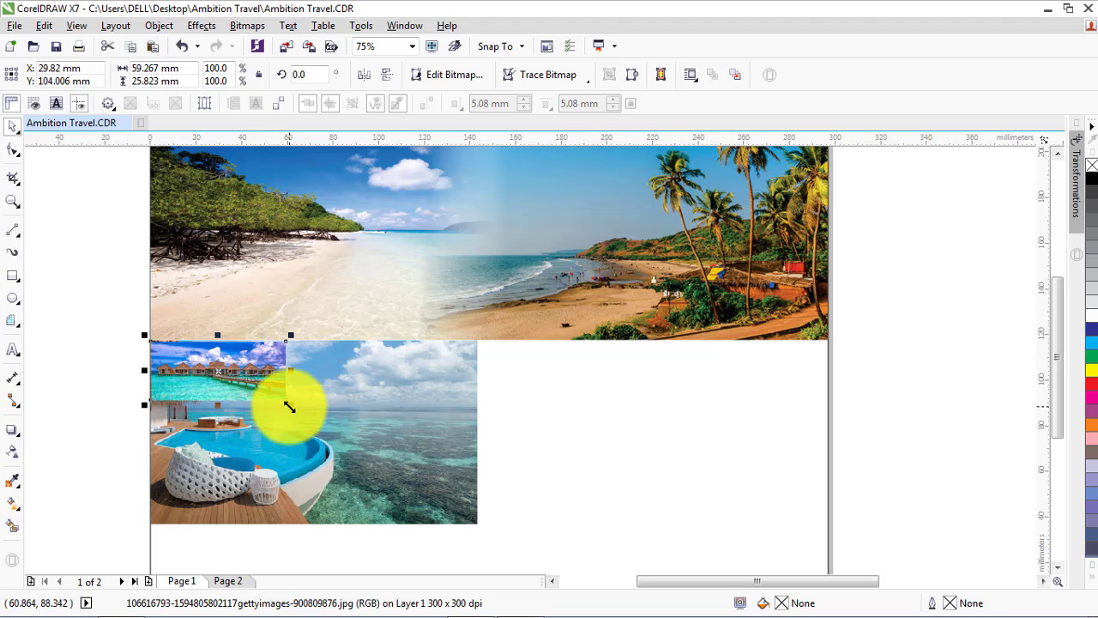
drag(290, 405, 478, 532)
drag(313, 487, 315, 523)
drag(296, 446, 643, 450)
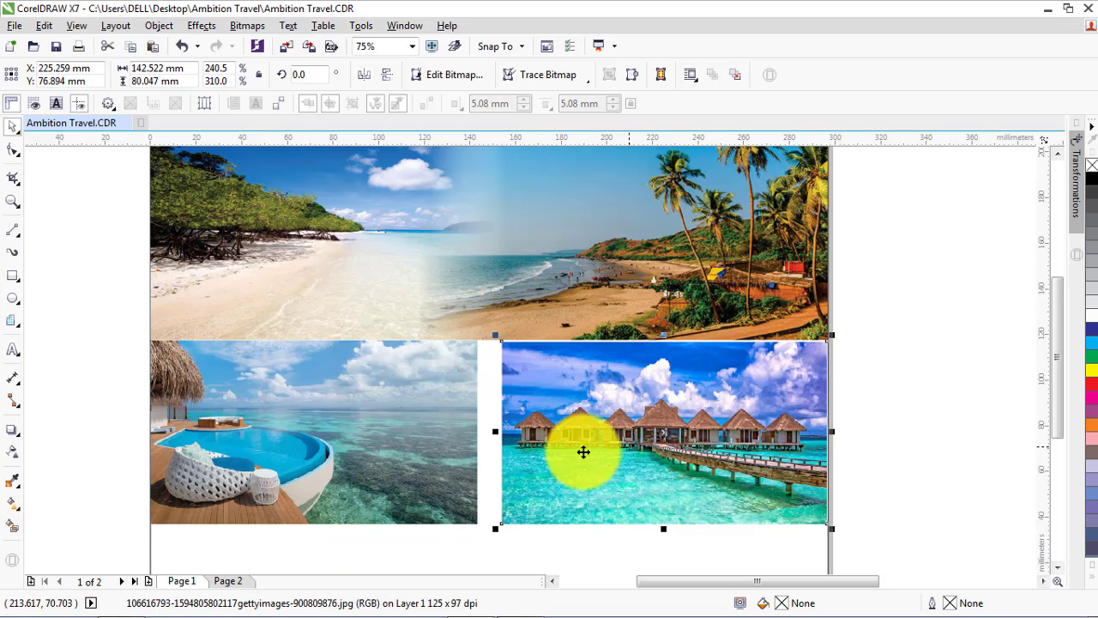
Align the top edges of the Maldives pool photo and the overwater bungalow photo
click(444, 447)
shift+click(554, 436)
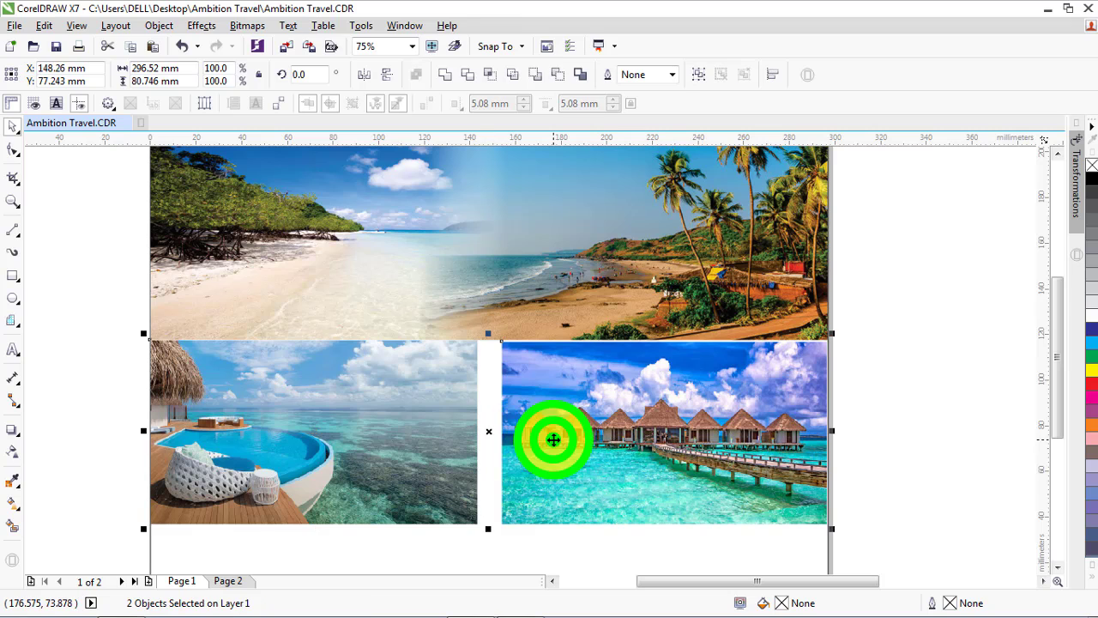
click(900, 436)
click(666, 440)
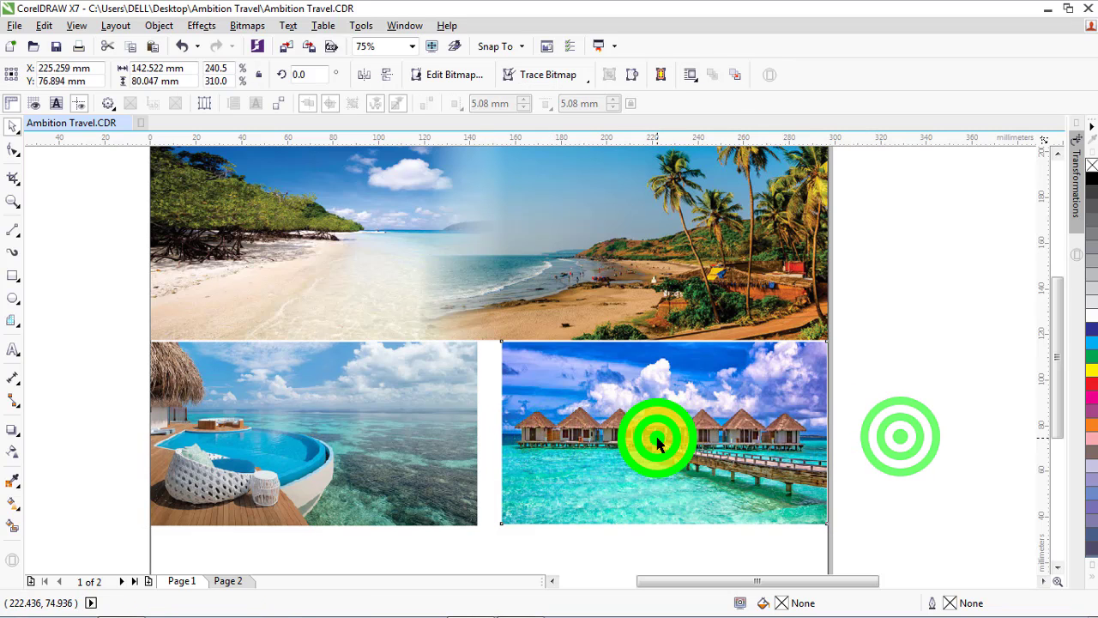
drag(499, 528, 493, 526)
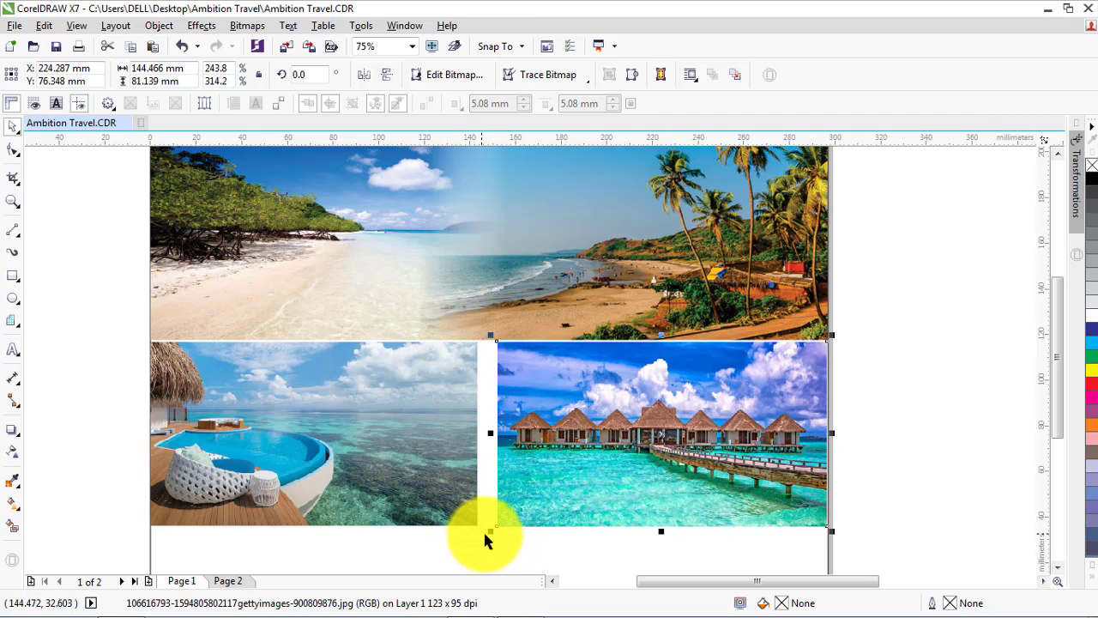
key(ctrl+z)
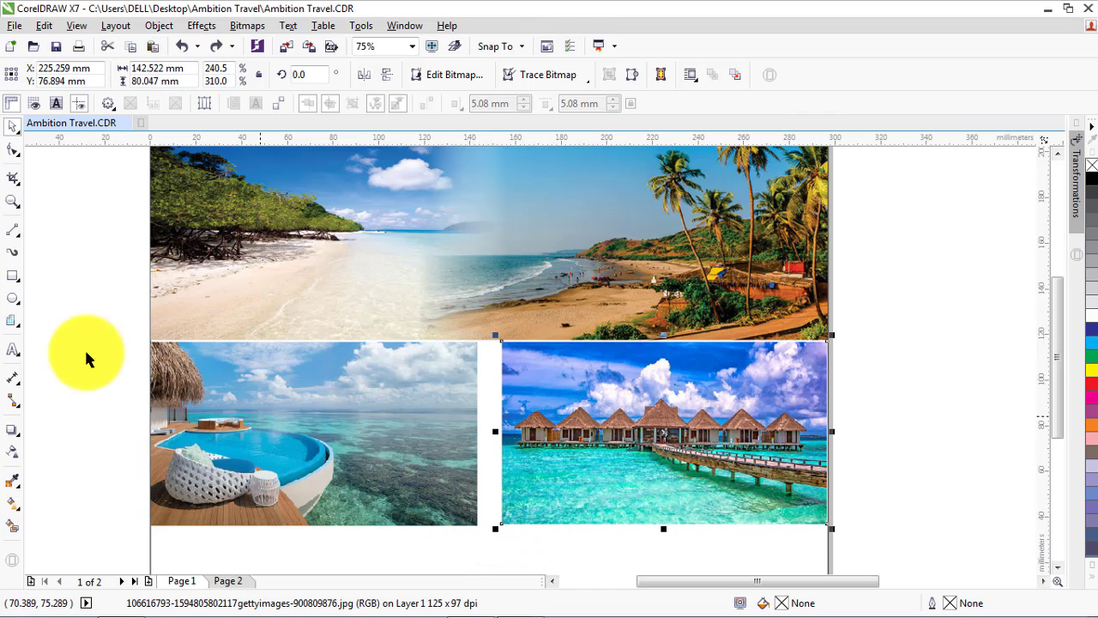
Apply linear transparencies that fade the bungalow photo's left edge and the pool photo's right edge
click(11, 452)
click(541, 436)
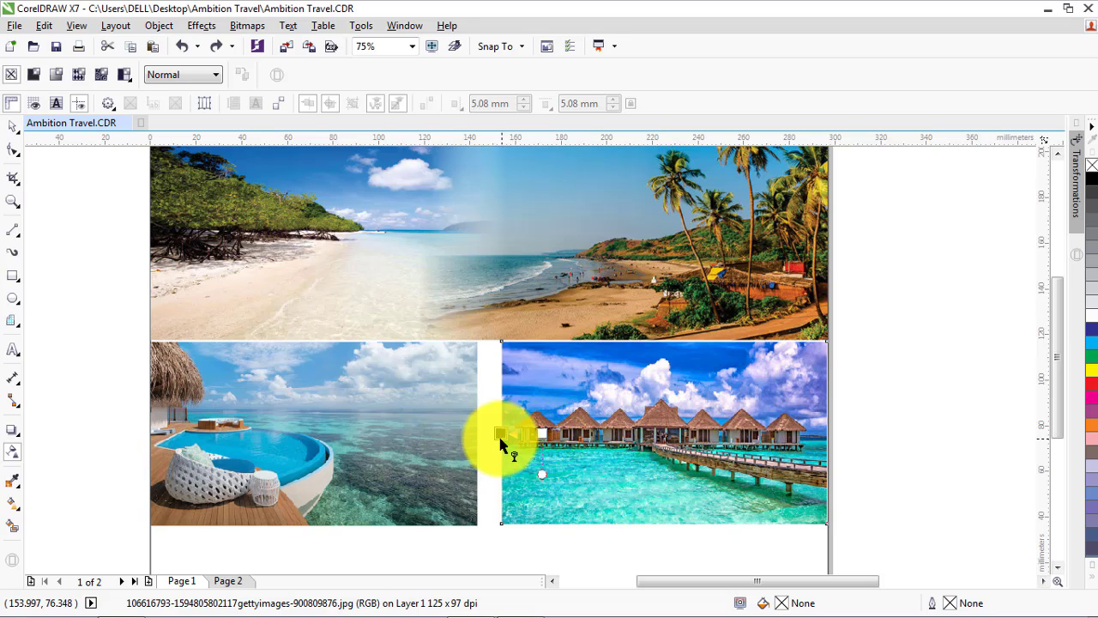
click(399, 429)
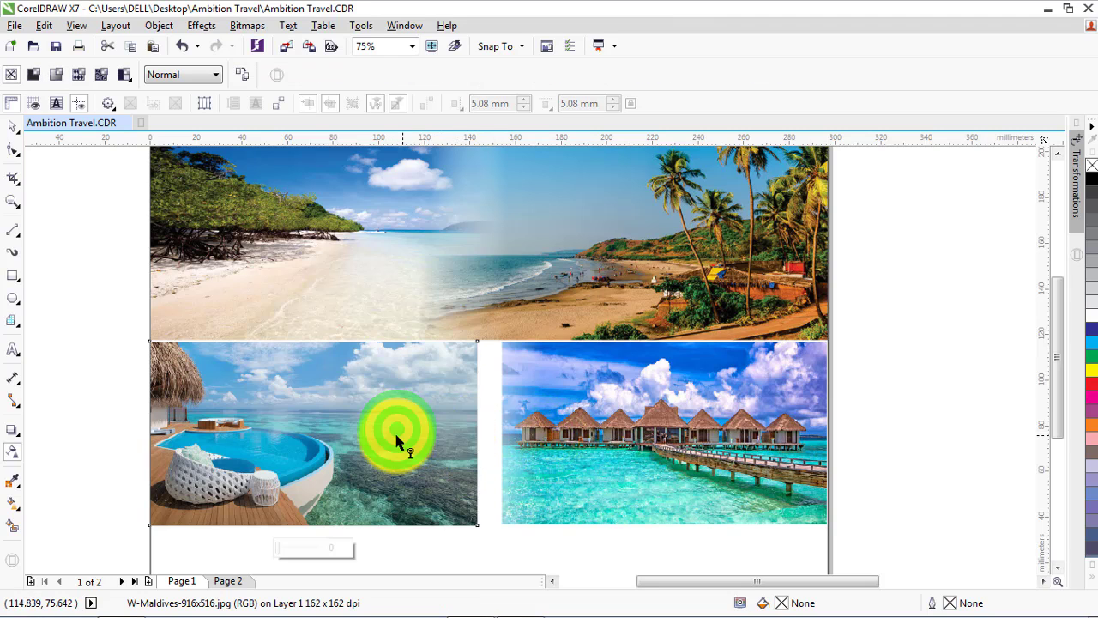
drag(397, 435, 464, 434)
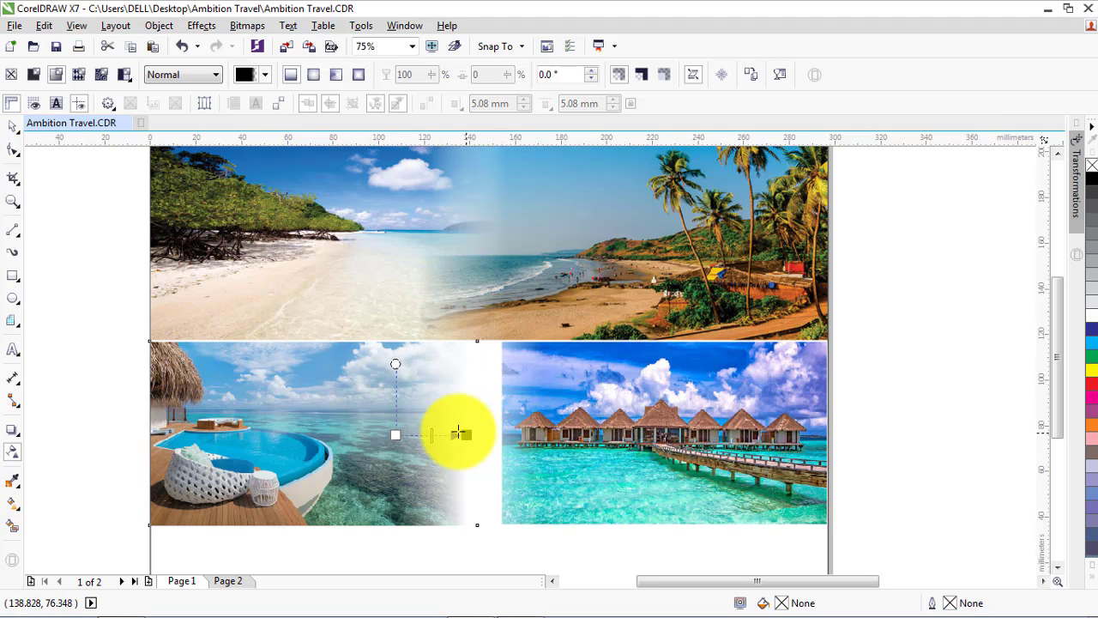
click(13, 126)
click(598, 429)
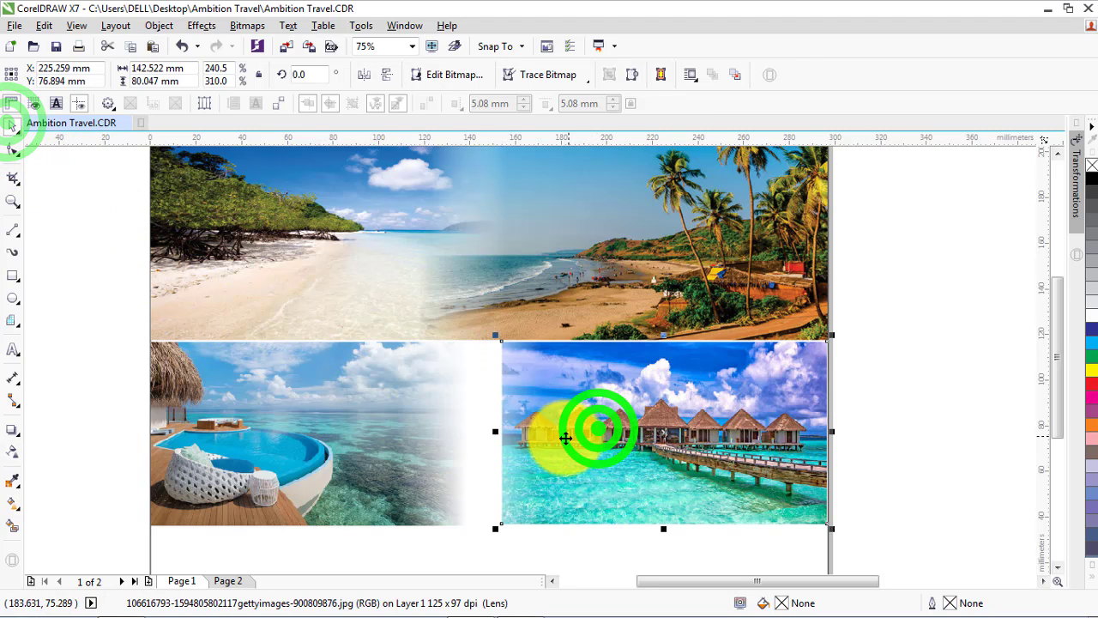
Fade the bungalow photo's left edge with a linear transparency, and widen both Maldives photos until they overlap, the bungalow photo to about 164 mm
click(11, 455)
drag(471, 435, 500, 434)
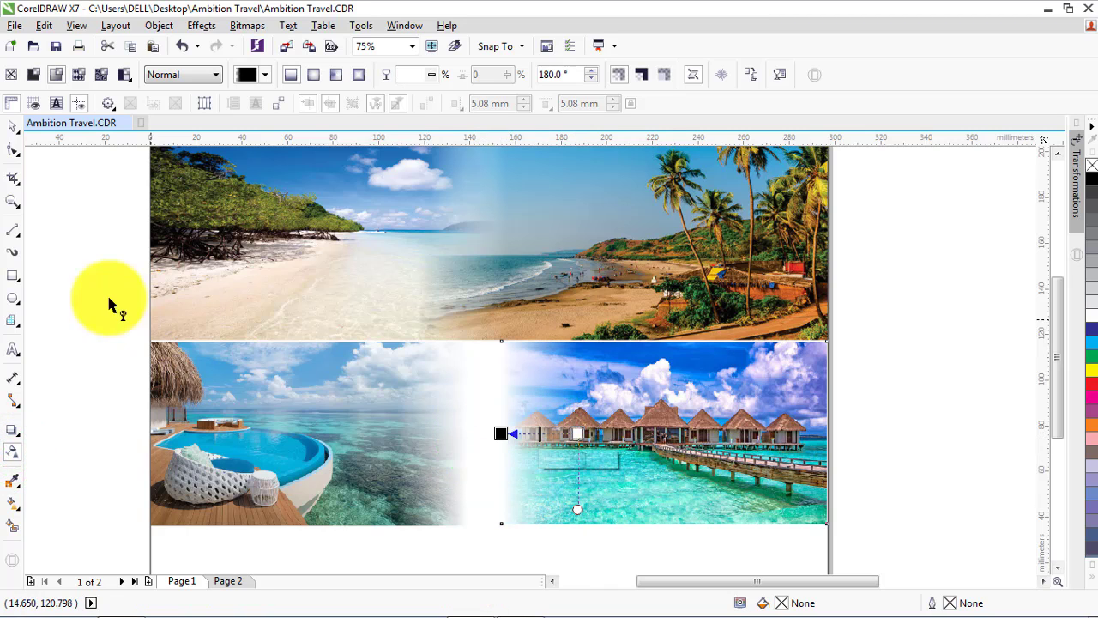
click(13, 126)
click(301, 450)
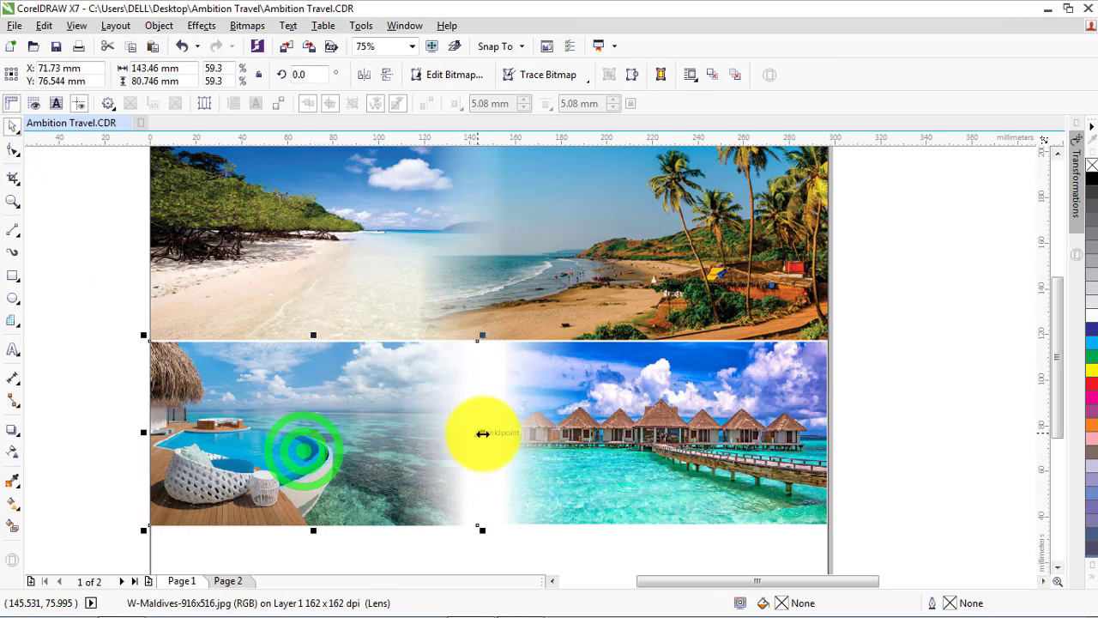
drag(482, 433, 442, 442)
click(609, 444)
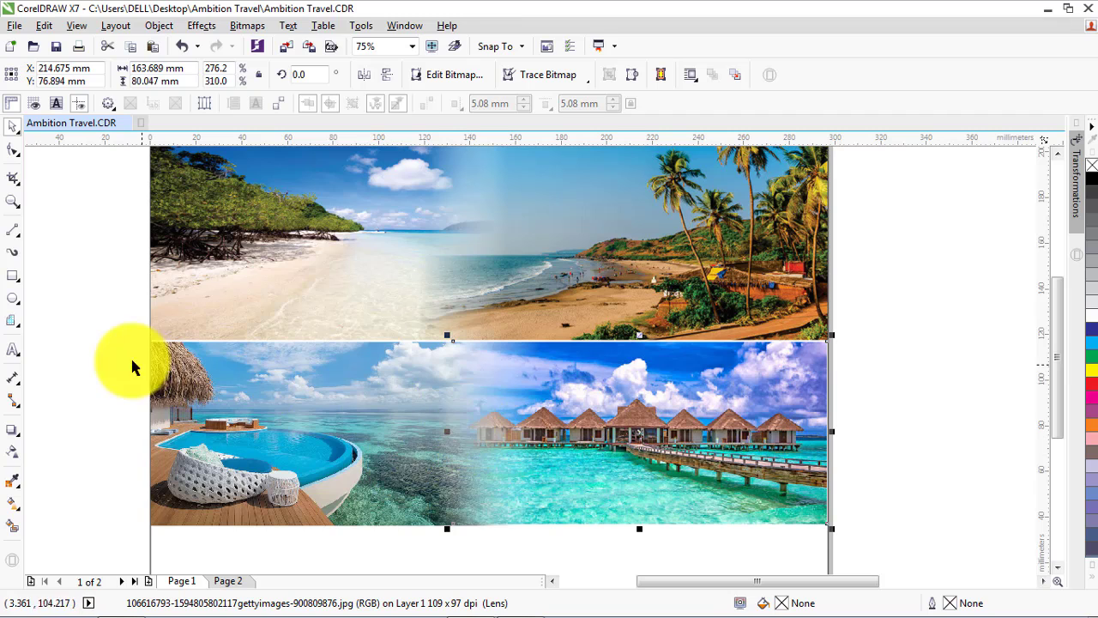
Convert the two overlapping Maldives photos together into a single 300 dpi CMYK bitmap
drag(90, 326, 888, 532)
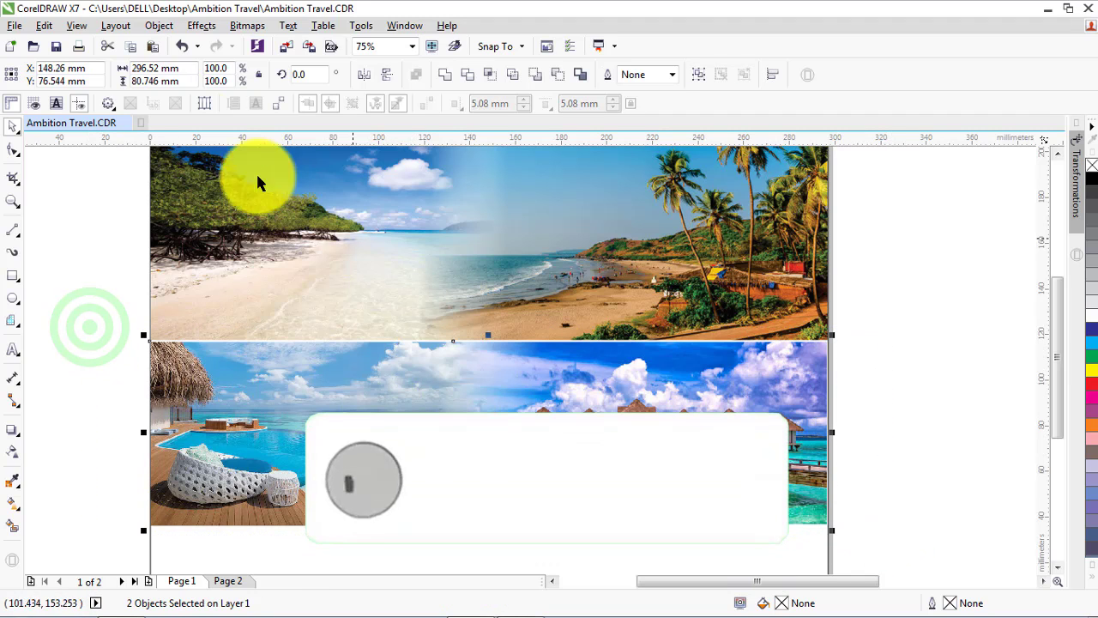
click(247, 26)
click(271, 41)
click(502, 383)
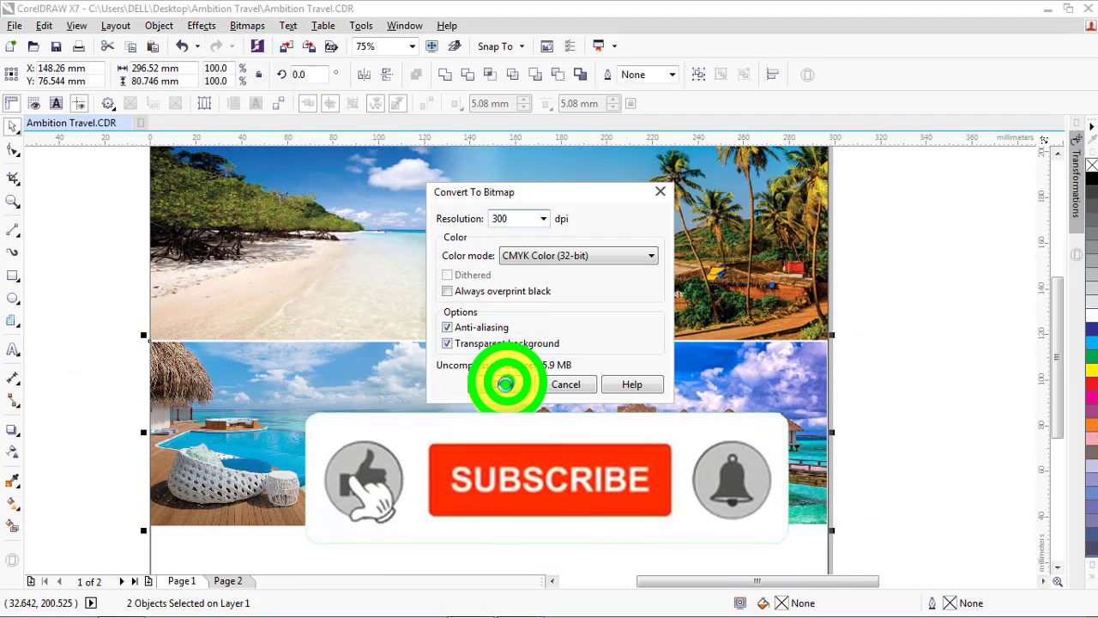
Fade the merged Maldives bitmap's top edge with a vertical linear transparency and move it up to overlap the Andaman and Goa image
click(13, 449)
click(482, 397)
drag(480, 319, 483, 364)
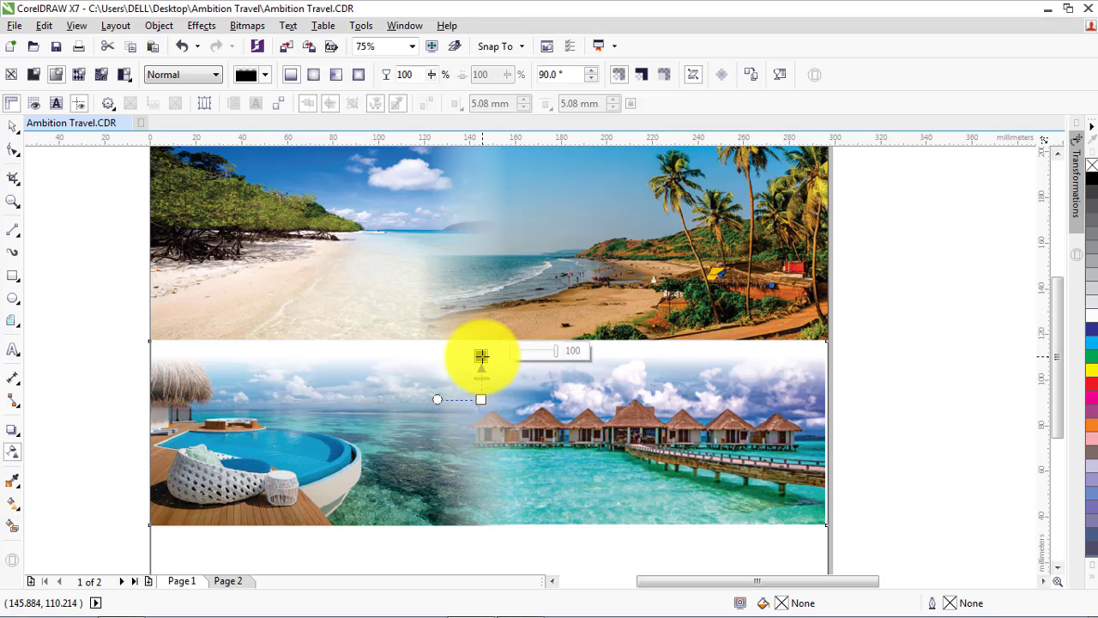
click(11, 127)
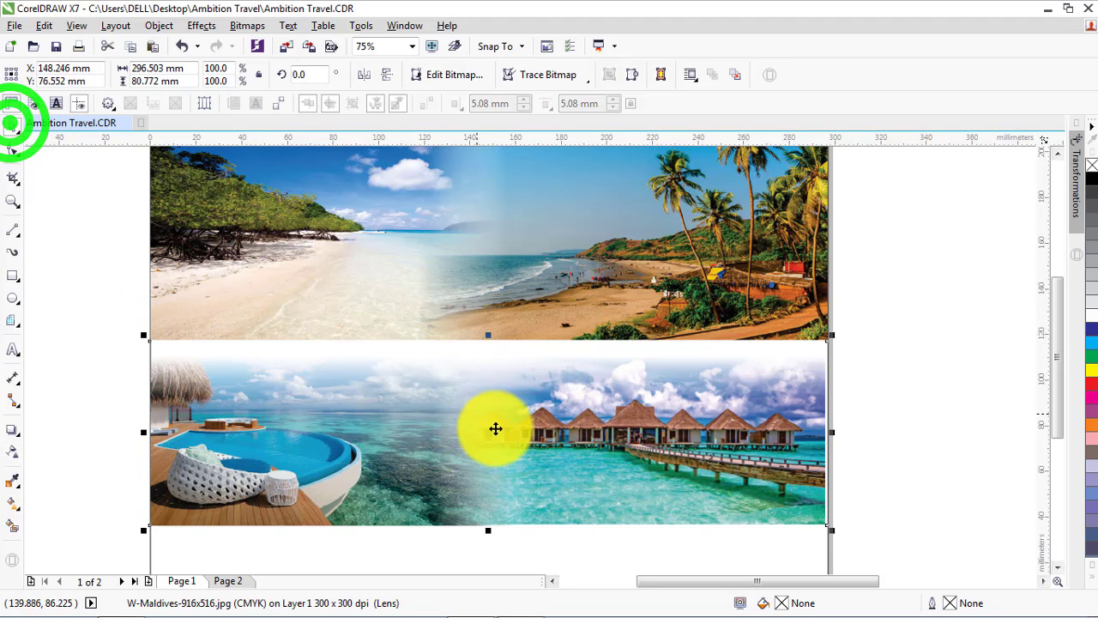
drag(495, 429, 492, 417)
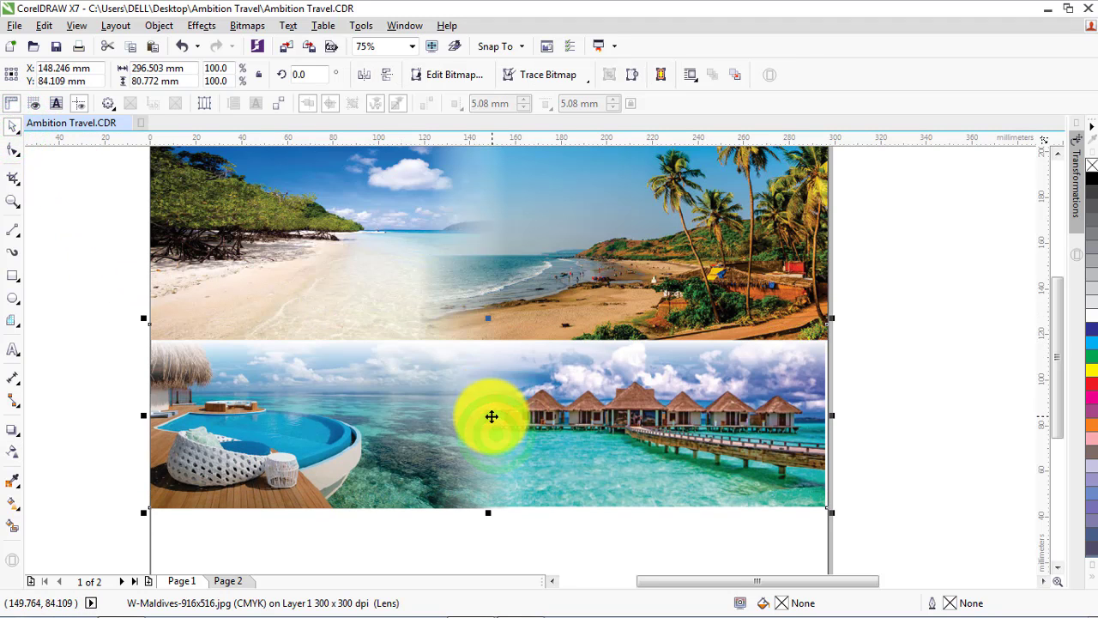
Fade the bottom edge of the merged Andaman and Goa image with a vertical linear transparency
click(497, 297)
click(11, 452)
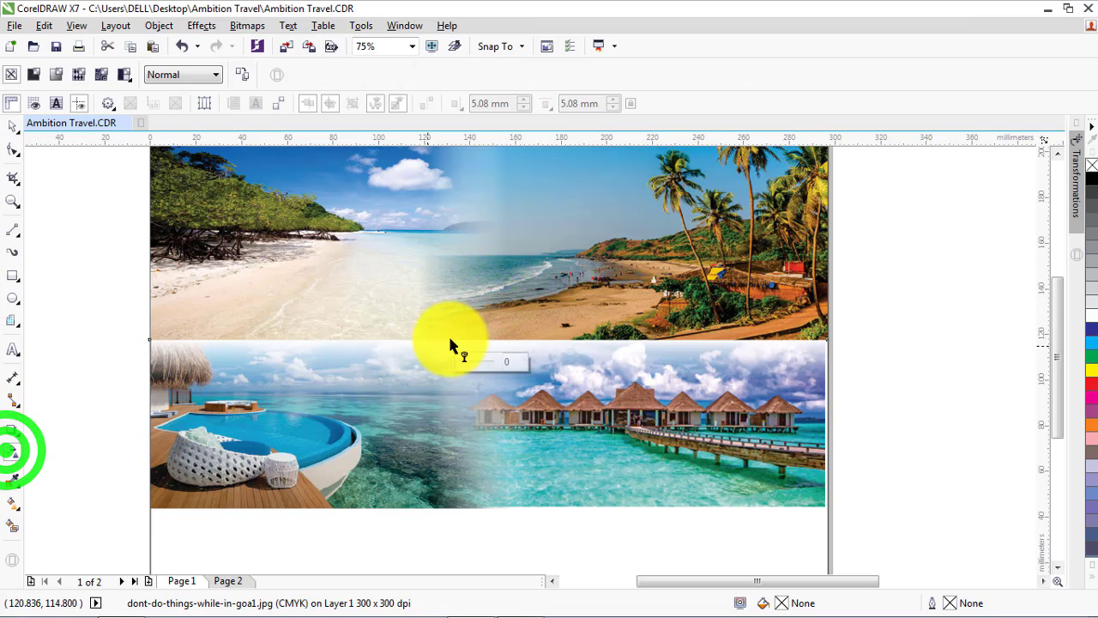
drag(474, 298, 473, 343)
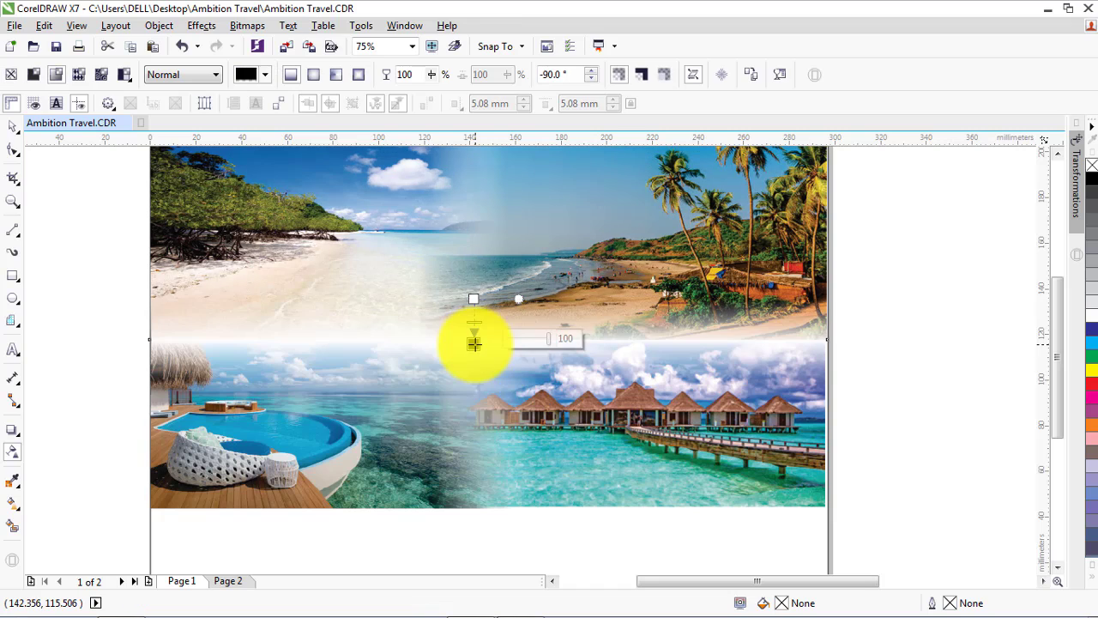
click(14, 128)
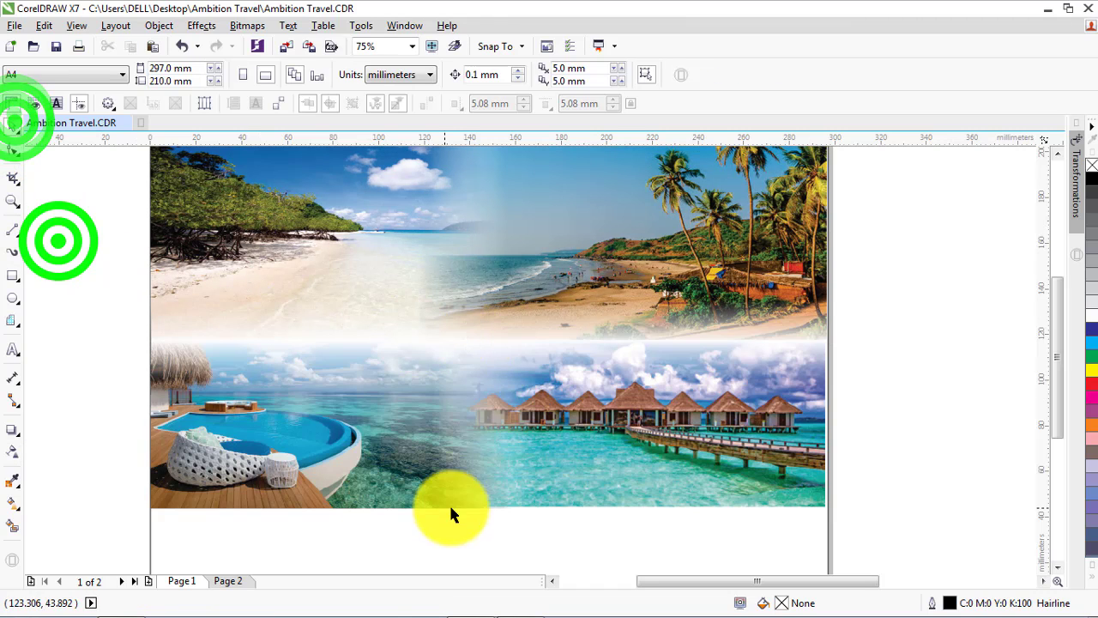
Nudge the merged Maldives bitmap upward and stretch it to about 297 × 86.6 mm to span the page width and deepen the overlap
click(459, 479)
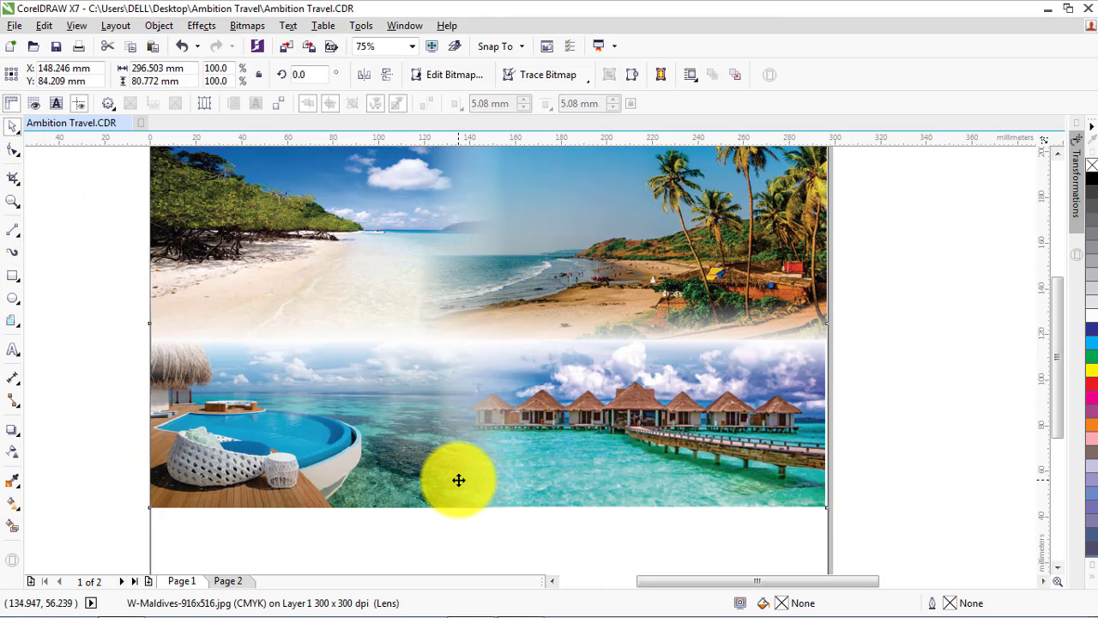
key(Up)
key(Up)
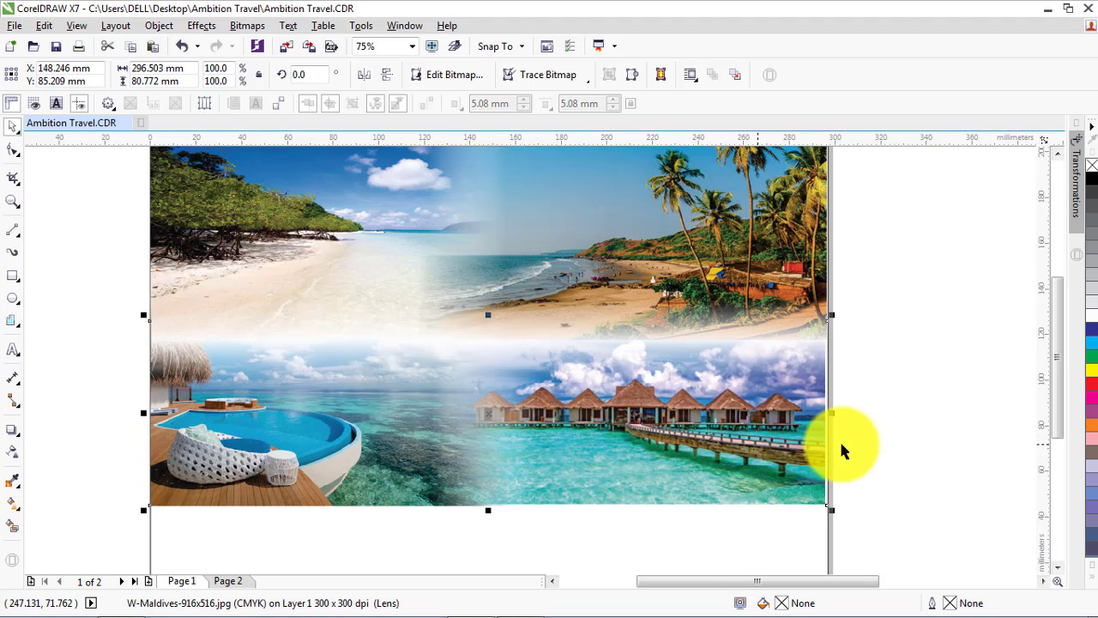
drag(833, 415, 835, 426)
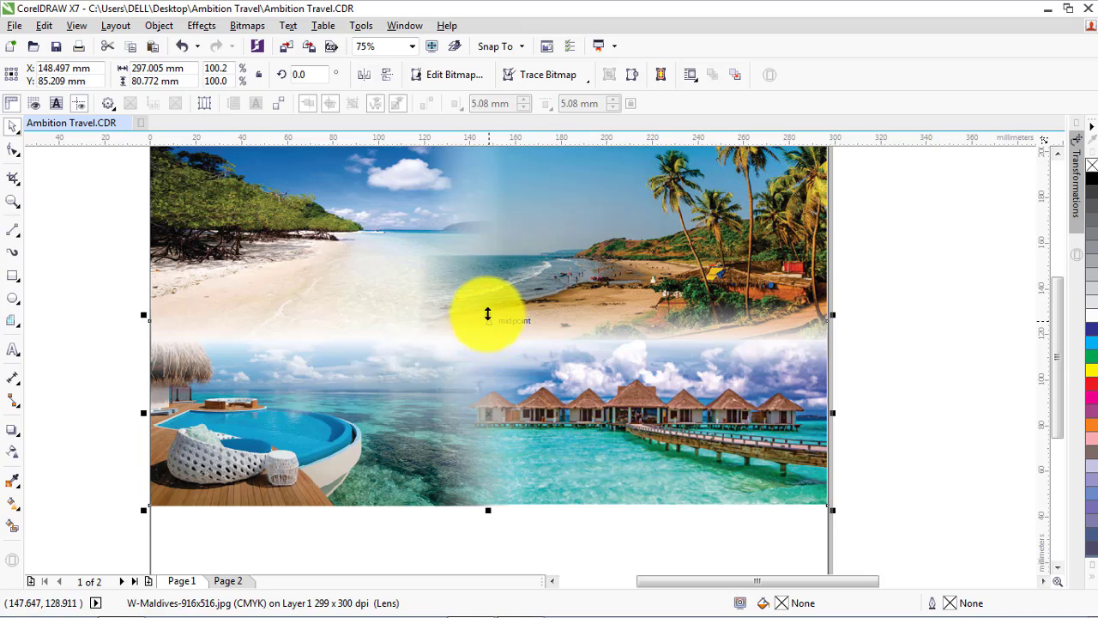
drag(488, 314, 487, 302)
scroll(430, 291, down, 2)
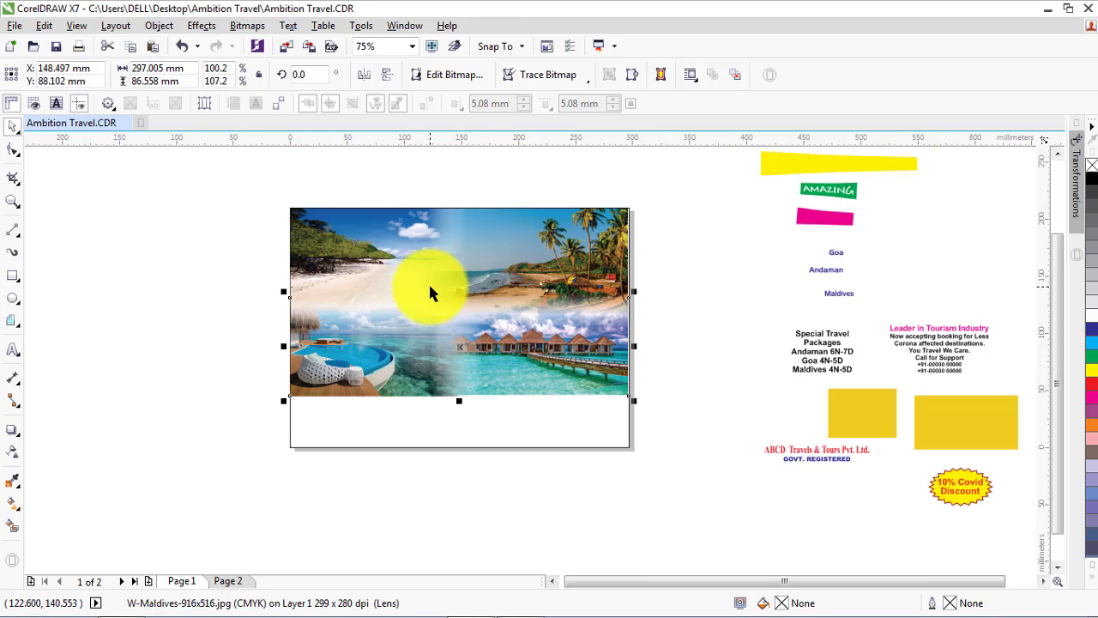
click(721, 321)
scroll(520, 216, up, 2)
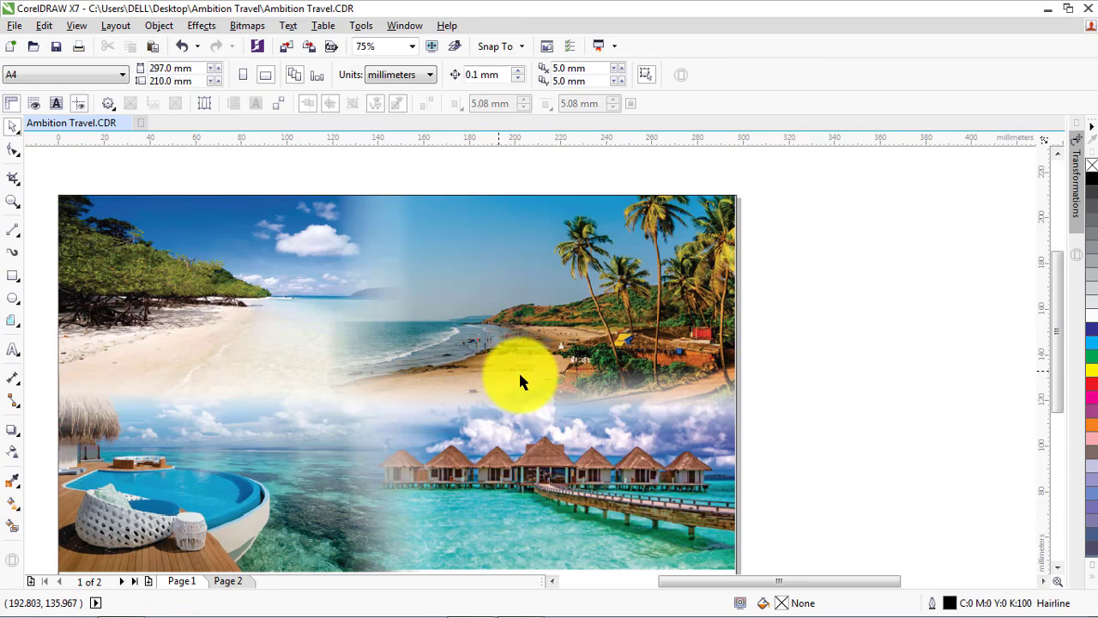
Move the yellow banner shape onto the upper part of the flyer and bring it to the front of the page
scroll(580, 322, down, 2)
drag(800, 213, 417, 282)
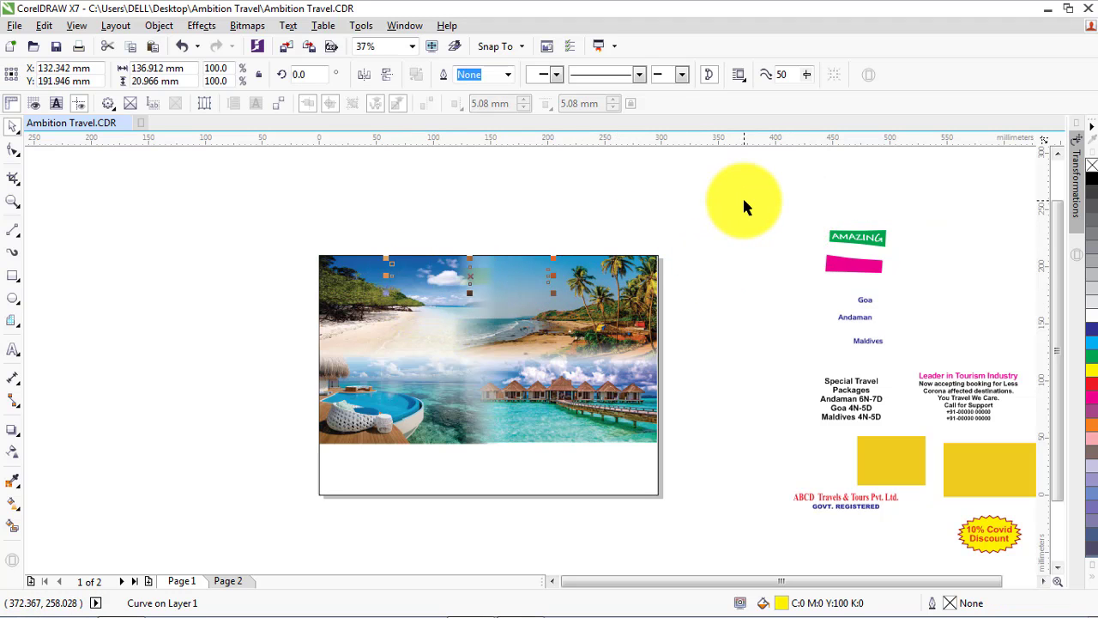
click(156, 26)
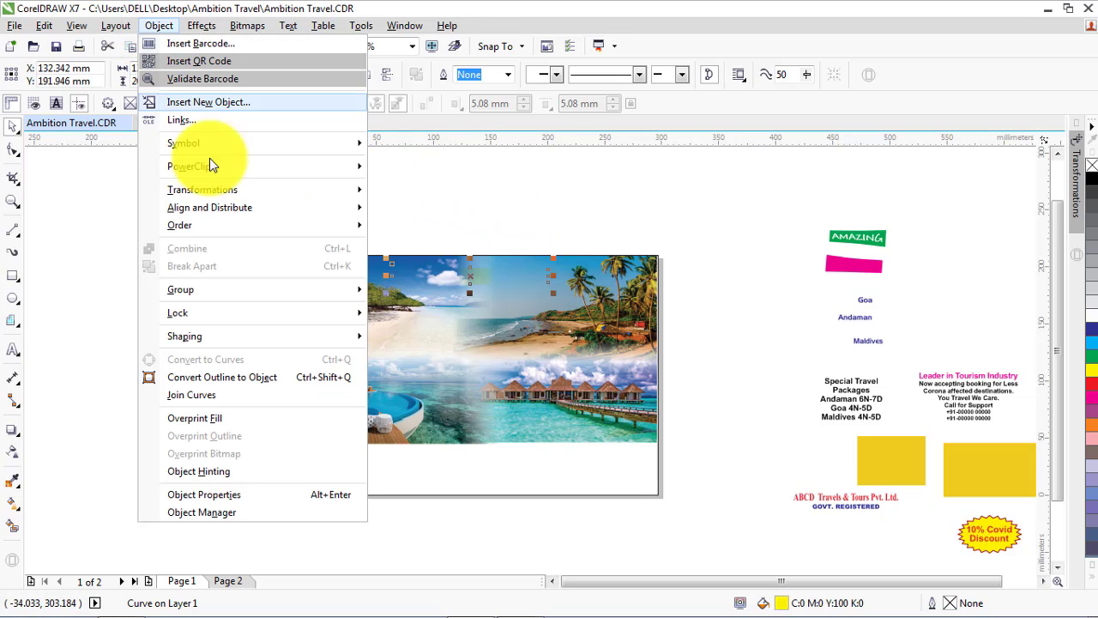
mouse_move(223, 225)
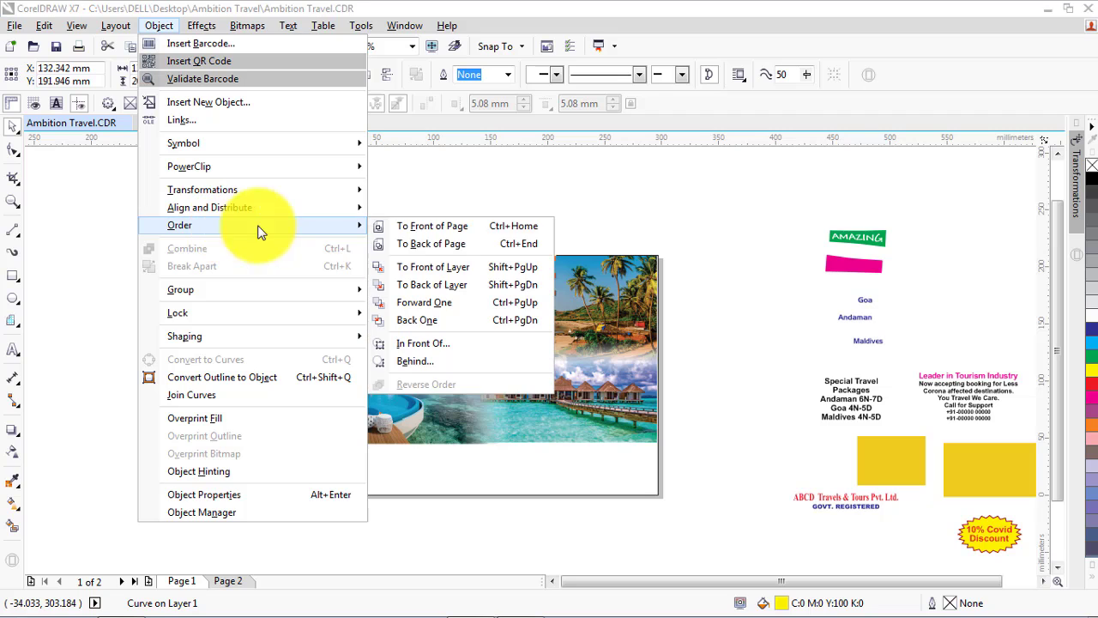
click(437, 227)
click(443, 230)
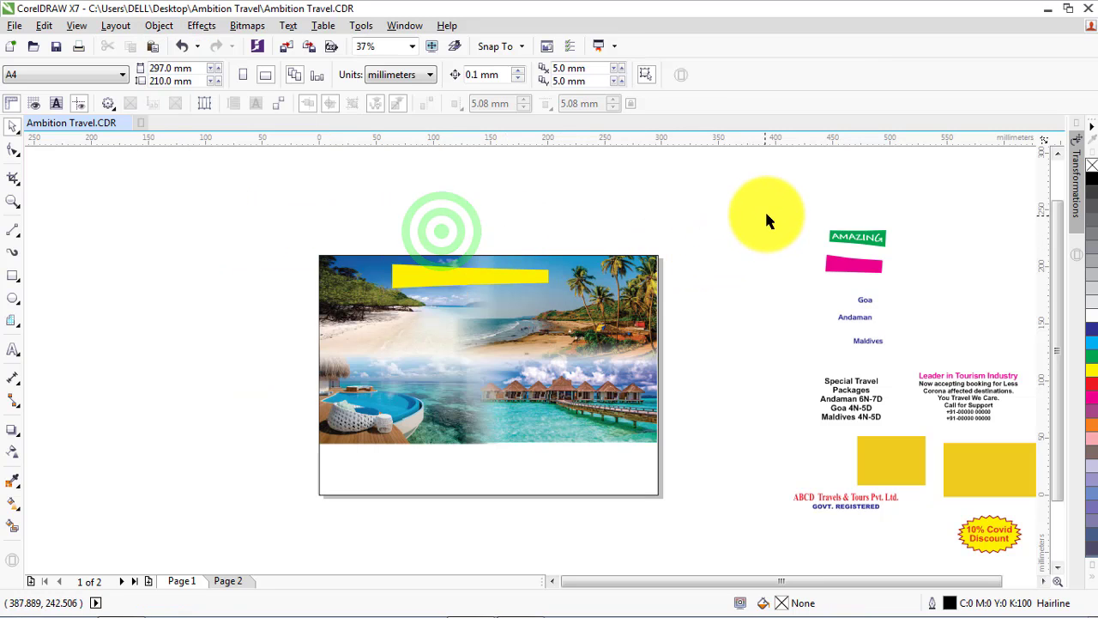
Move the green AMAZING label and the magenta strip below the yellow banner and bring them to the front of the page
drag(767, 220, 473, 307)
scroll(459, 272, up, 3)
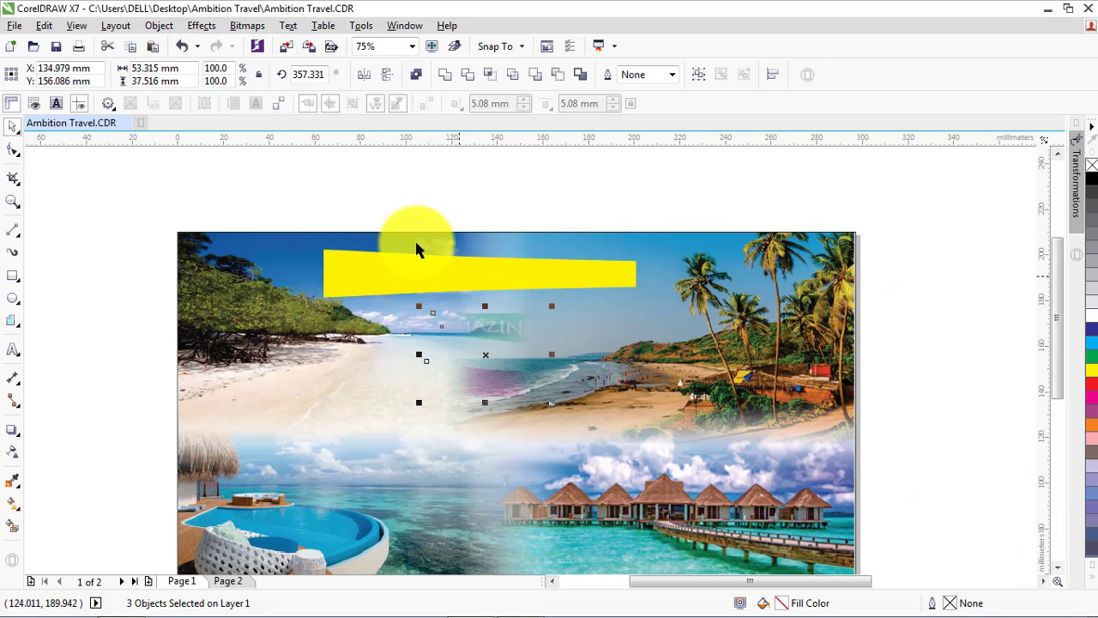
click(158, 25)
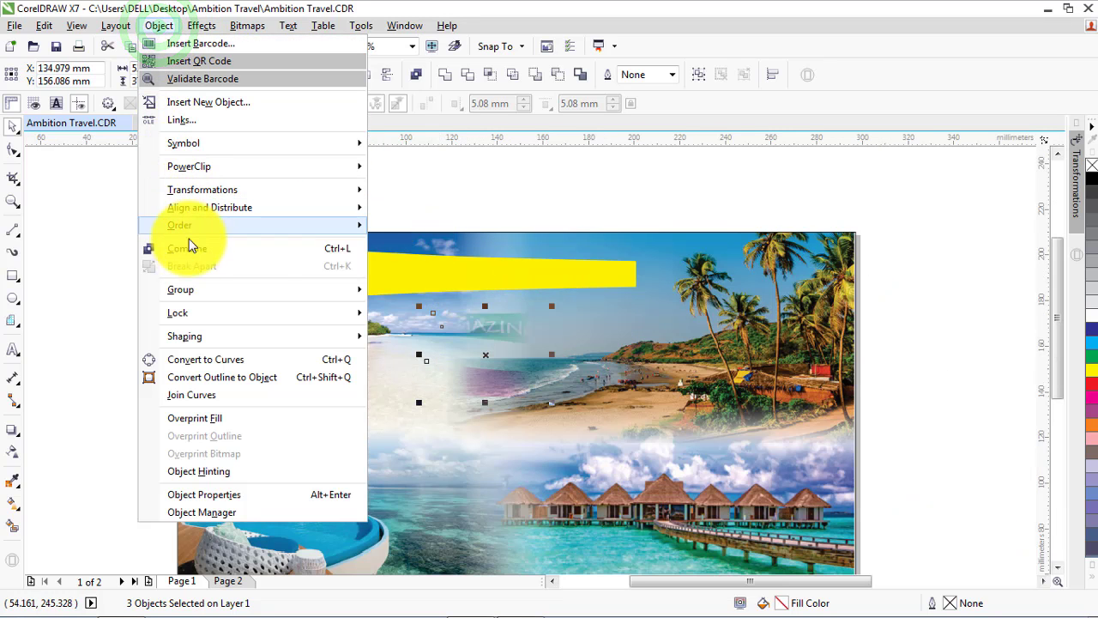
mouse_move(193, 225)
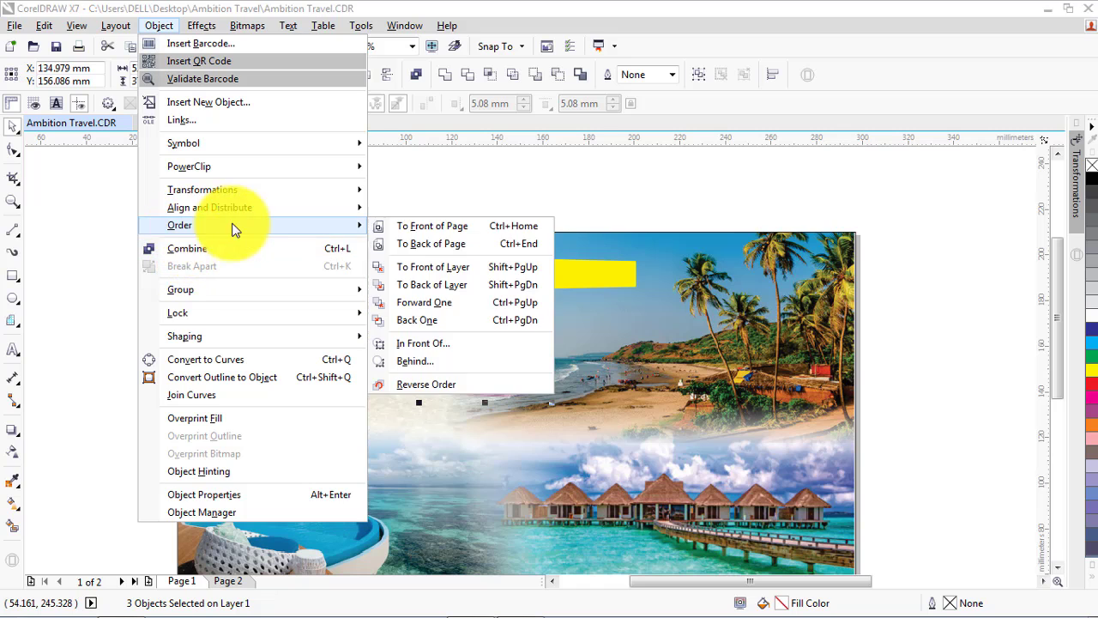
click(434, 226)
click(419, 218)
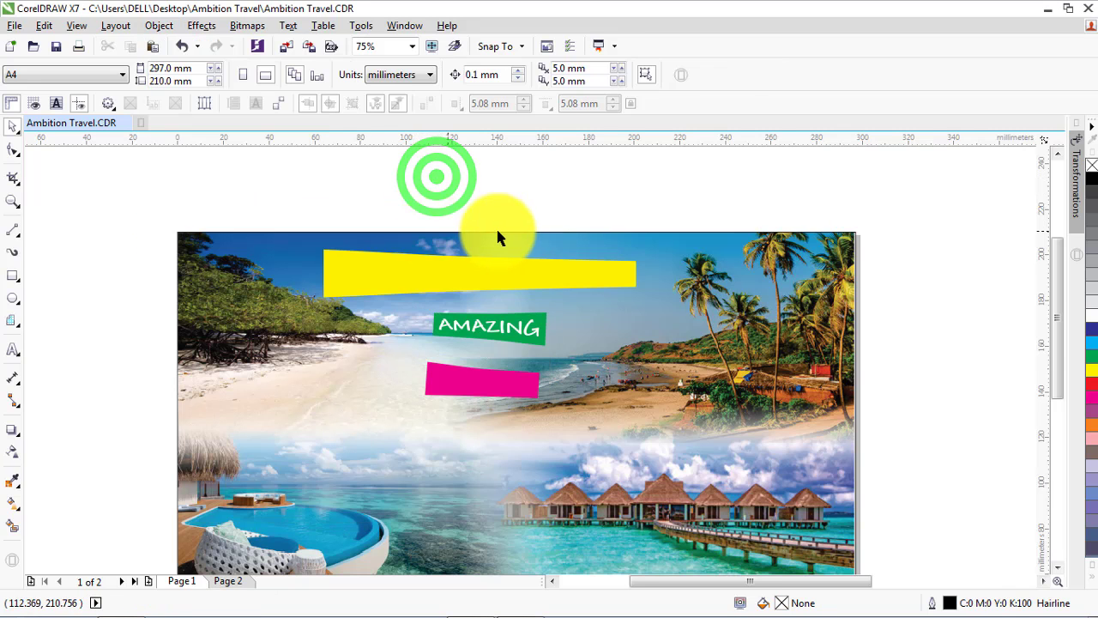
Import the Matter image from the Ambition Travel folder and place it beside the flyer page as a reference
scroll(500, 232, down, 3)
scroll(494, 265, up, 1)
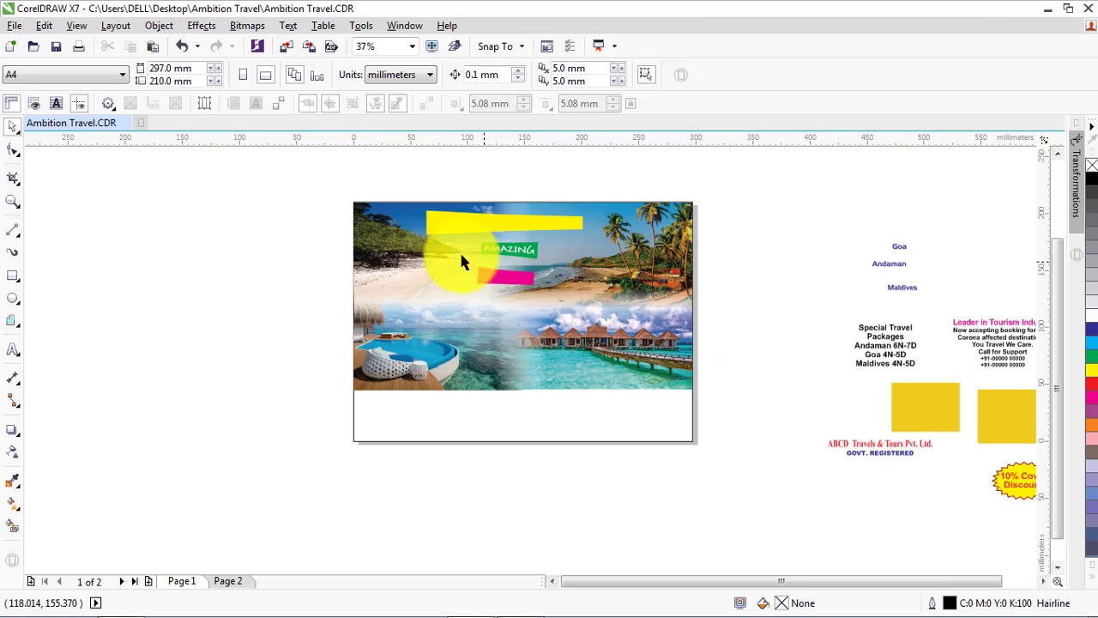
click(286, 48)
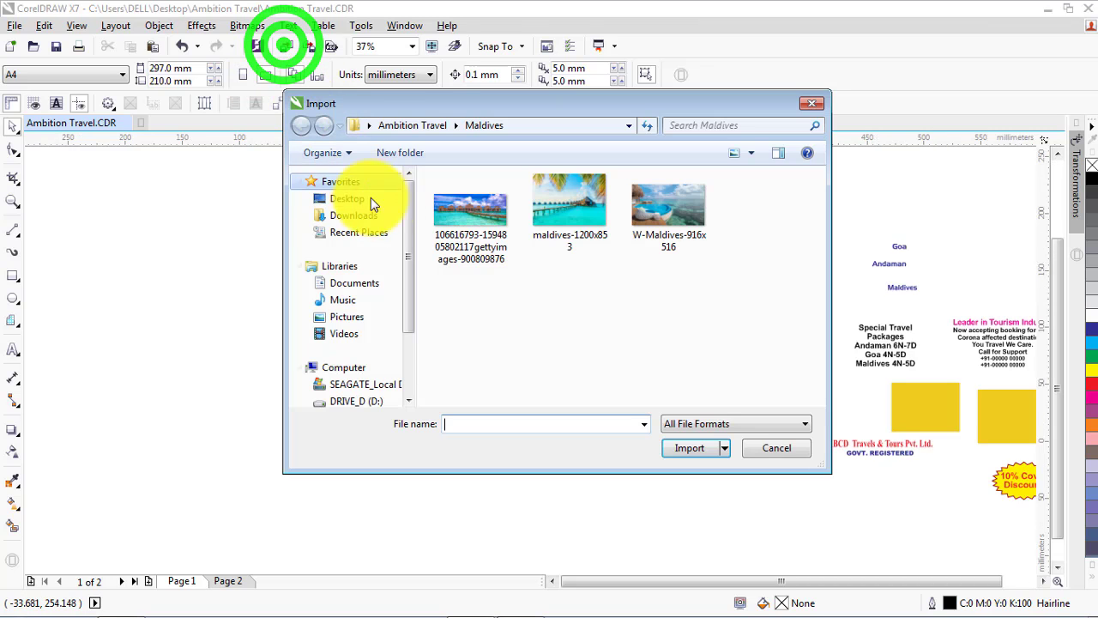
click(394, 125)
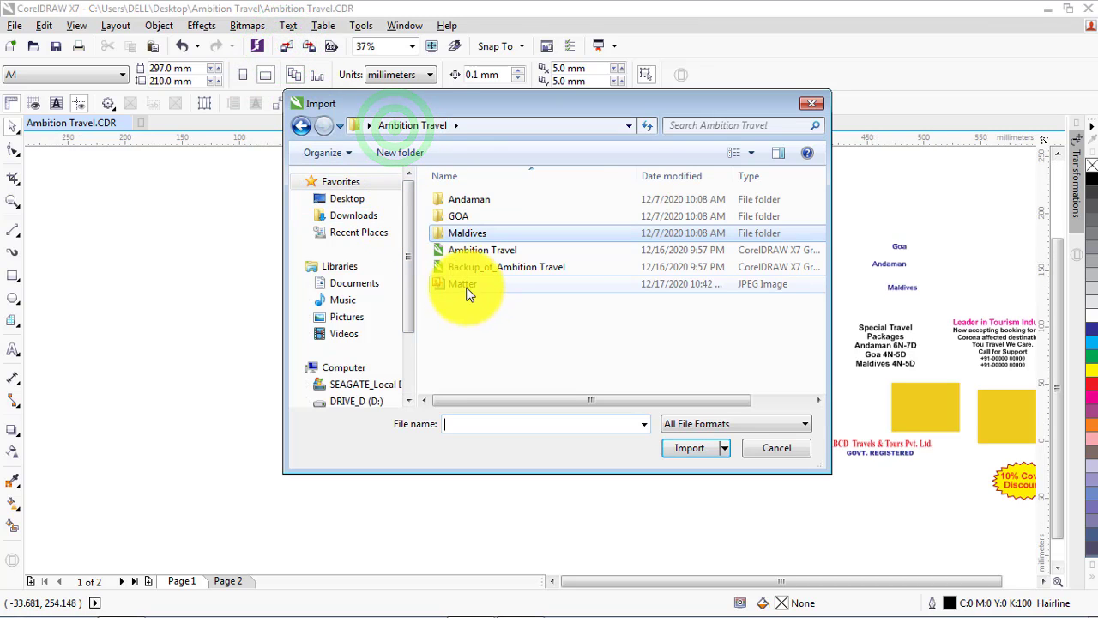
click(466, 286)
click(689, 468)
click(114, 184)
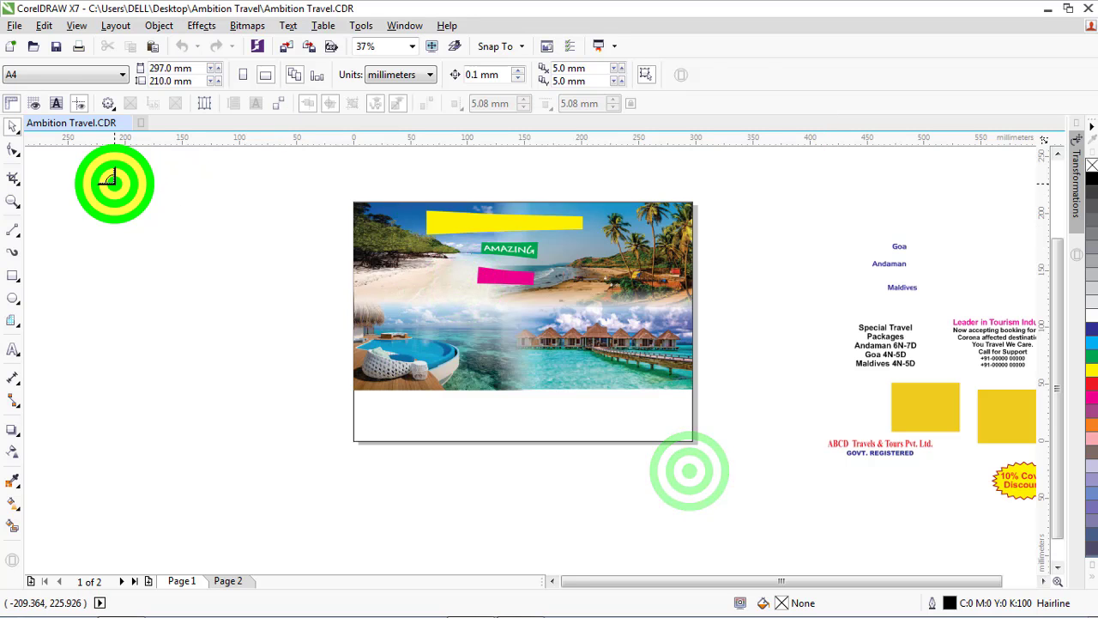
drag(222, 291, 254, 305)
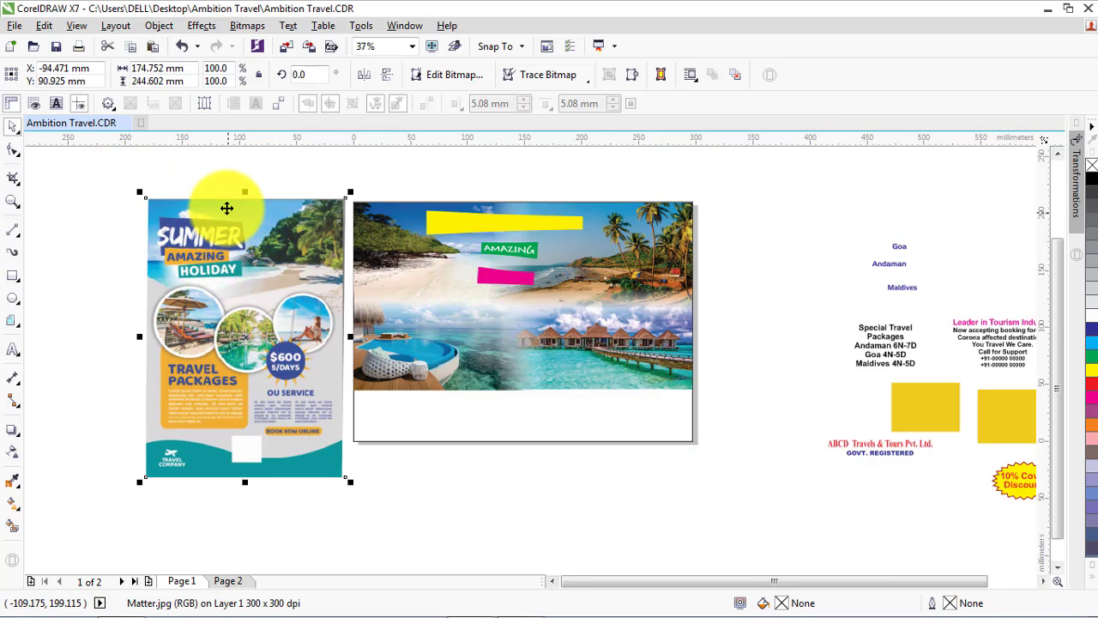
Copy the AMAZING text onto the left part of the yellow banner and open the copy for text editing
scroll(223, 206, up, 2)
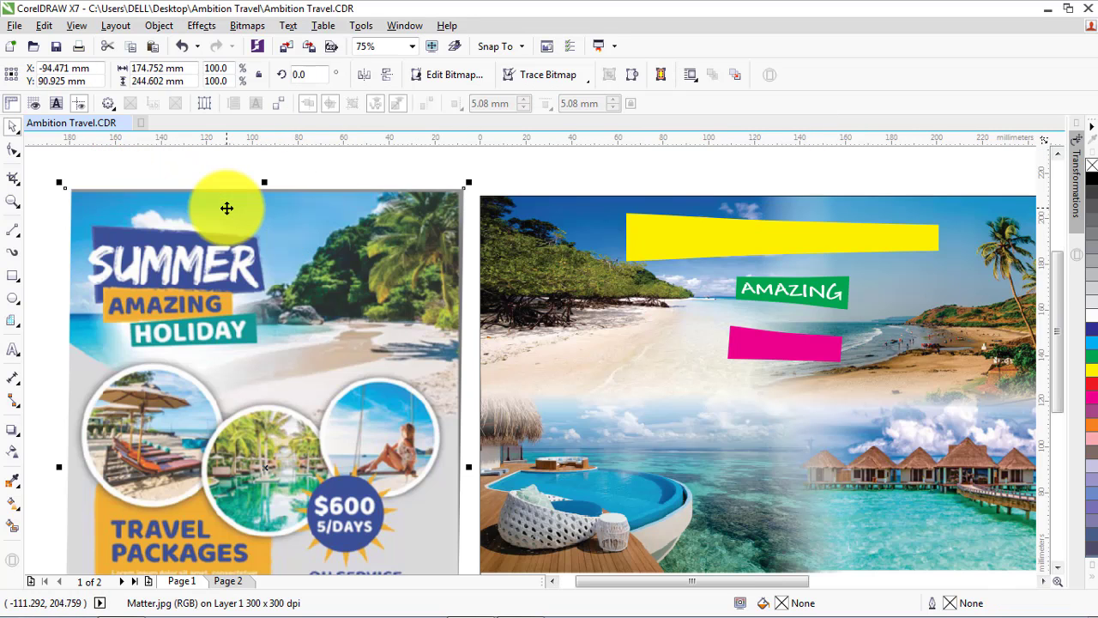
click(766, 286)
drag(771, 286, 666, 234)
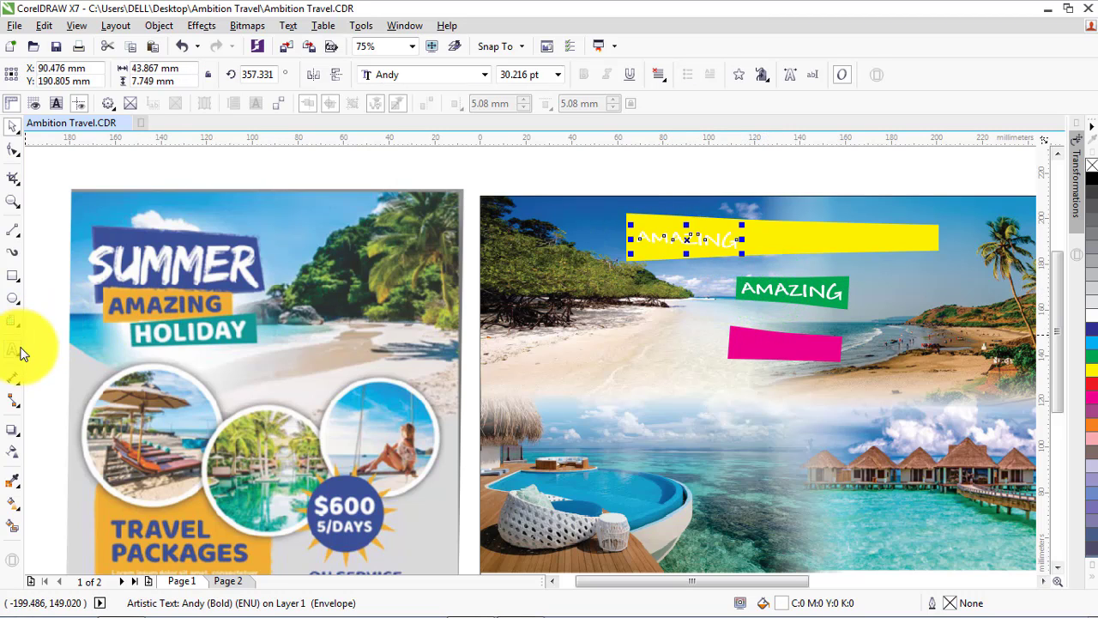
click(13, 349)
click(688, 242)
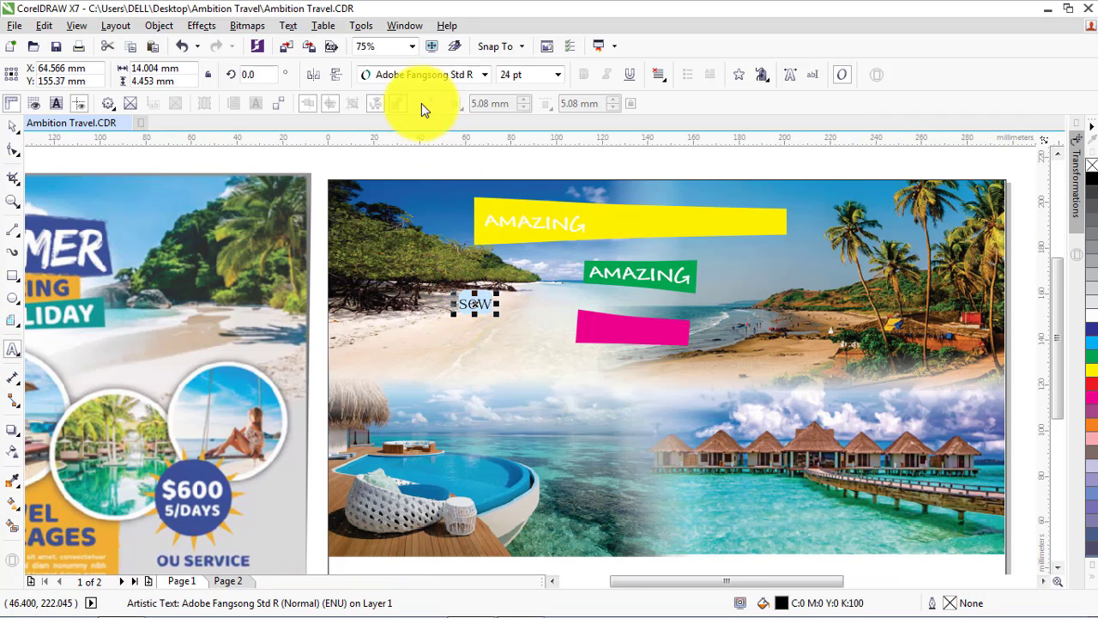
Add the text "sew" in 24 pt Andy on the Andaman beach, and move the AMAZING copy onto the green label
click(414, 74)
click(408, 116)
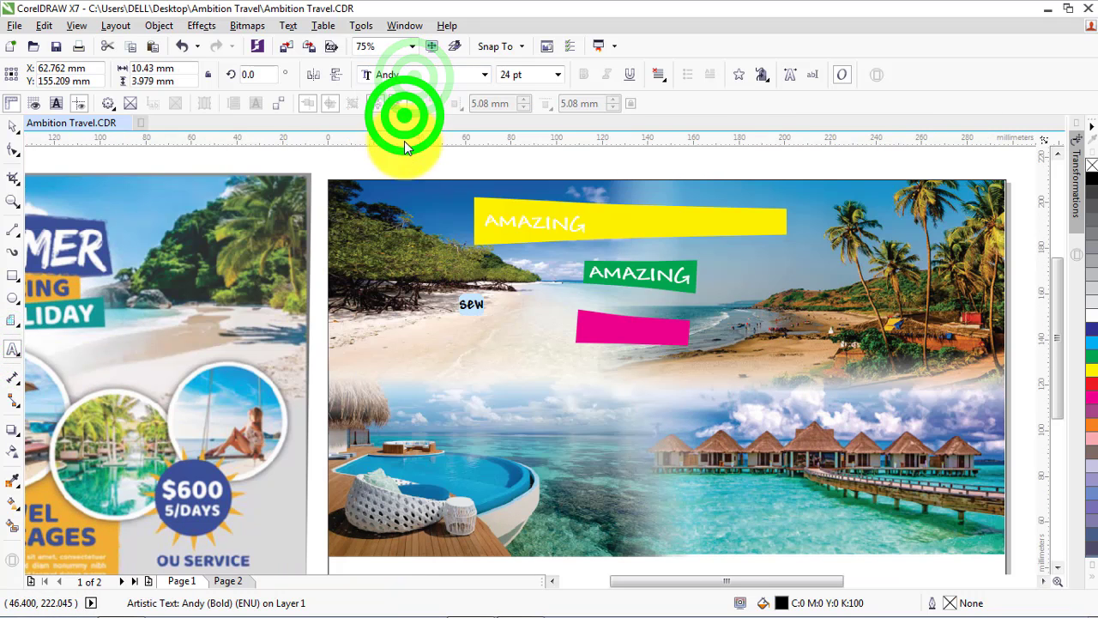
click(11, 128)
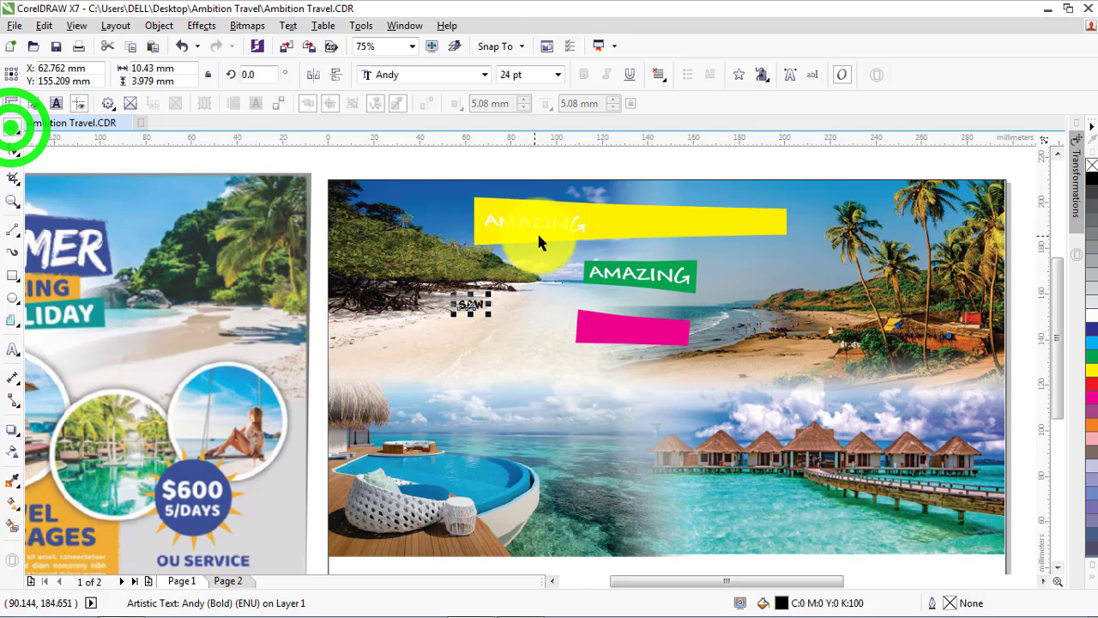
drag(527, 220, 614, 279)
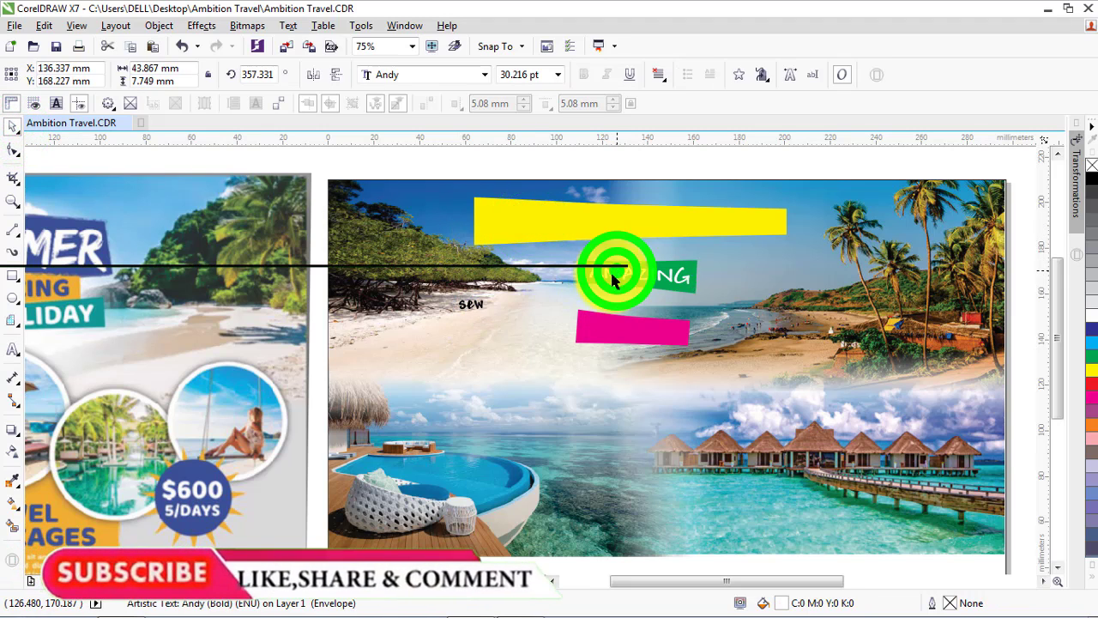
Delete the AMAZING text from the green label and move the "sew" text onto the yellow banner
key(Delete)
drag(463, 305, 494, 224)
scroll(577, 261, down, 1)
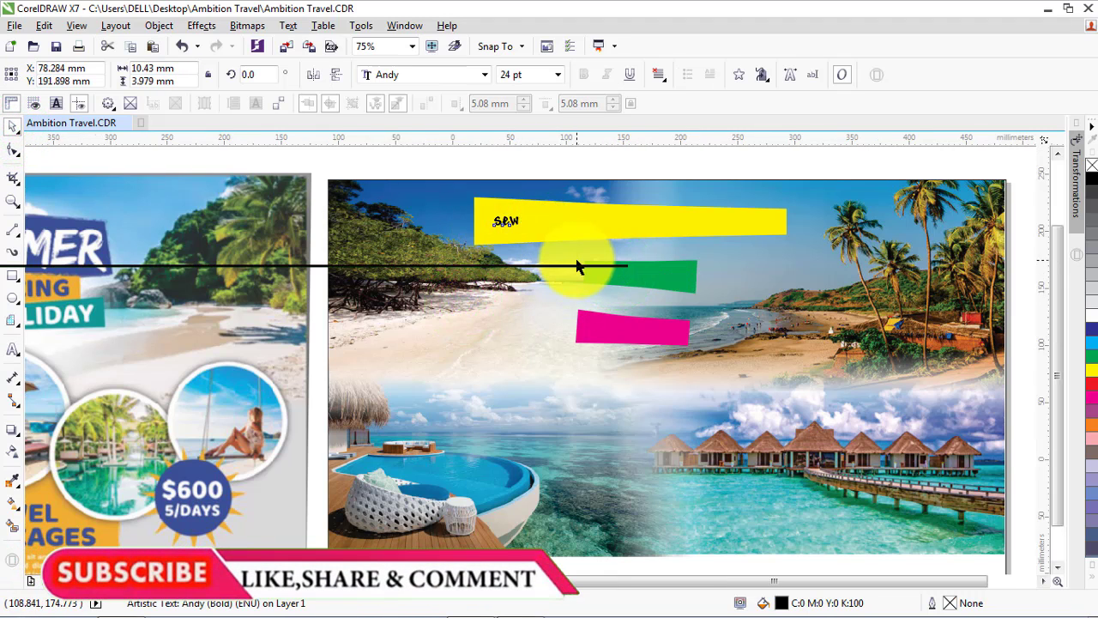
scroll(362, 245, up, 1)
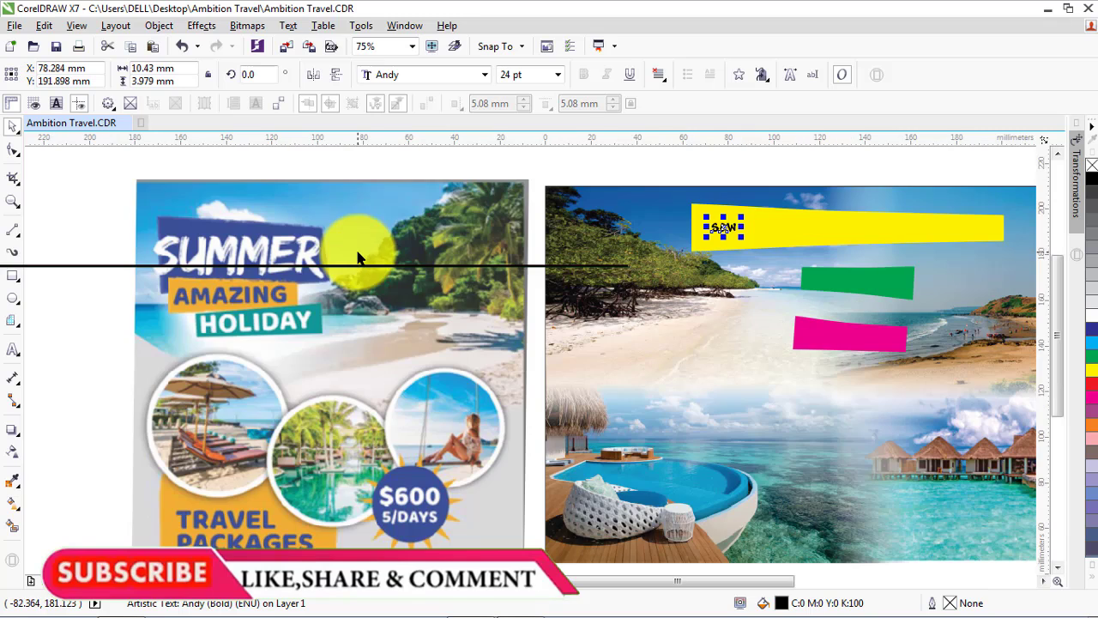
Change the "sew" text to SUMMER and shorten the yellow banner to about 53 mm wide
click(10, 353)
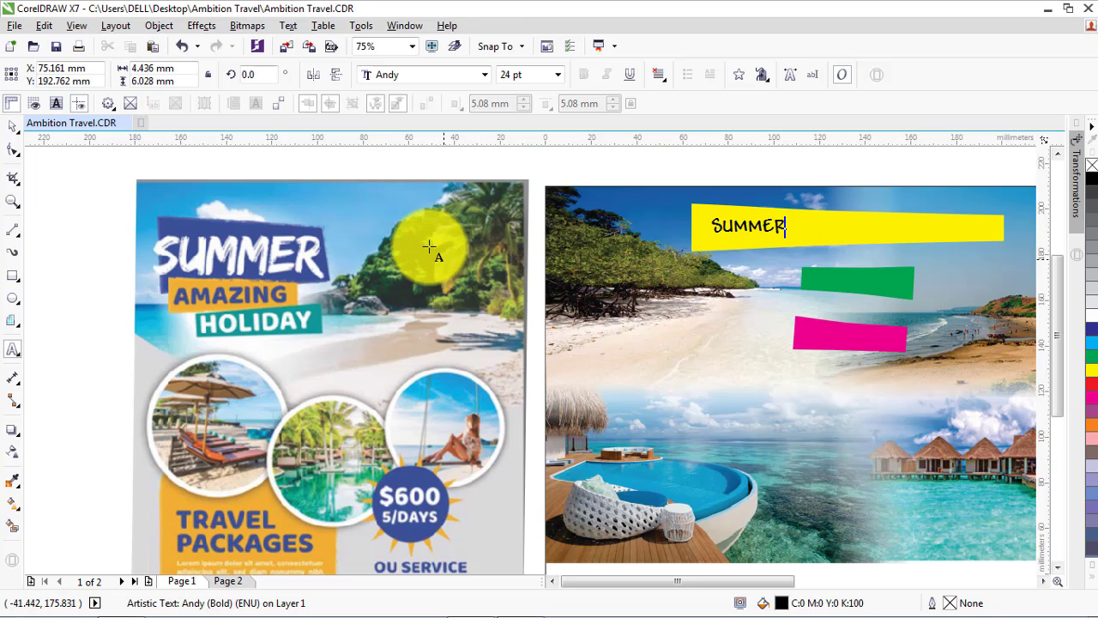
click(7, 127)
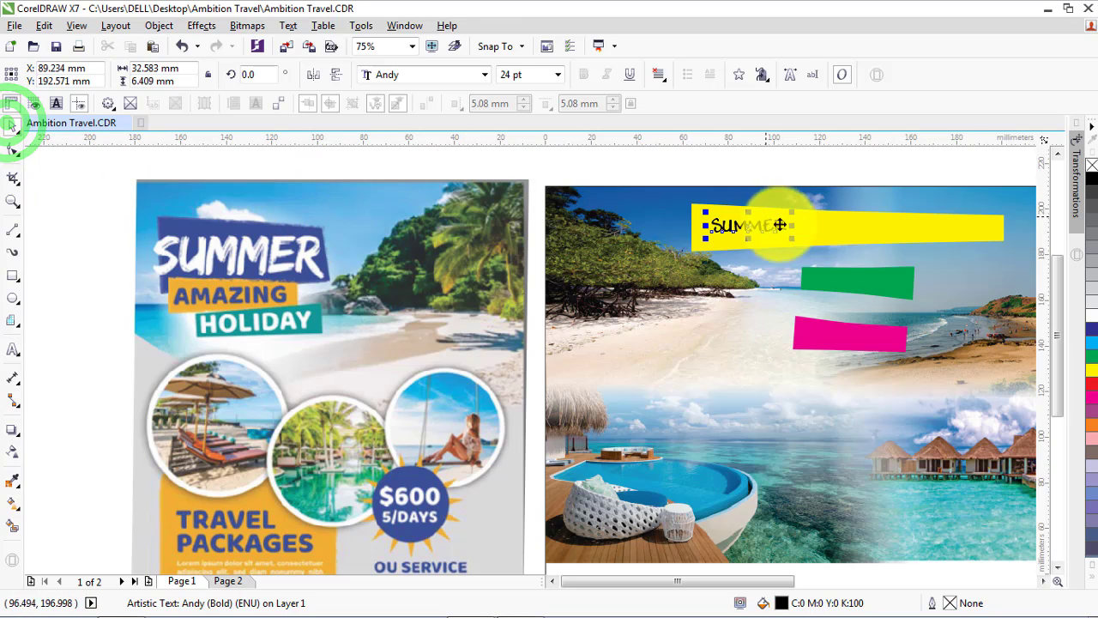
click(847, 226)
drag(1006, 228, 819, 231)
scroll(848, 206, up, 2)
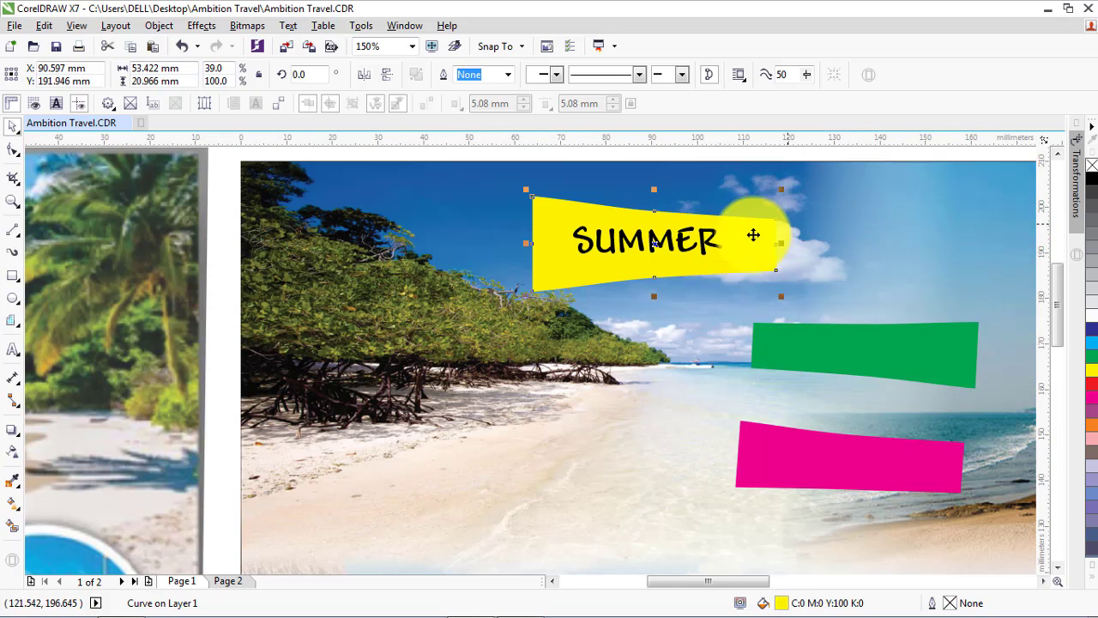
Enlarge the SUMMER text to about 35.6 pt and centre it on the shortened yellow banner
click(611, 247)
drag(568, 263, 538, 266)
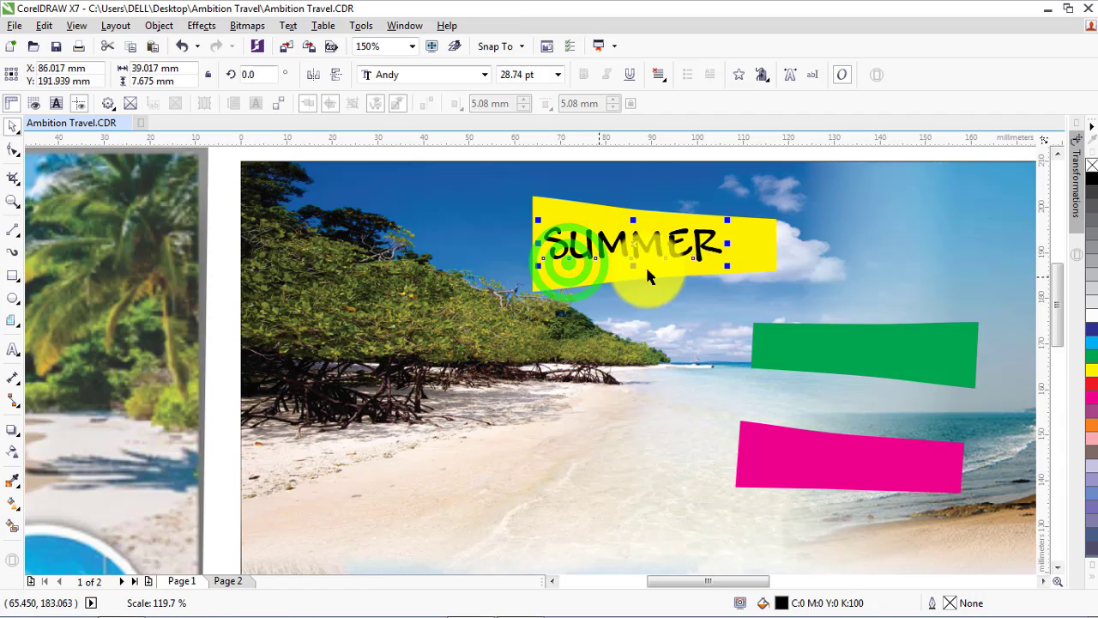
drag(728, 269, 772, 282)
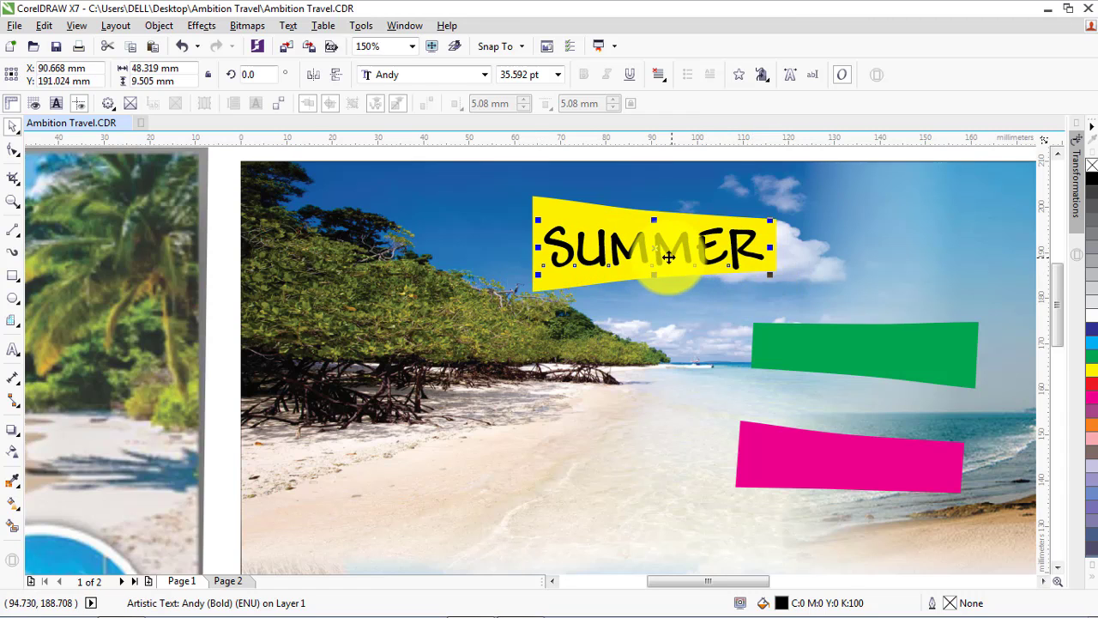
drag(657, 253, 655, 250)
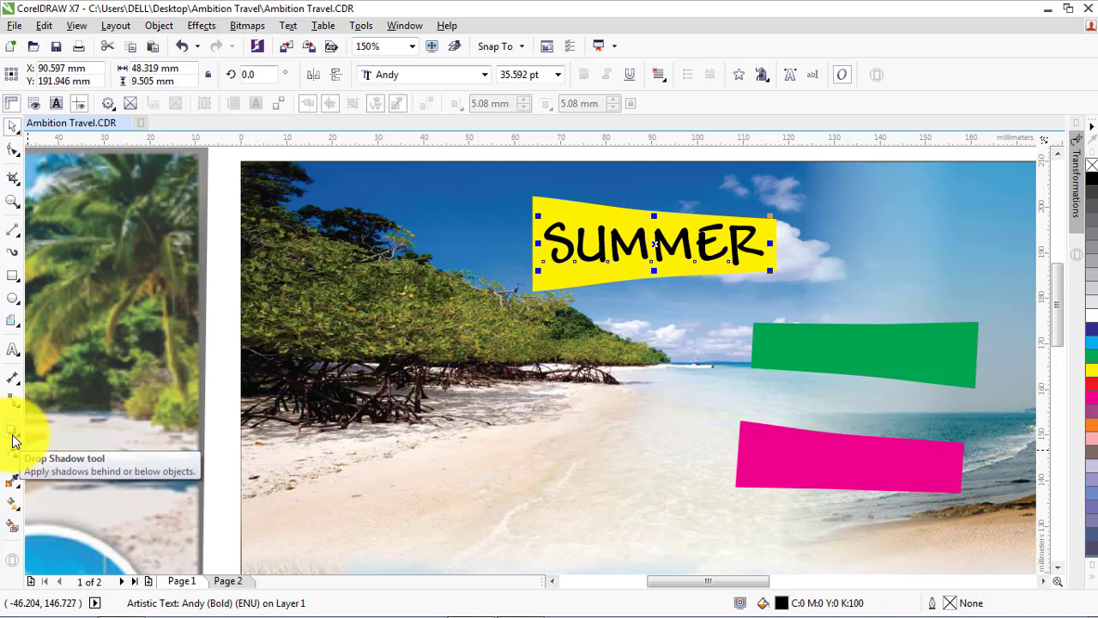
Apply an envelope to the SUMMER text and pull its corners so the lettering follows the yellow banner's taper
click(14, 459)
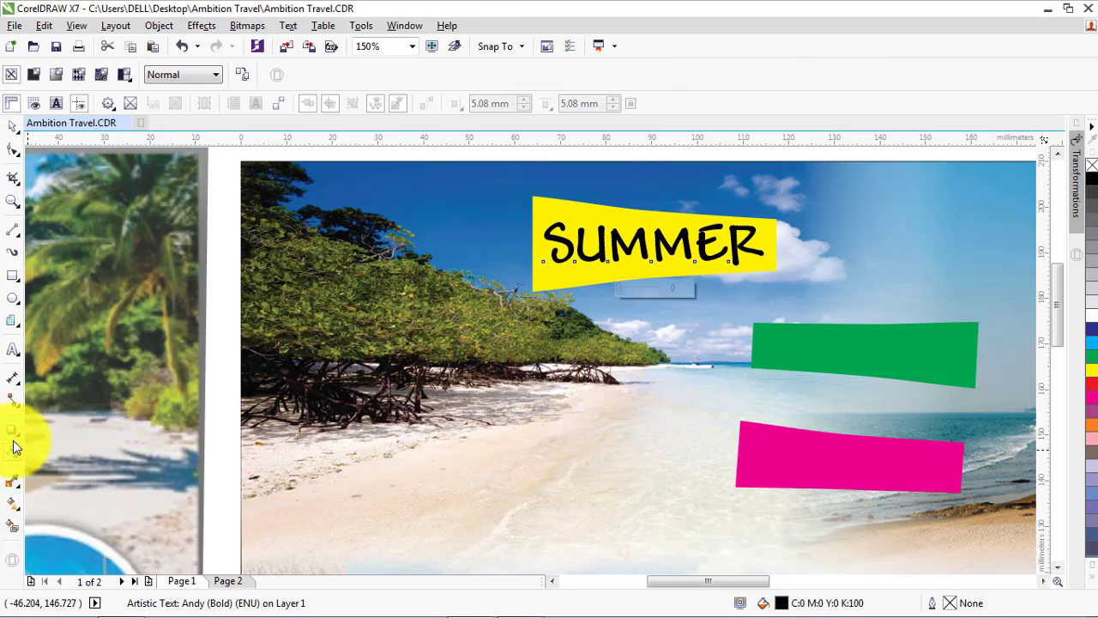
click(14, 439)
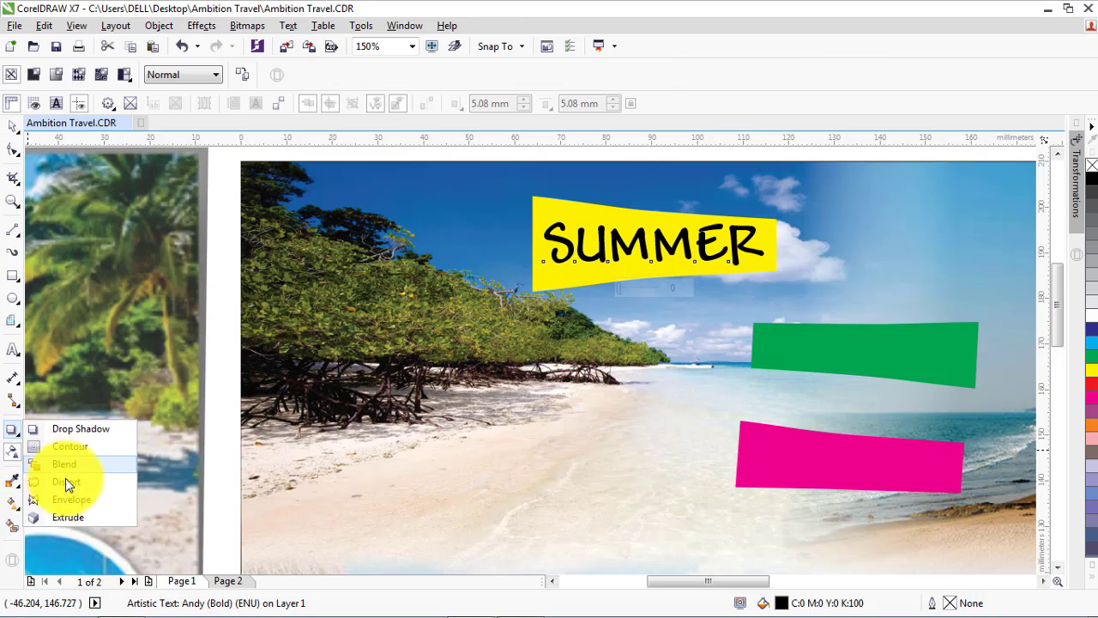
click(70, 502)
drag(544, 235, 541, 208)
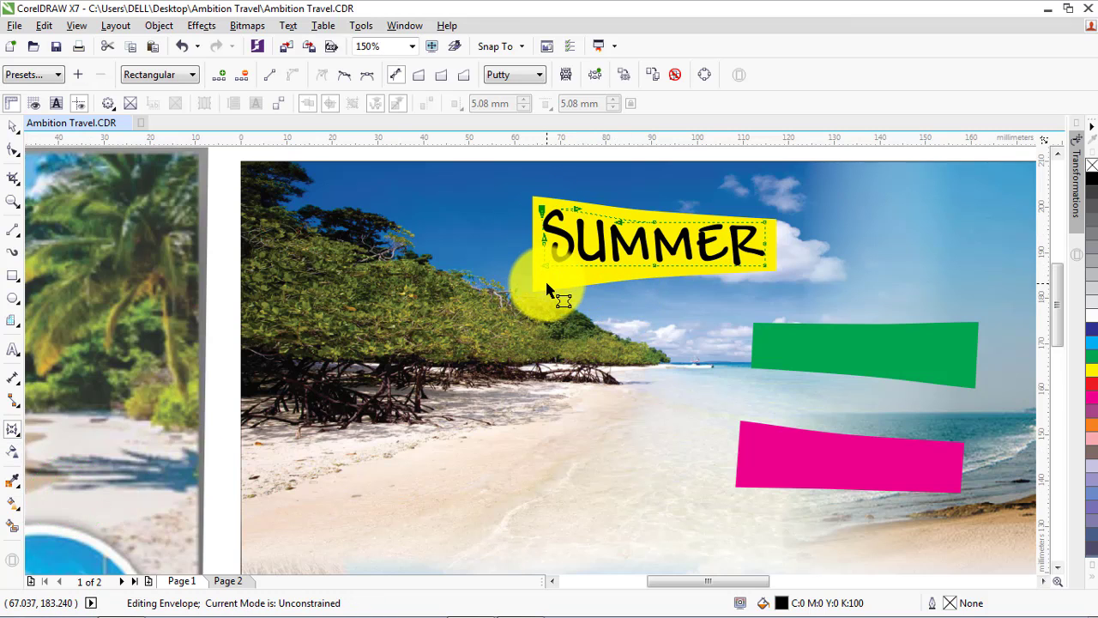
drag(546, 277, 543, 275)
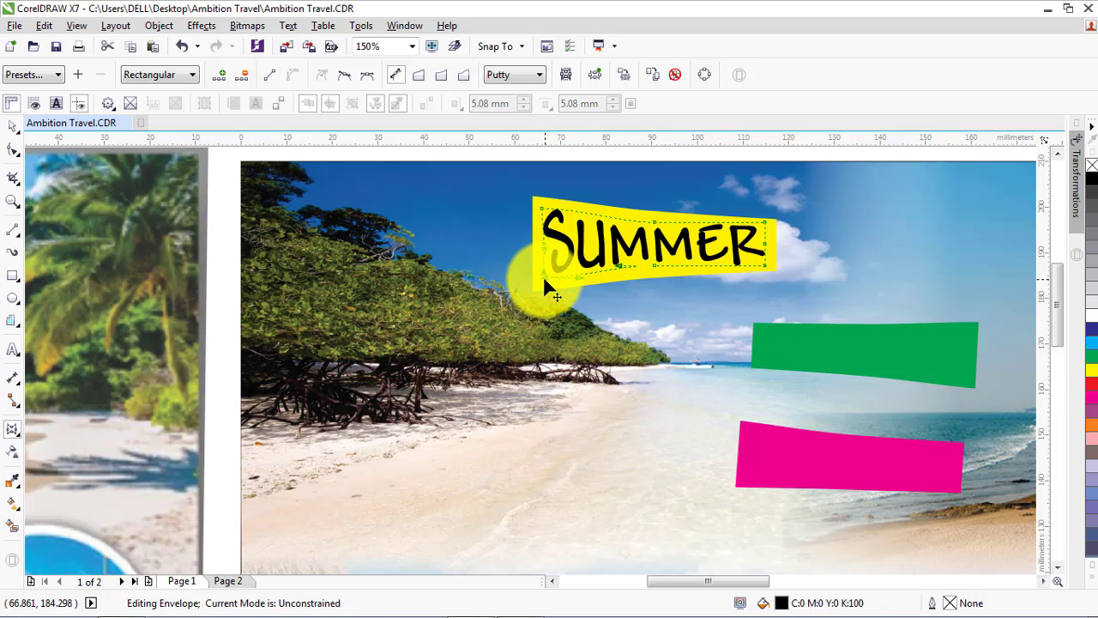
click(763, 224)
drag(762, 263, 764, 265)
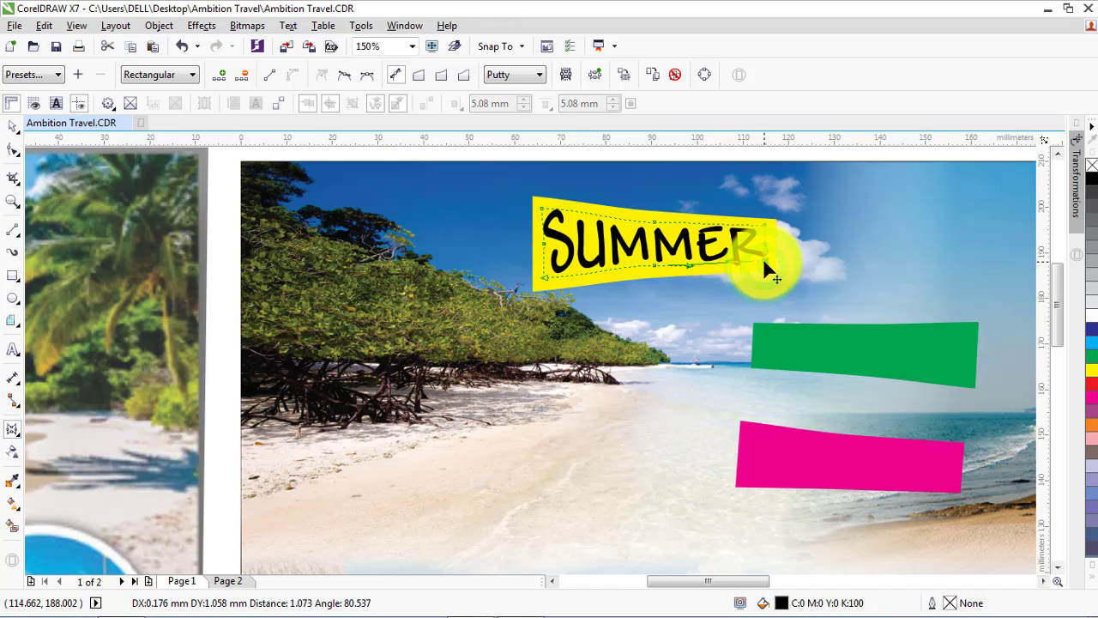
click(12, 127)
Duplicate the SUMMER text and place the copy above the flyer page
scroll(126, 200, down, 2)
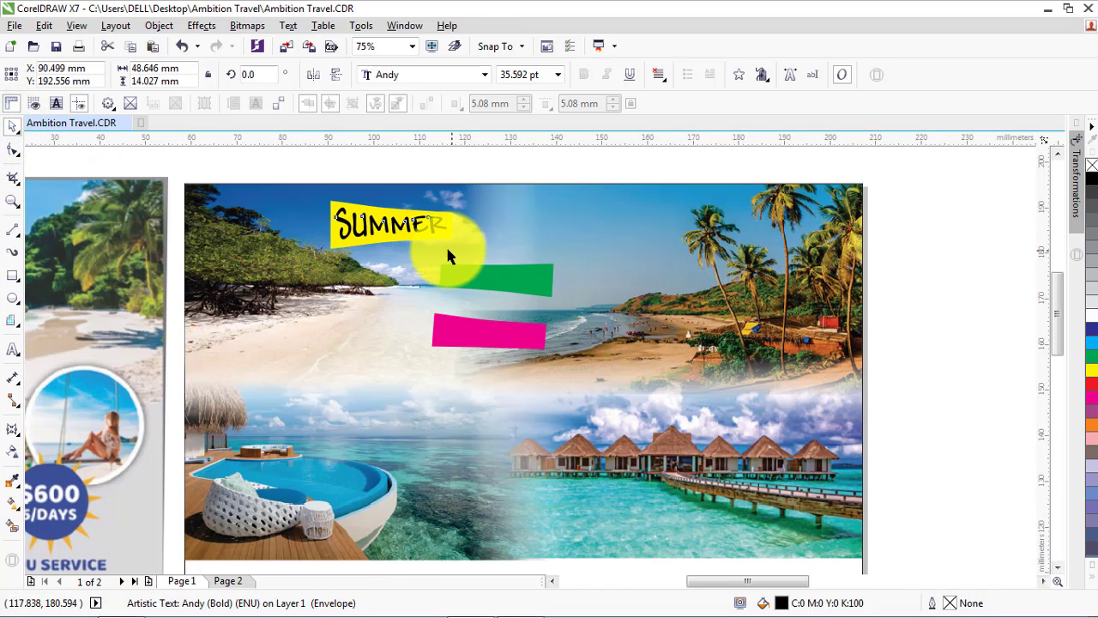
scroll(446, 247, up, 2)
click(288, 296)
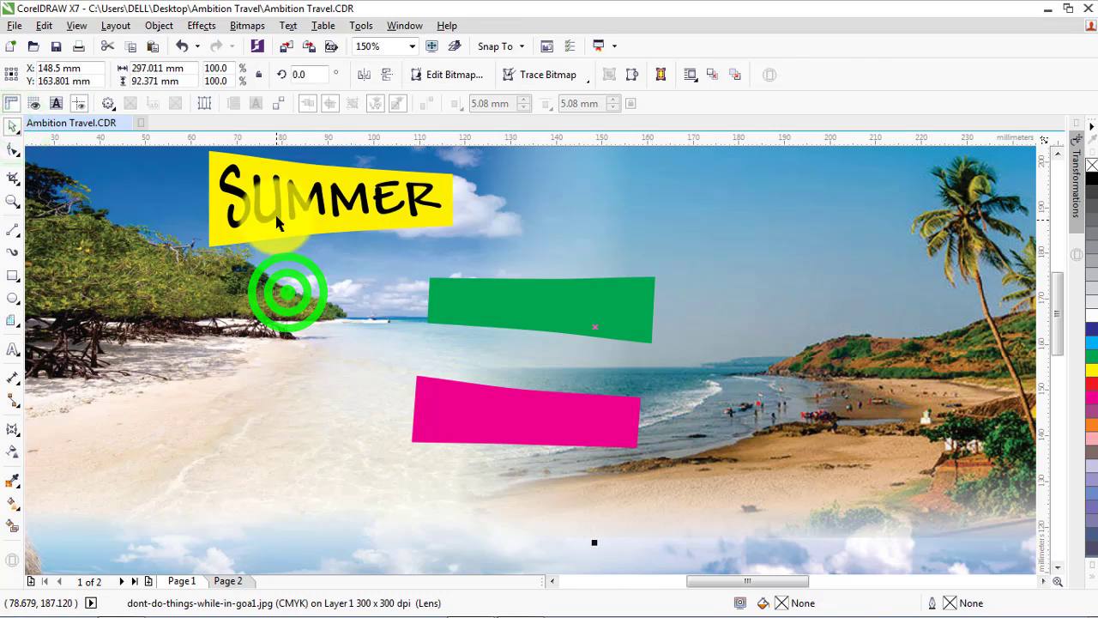
click(276, 211)
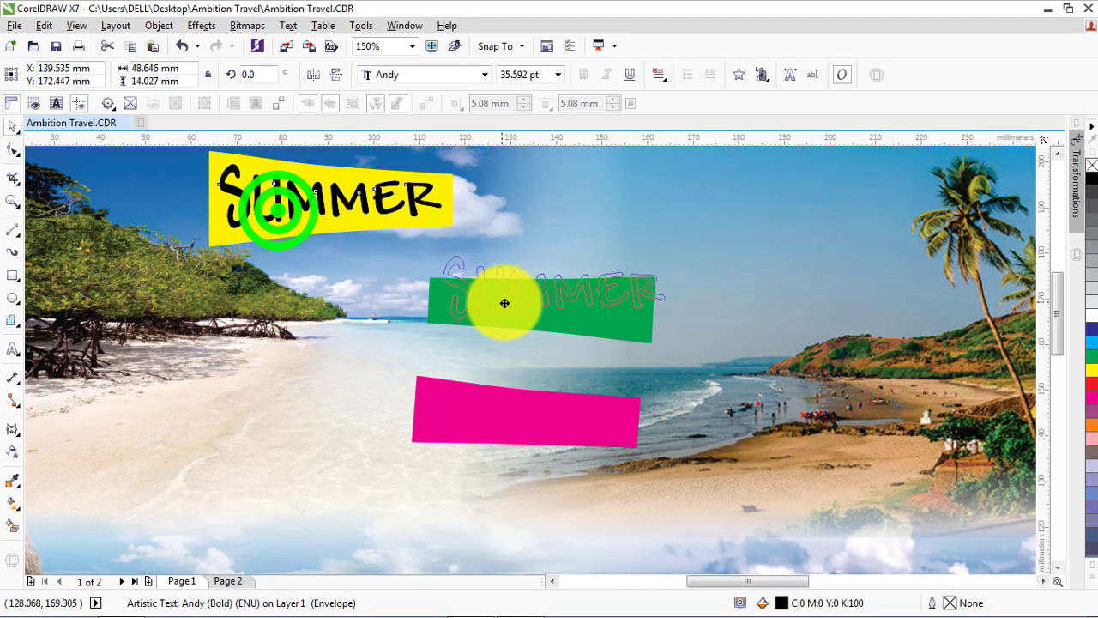
scroll(504, 303, down, 4)
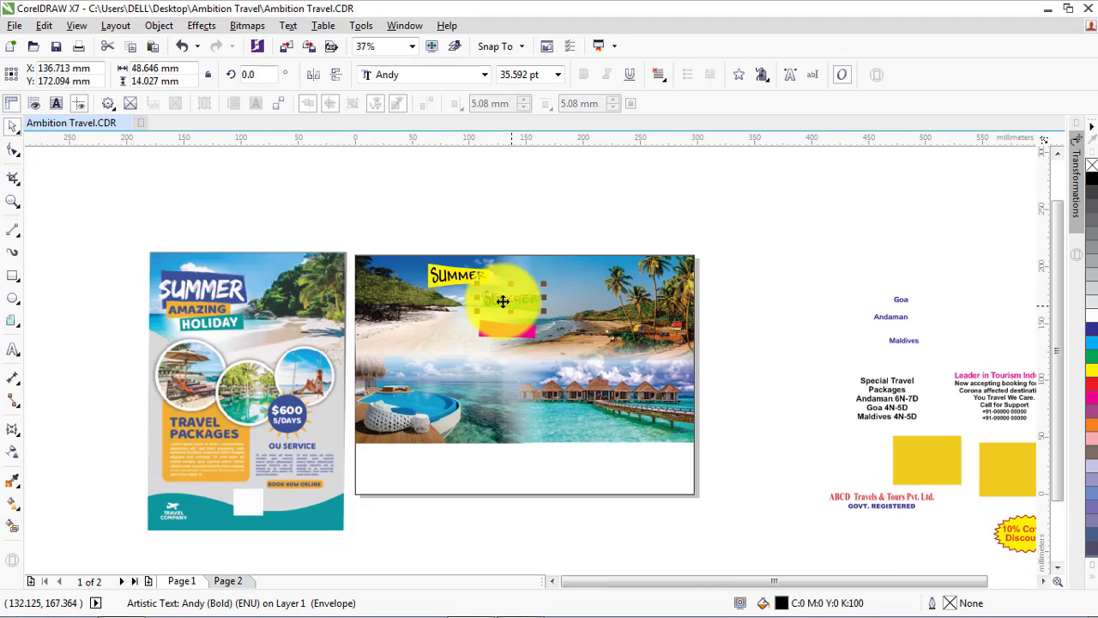
drag(502, 294, 483, 223)
scroll(446, 251, up, 2)
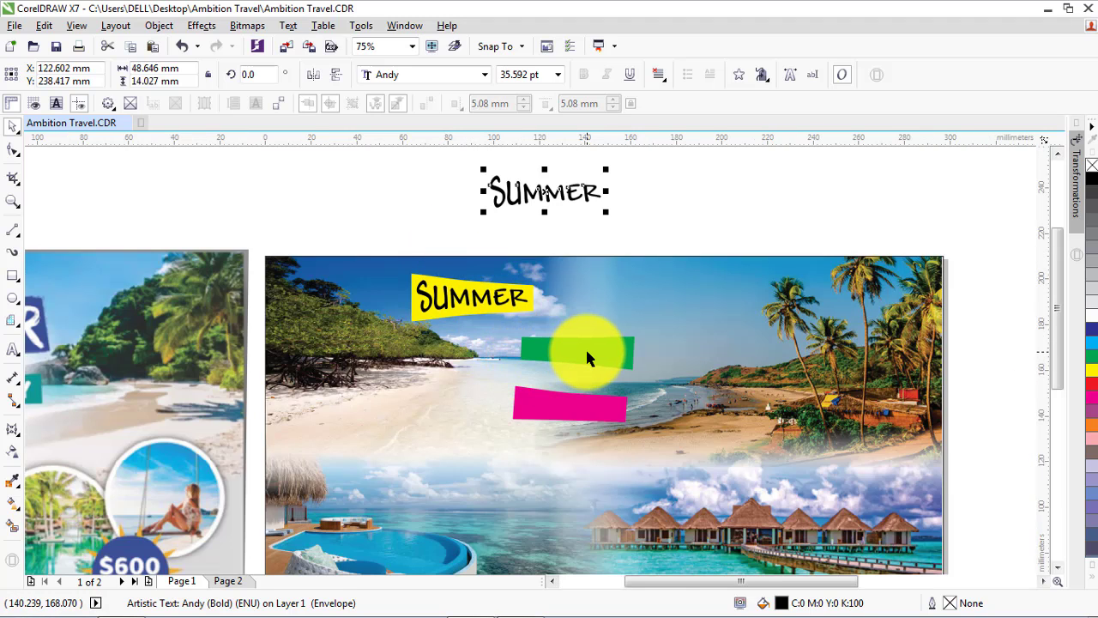
Move the green label directly below the yellow banner and skew and widen it to about 53 mm to fit
drag(586, 357, 479, 345)
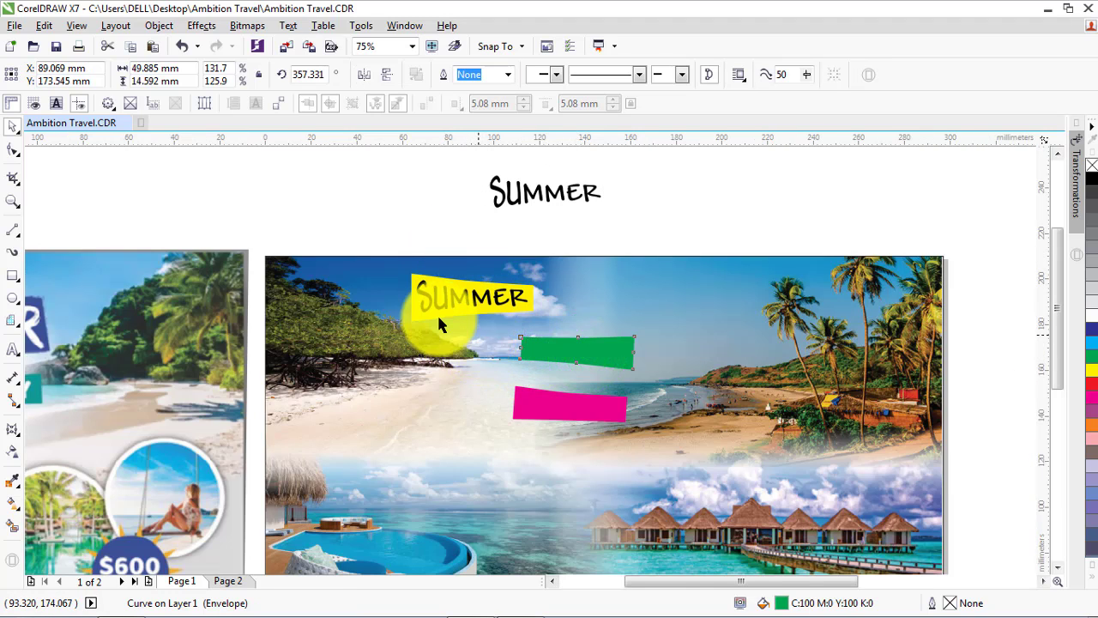
scroll(429, 310, up, 4)
click(661, 417)
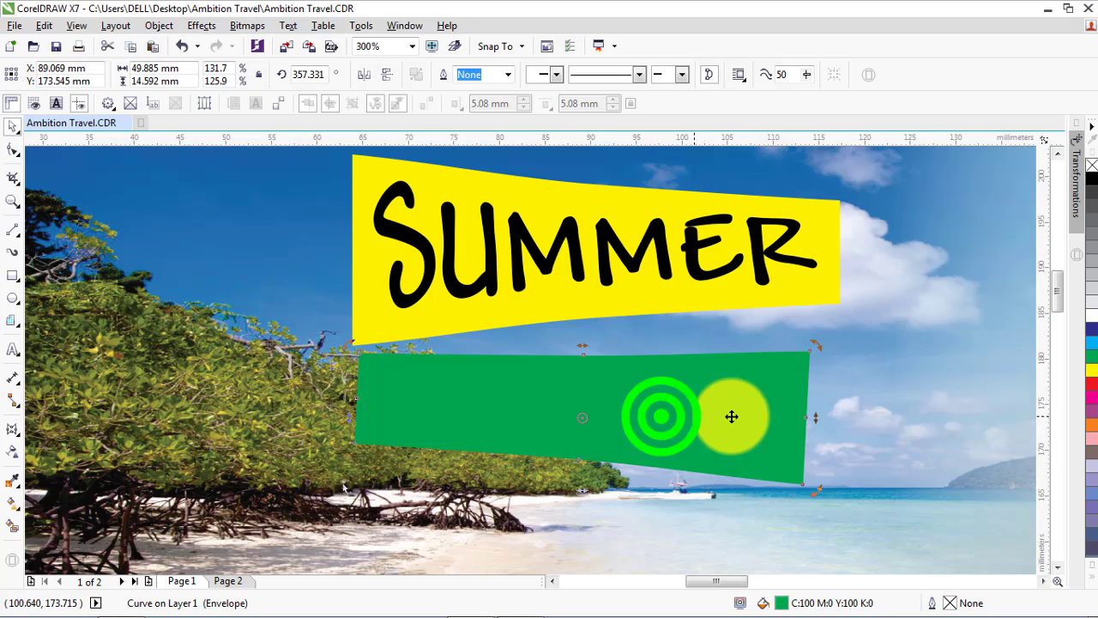
drag(814, 418, 839, 369)
click(747, 385)
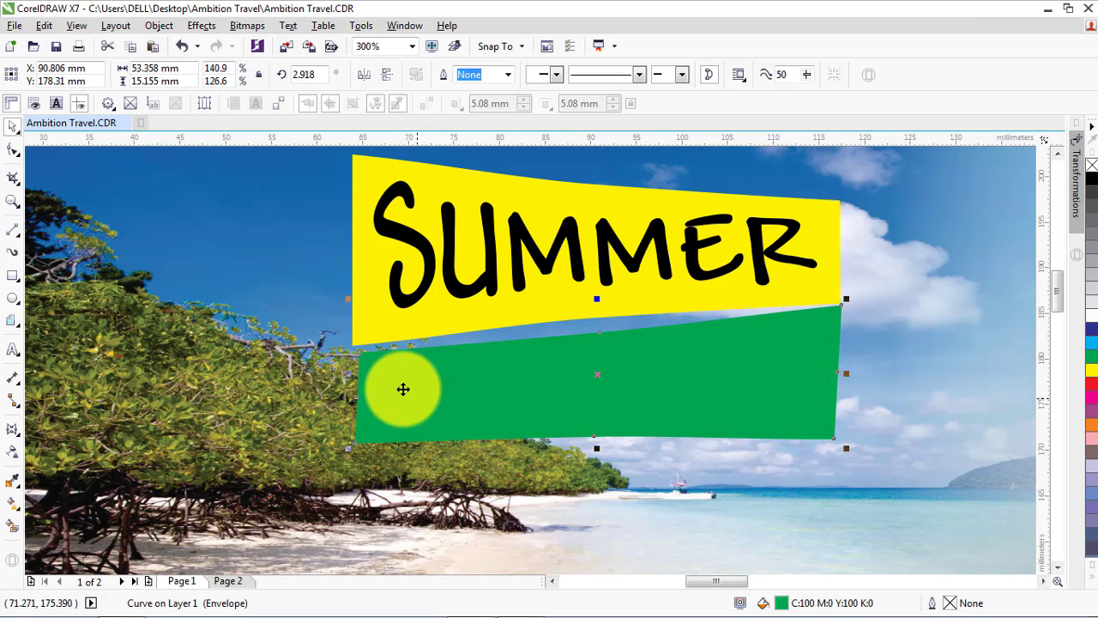
click(375, 388)
drag(349, 377, 339, 370)
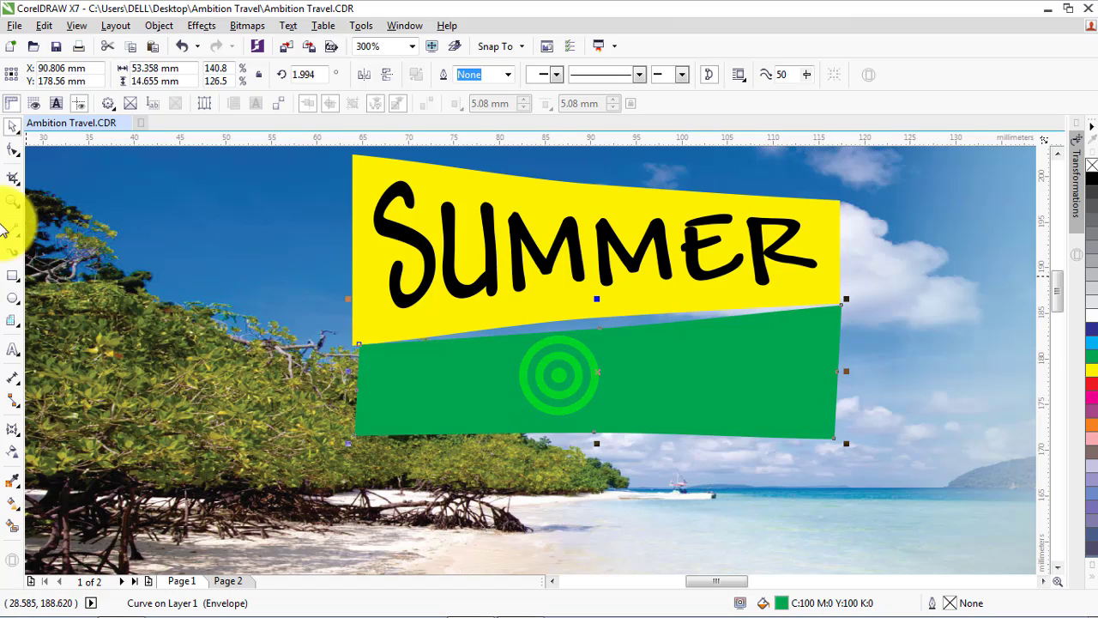
Reshape the green label's envelope so its upper edge and left corner meet the lower edge of the yellow banner
click(12, 147)
drag(601, 324, 579, 321)
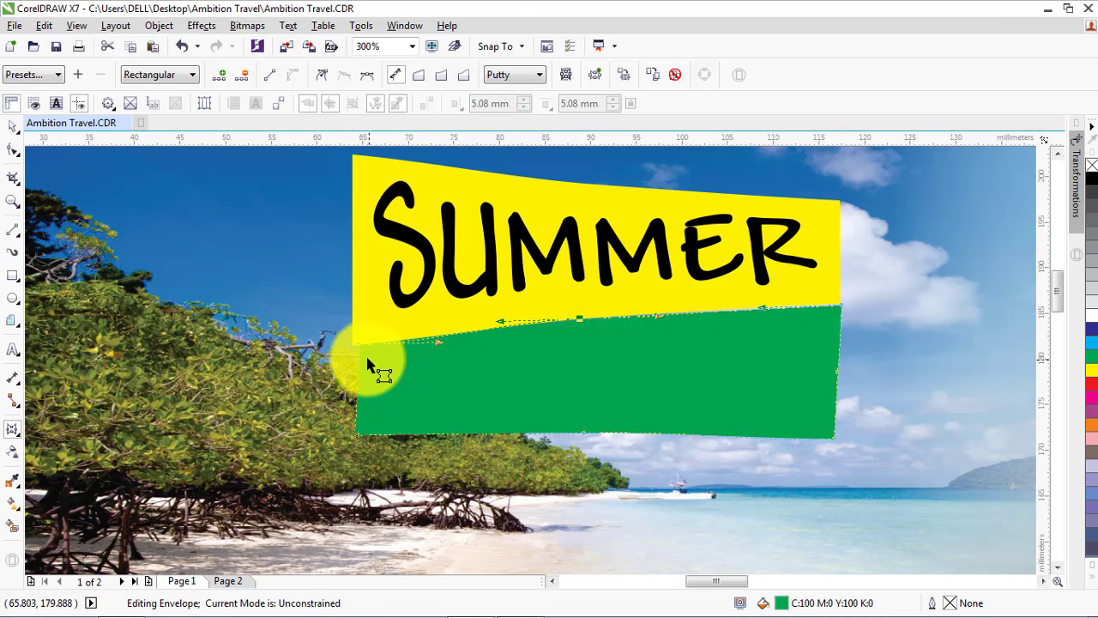
drag(357, 341, 352, 381)
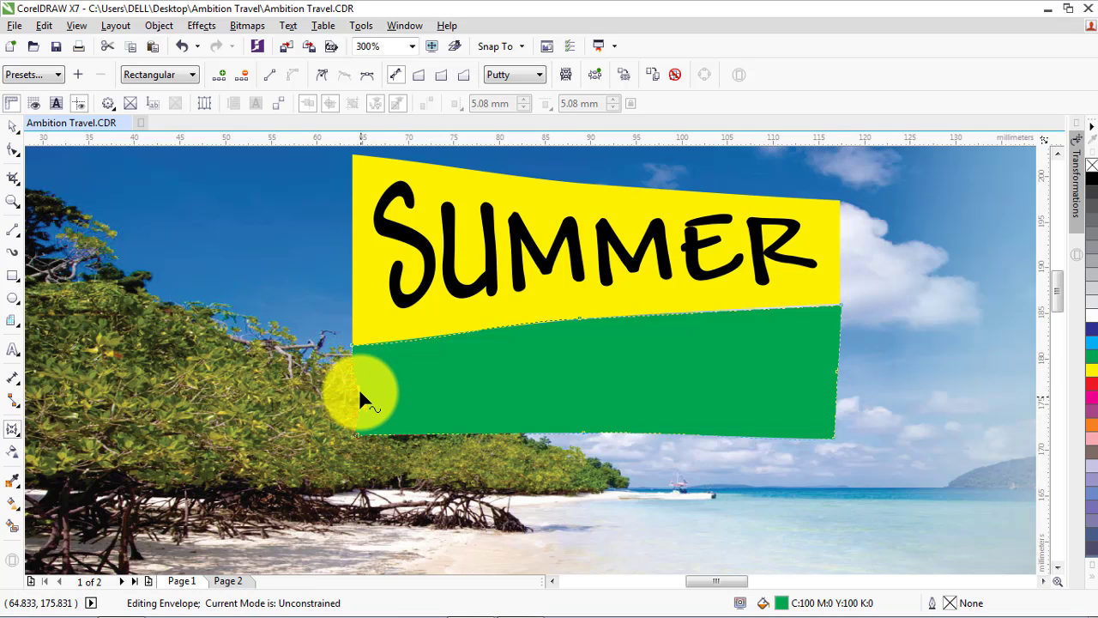
click(356, 385)
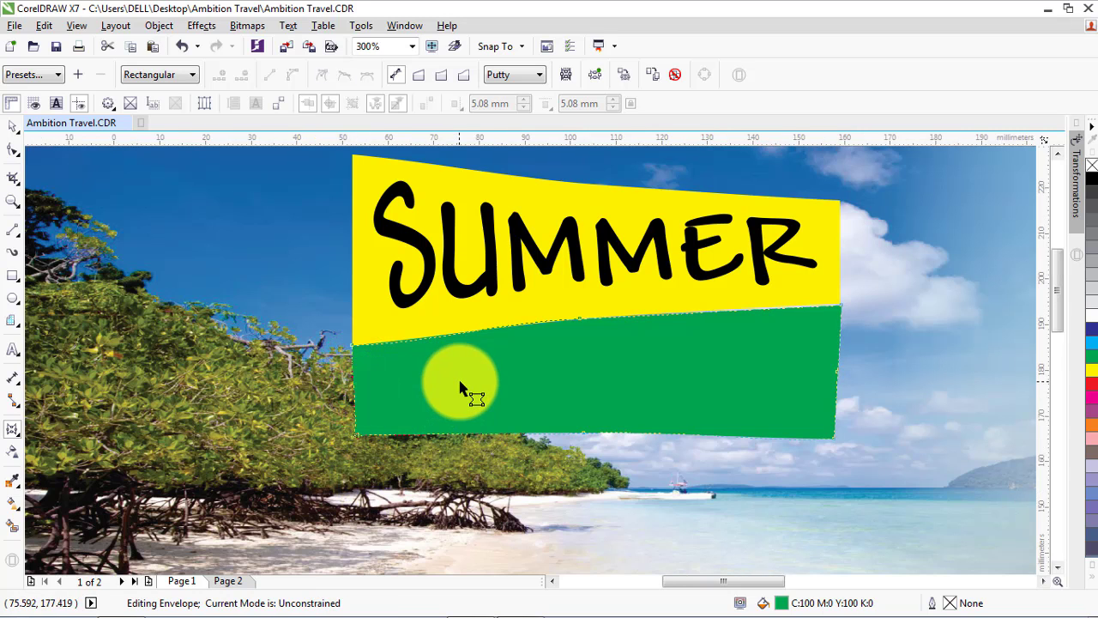
scroll(459, 387, down, 3)
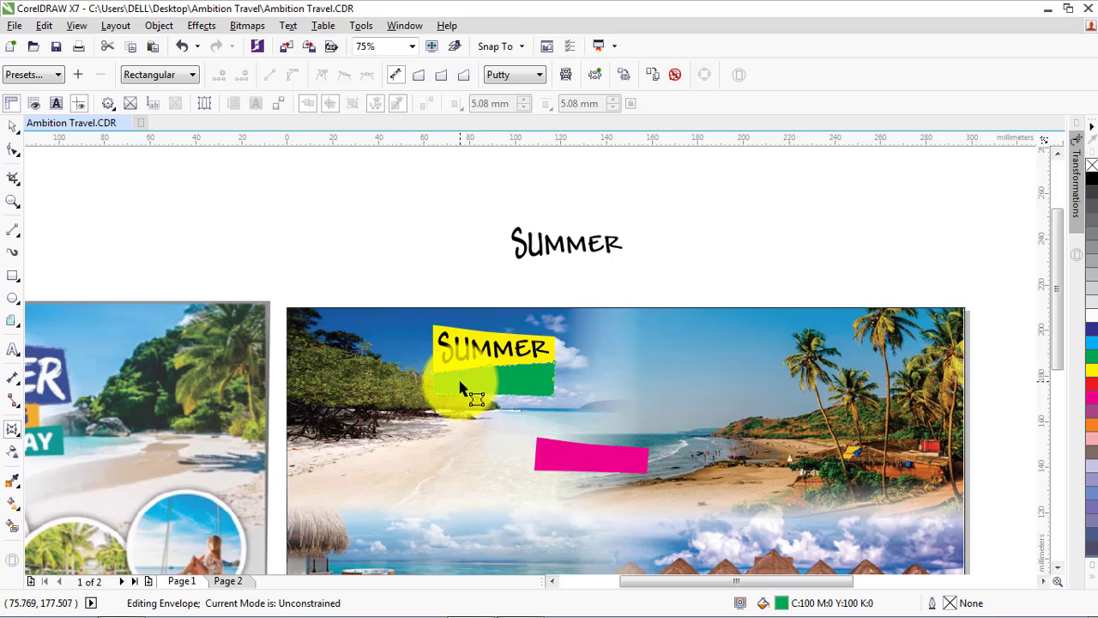
click(9, 127)
Fill the SUMMER text on the yellow banner with blue (C:100 M:100 Y:0 K:0)
scroll(706, 299, down, 1)
scroll(404, 326, up, 1)
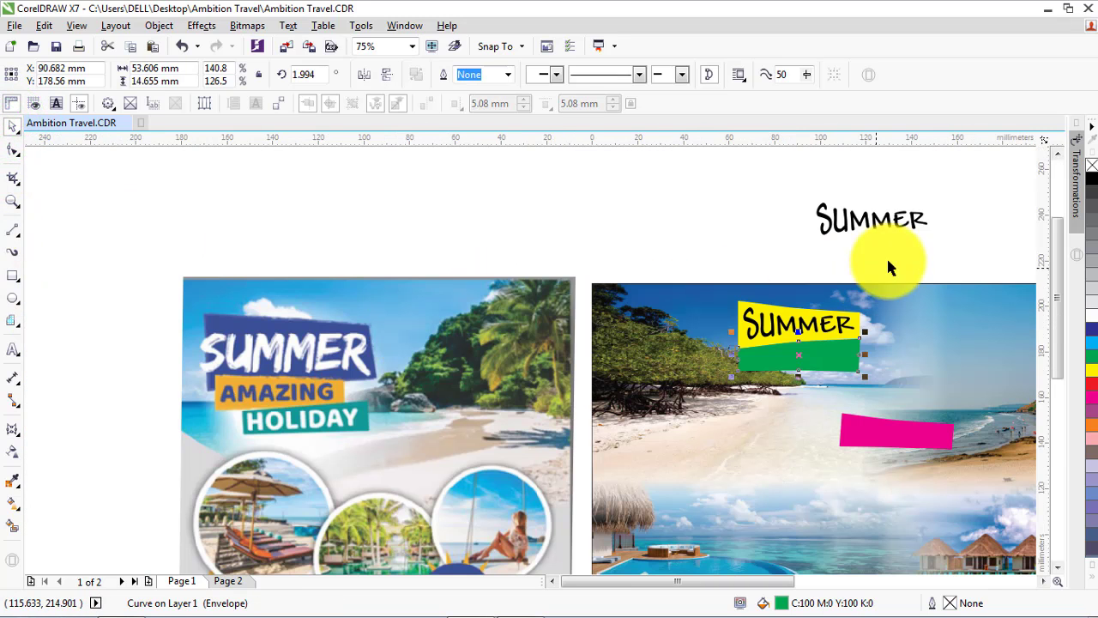
click(824, 323)
click(1092, 330)
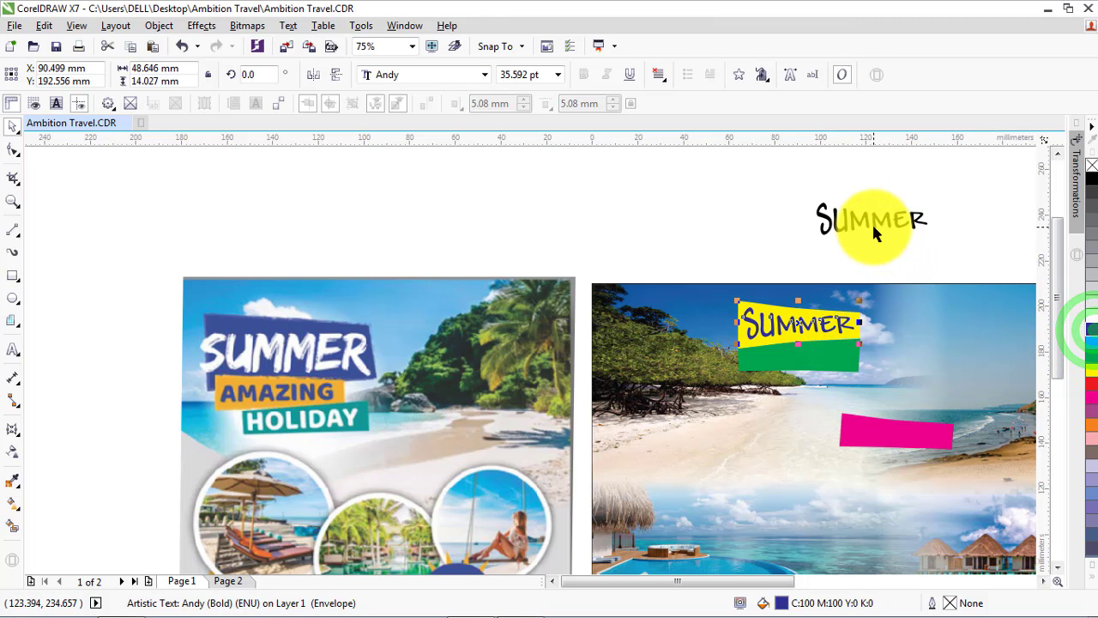
Move the black SUMMER copy onto the green label and try to edit its text
drag(872, 222, 804, 361)
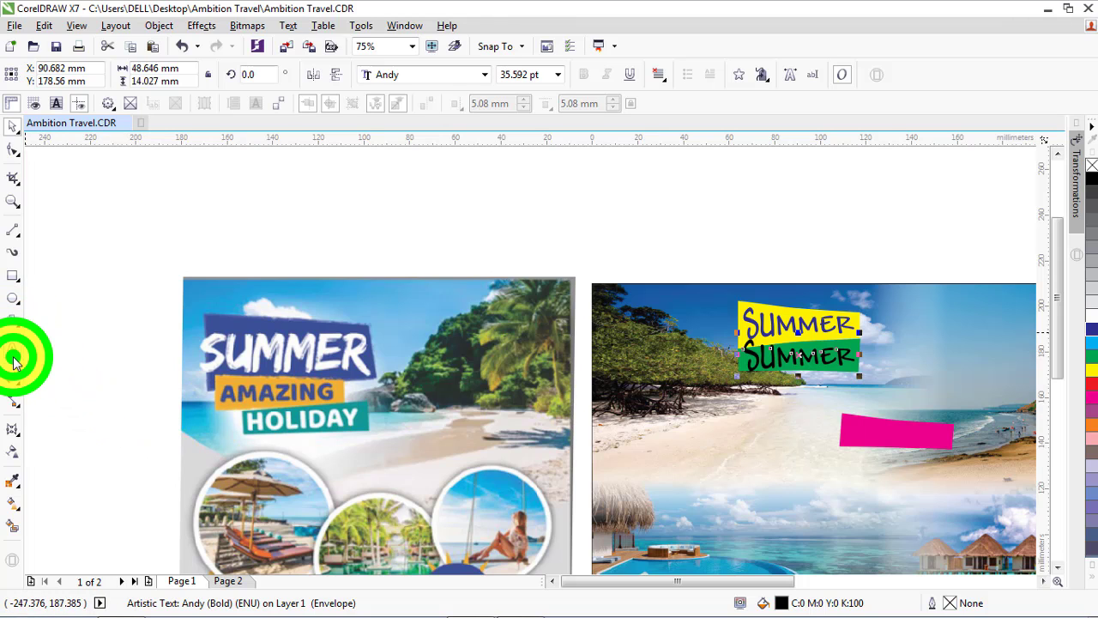
click(13, 356)
click(796, 357)
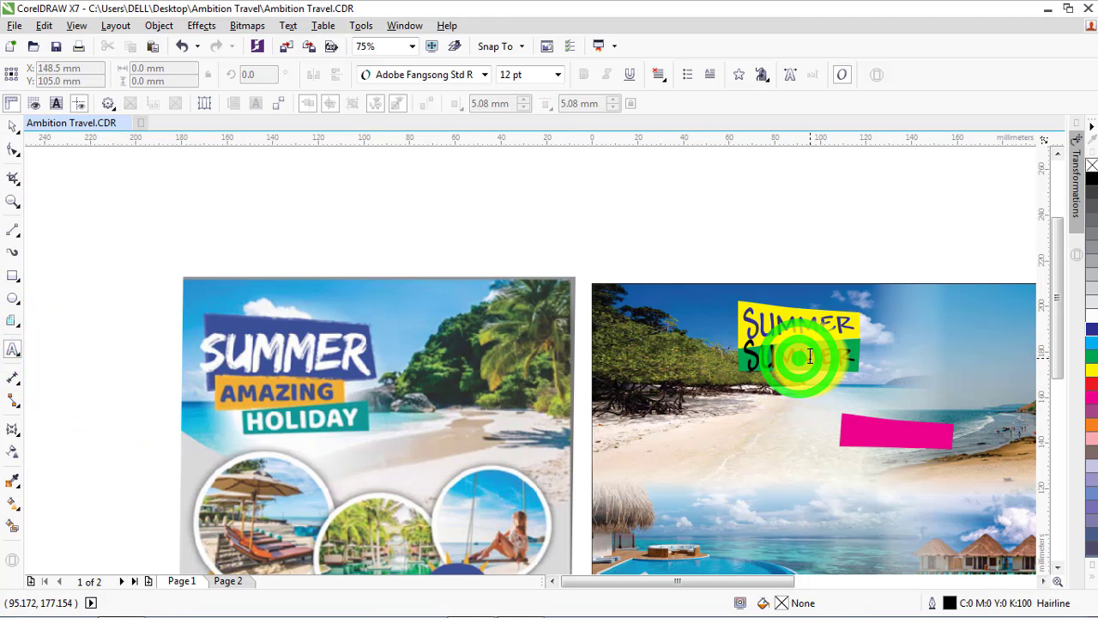
key(ctrl+shift+t)
click(680, 496)
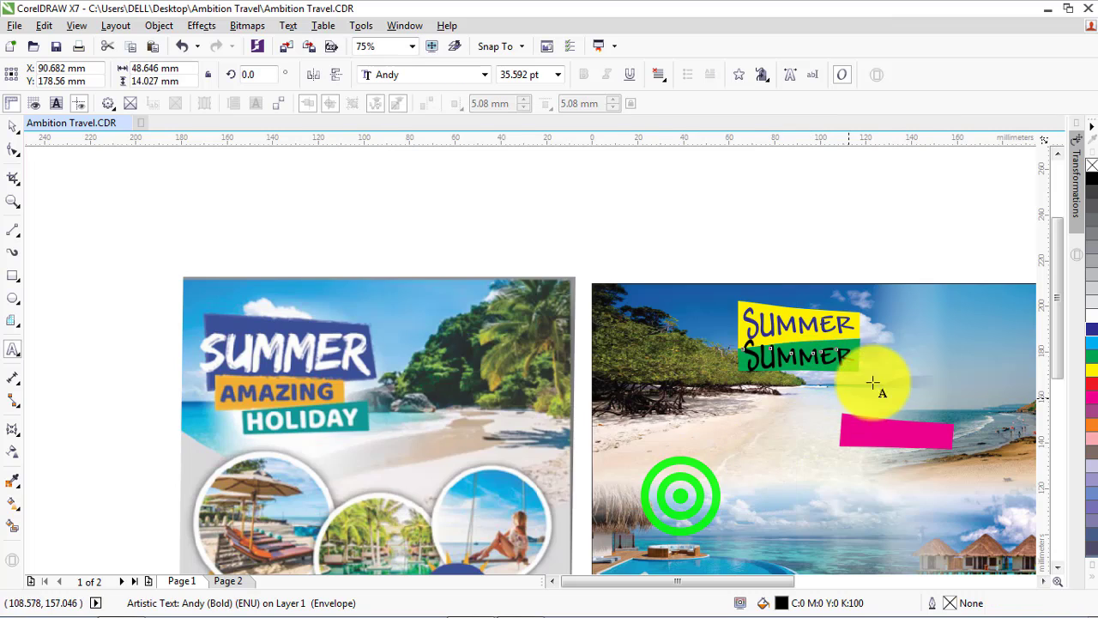
Delete the black SUMMER copy from the green label
scroll(873, 384, up, 2)
click(10, 127)
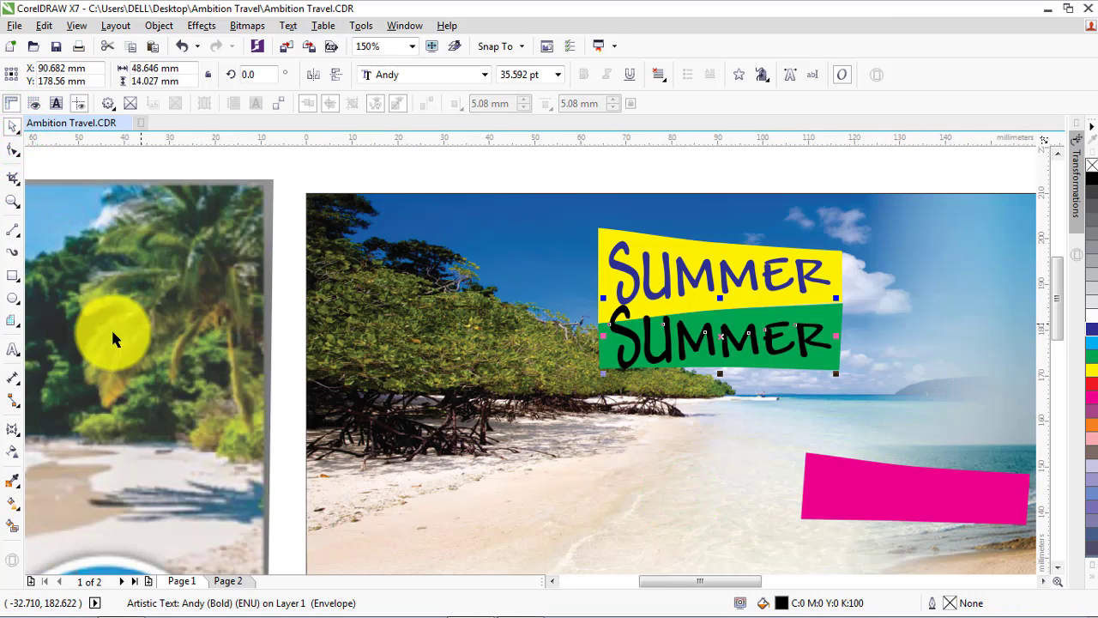
key(Delete)
click(651, 294)
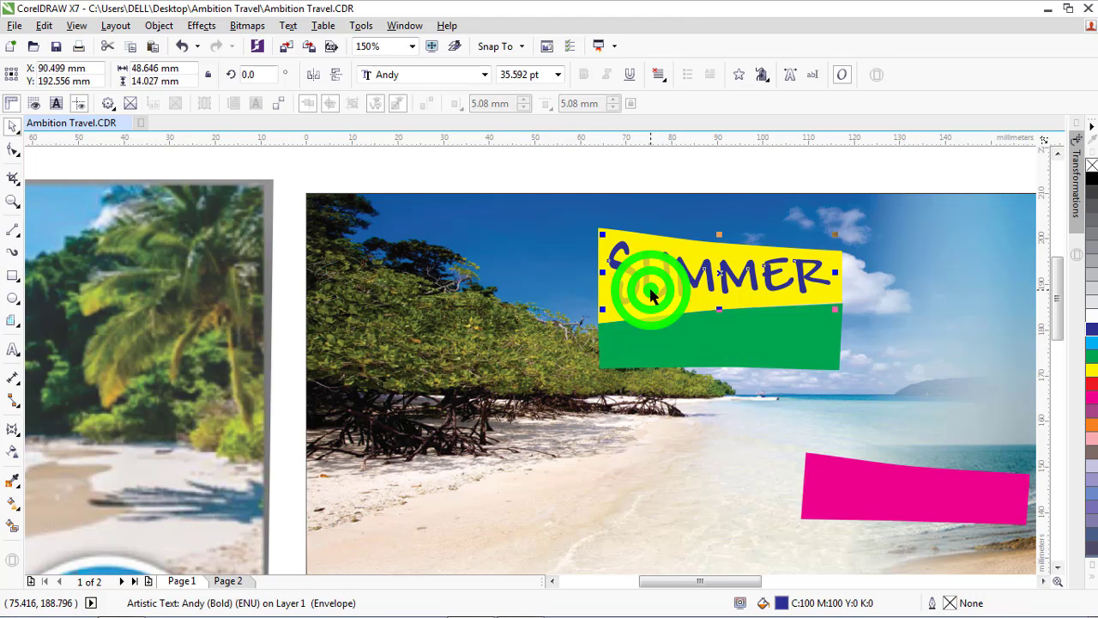
click(7, 377)
click(9, 353)
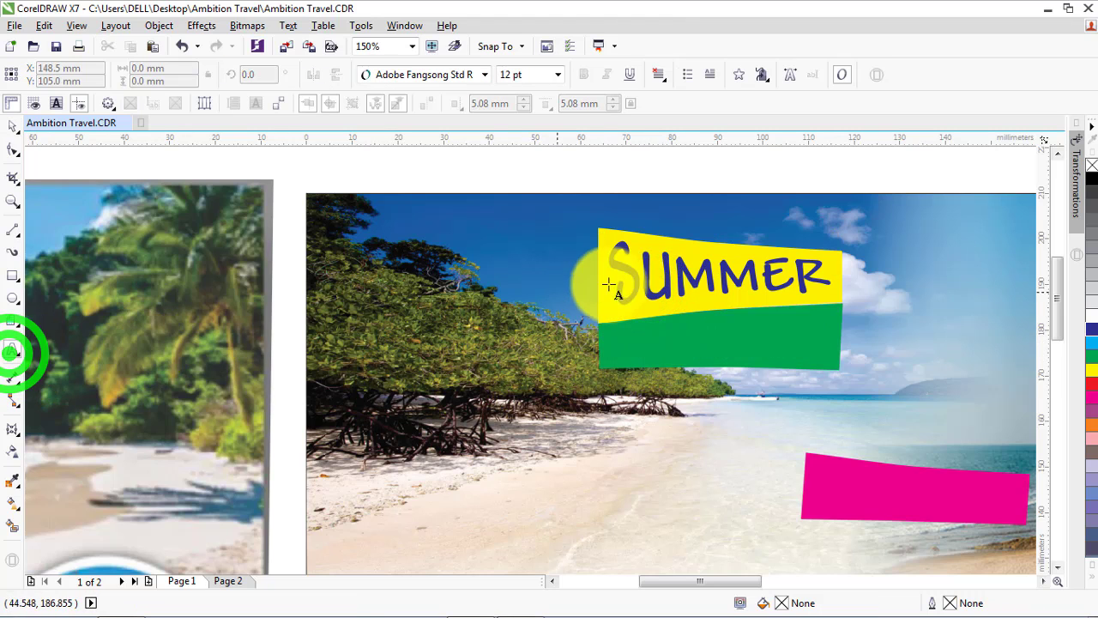
click(645, 279)
click(691, 481)
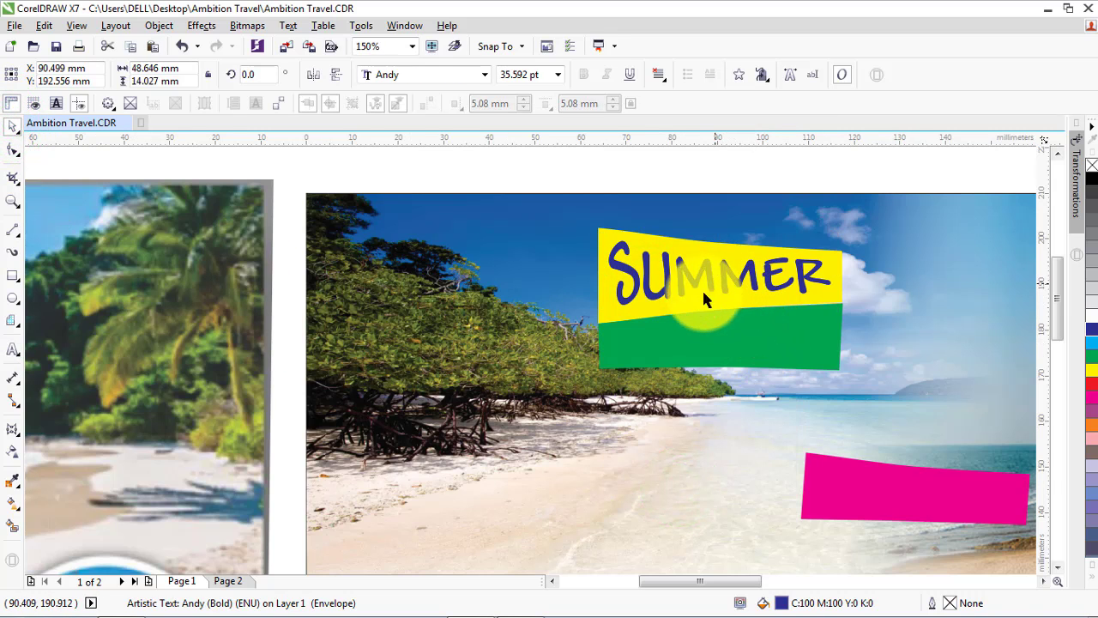
Add the text AMAZING just below the green label and set its font to Andy
key(Escape)
click(12, 347)
click(598, 391)
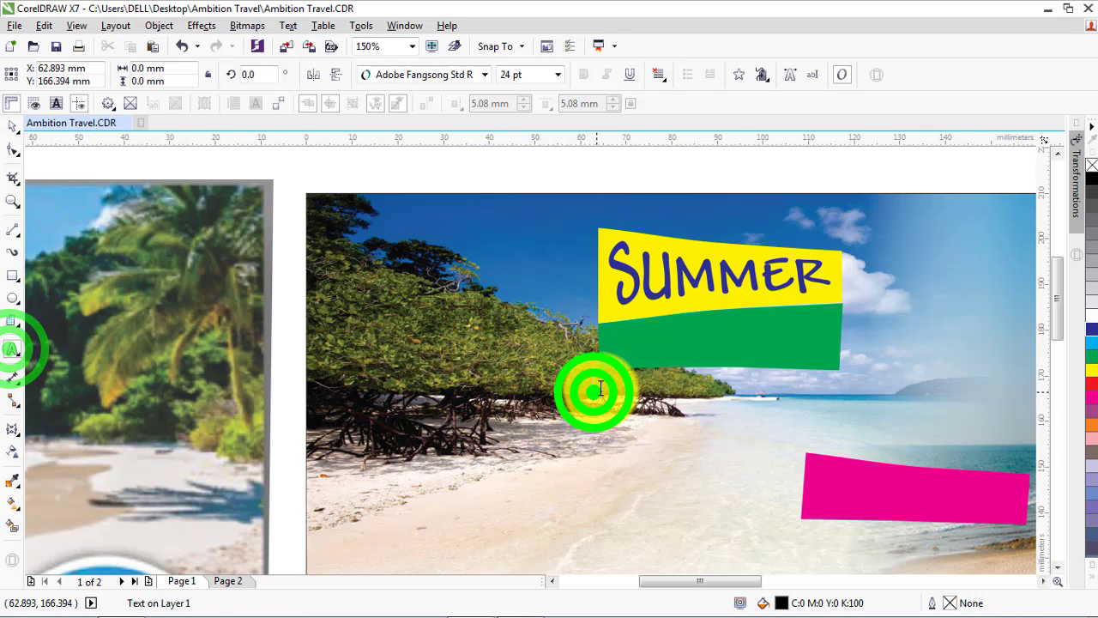
scroll(609, 386, down, 1)
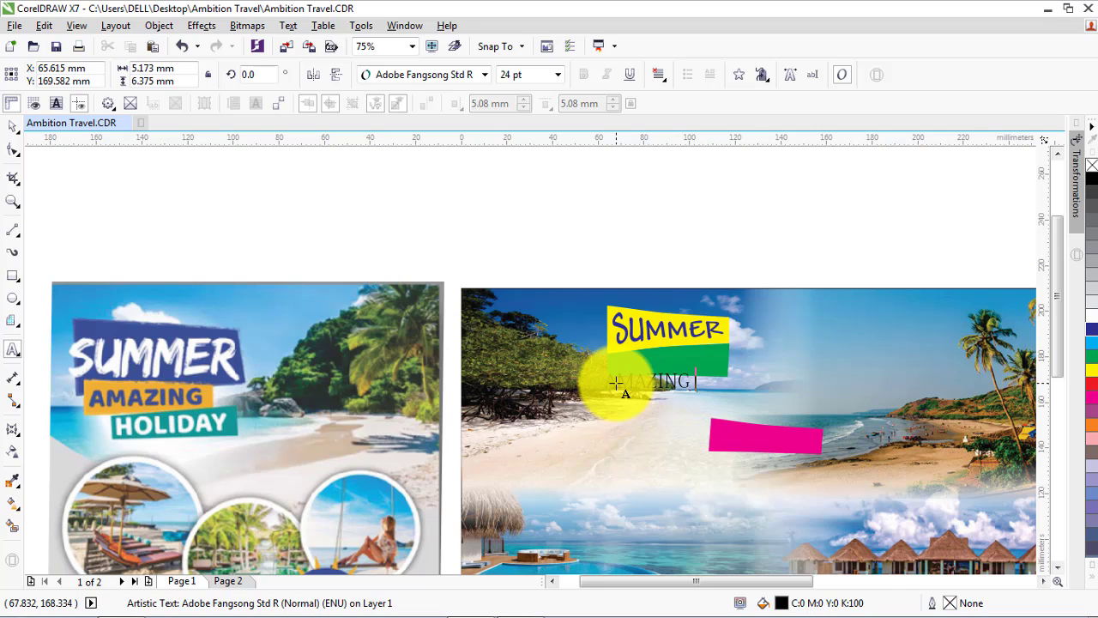
click(484, 74)
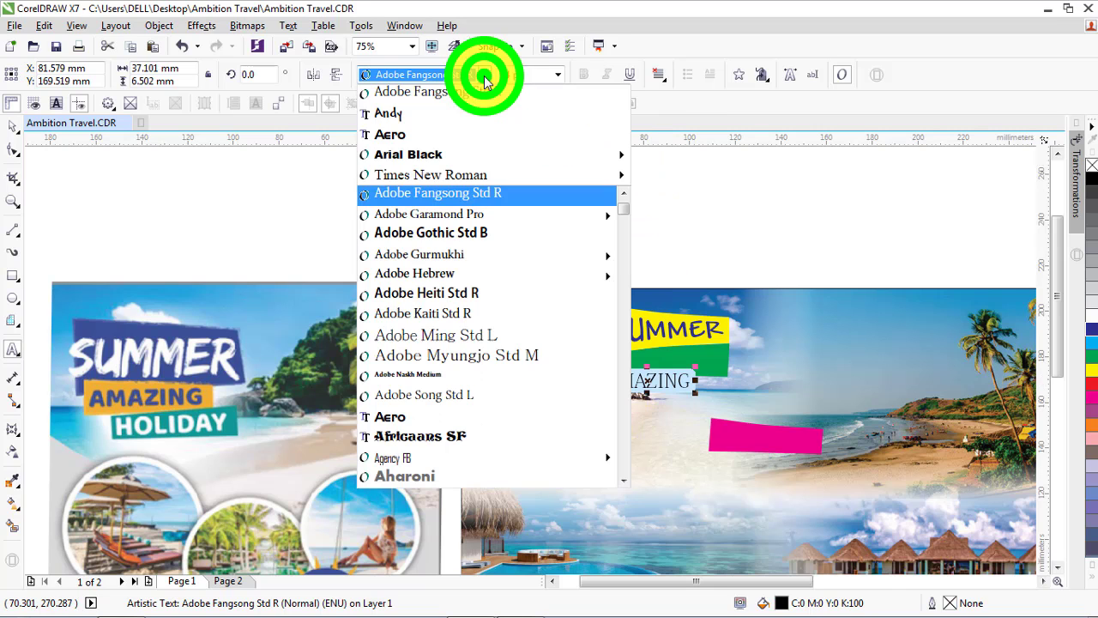
click(445, 111)
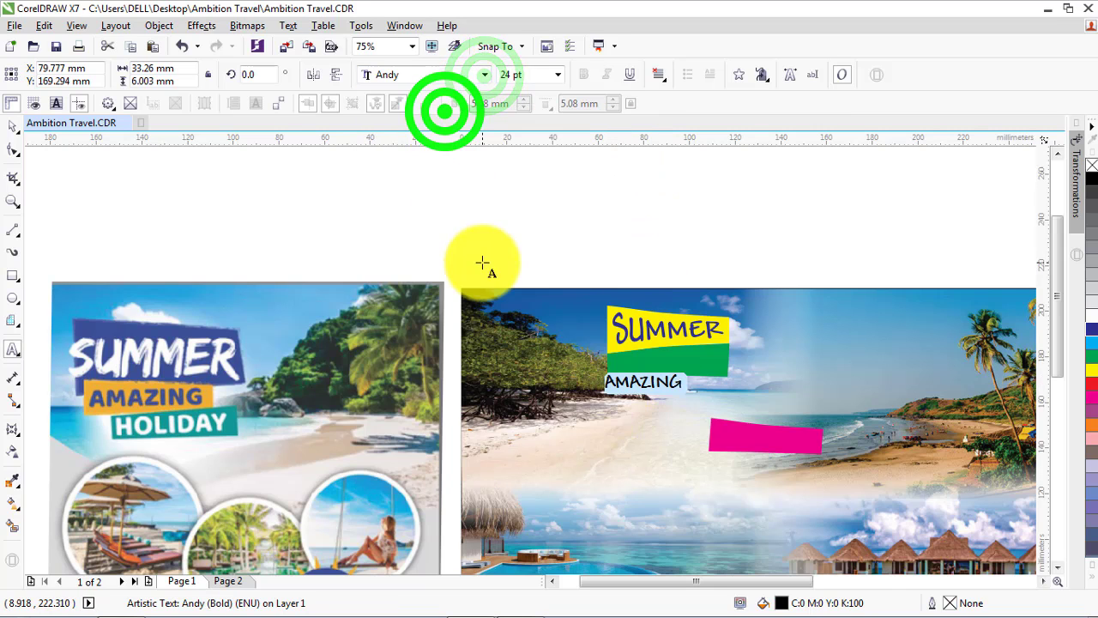
click(12, 125)
Move the AMAZING text onto the green label and enlarge it proportionally to about 46 mm wide
scroll(637, 377, up, 2)
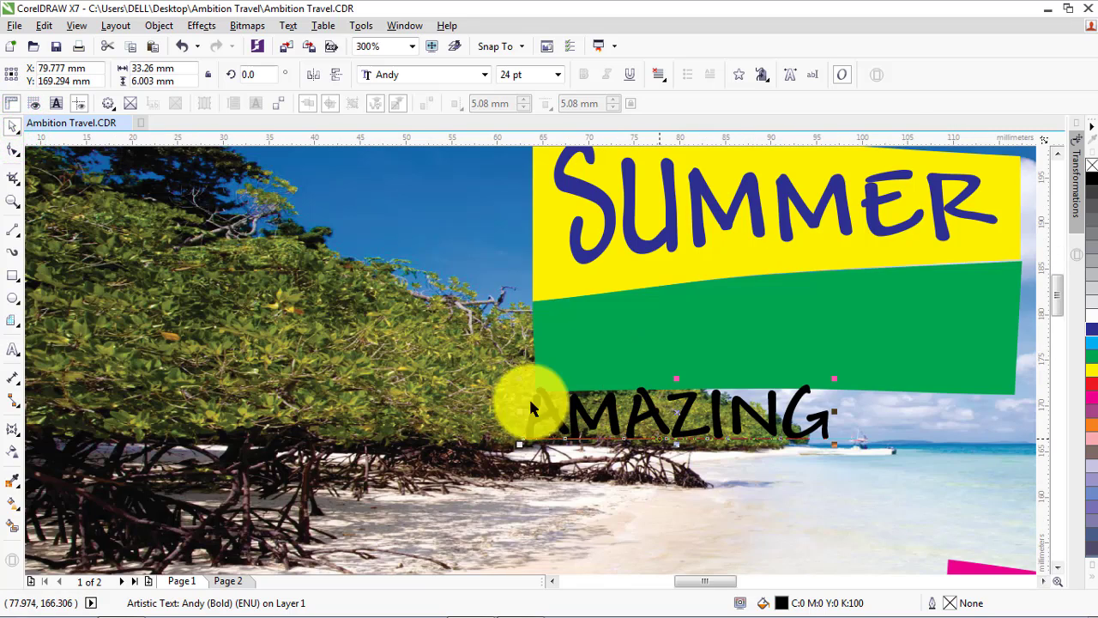
drag(651, 399, 708, 357)
scroll(375, 335, down, 1)
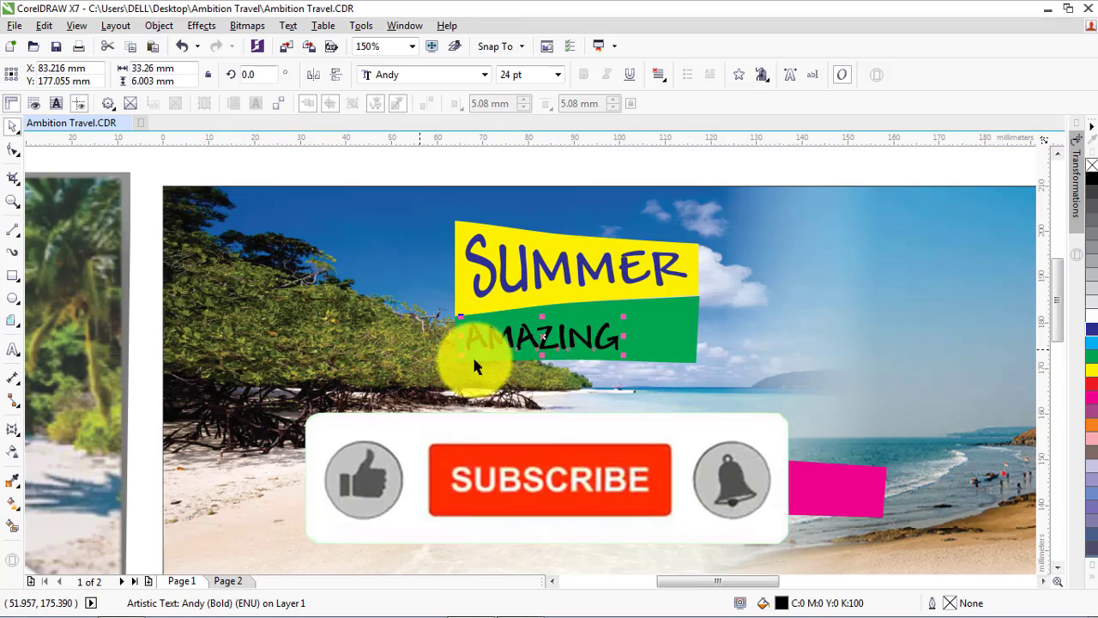
drag(627, 338, 680, 337)
key(ctrl+z)
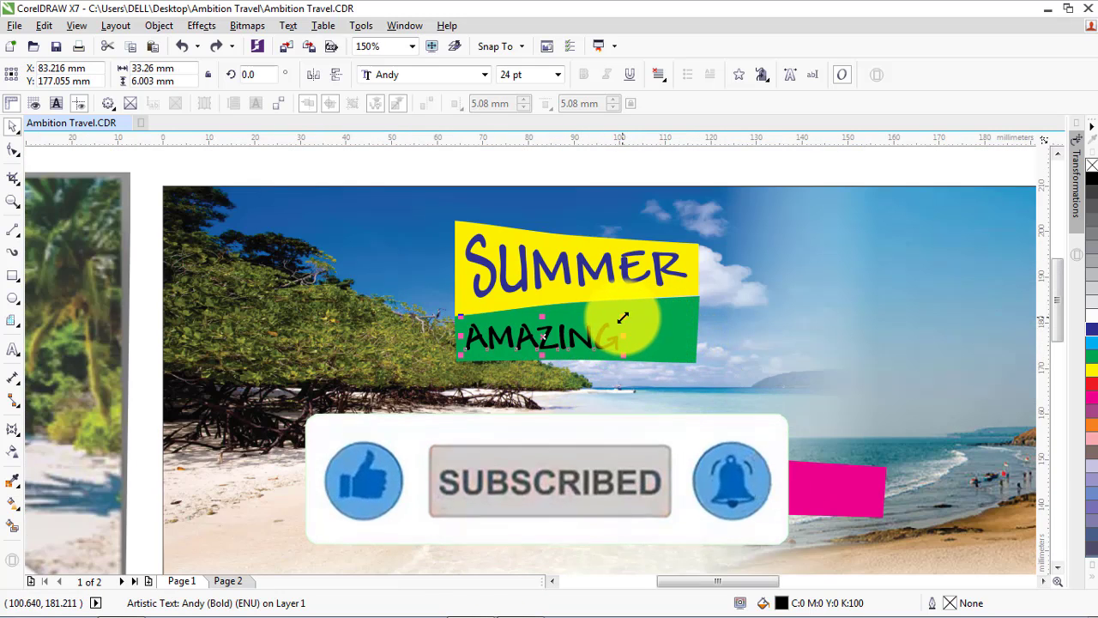
drag(623, 316, 732, 306)
click(21, 193)
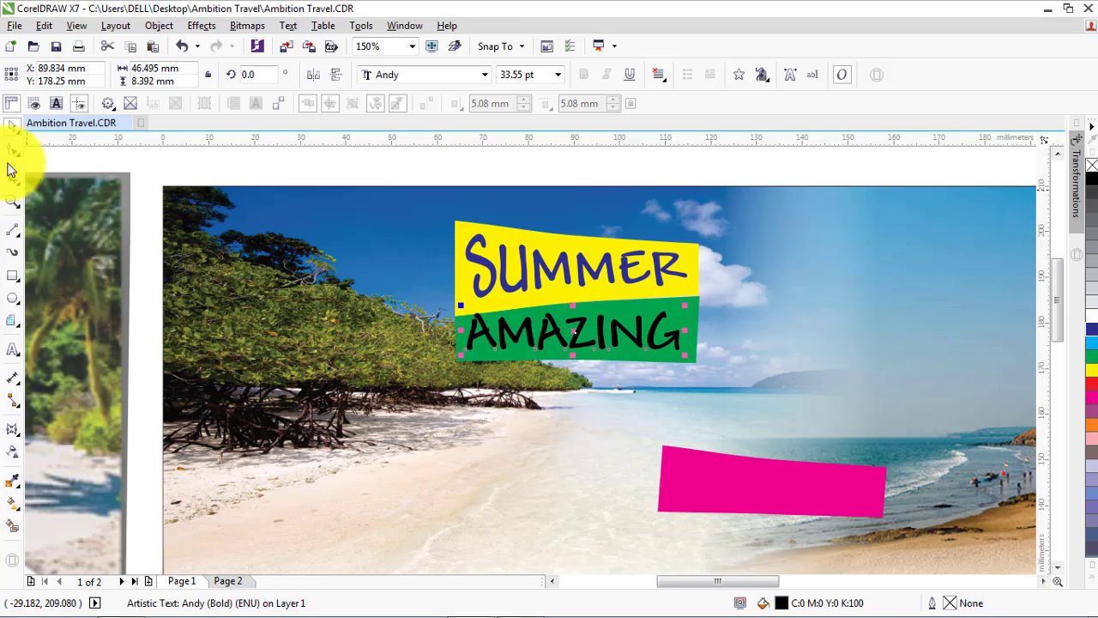
Reshape the AMAZING text's envelope at its corners and sides so the lettering follows the green label's outline
click(11, 434)
scroll(506, 351, up, 2)
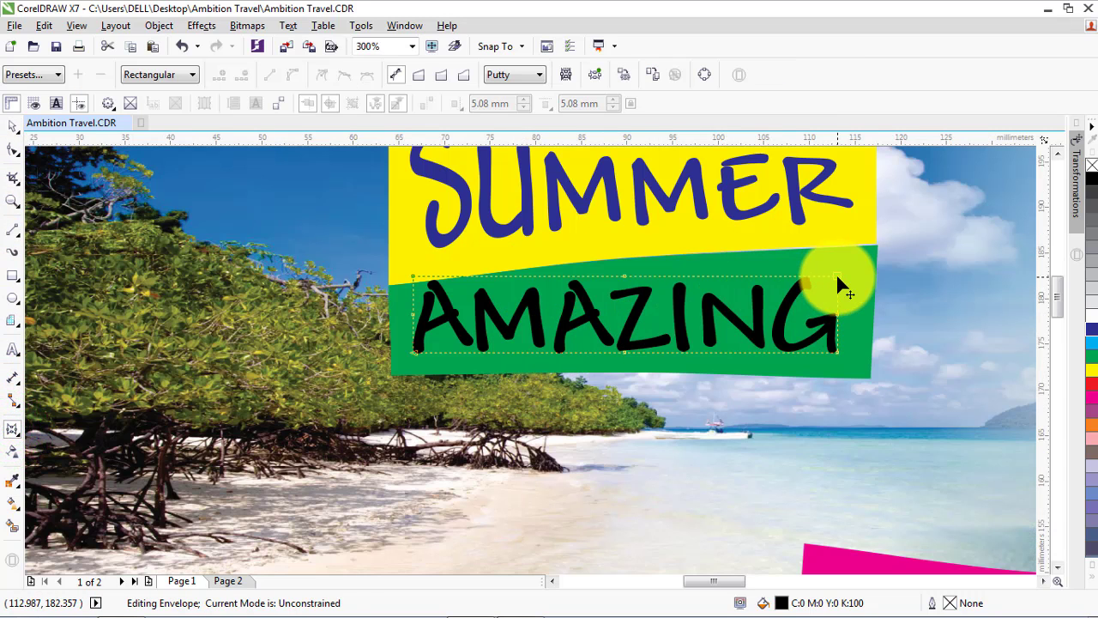
drag(837, 276, 858, 257)
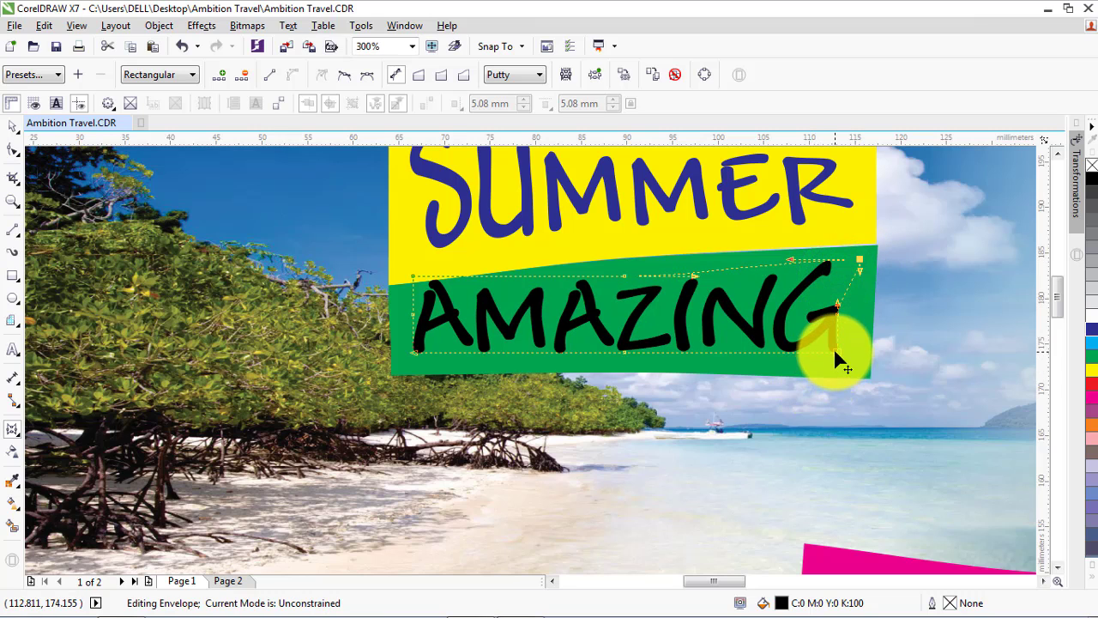
drag(836, 353, 860, 369)
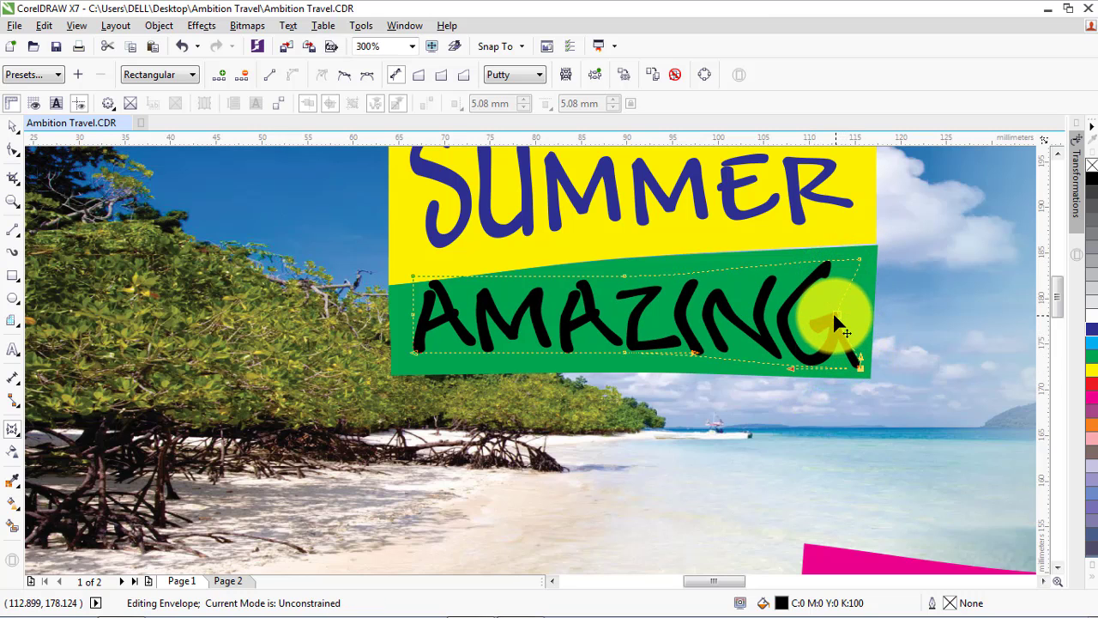
drag(834, 315, 858, 314)
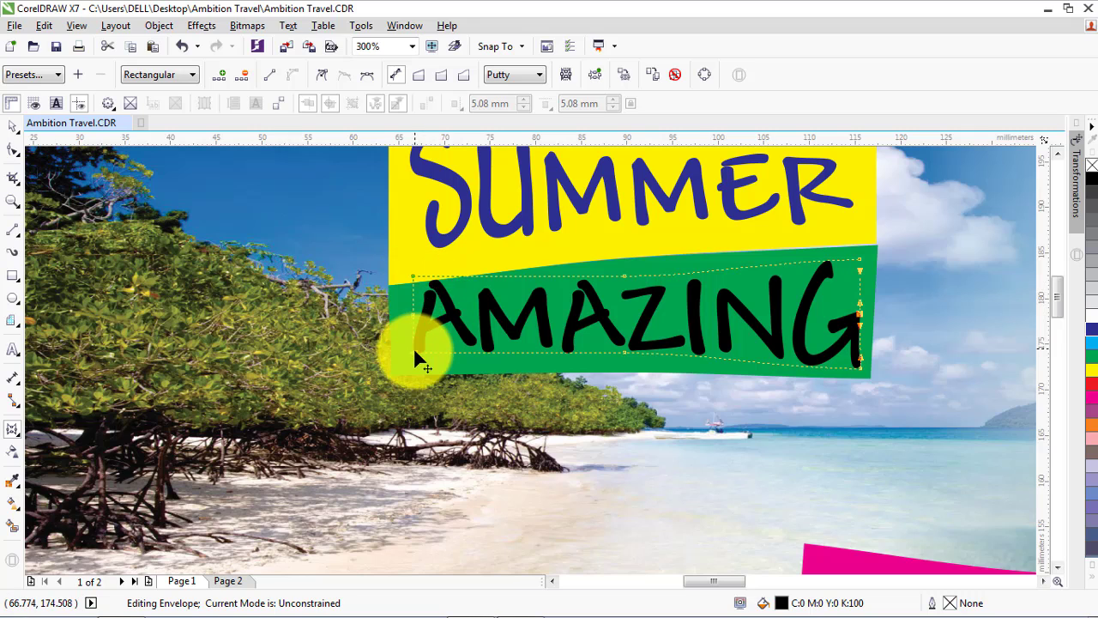
drag(415, 352, 403, 366)
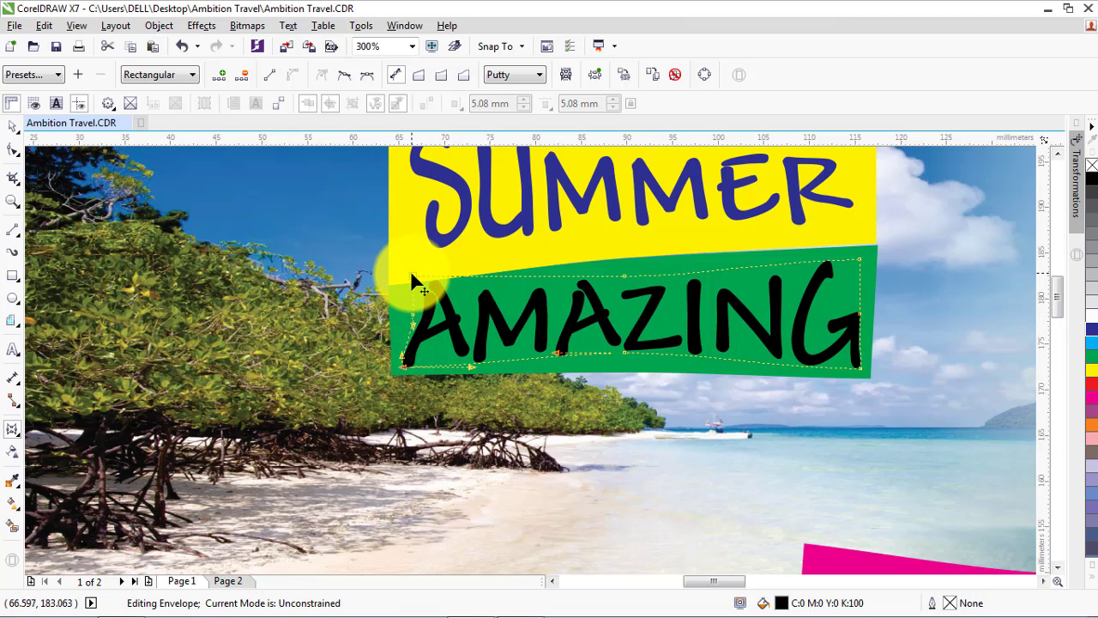
drag(412, 275, 401, 323)
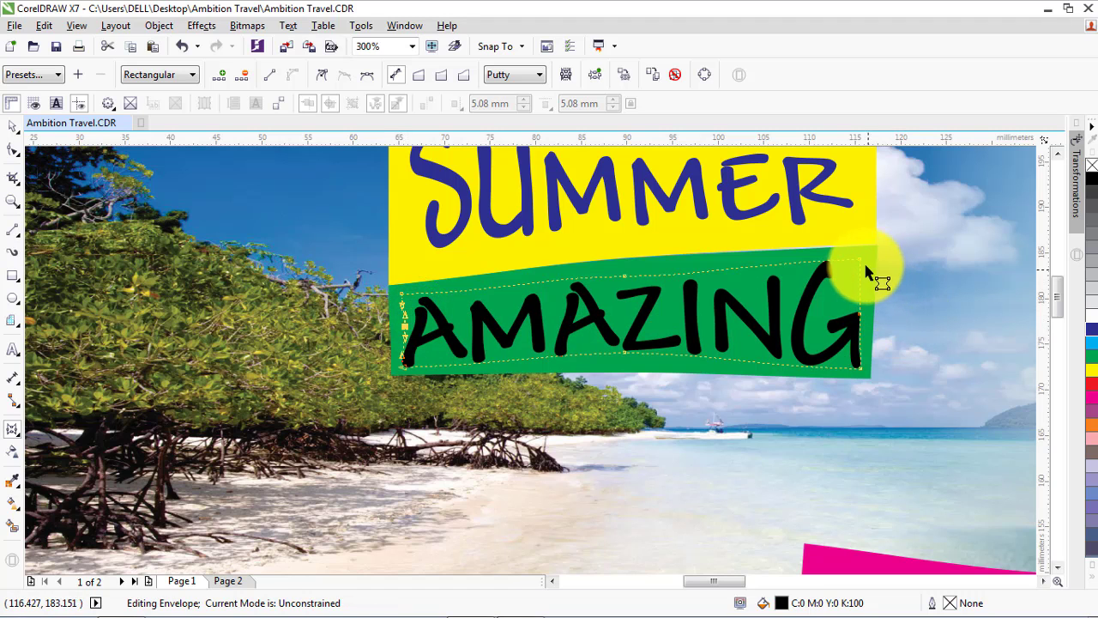
drag(856, 255, 867, 251)
click(10, 127)
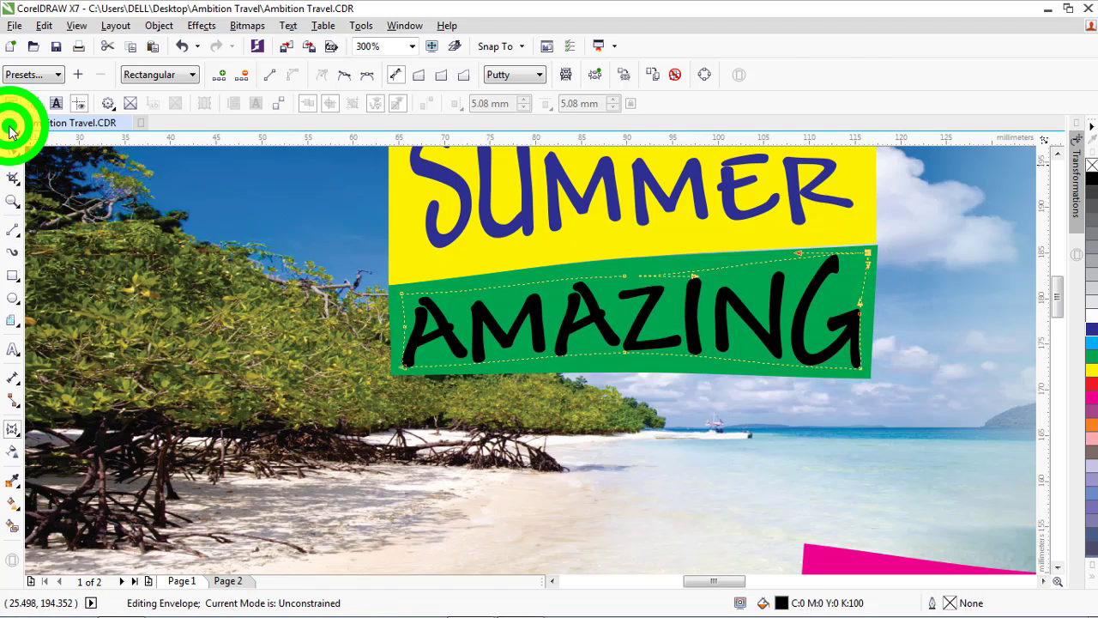
Move the magenta banner directly beneath the green AMAZING label
scroll(491, 288, down, 4)
scroll(585, 286, down, 1)
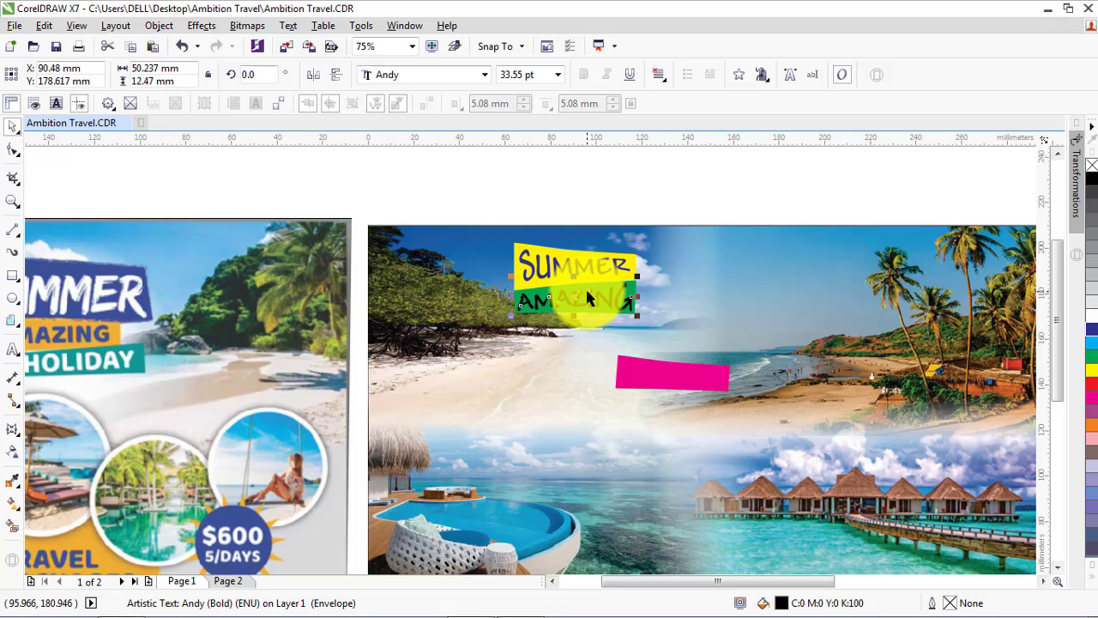
drag(650, 378, 550, 342)
scroll(593, 326, up, 2)
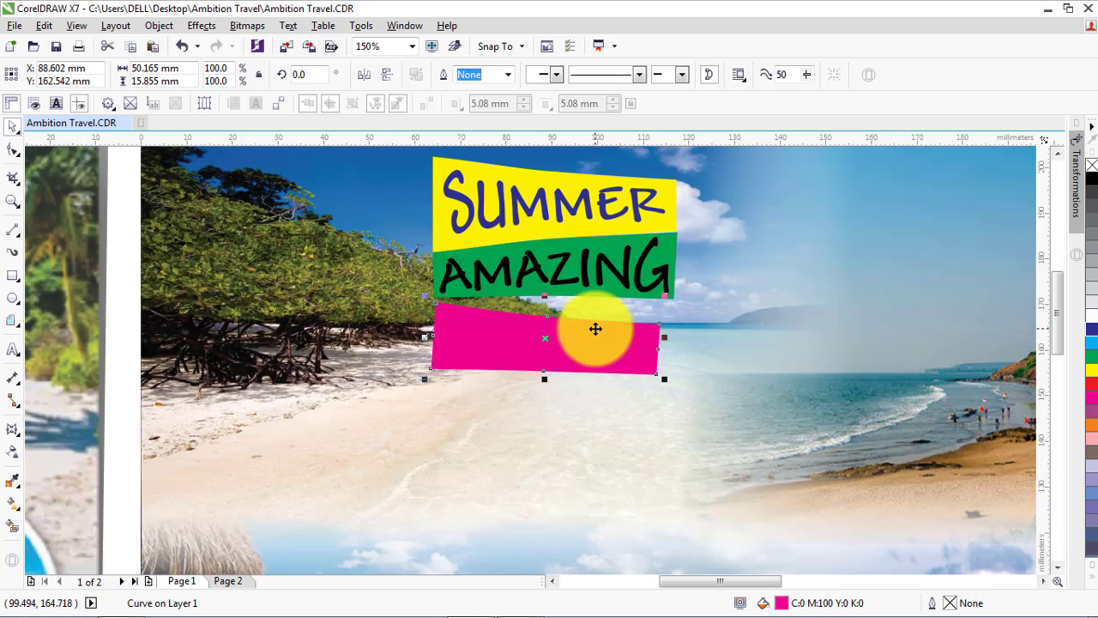
Reshape the magenta banner's upper edge by moving its corner and middle nodes to meet the green label's lower edge
scroll(595, 328, up, 2)
click(12, 150)
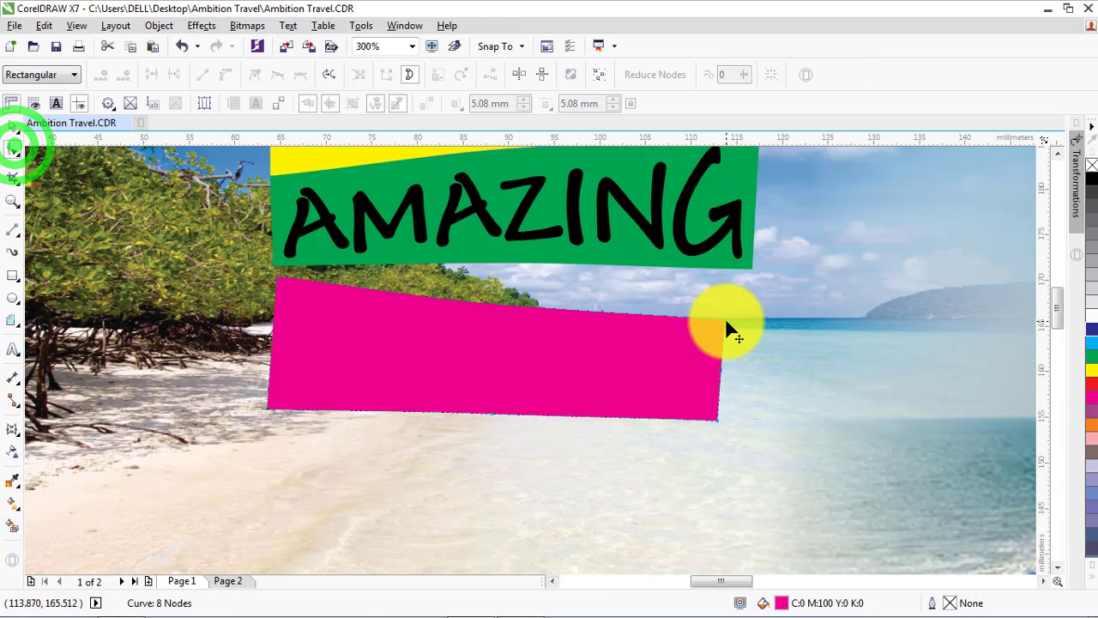
drag(726, 322, 754, 281)
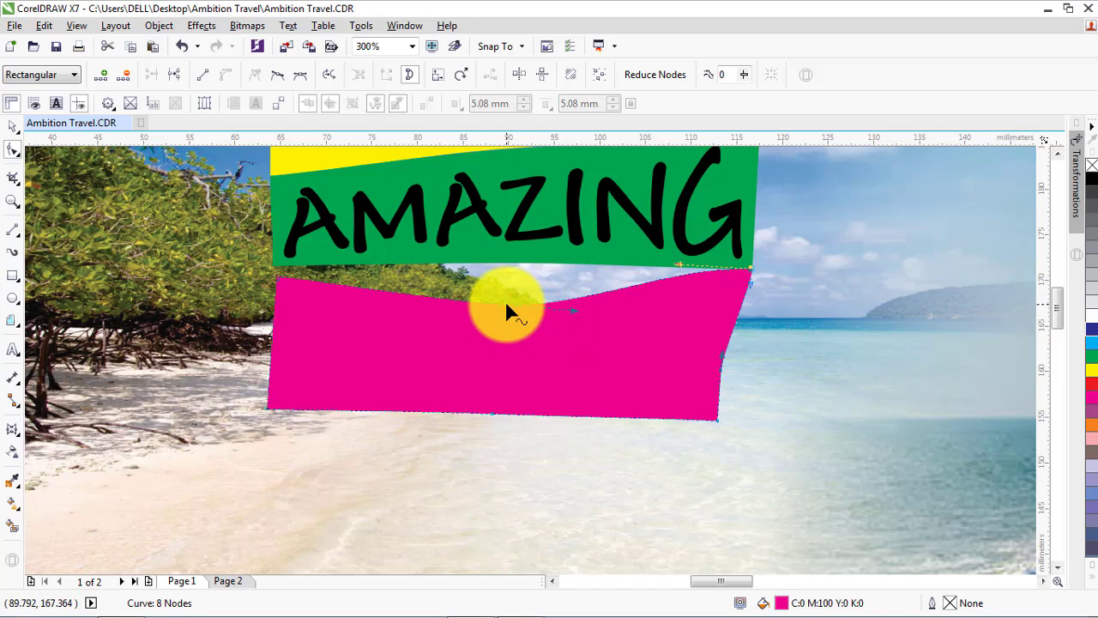
drag(508, 306, 484, 291)
key(ctrl+z)
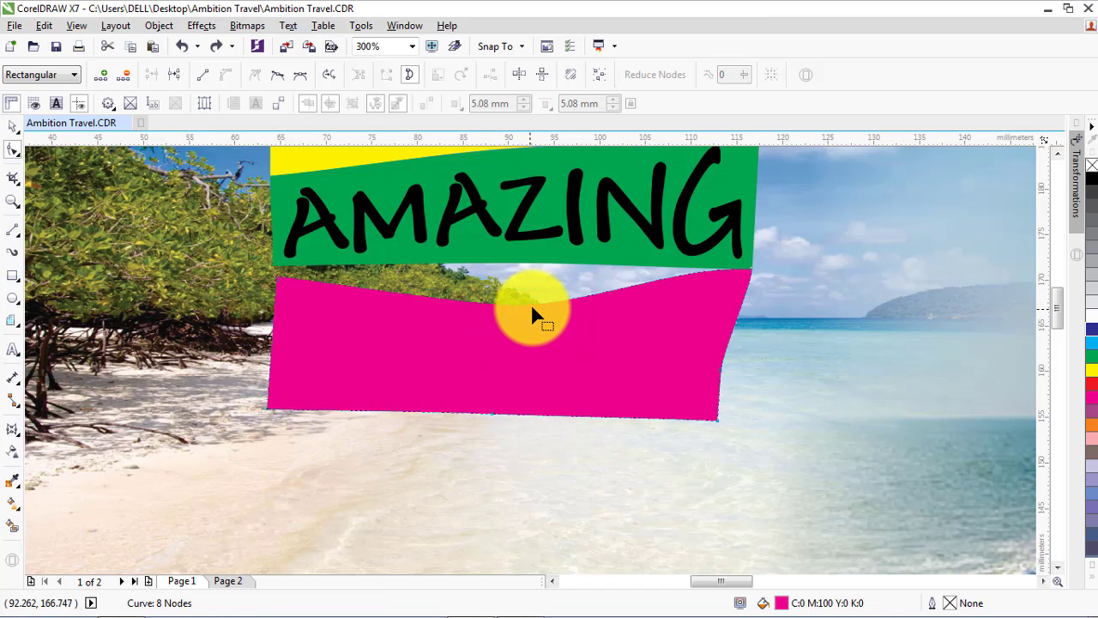
drag(274, 283, 268, 268)
drag(499, 306, 510, 261)
Pull the magenta banner's right side outward in line with the green label and extend its lower right corner slightly downward
drag(719, 375, 743, 375)
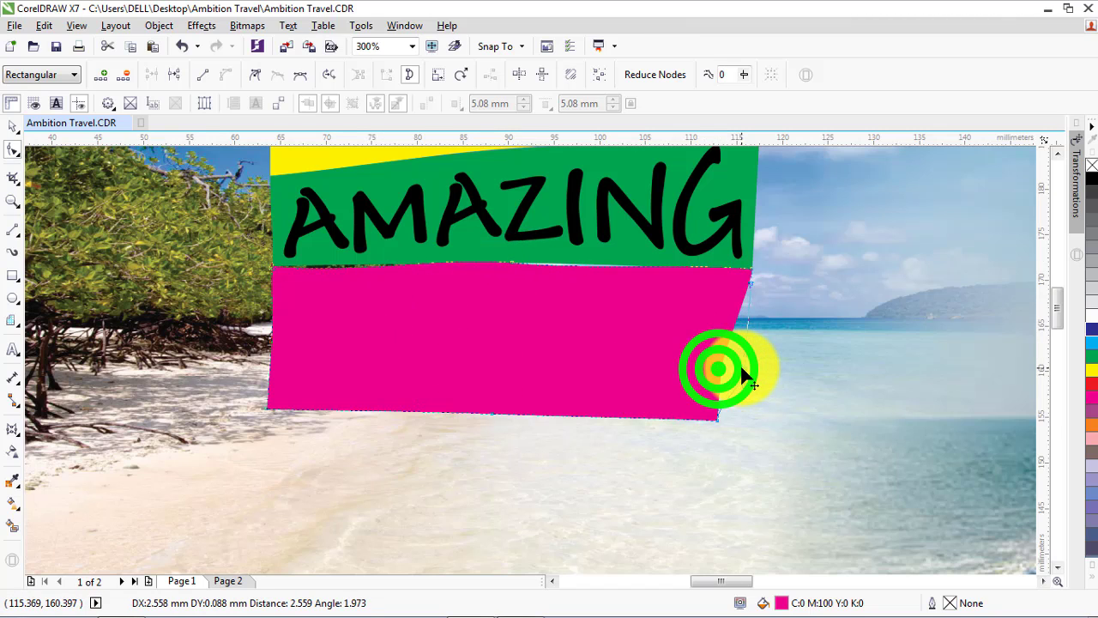
drag(718, 421, 754, 437)
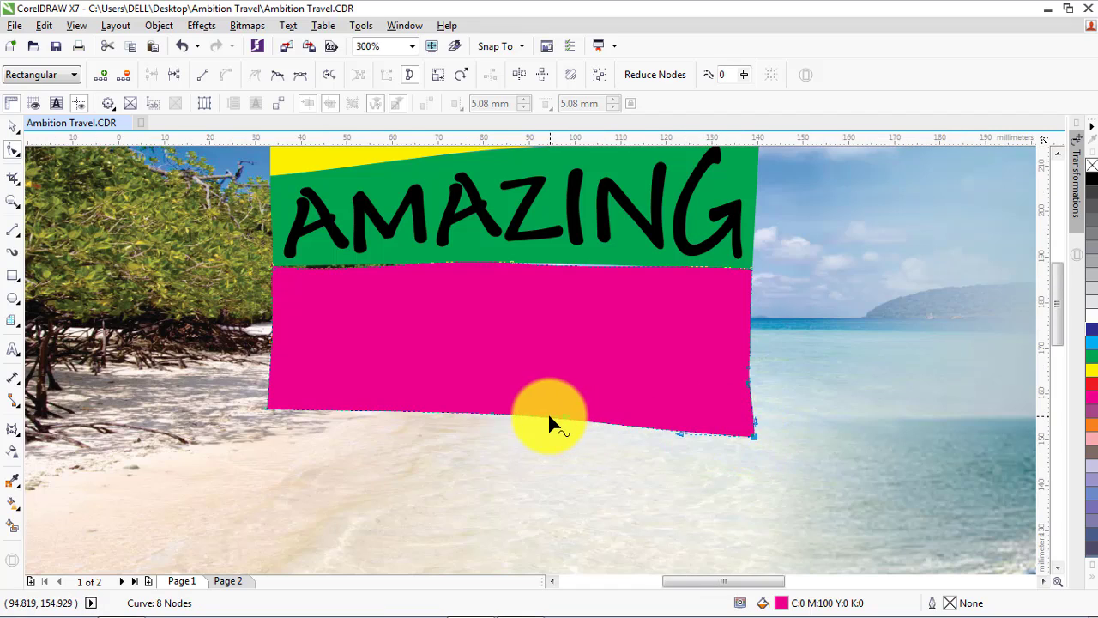
scroll(547, 412, down, 2)
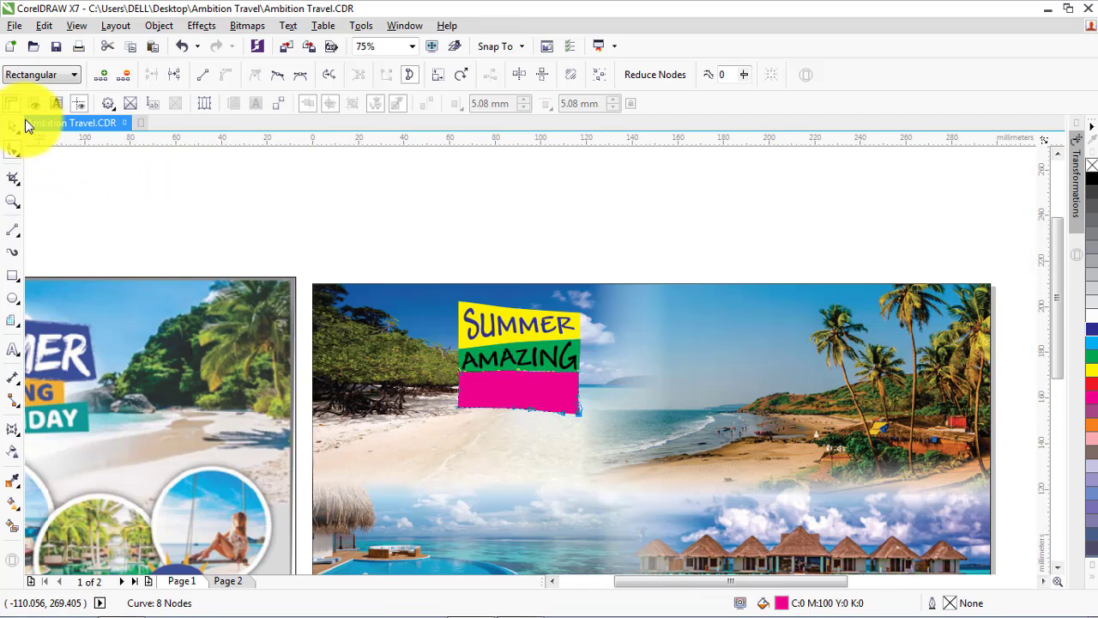
click(13, 127)
click(196, 226)
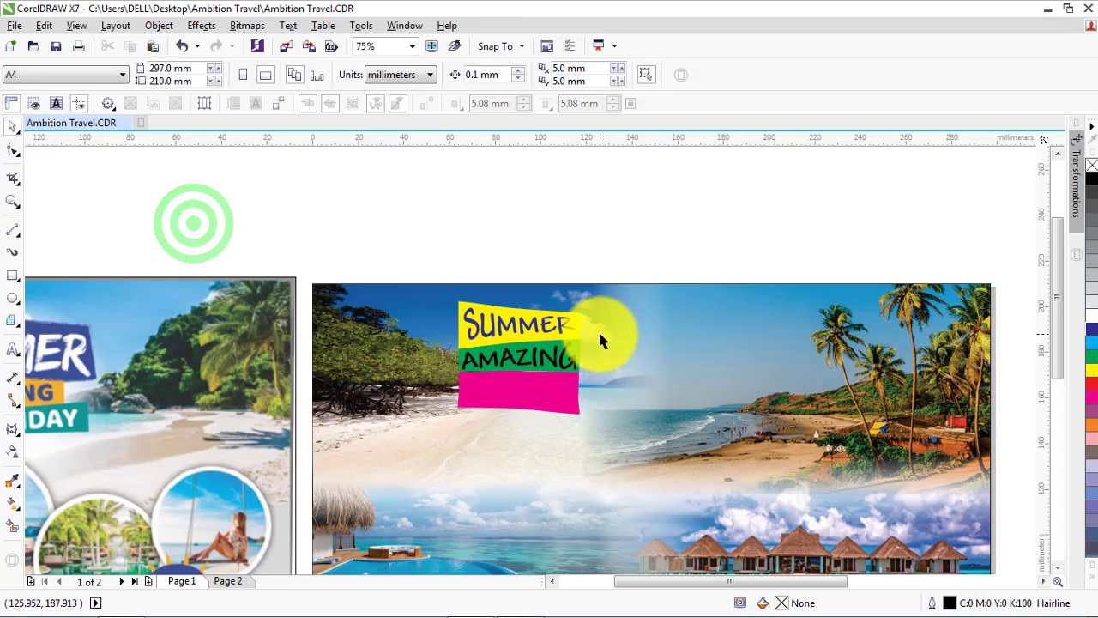
Add the text HOLIDAY just below the magenta banner and set its font to Andy
scroll(506, 365, up, 1)
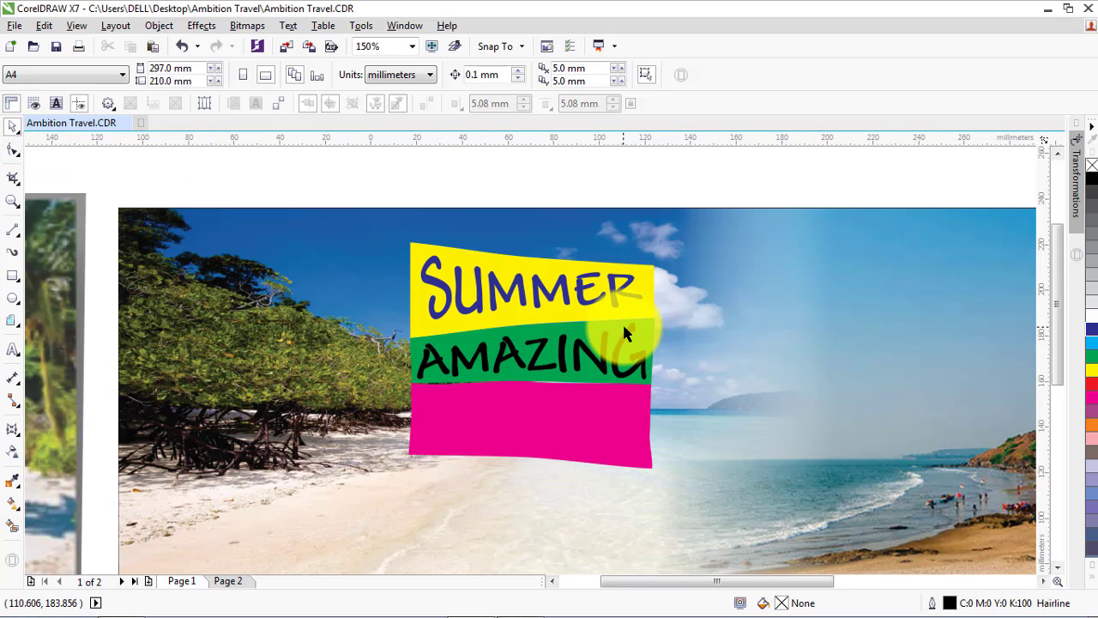
scroll(622, 322, down, 1)
scroll(523, 256, down, 1)
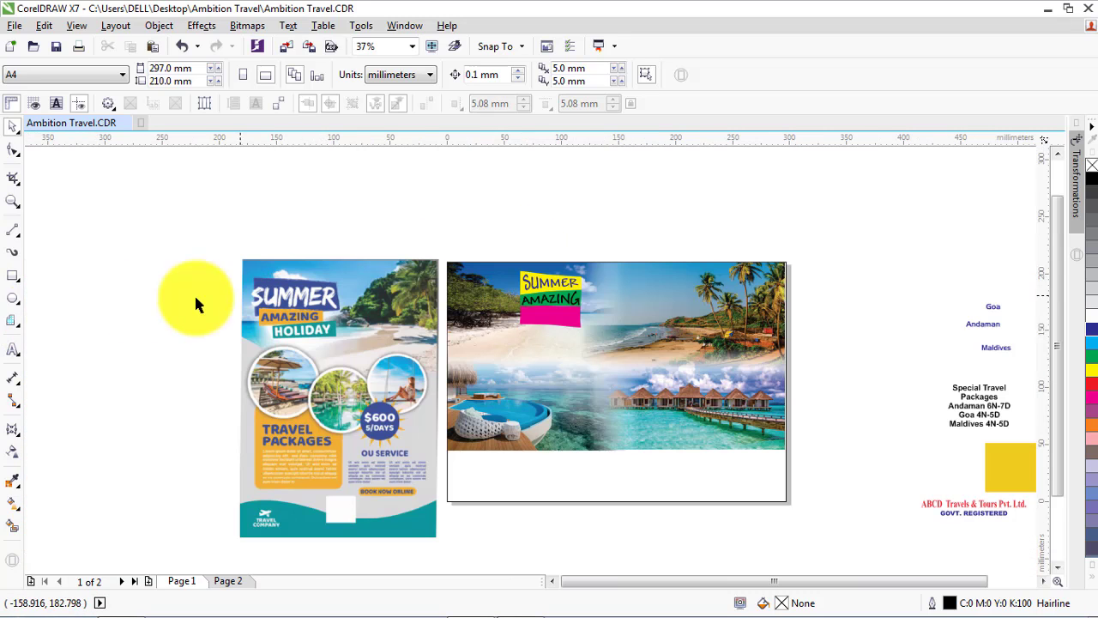
click(13, 350)
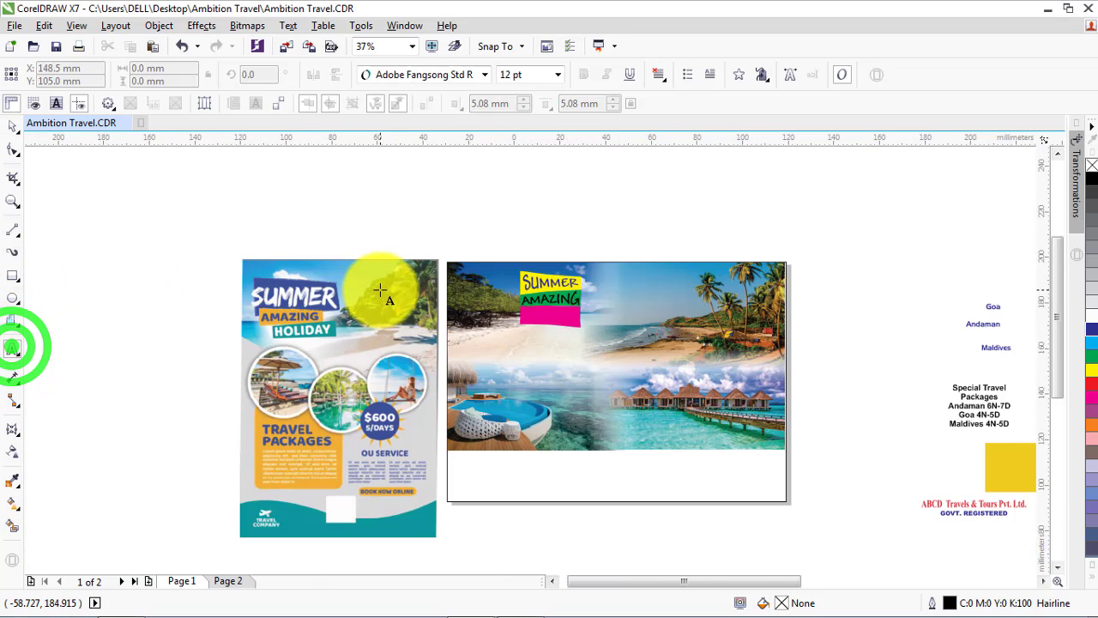
scroll(616, 365, up, 1)
click(700, 380)
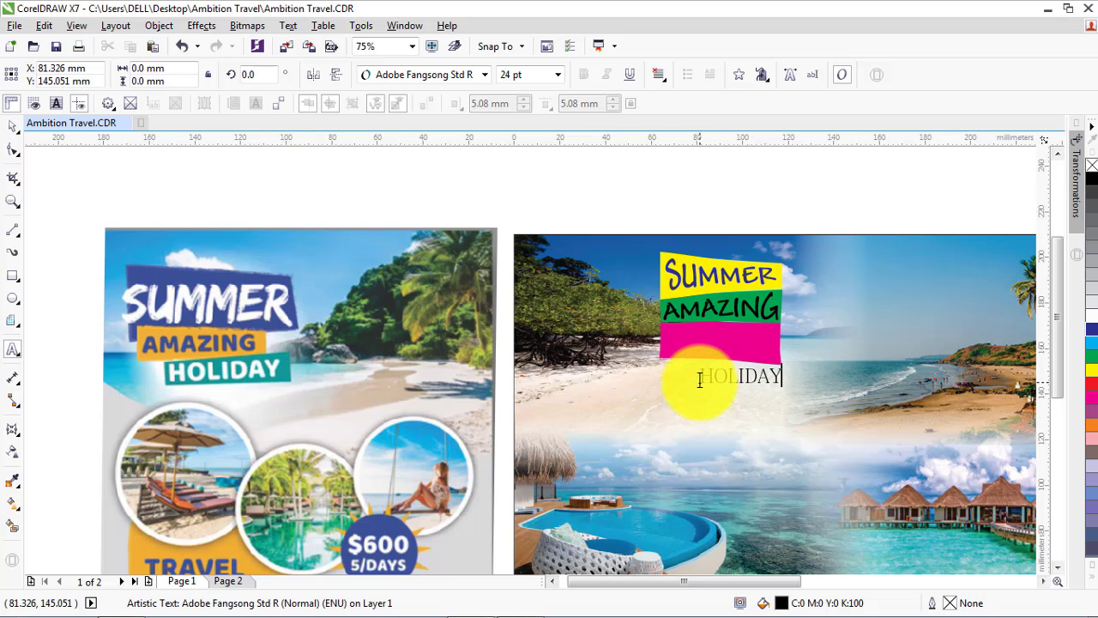
scroll(230, 331, down, 1)
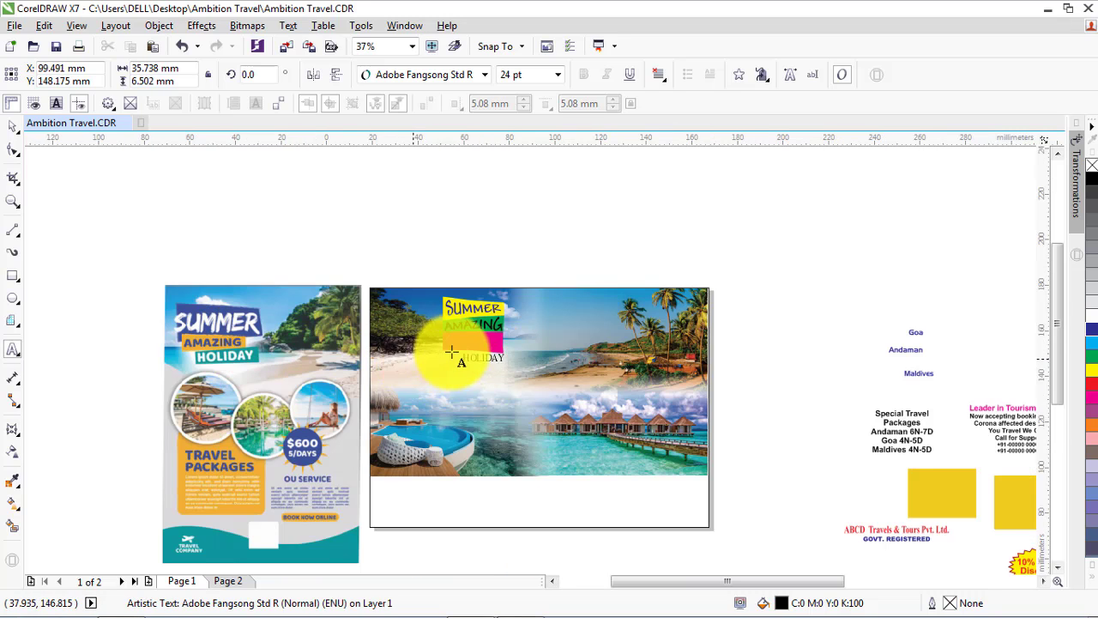
scroll(433, 342, up, 1)
scroll(489, 319, up, 1)
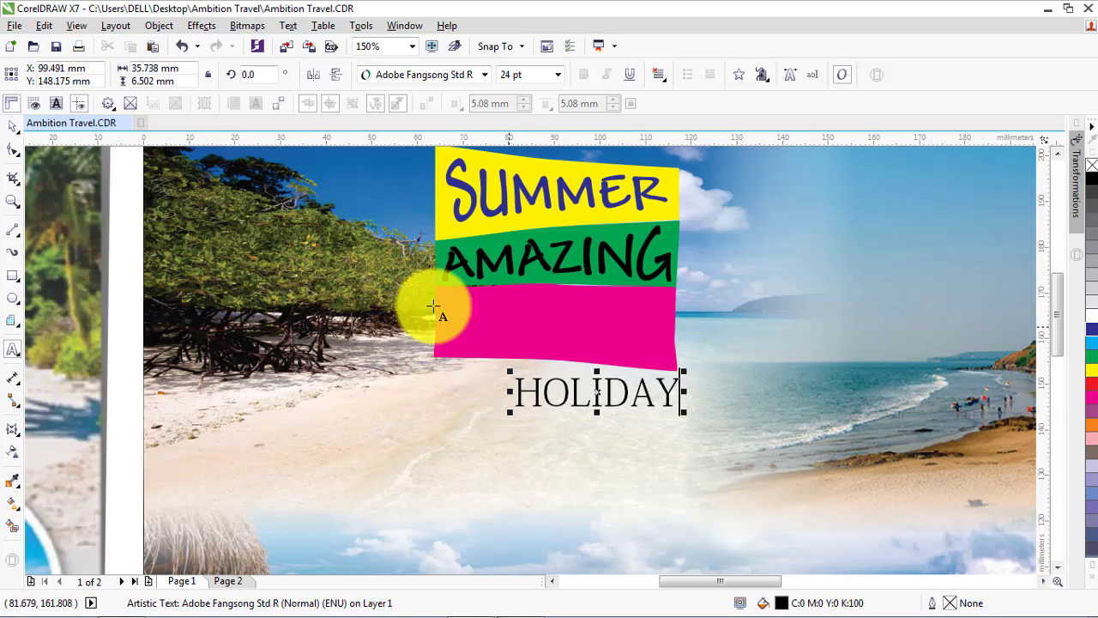
click(11, 126)
click(483, 75)
click(395, 111)
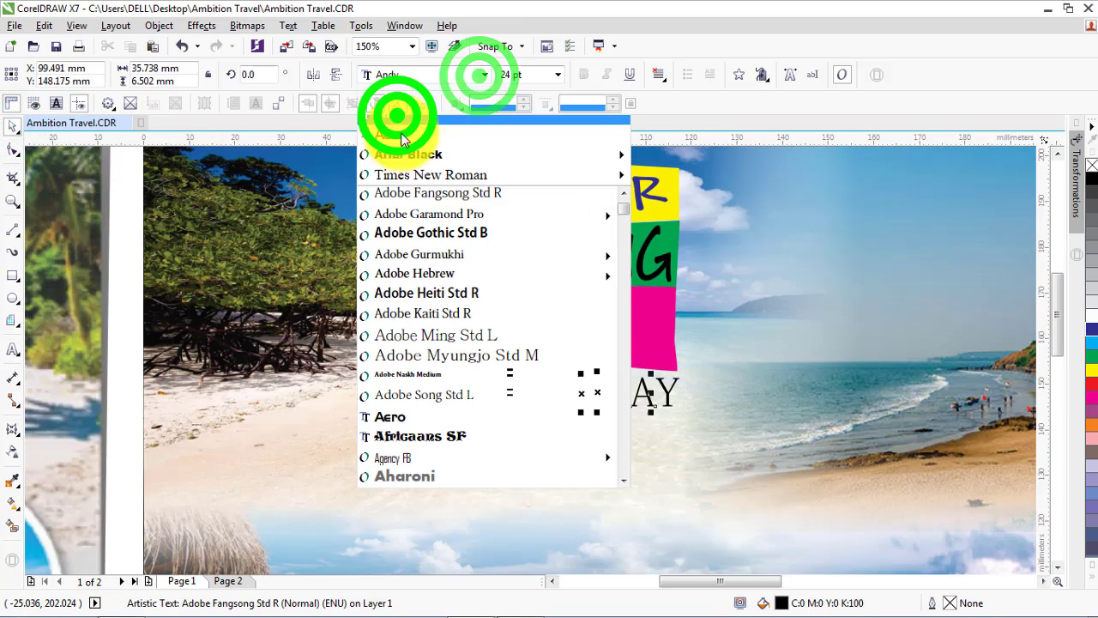
Move the HOLIDAY text onto the magenta banner and enlarge it proportionally to about 50 mm wide
scroll(547, 340, up, 1)
drag(614, 444, 464, 267)
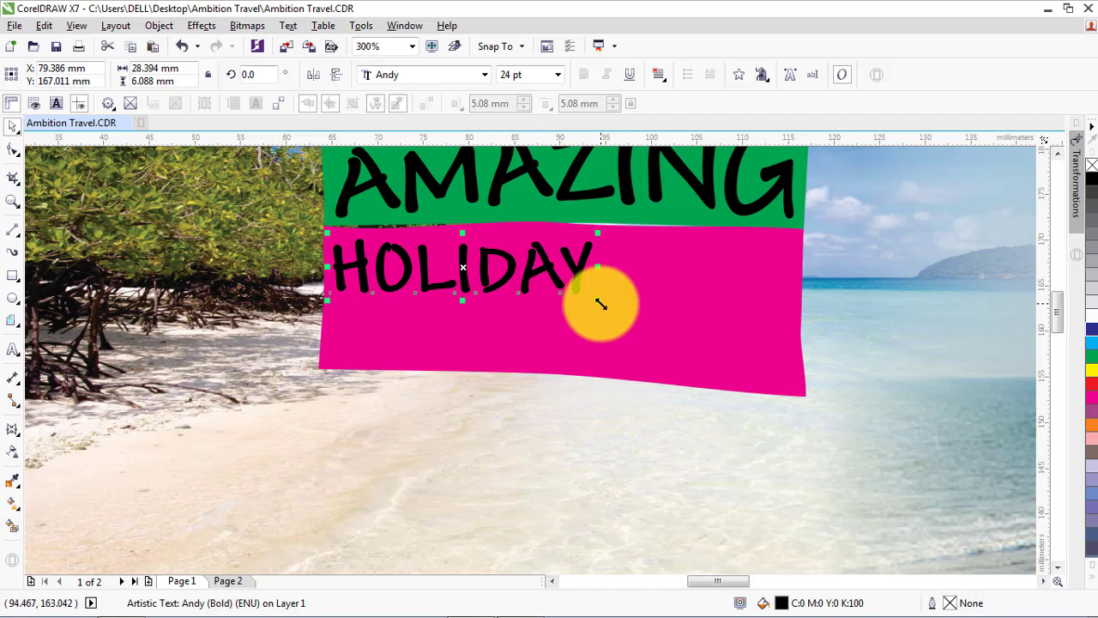
drag(601, 304, 792, 392)
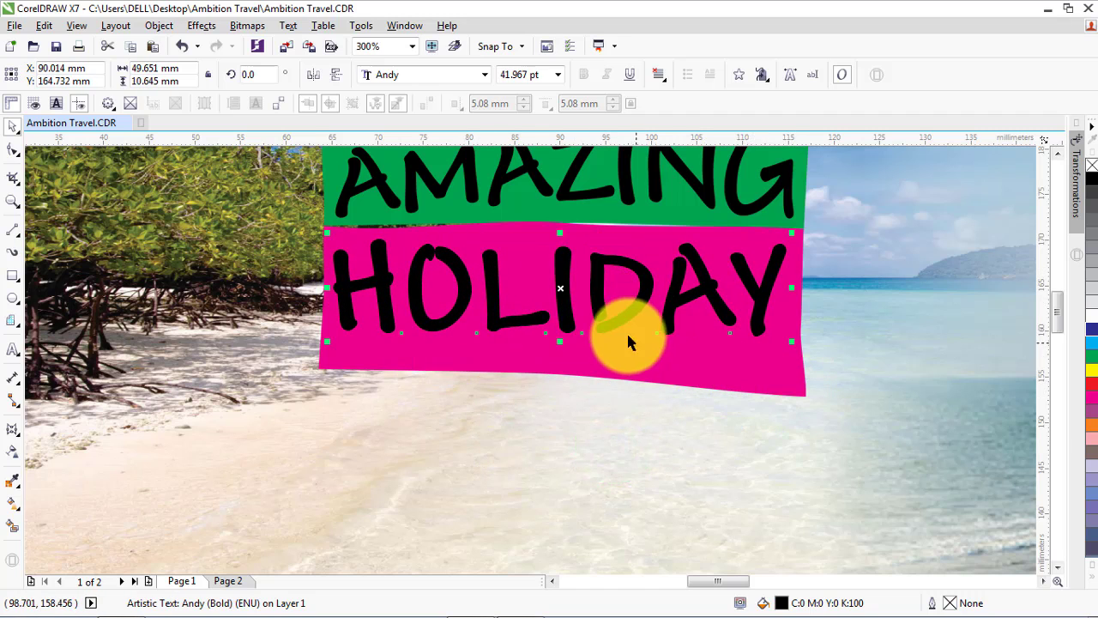
Warp the HOLIDAY text with the Envelope tool, pulling its lower corners and lower middle down to follow the magenta banner's bottom edge
click(12, 435)
click(12, 431)
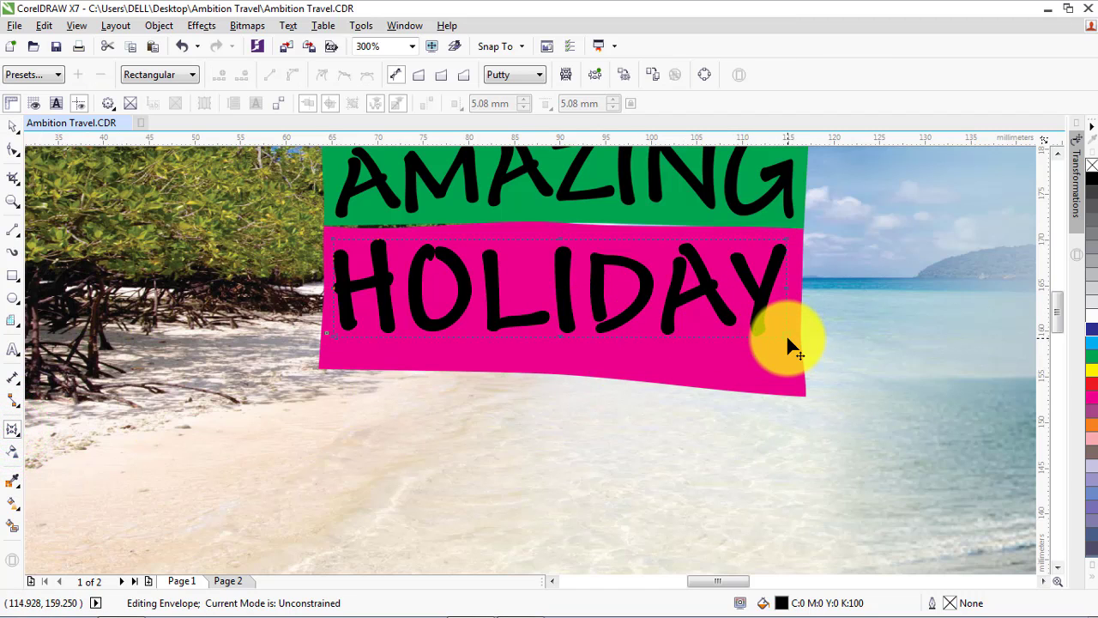
drag(787, 339, 807, 393)
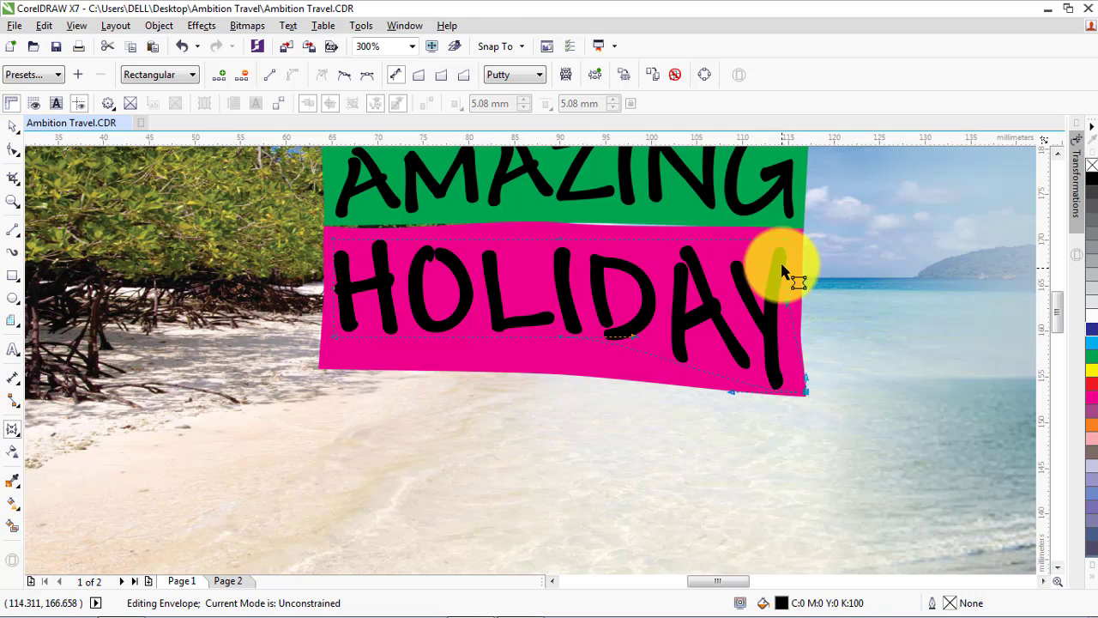
click(787, 238)
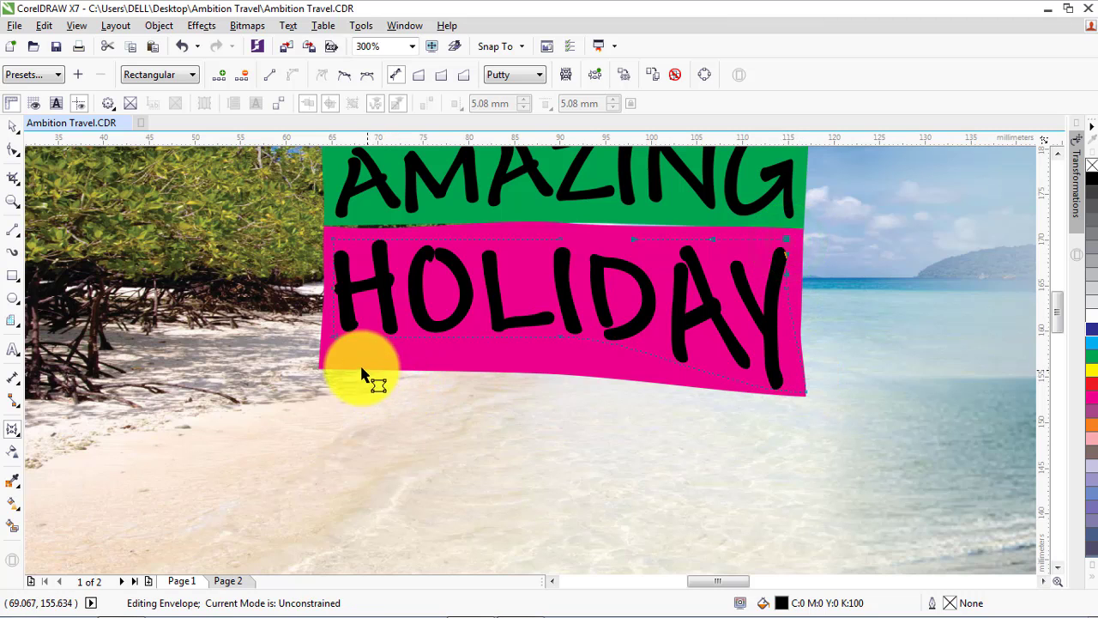
drag(330, 335, 329, 351)
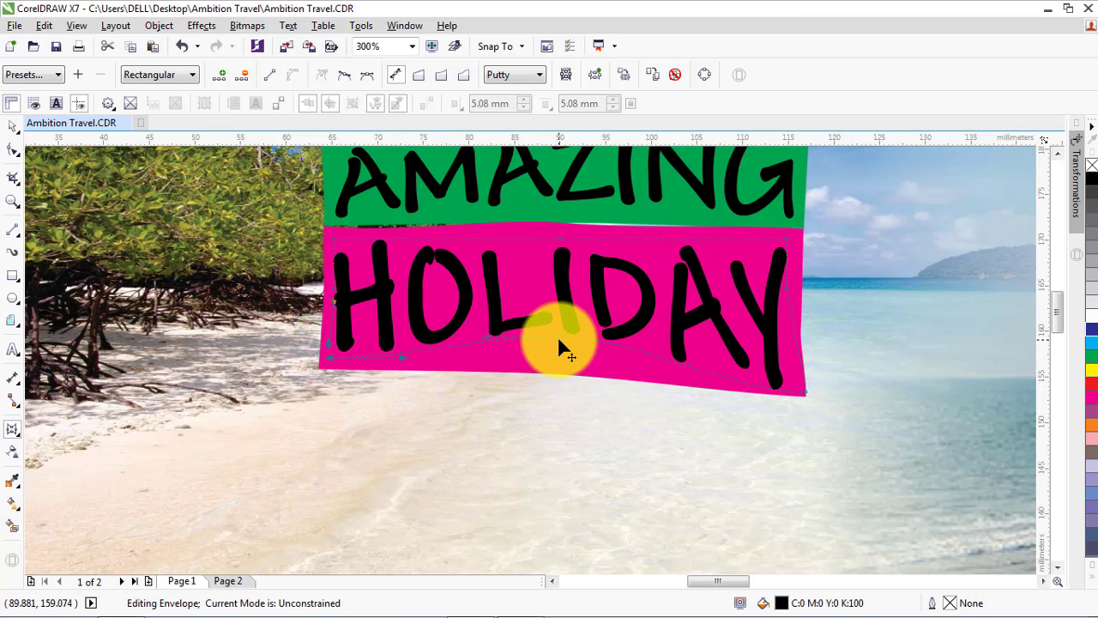
mouse_move(559, 340)
mouse_down()
mouse_move(551, 368)
mouse_move(553, 359)
mouse_up()
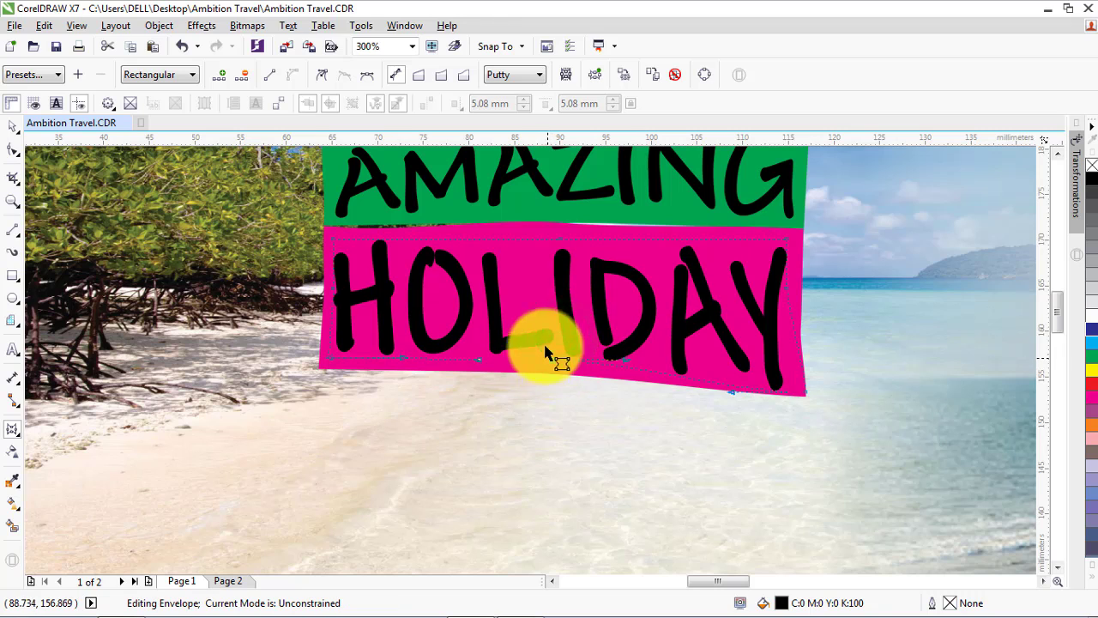
click(560, 240)
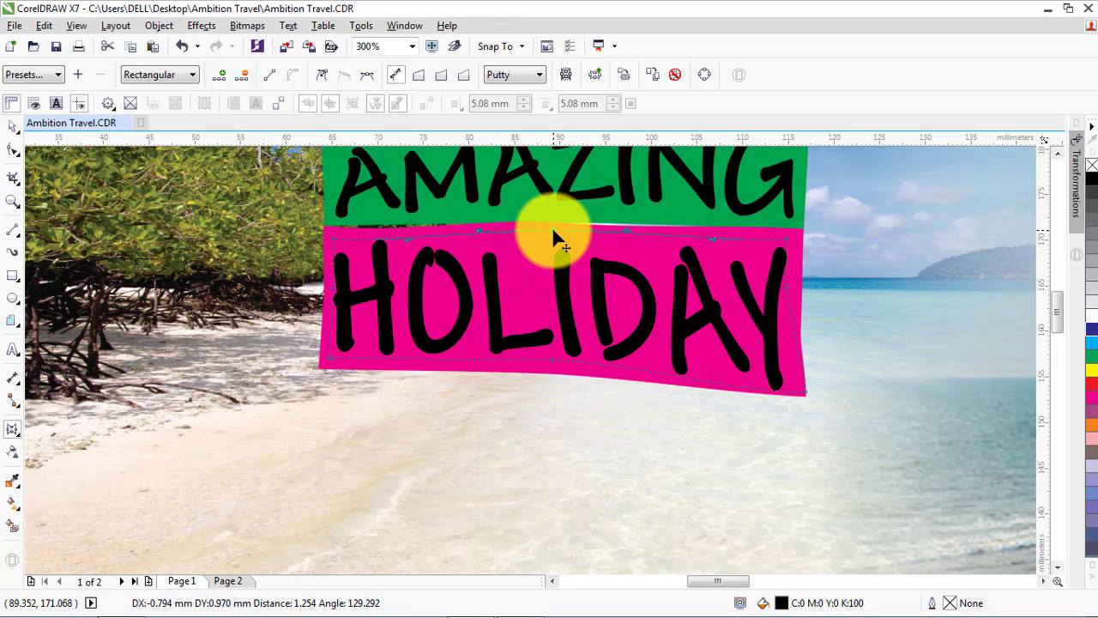
click(13, 126)
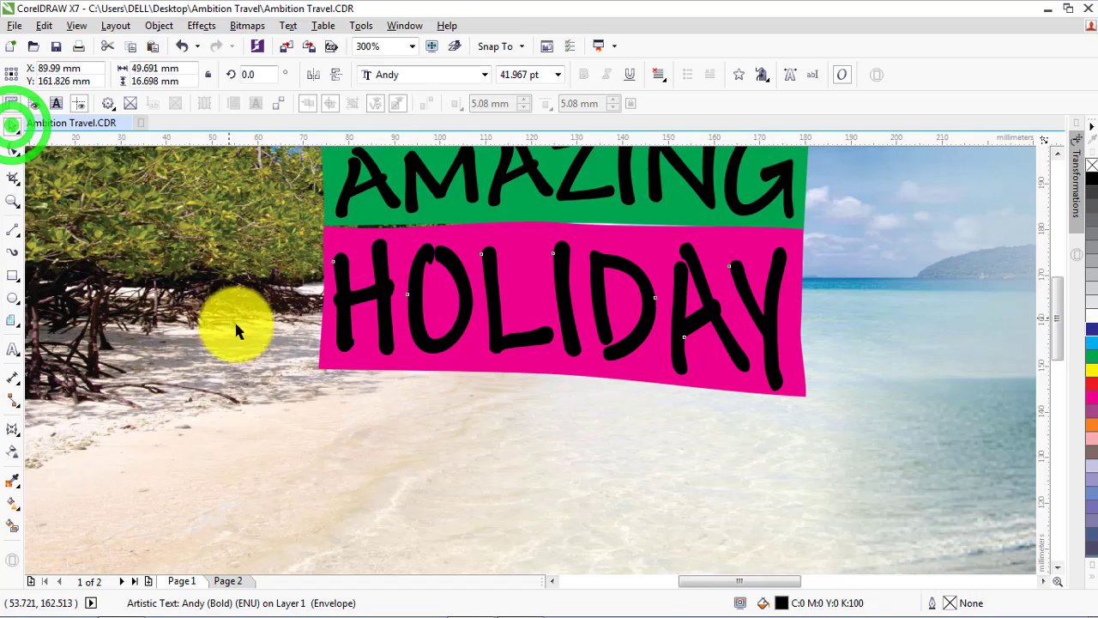
Scale the three banners and their texts together to about 104 by 53 mm and place them at the flyer's upper centre
scroll(233, 326, down, 1)
scroll(534, 375, down, 1)
drag(348, 184, 536, 367)
click(537, 367)
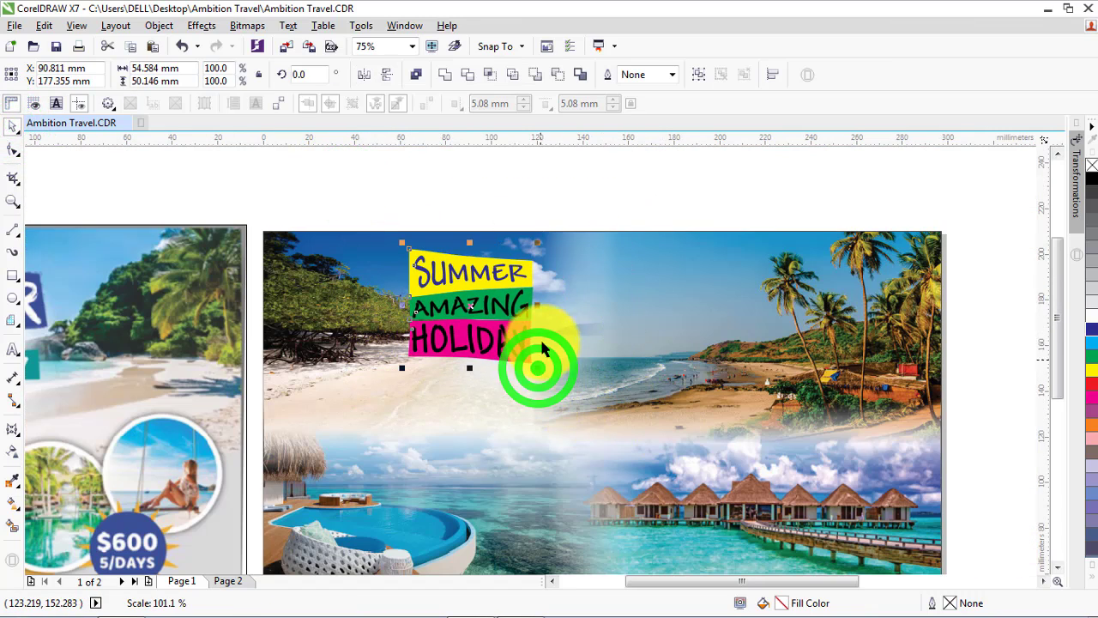
drag(537, 307, 729, 307)
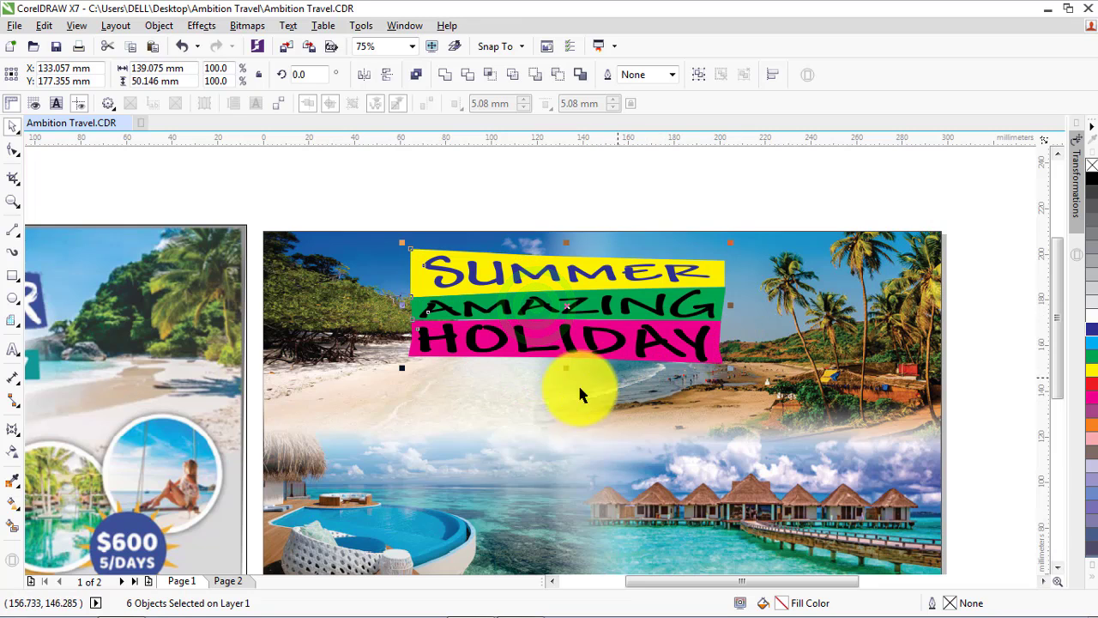
drag(399, 369, 391, 369)
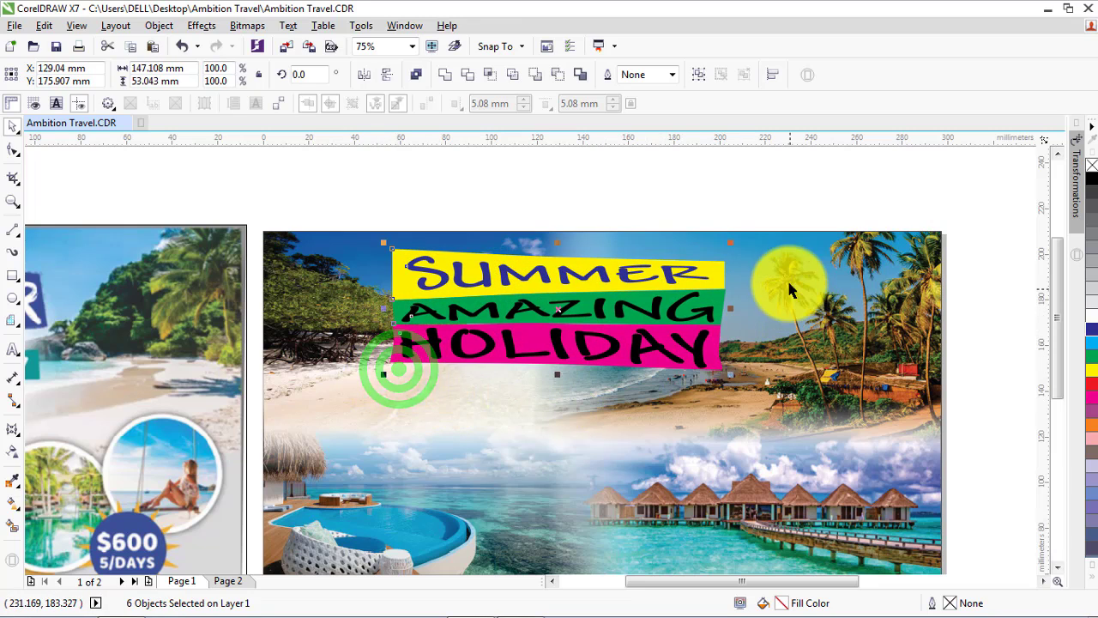
drag(731, 310, 573, 326)
drag(521, 336, 585, 327)
scroll(415, 267, down, 2)
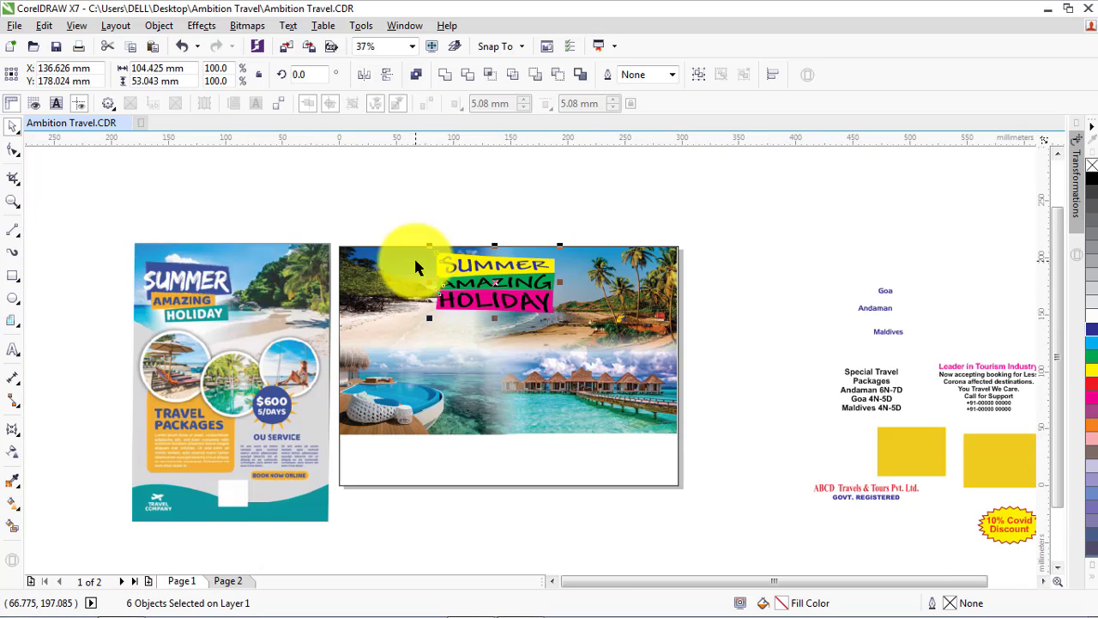
click(436, 519)
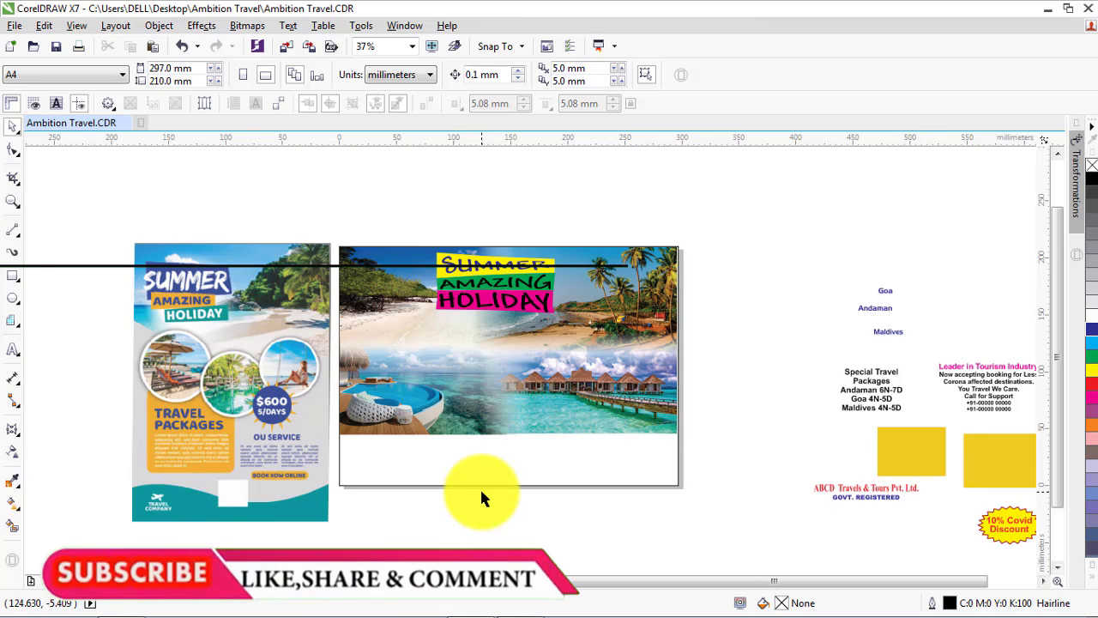
scroll(506, 403, up, 2)
scroll(458, 472, down, 2)
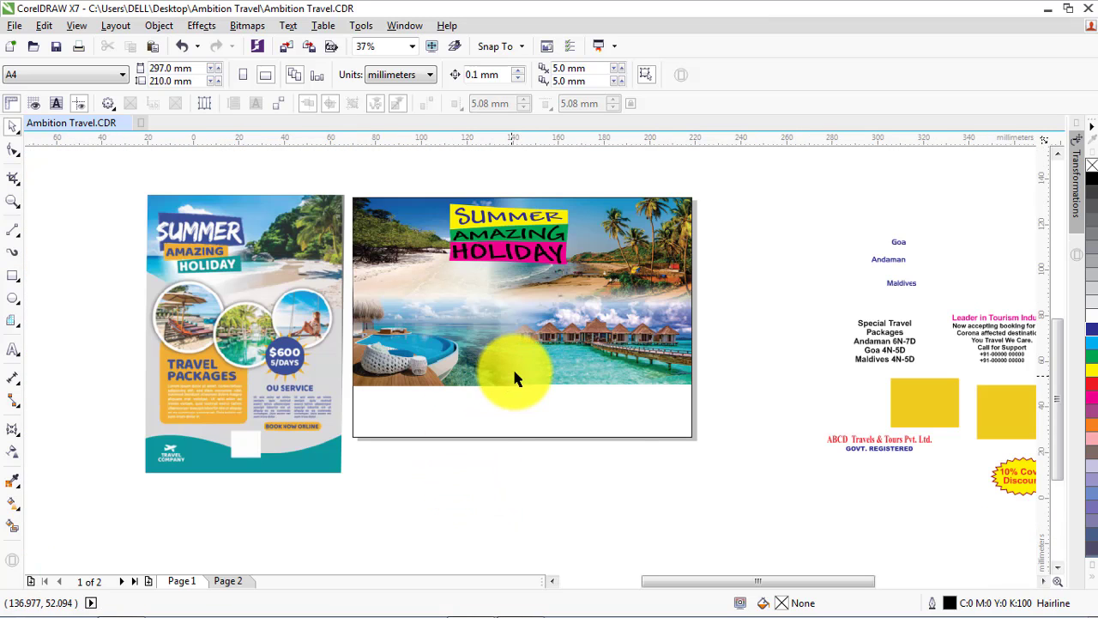
Import the image Untitled-design-2020-08-09T193331.340 from the Andaman folder and place it just below the blended resort photos
scroll(515, 373, up, 2)
click(287, 47)
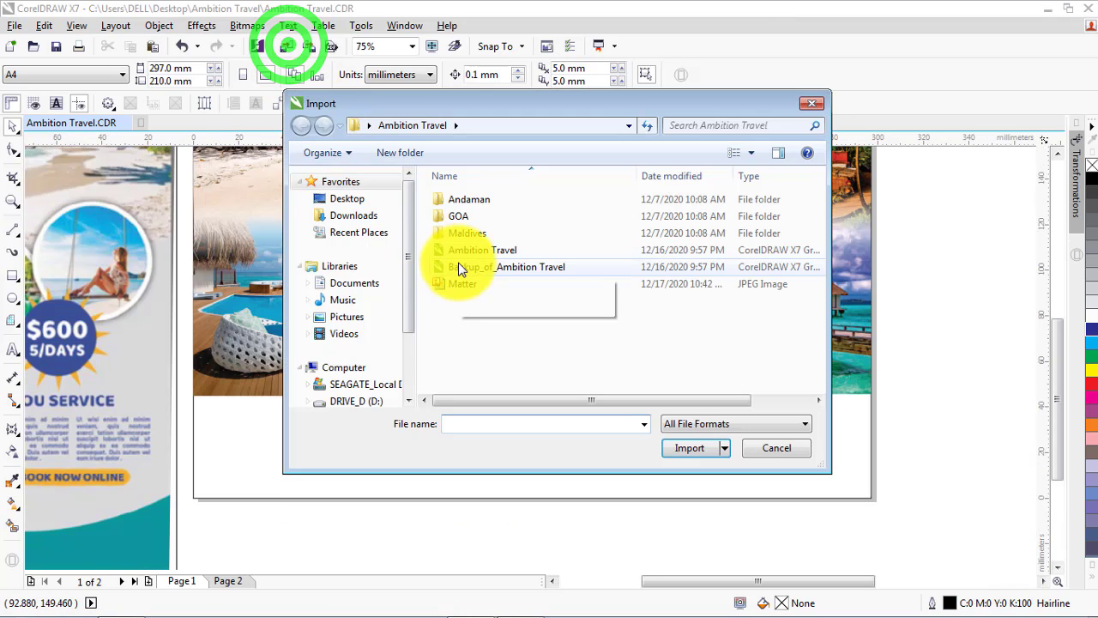
double_click(462, 200)
click(665, 215)
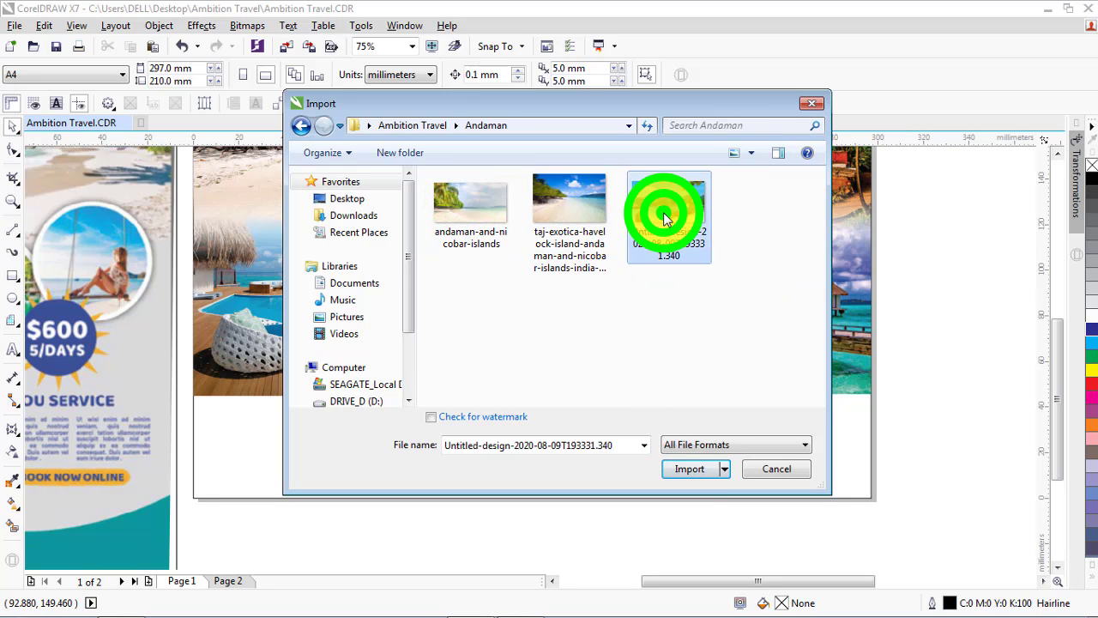
click(695, 471)
click(515, 429)
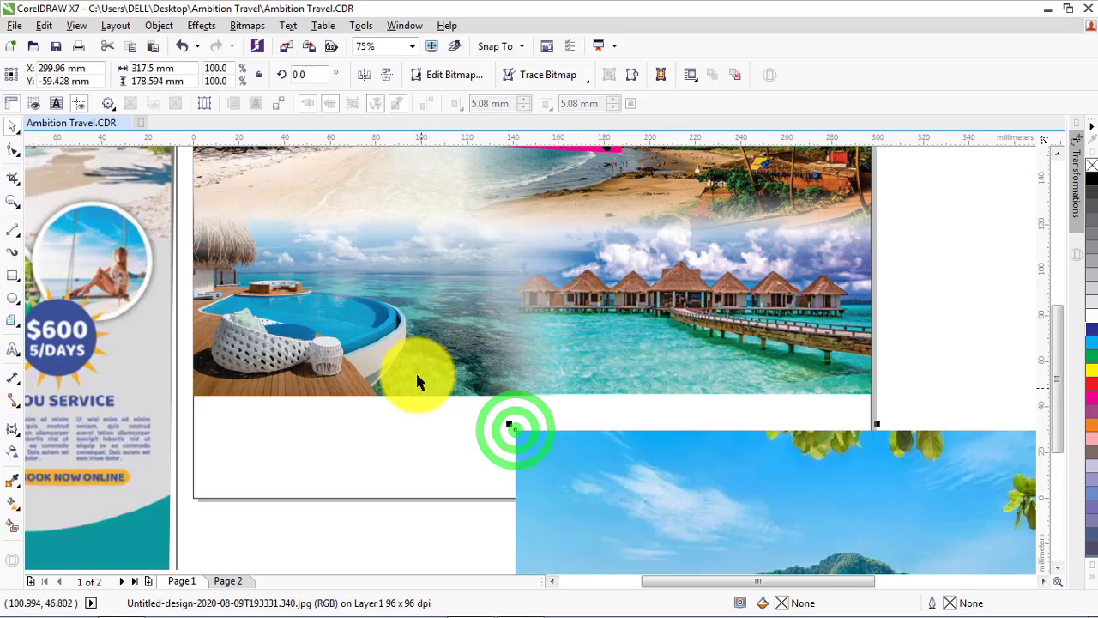
scroll(415, 369, down, 2)
scroll(417, 380, down, 2)
drag(531, 462, 452, 456)
scroll(452, 455, up, 2)
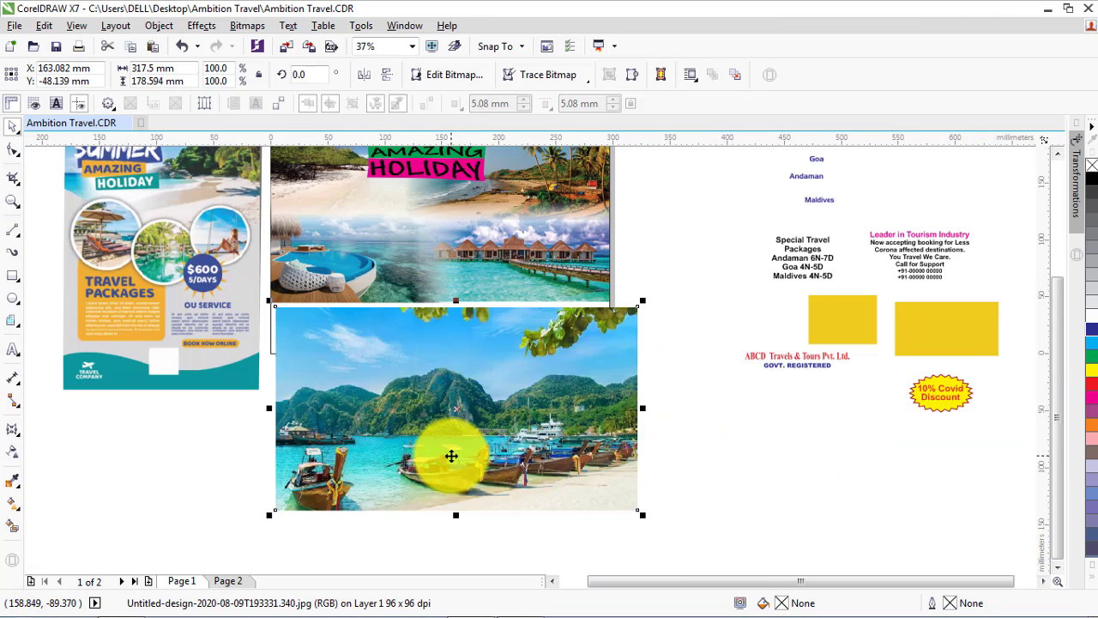
scroll(451, 455, up, 2)
scroll(450, 455, down, 2)
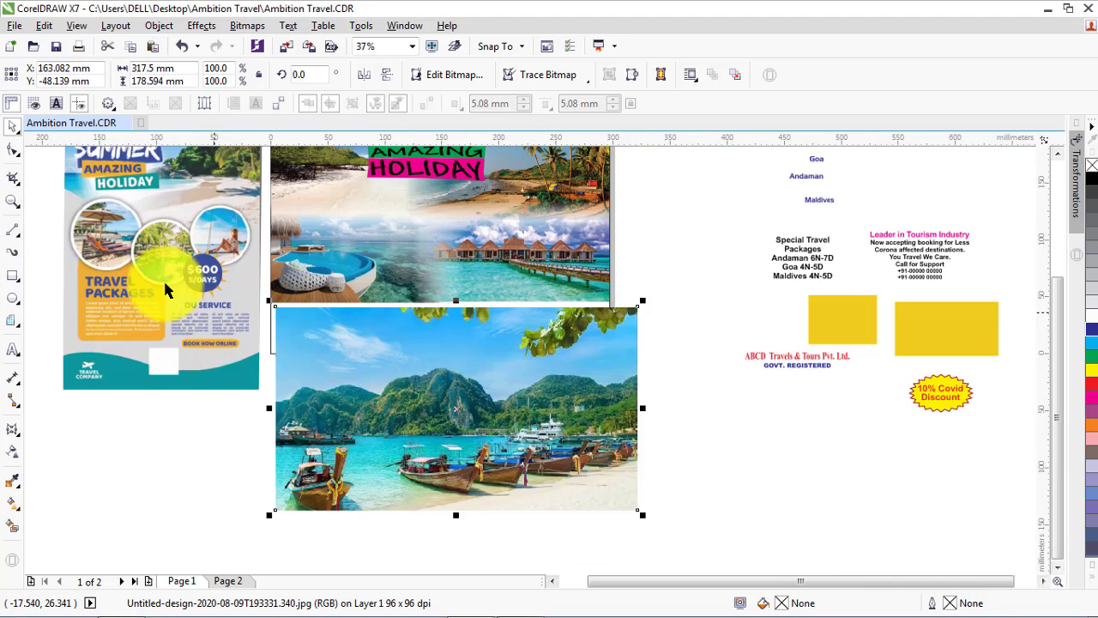
Crop the sky and leaves off the upper part of the boats photo with the Shape tool, leaving it about 132 mm high
click(12, 155)
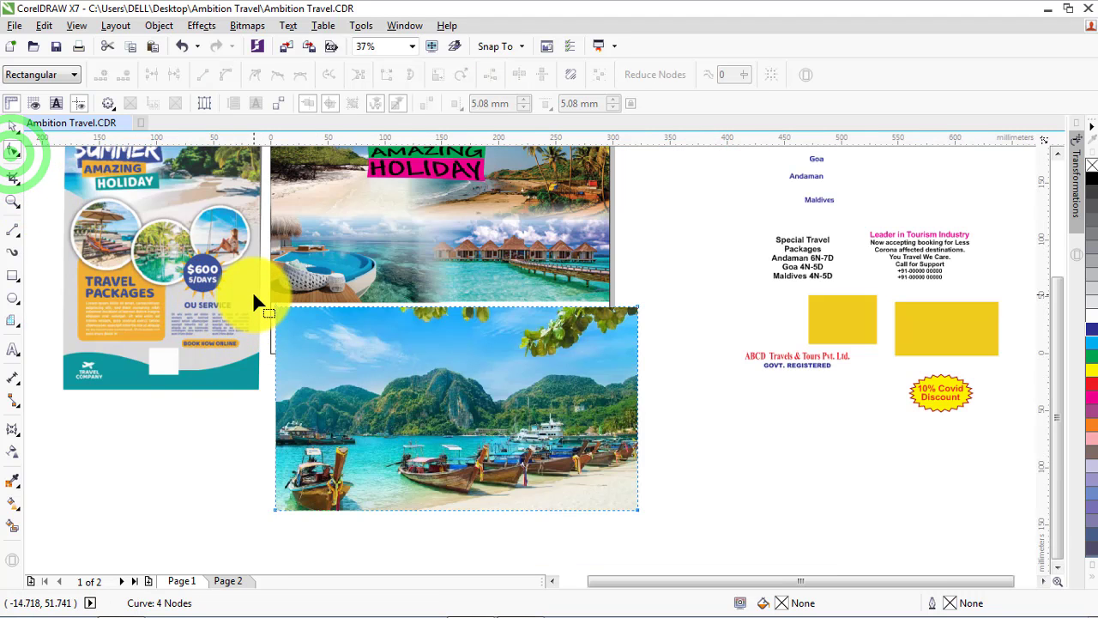
drag(254, 296, 699, 355)
drag(640, 306, 639, 361)
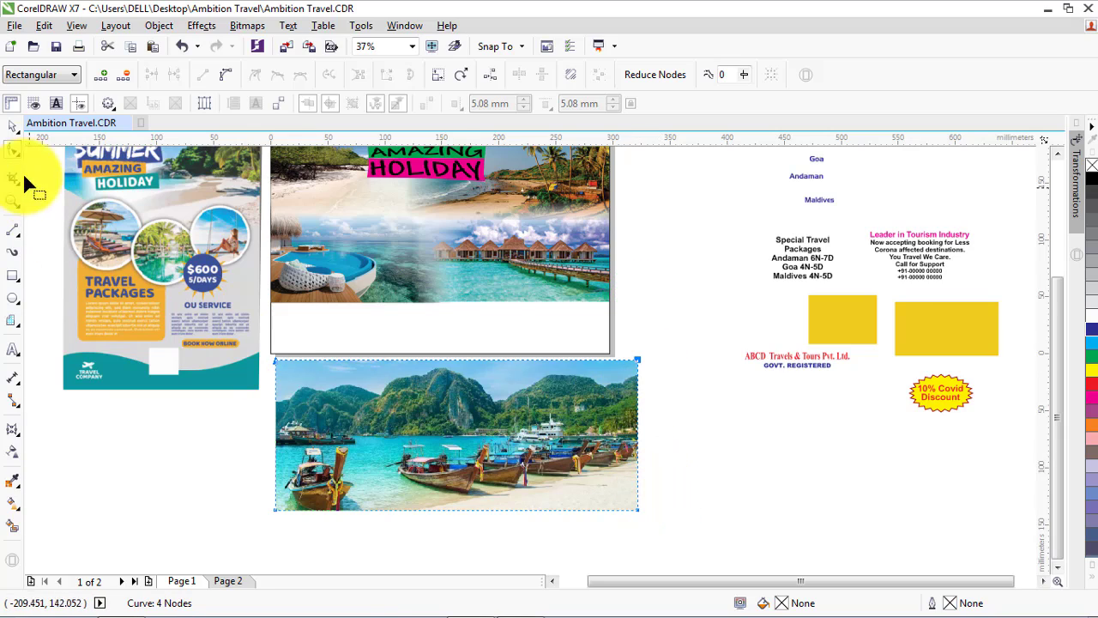
Move the boats photo up over the flyer and align it with the page-sized background, centred horizontally and flush at the bottom
click(12, 126)
drag(355, 417, 352, 327)
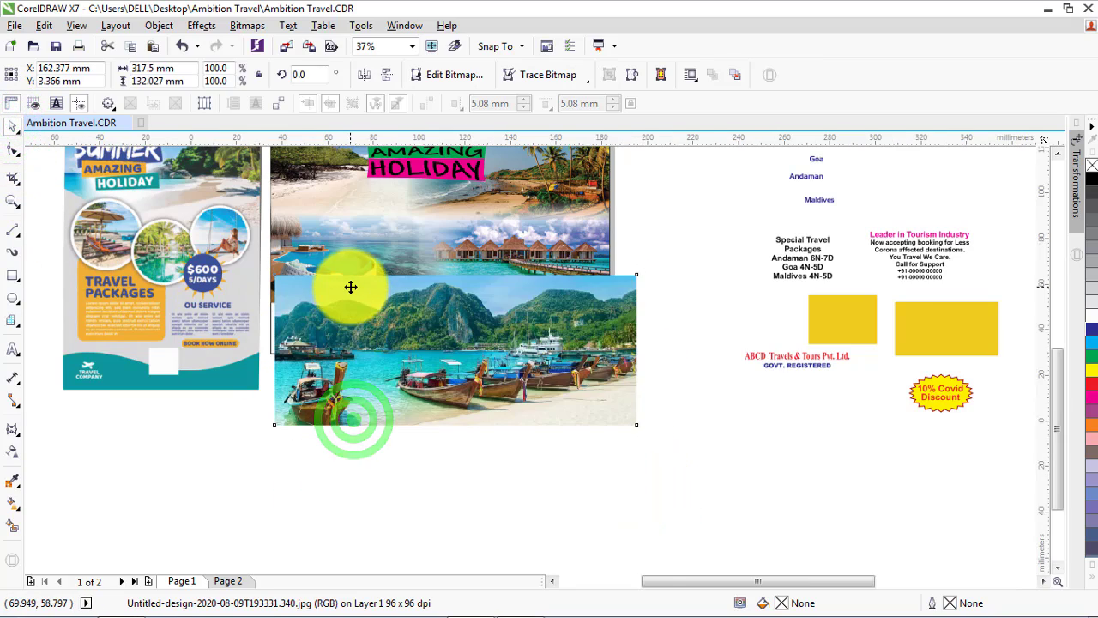
scroll(351, 286, up, 3)
scroll(519, 360, down, 2)
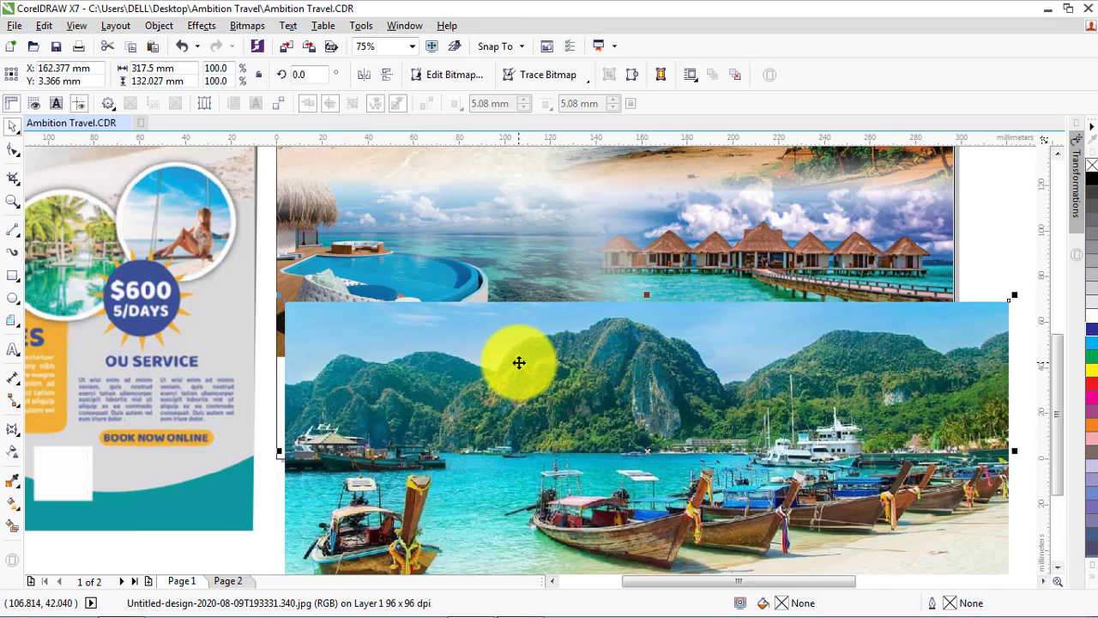
click(278, 405)
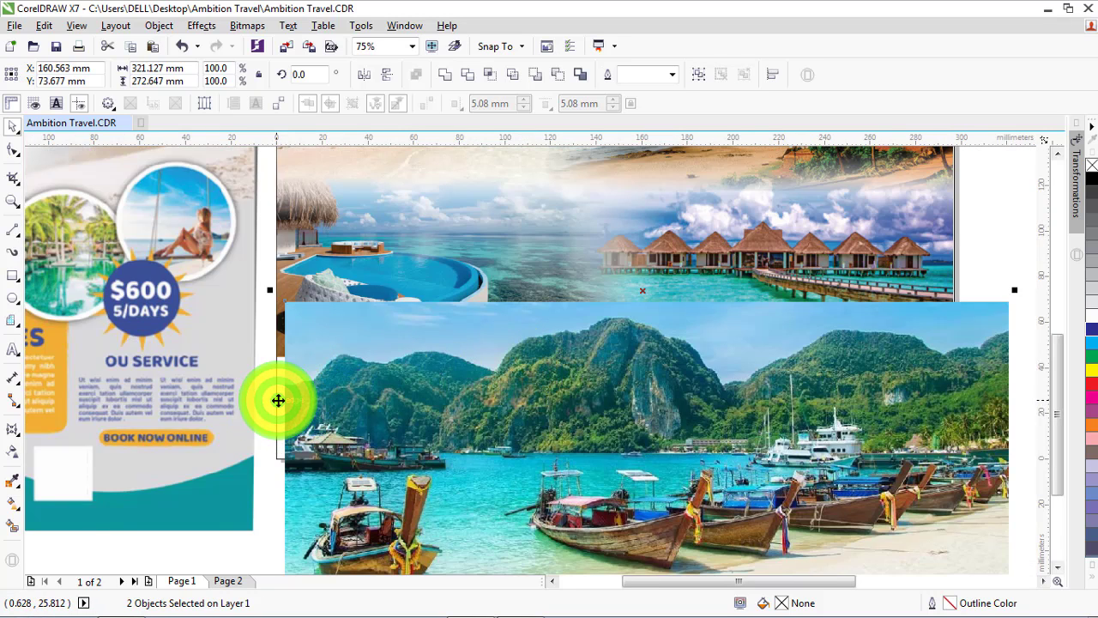
key(c)
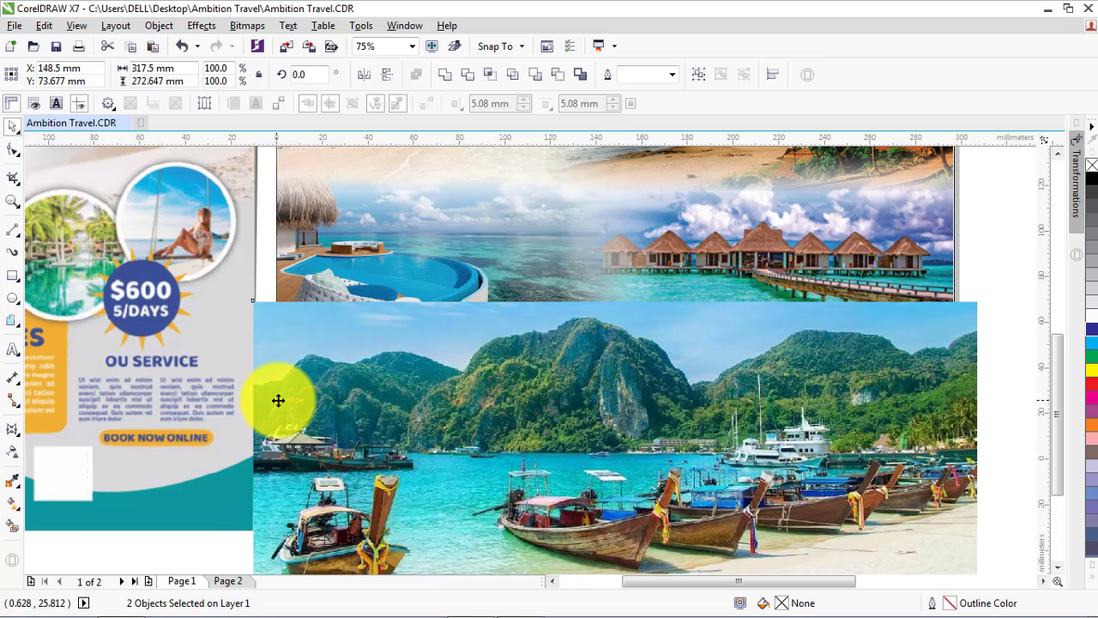
key(e)
click(1001, 409)
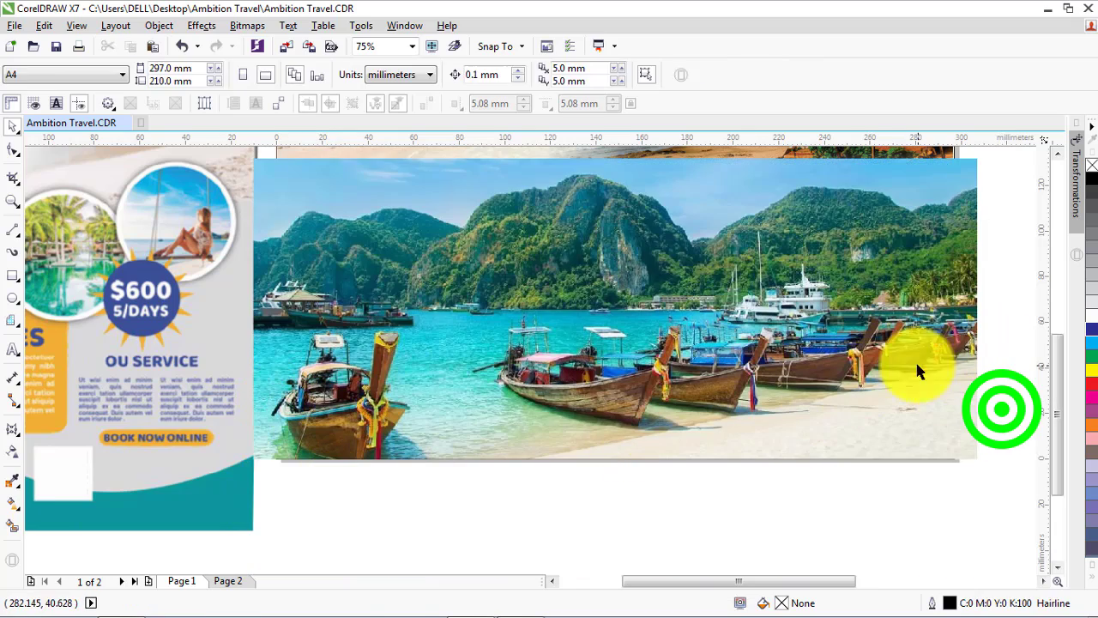
Adjust both sides of the boats photo to the page edges so it is 297 mm wide
click(914, 367)
mouse_move(976, 306)
mouse_down()
mouse_move(887, 321)
mouse_move(886, 307)
mouse_move(959, 307)
mouse_up()
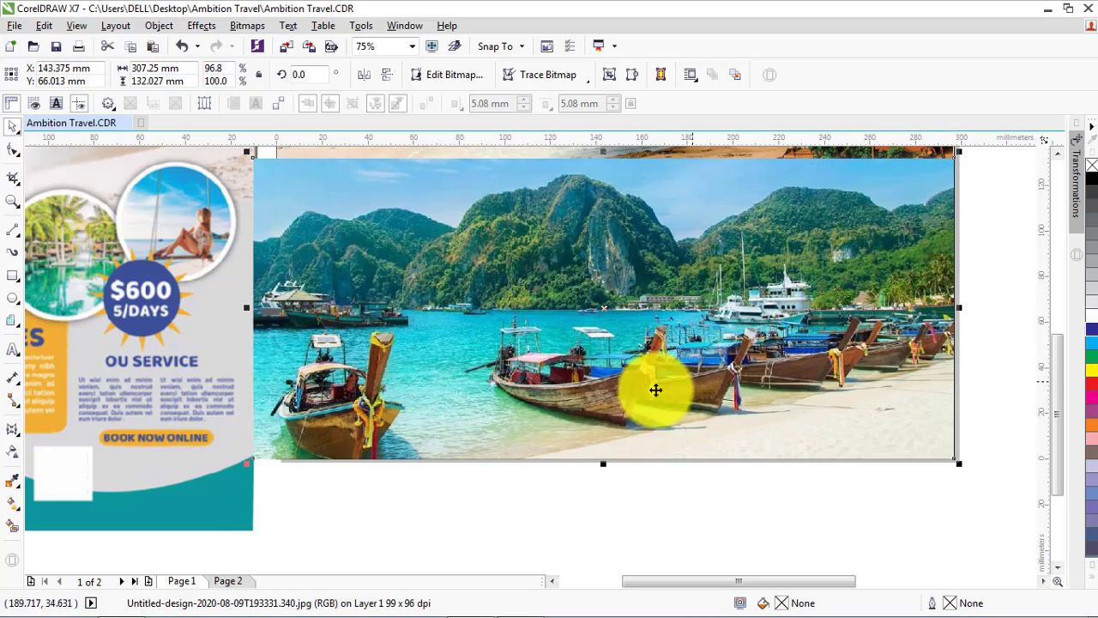
drag(246, 308, 309, 307)
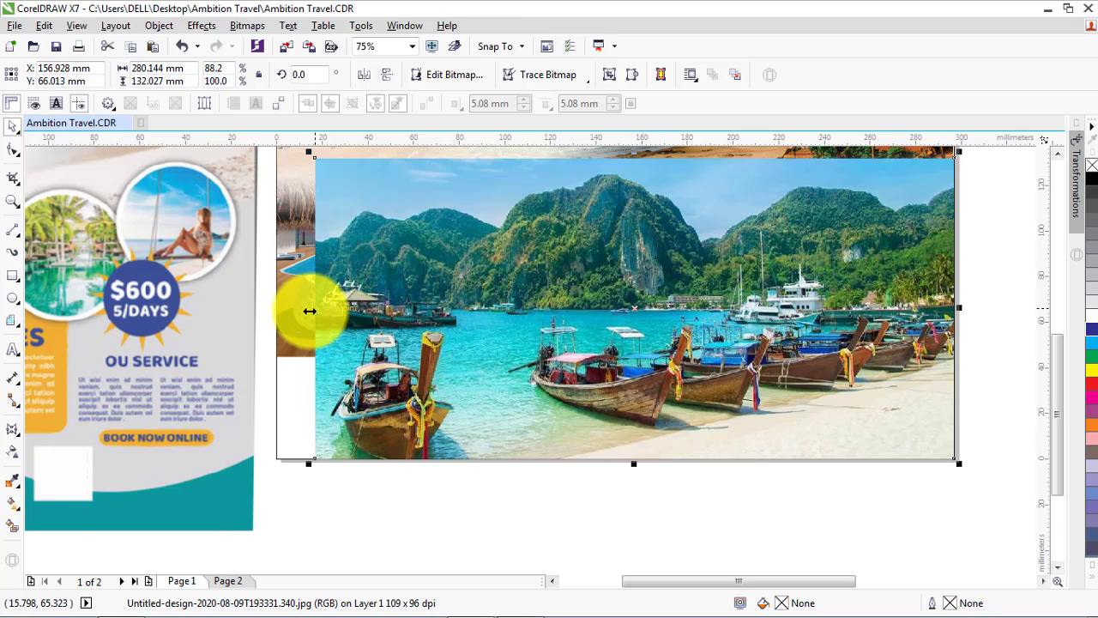
drag(306, 309, 270, 309)
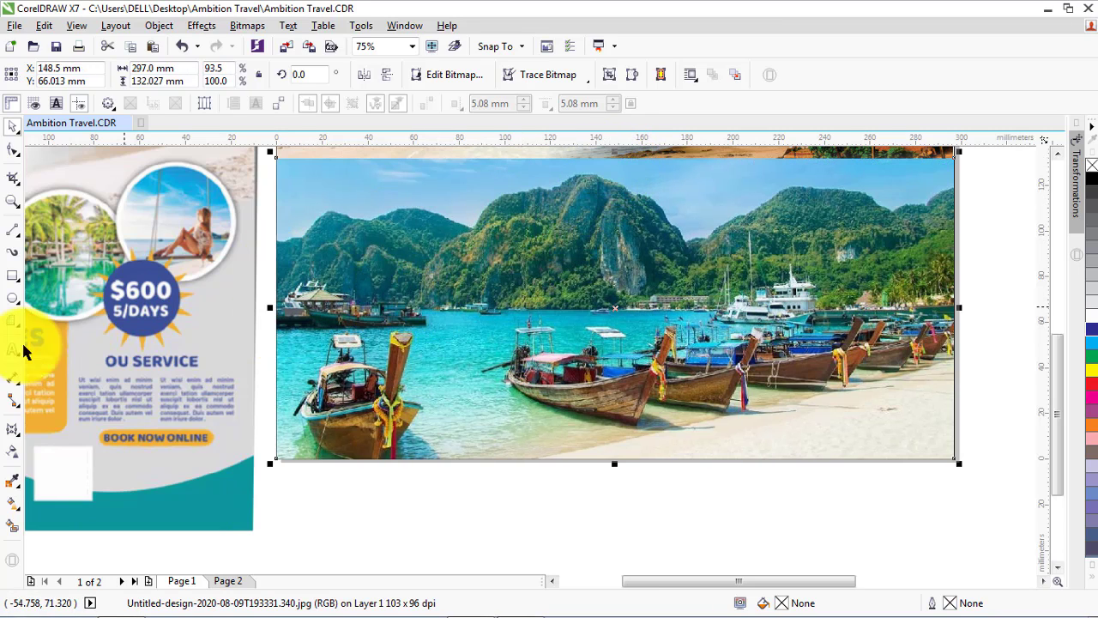
Apply a vertical linear transparency to the boats photo, fading it out toward its upper edge
click(11, 452)
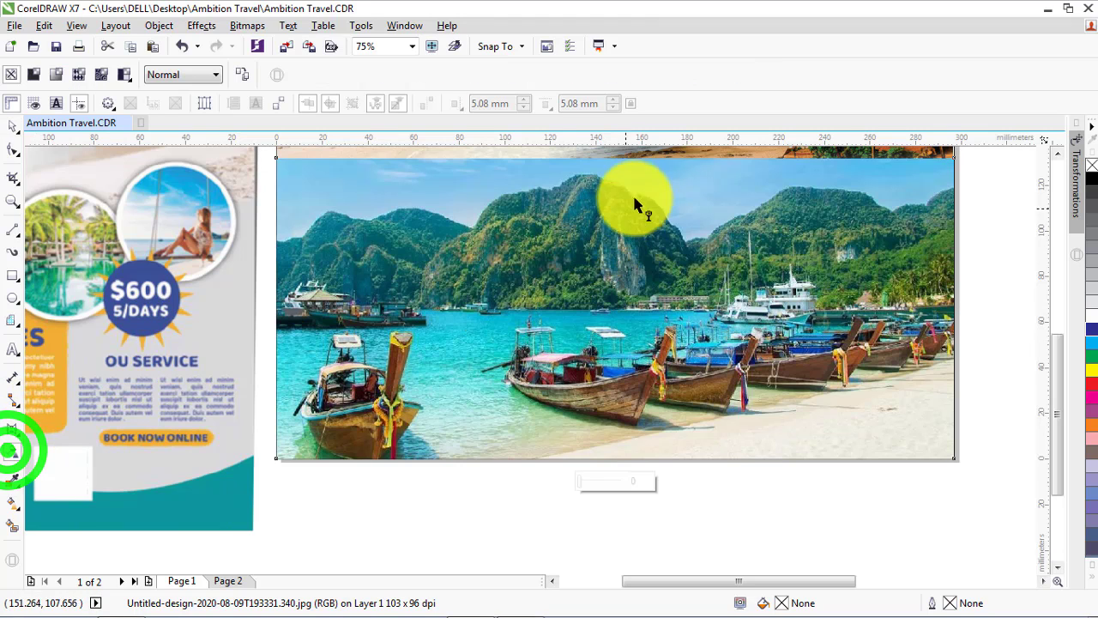
drag(622, 246, 609, 128)
scroll(470, 476, down, 2)
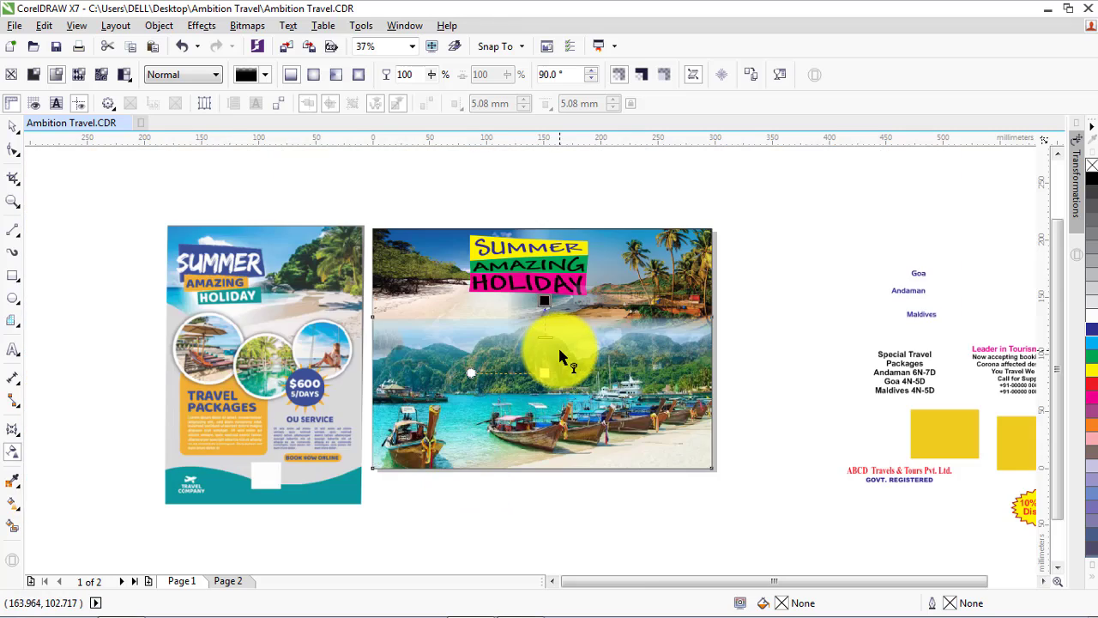
Shift both ends of the transparency gradient lower so the boats photo blends into the turquoise water below the resort photos
scroll(558, 345, up, 2)
drag(529, 397, 529, 483)
drag(529, 250, 528, 403)
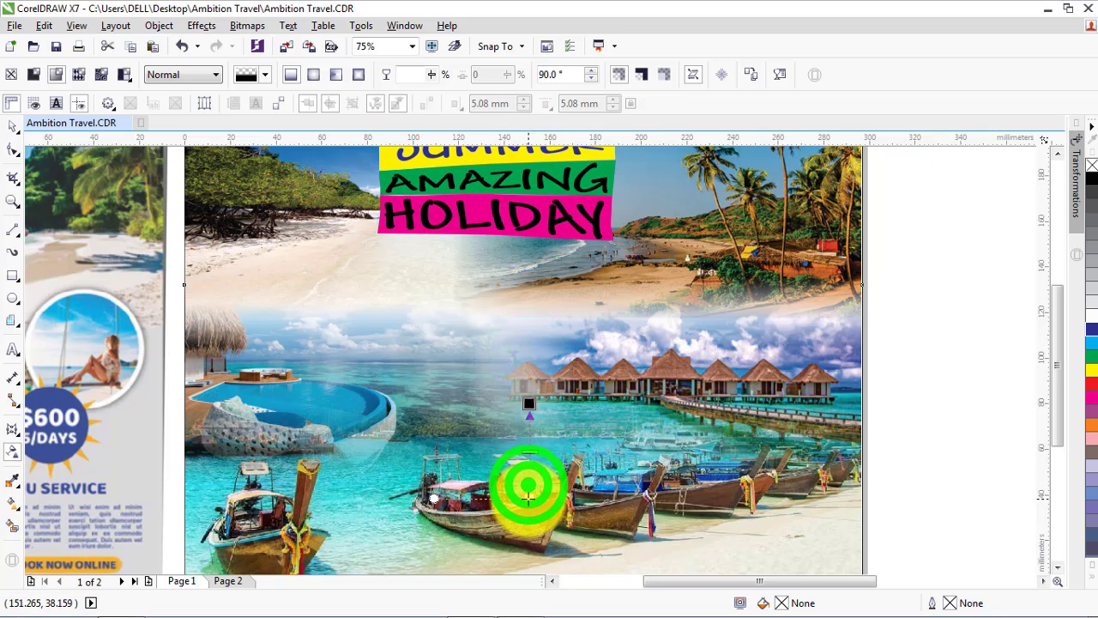
drag(529, 403, 527, 420)
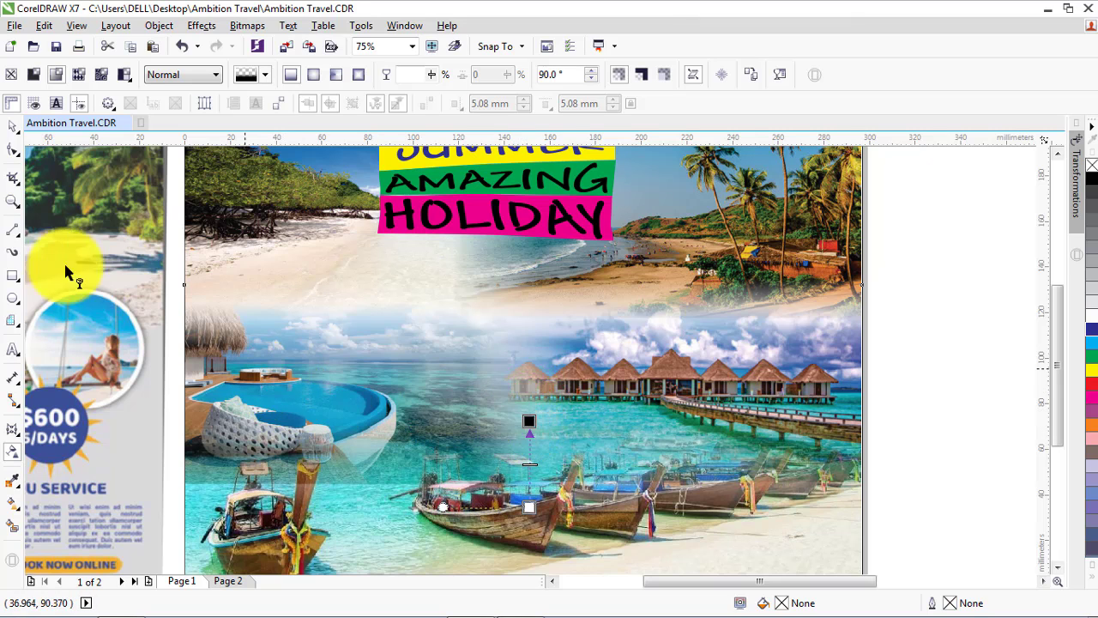
click(12, 125)
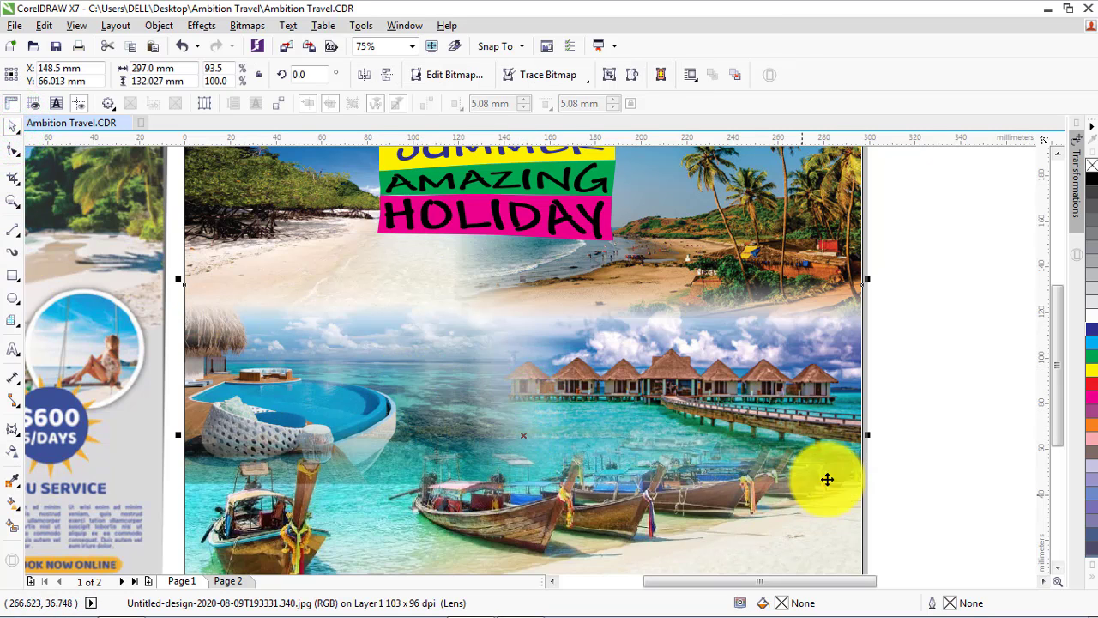
click(953, 431)
click(845, 559)
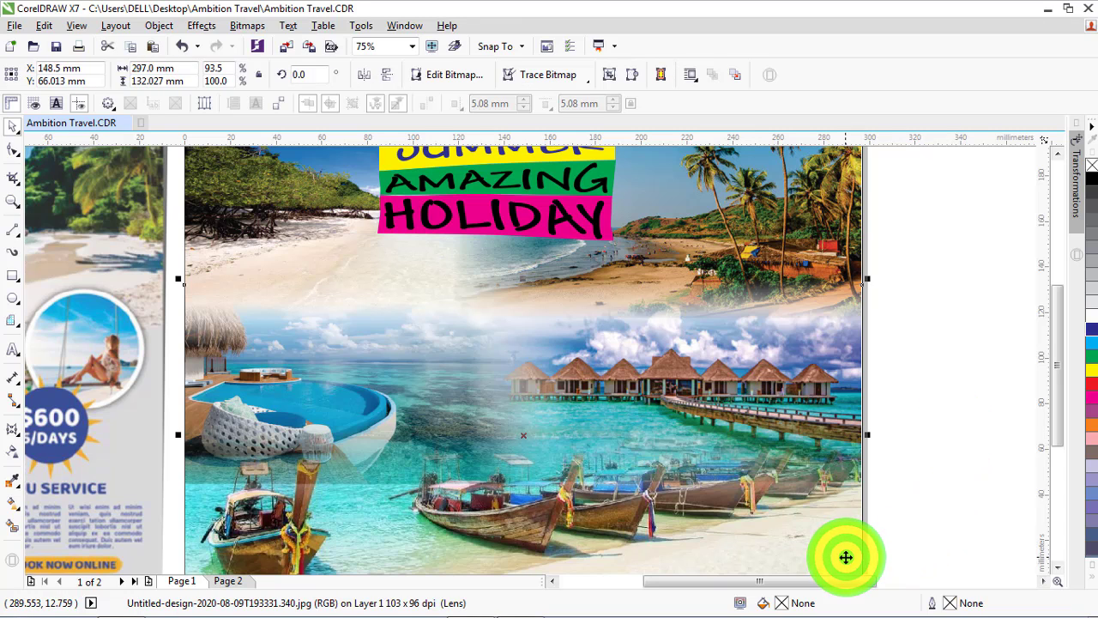
click(1060, 570)
click(962, 485)
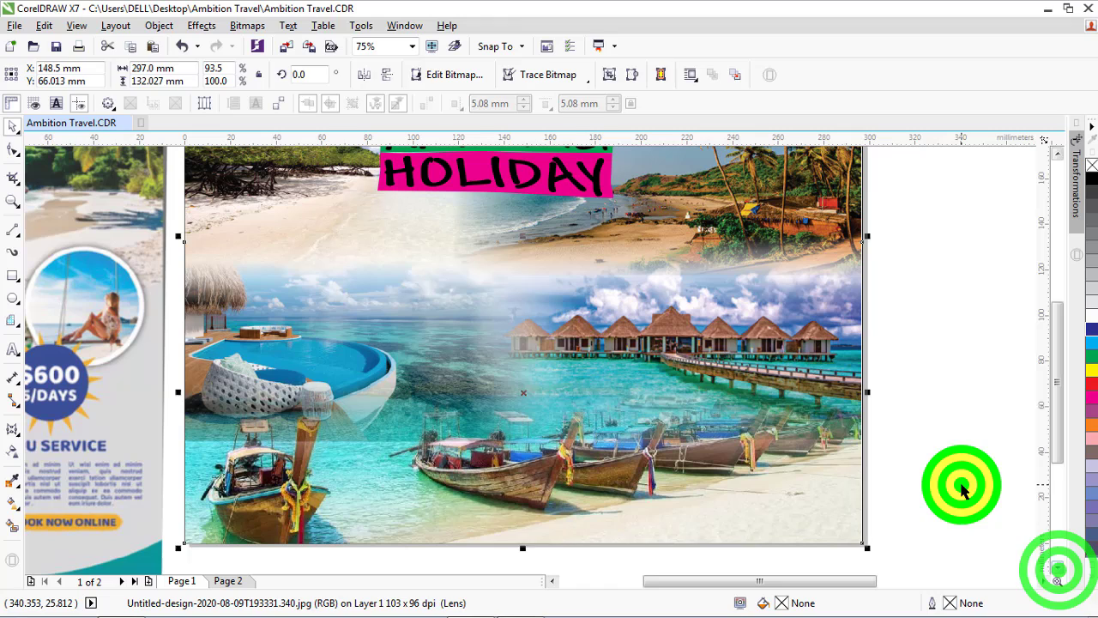
Examine the blends between the beach, resort and boats photos, including the transparency gradient of the Maldives photo
click(493, 497)
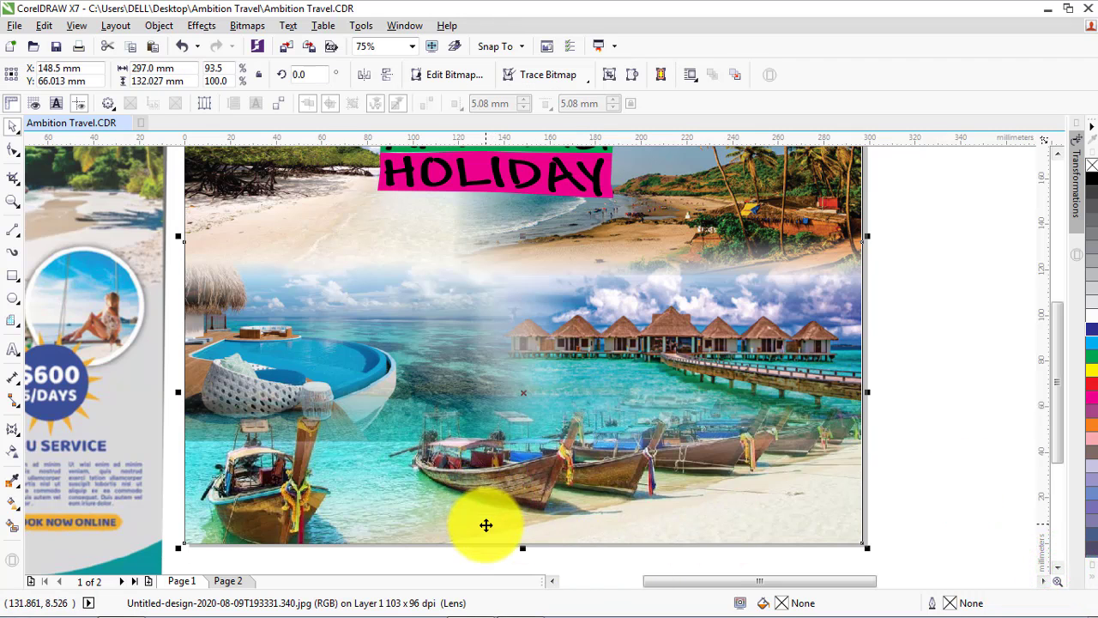
click(392, 368)
click(218, 176)
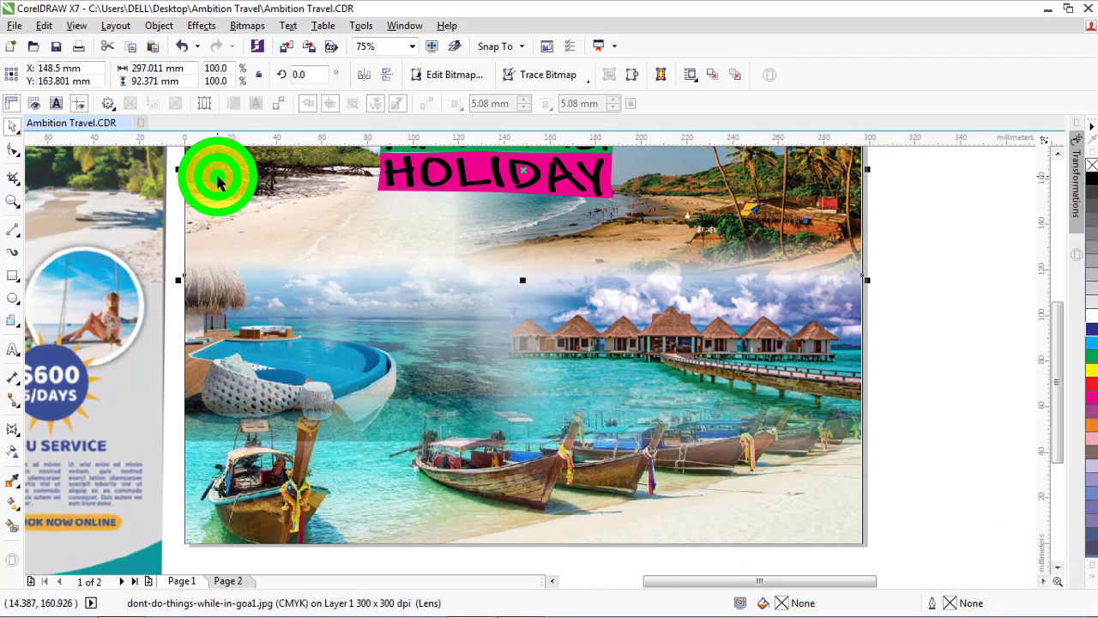
scroll(460, 423, down, 3)
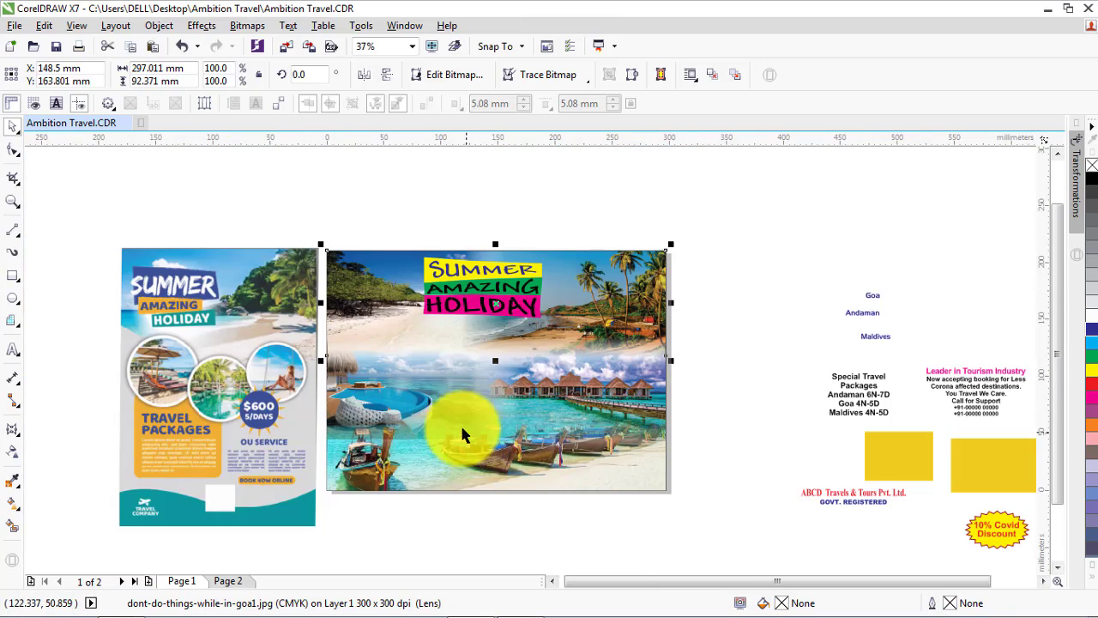
scroll(447, 415, up, 3)
drag(924, 275, 155, 436)
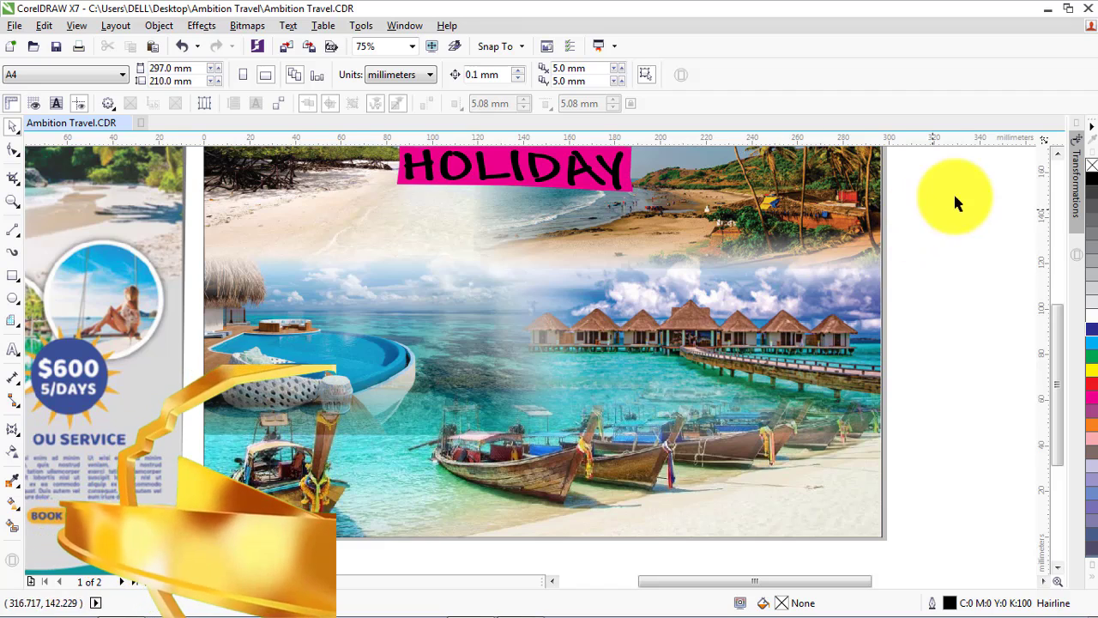
drag(960, 192, 172, 420)
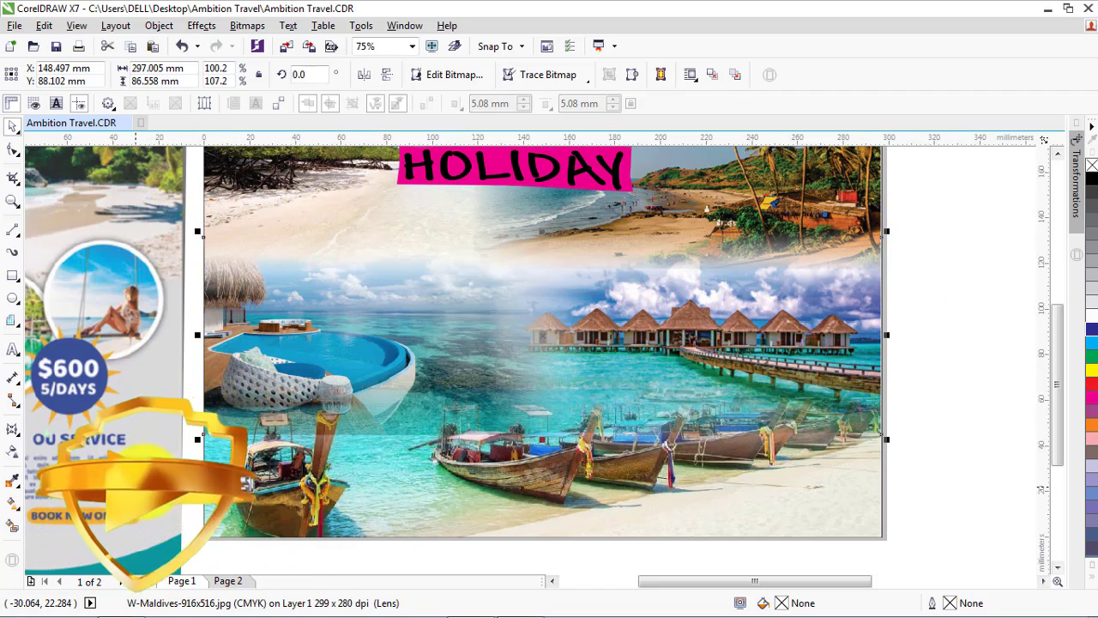
click(13, 453)
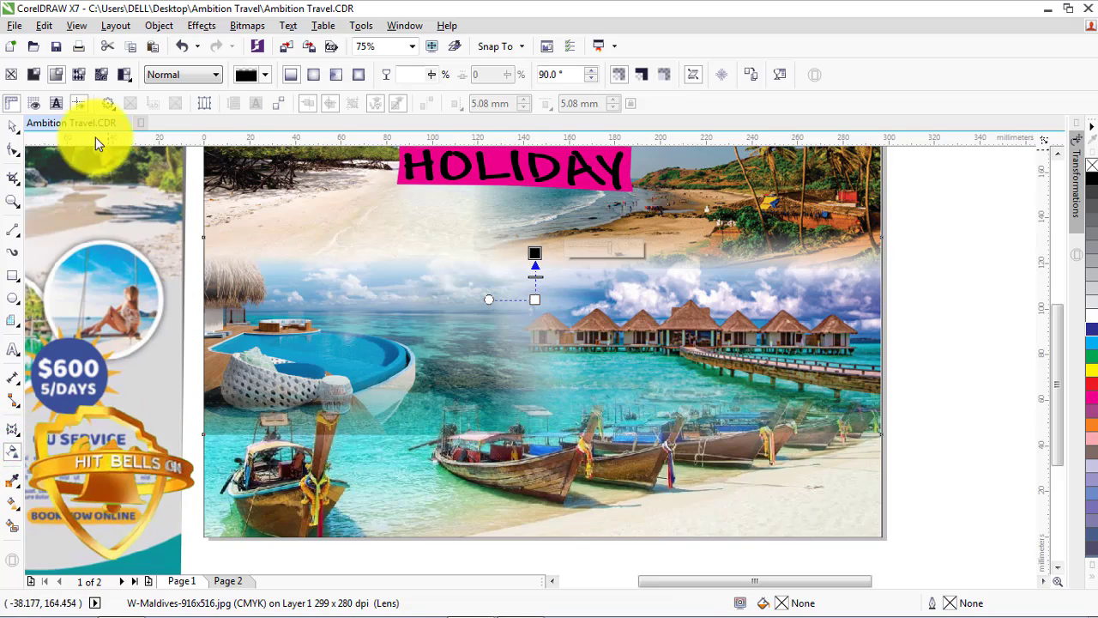
click(13, 126)
Move the SUMMER AMAZING HOLIDAY banner stack up about 6.5 mm, closer to the flyer's upper edge, and dismiss the text update notice
click(639, 200)
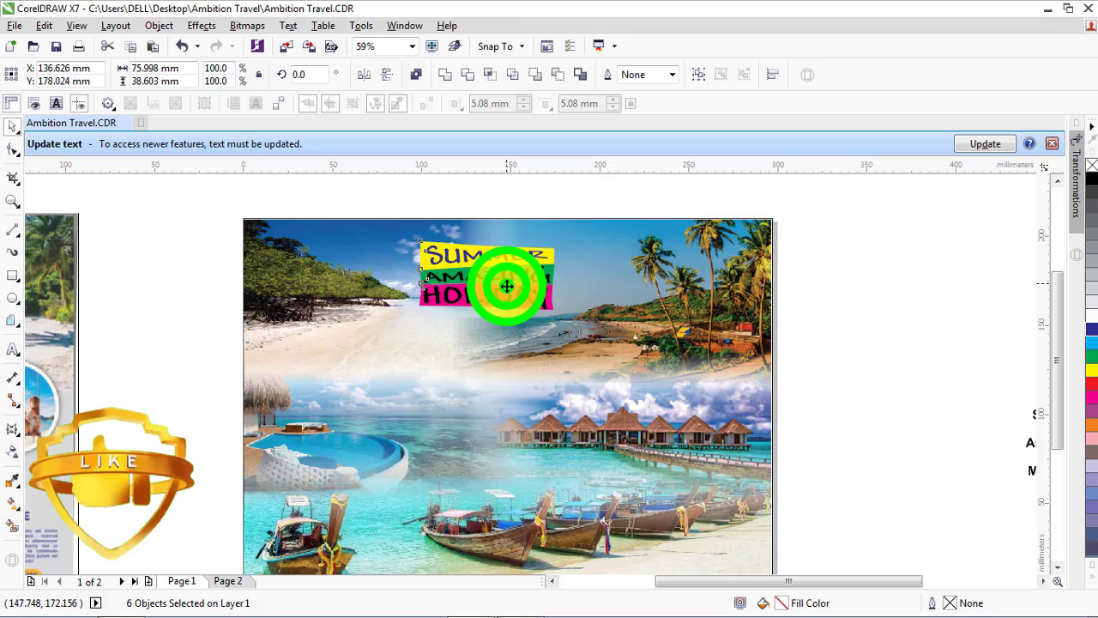
click(1052, 143)
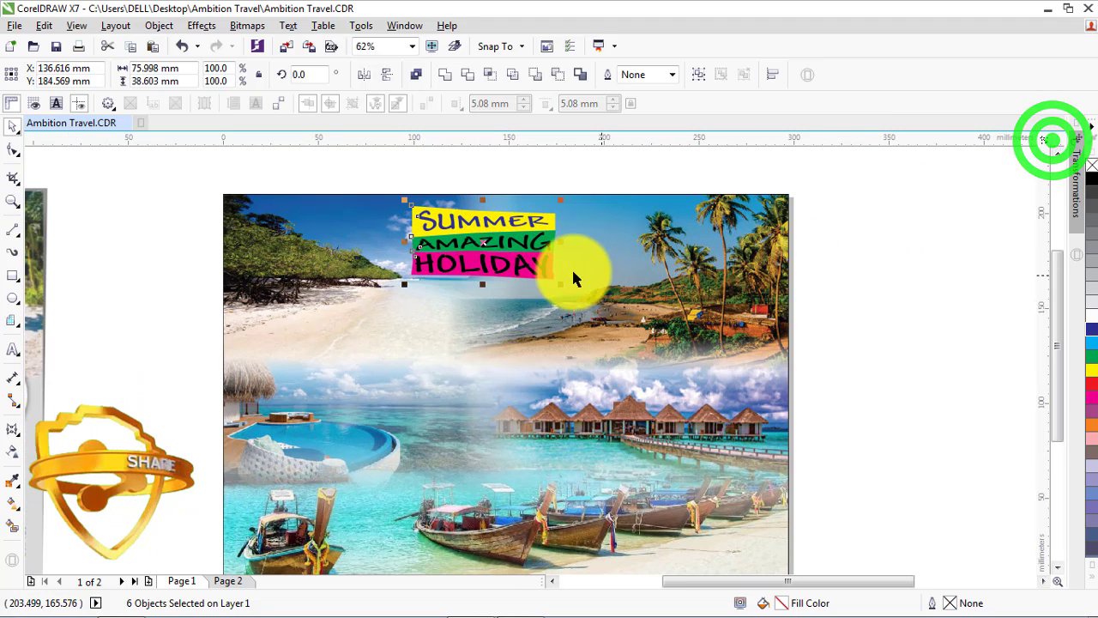
click(156, 163)
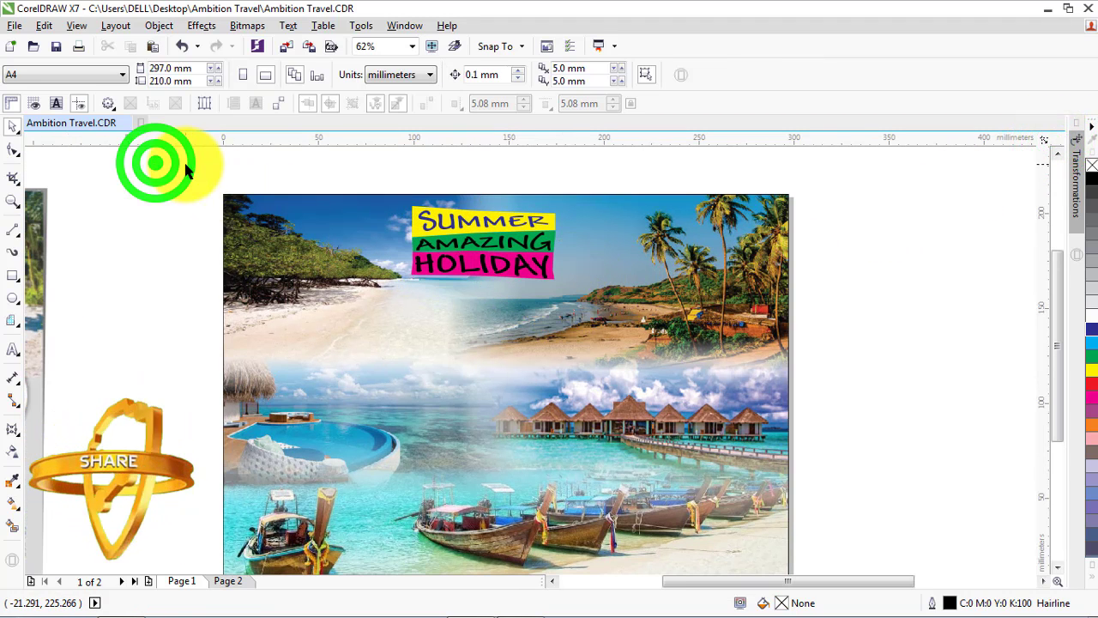
Draw a circle beside the flyer and set its width and height to 48 mm
click(13, 298)
drag(144, 319, 197, 376)
double_click(180, 67)
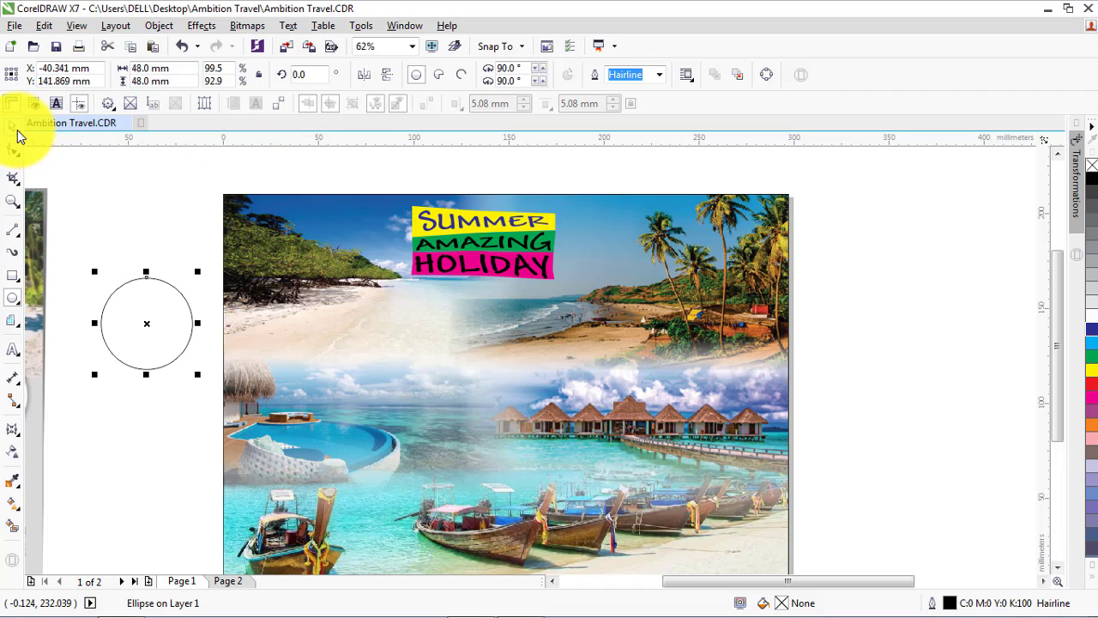
click(137, 199)
Import the taj-exotica-havelock-island photo from the Andaman folder, place it over the flyer, and delete it again
click(287, 46)
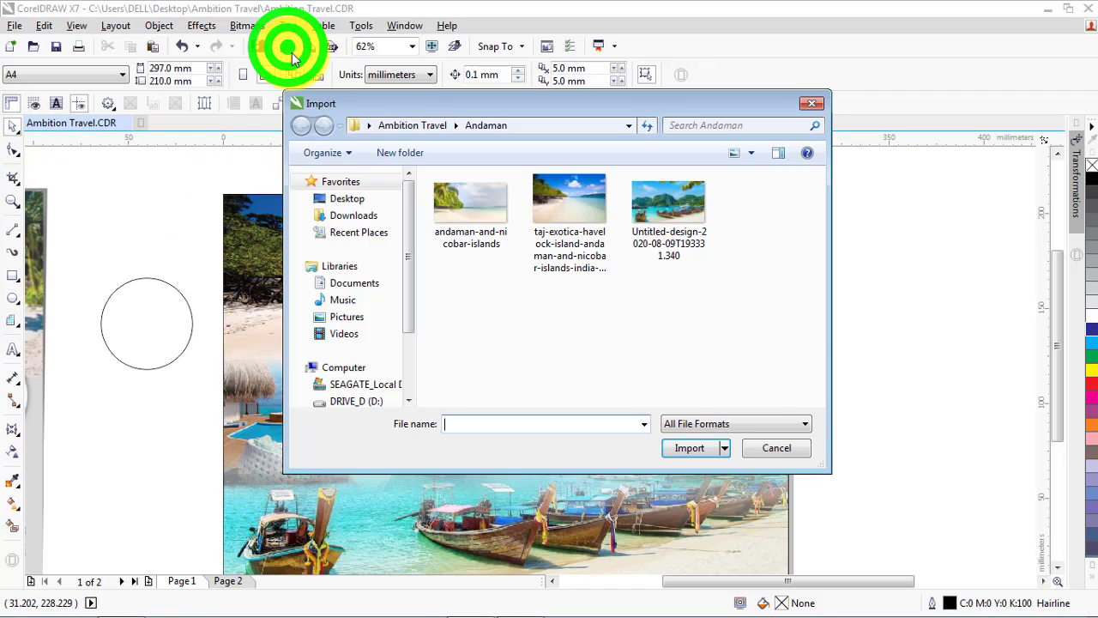
click(395, 127)
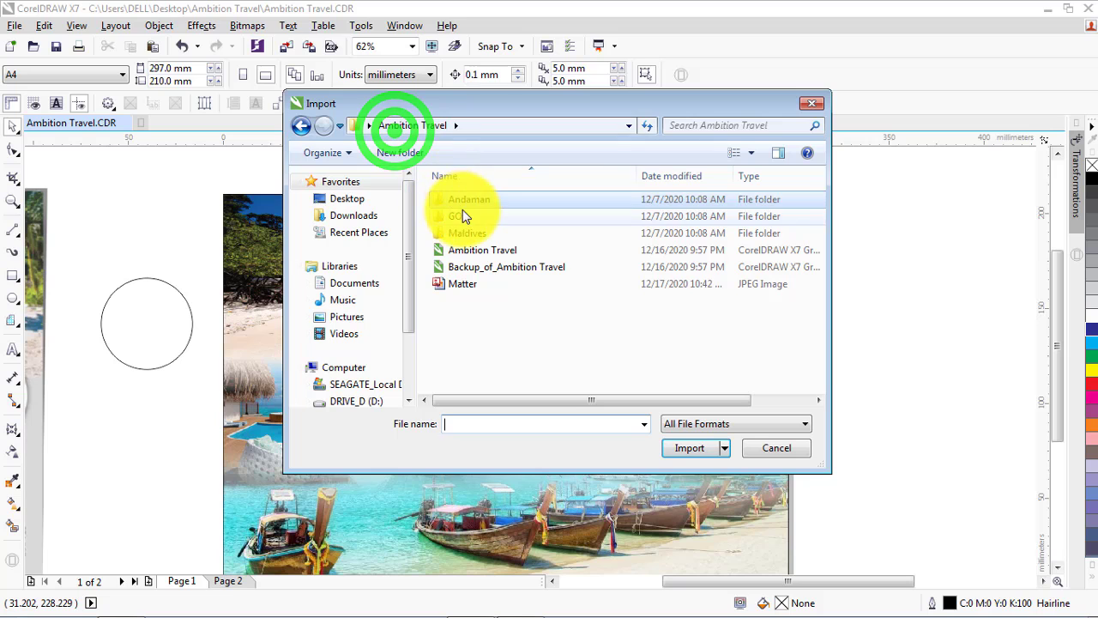
double_click(458, 197)
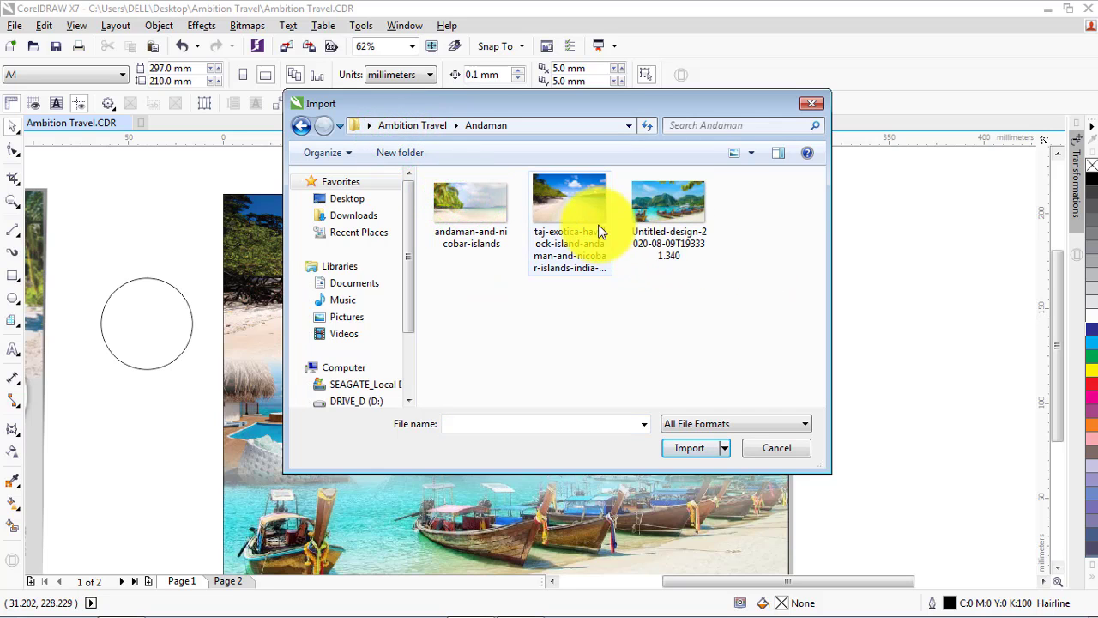
click(575, 213)
click(689, 448)
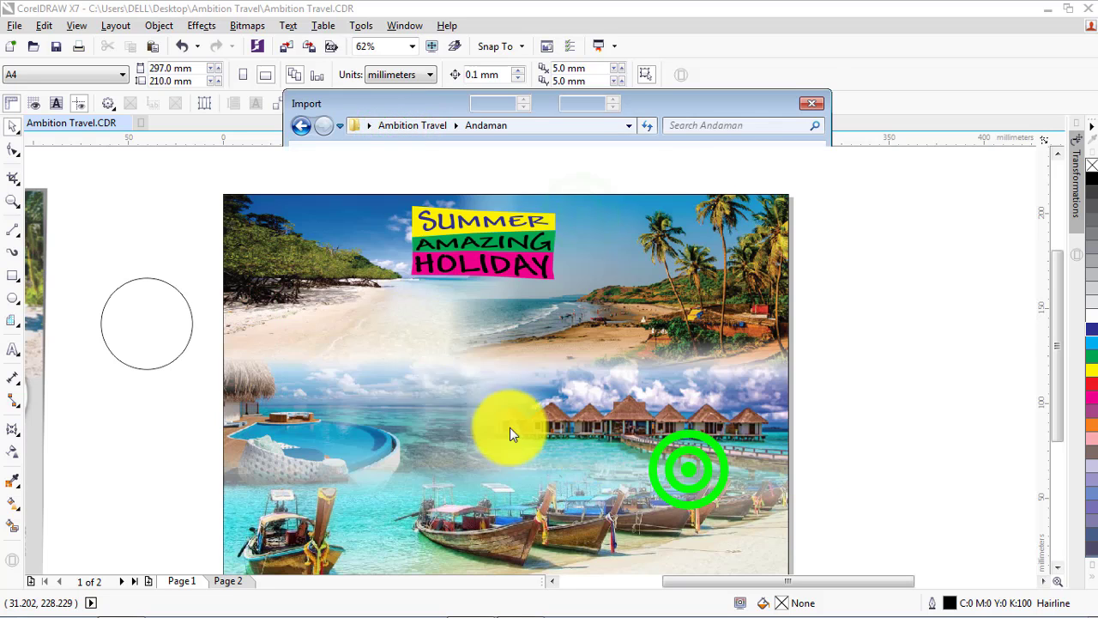
click(175, 240)
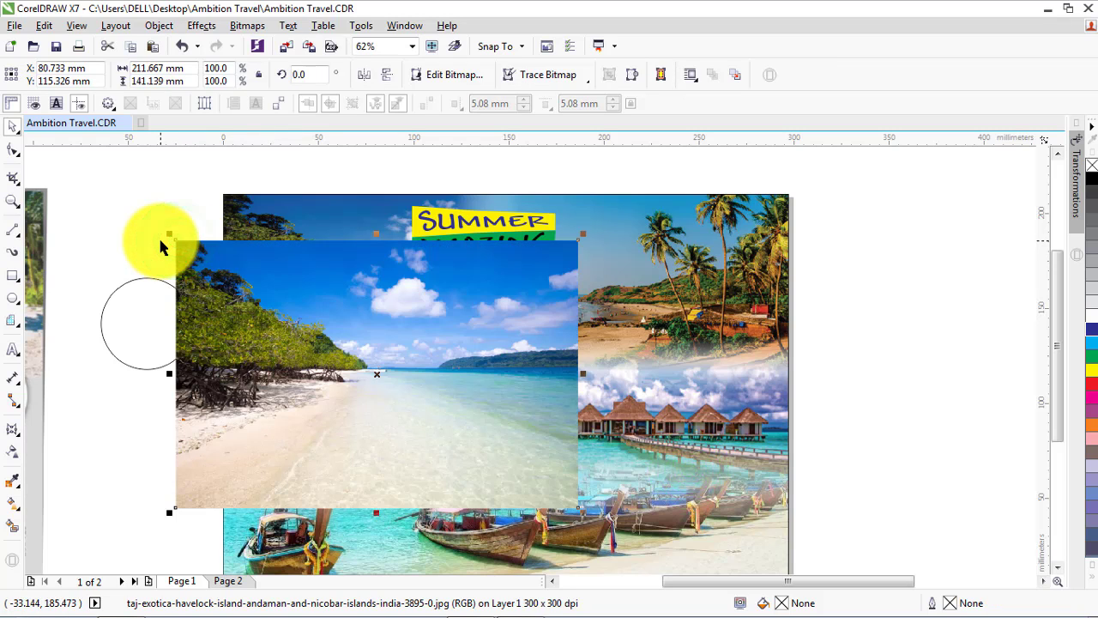
key(Delete)
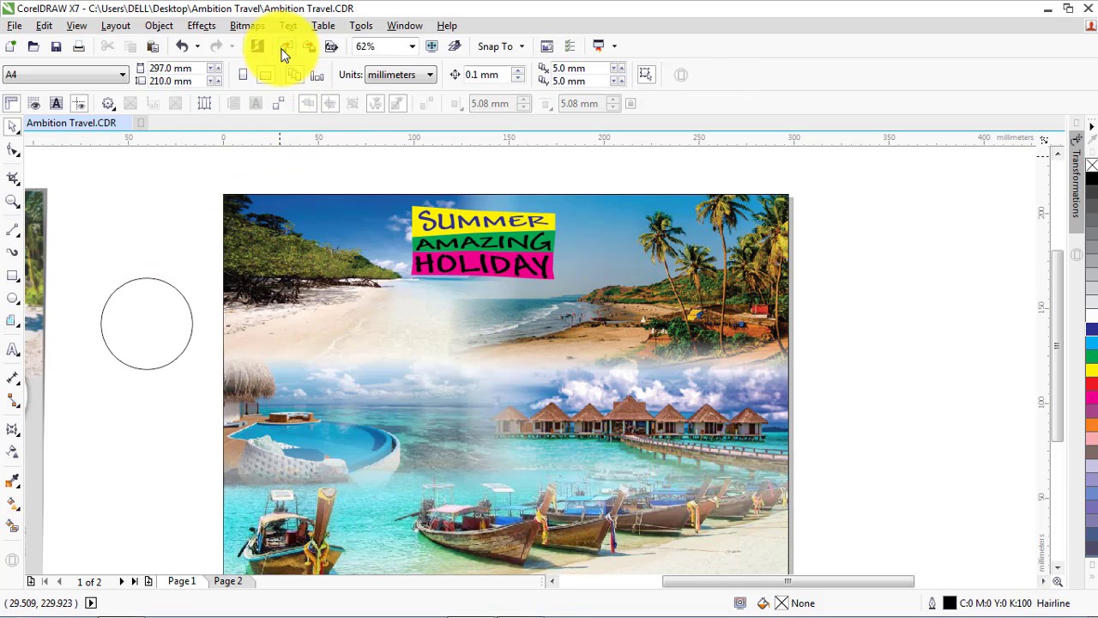
Import the Untitled-design boats photo from the Andaman folder, place it over the flyer, and delete it again
click(284, 46)
click(653, 225)
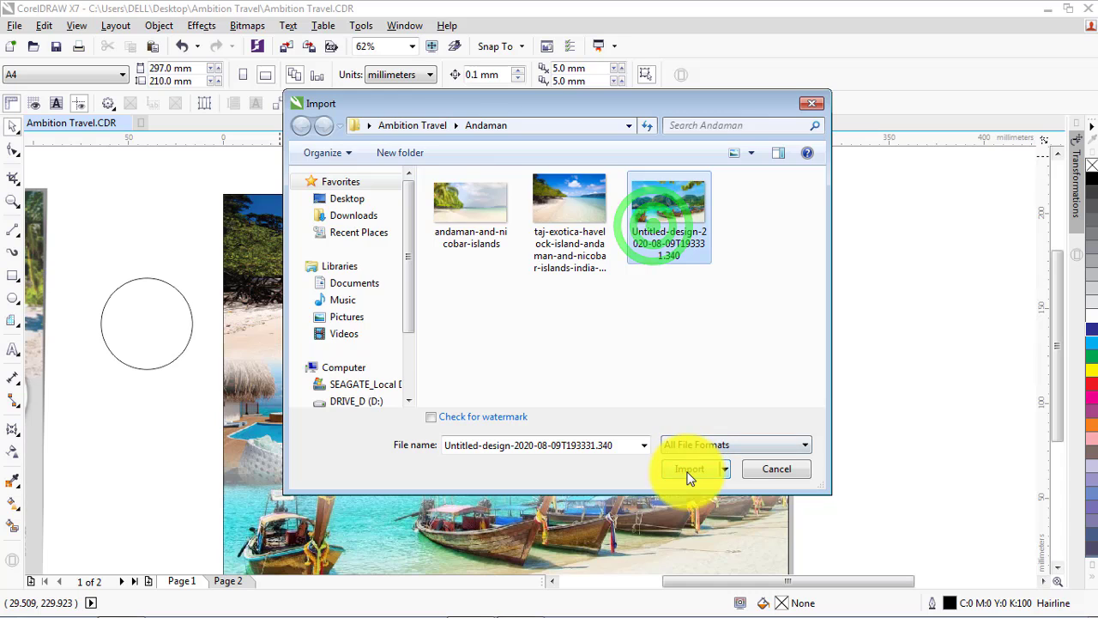
click(690, 474)
click(259, 274)
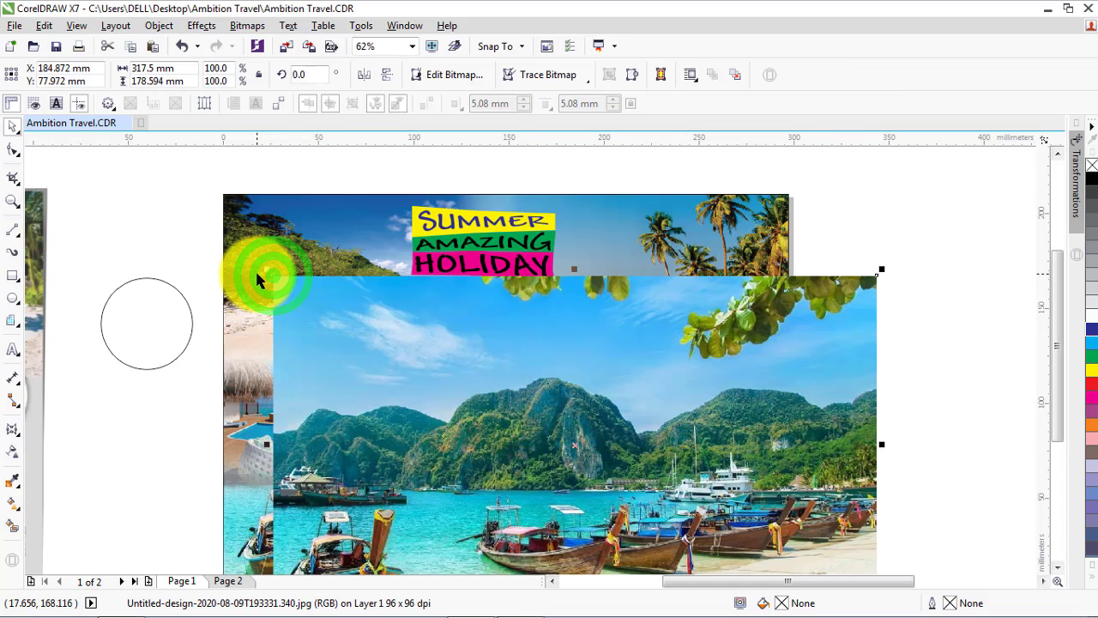
key(Delete)
Import the taj-exotica-havelock-island photo from the Andaman folder and place it on the flyer
click(289, 46)
click(553, 220)
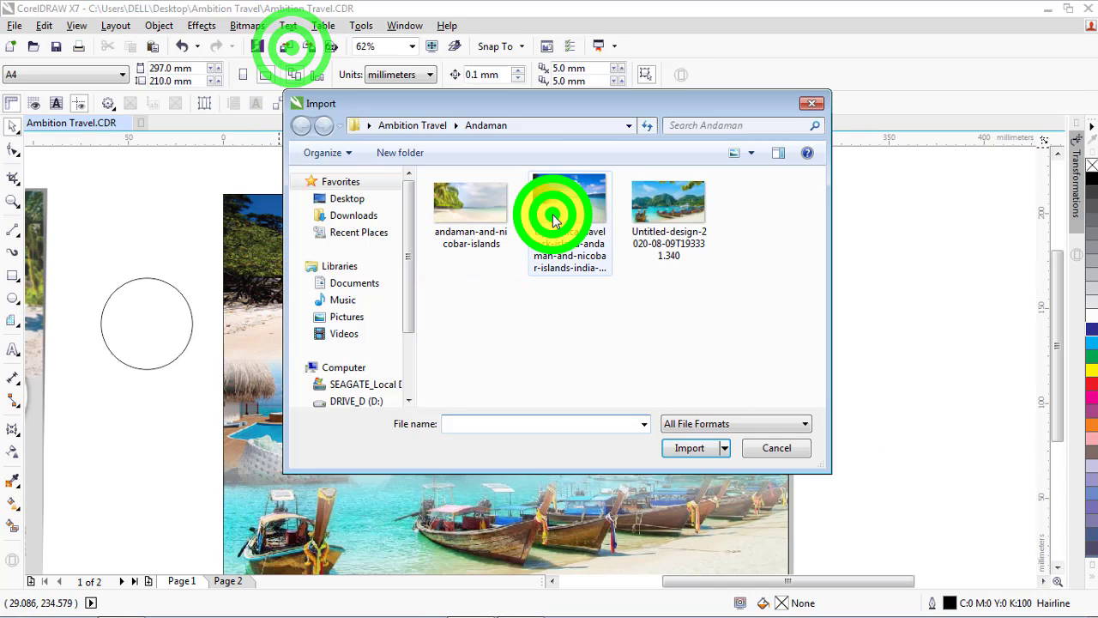
click(684, 472)
click(253, 288)
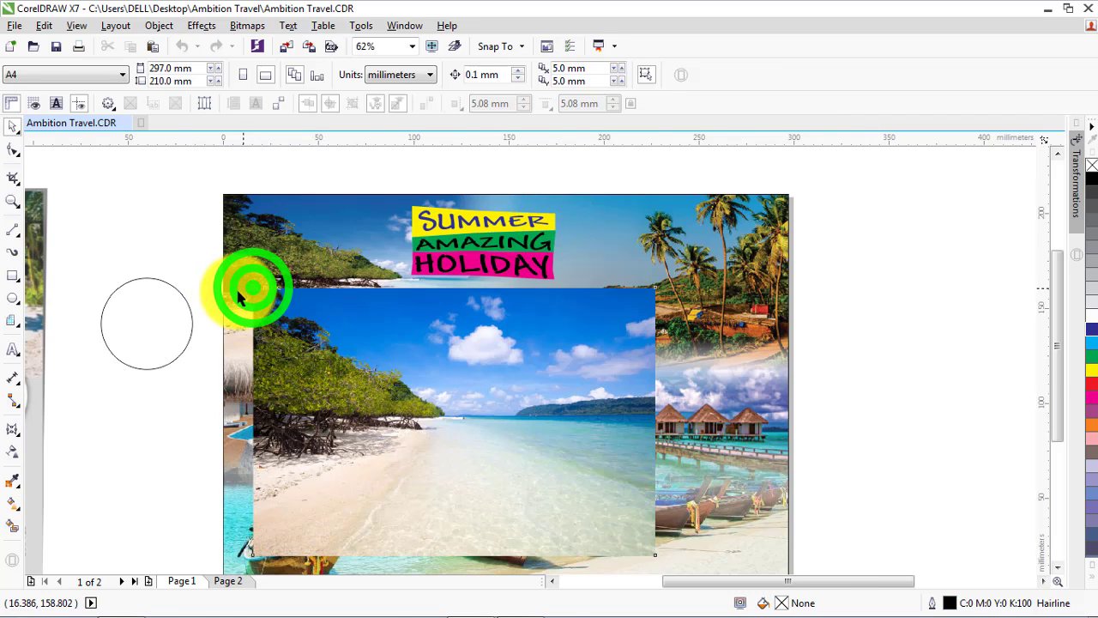
Shrink the imported Andaman beach photo to about 71 × 47 mm and position it over the empty circle beside the flyer
scroll(224, 231, down, 2)
click(297, 332)
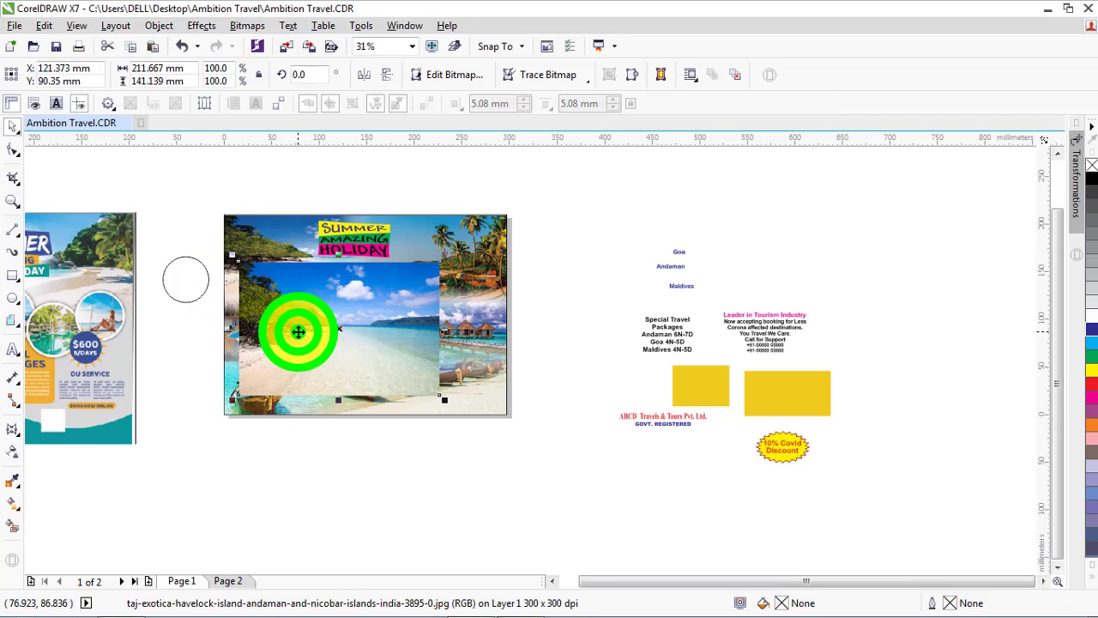
drag(298, 332, 215, 318)
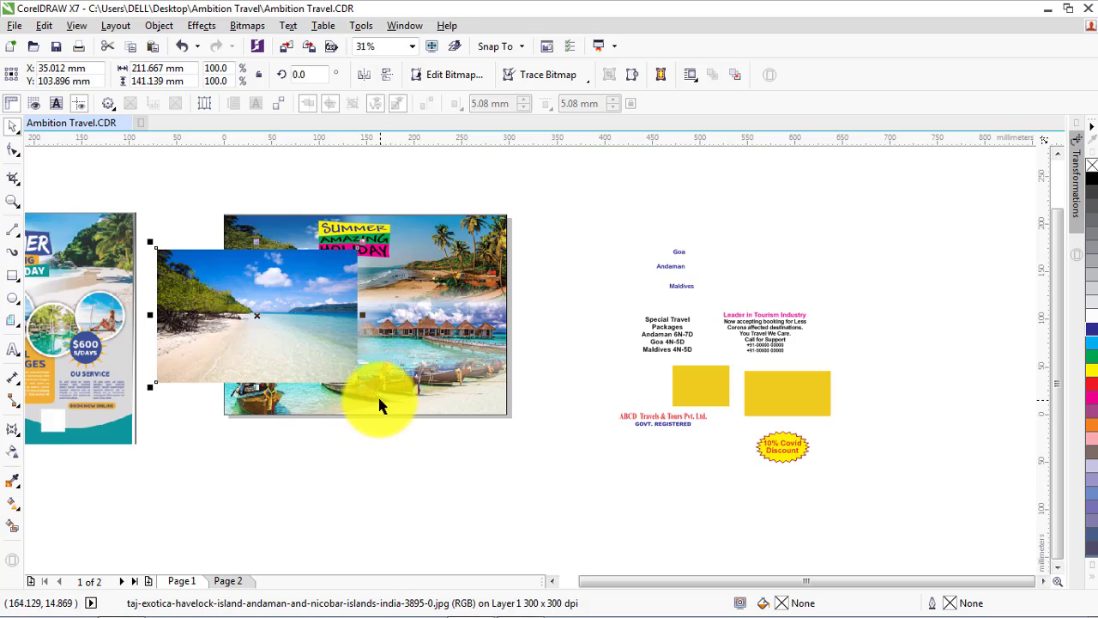
drag(362, 386, 215, 314)
scroll(157, 252, up, 2)
scroll(194, 299, up, 2)
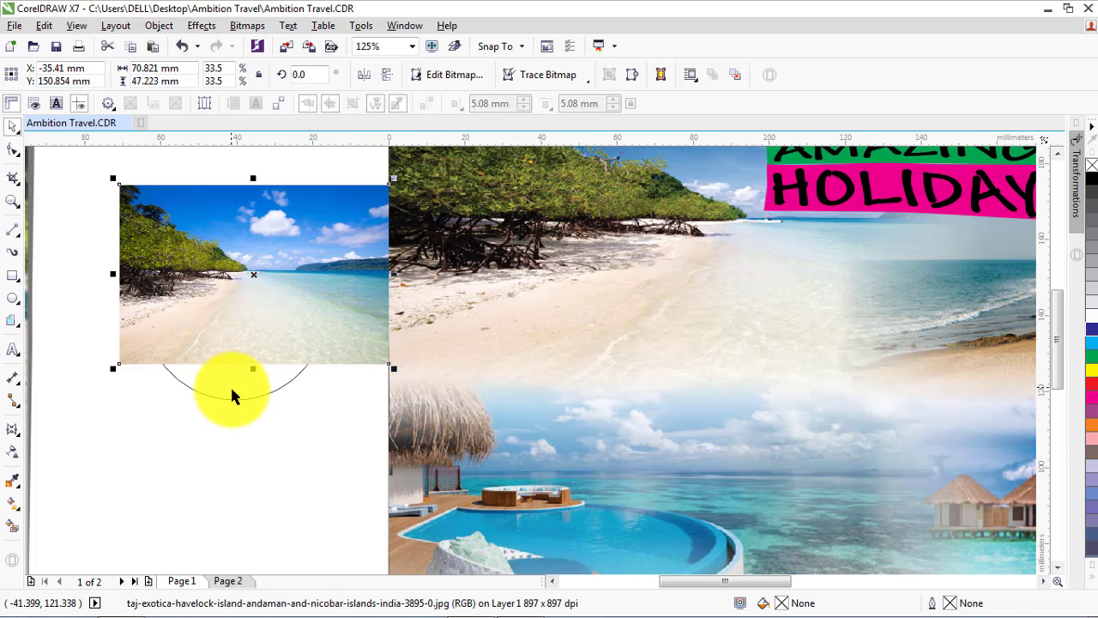
Align the centres of the small beach photo and the circle, and enlarge the photo from its centre to about 74 × 49 mm
shift+click(229, 388)
key(e)
key(c)
click(185, 184)
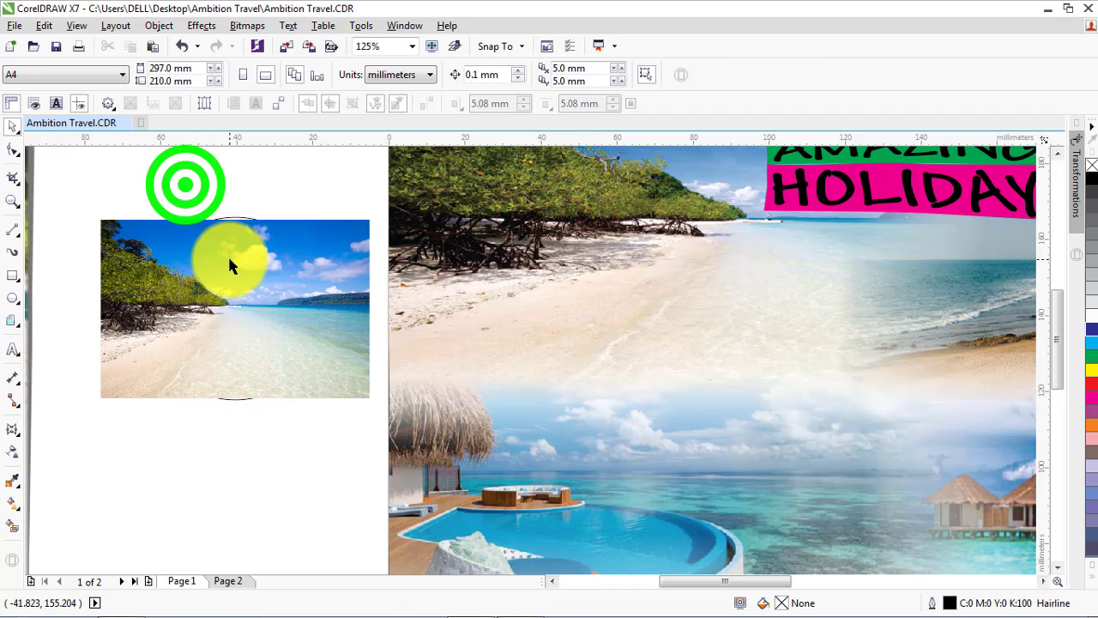
click(228, 258)
mouse_move(373, 216)
mouse_down()
mouse_move(380, 203)
mouse_move(376, 215)
mouse_up()
click(226, 197)
Shift the small beach photo down about 4 mm and bring the circle to the front of the layer
click(219, 258)
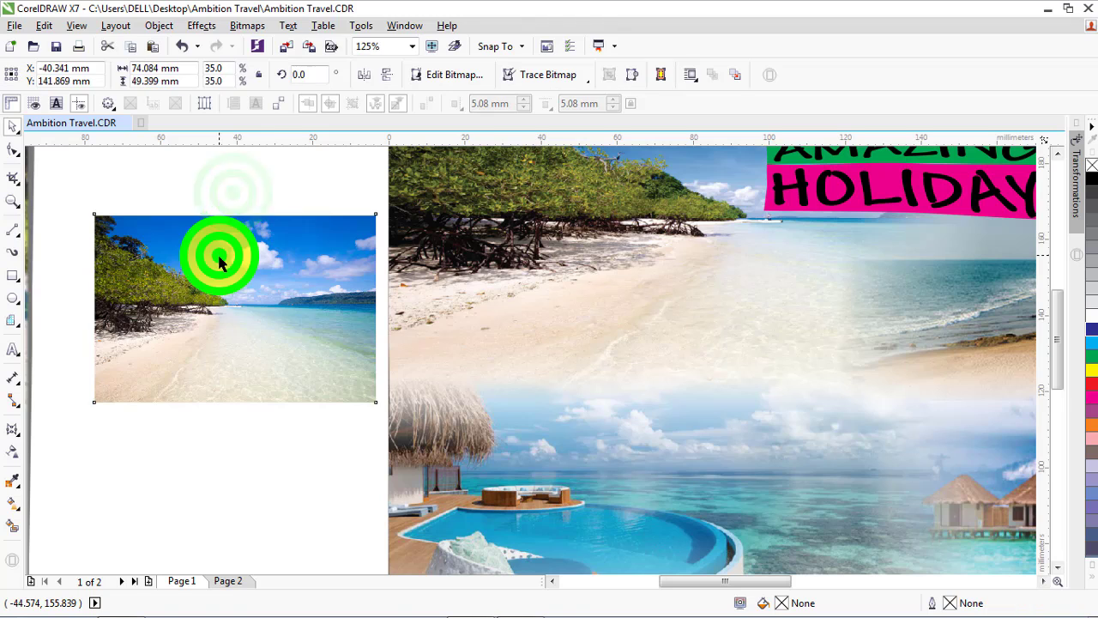
drag(220, 260, 220, 271)
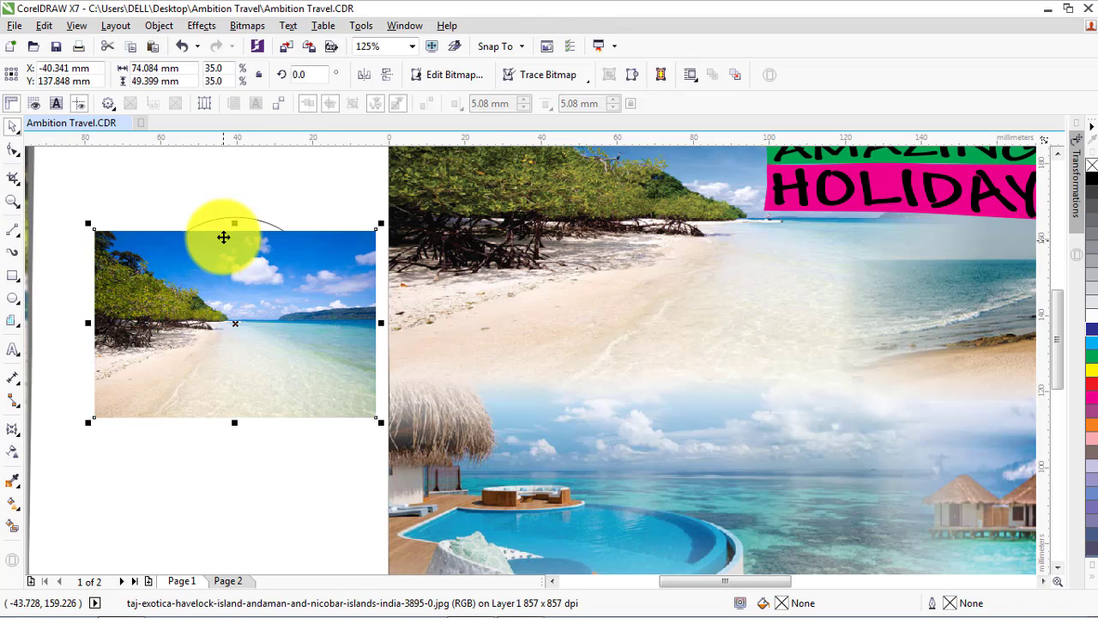
click(227, 224)
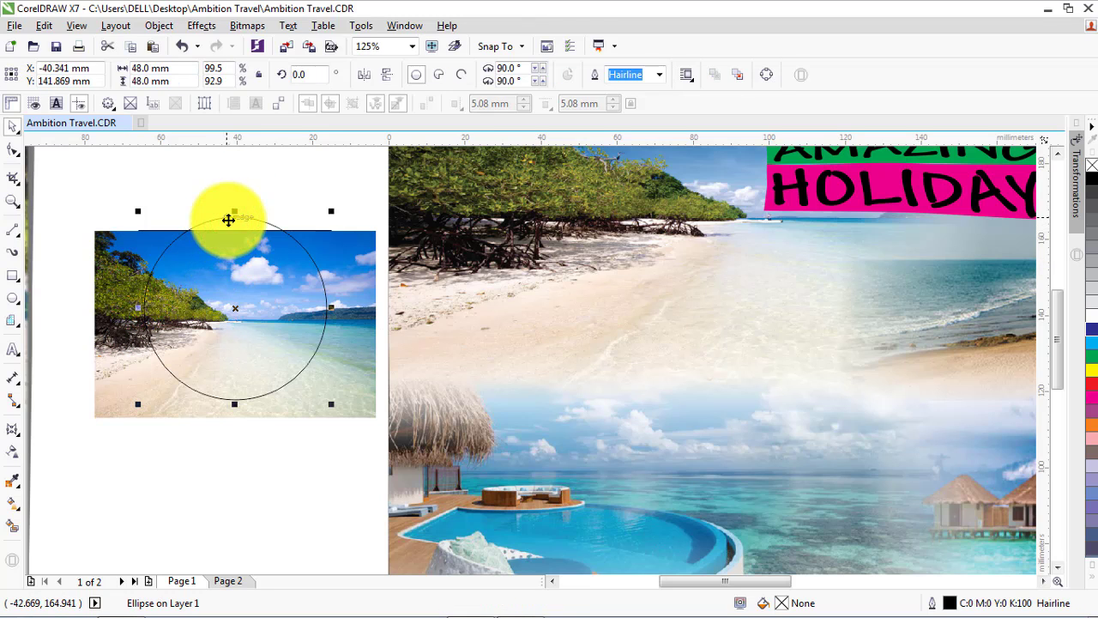
click(338, 260)
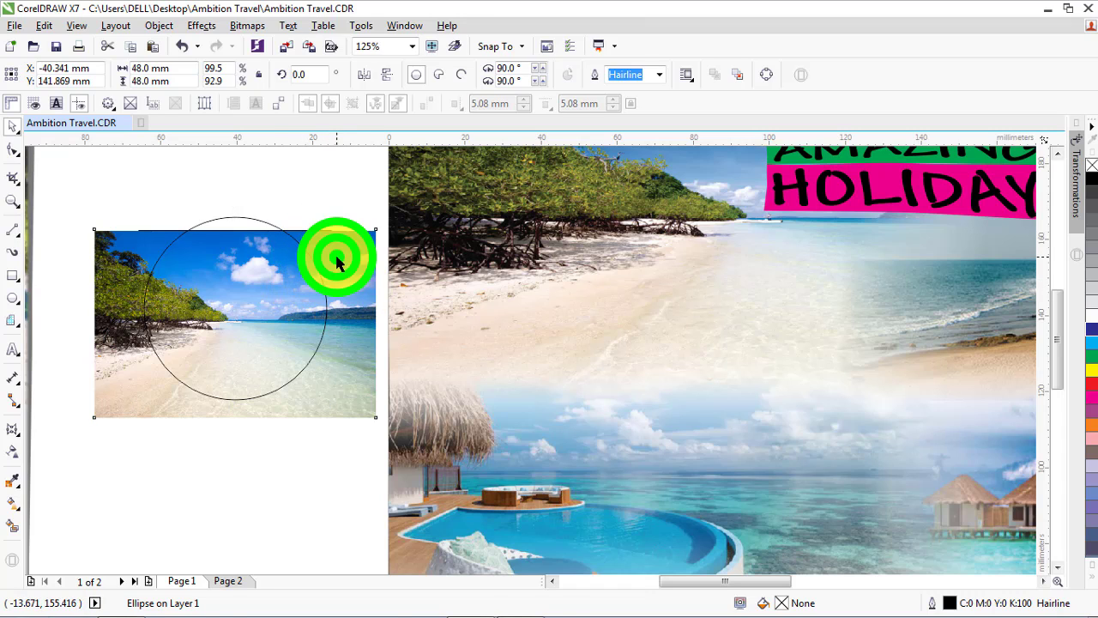
PowerClip the small beach photo inside the 48 mm circle
click(98, 257)
right_click(119, 278)
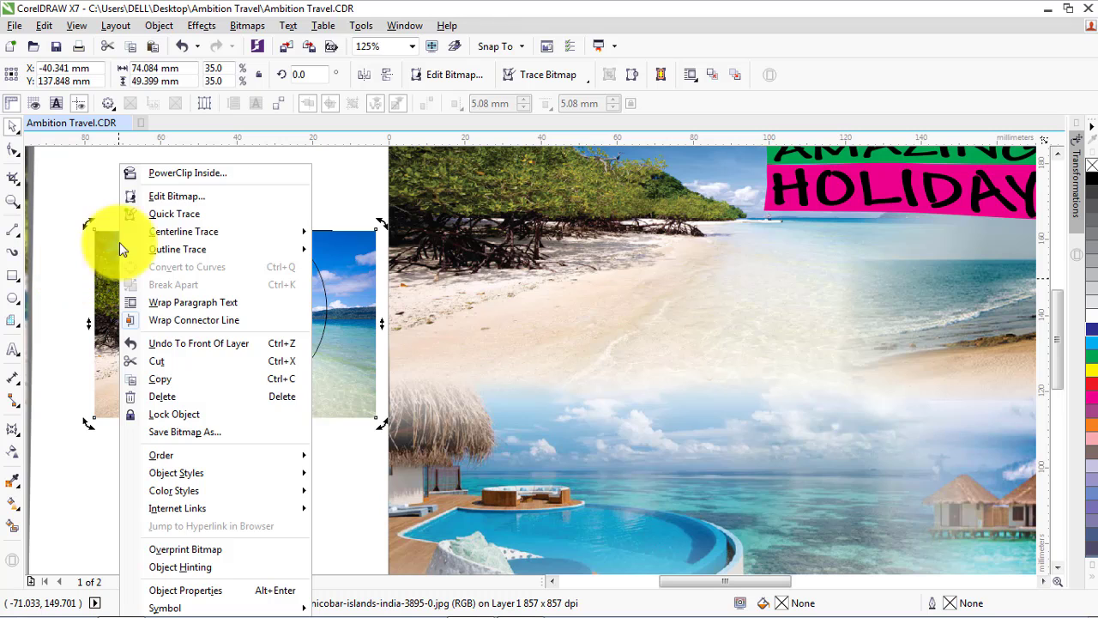
click(212, 173)
click(225, 227)
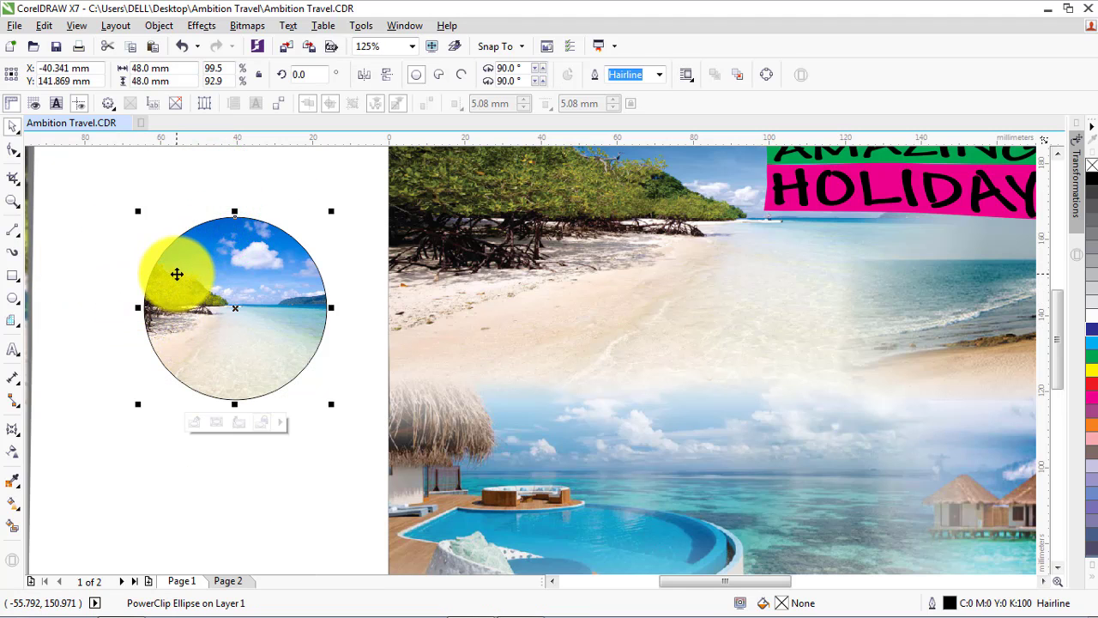
scroll(177, 274, up, 2)
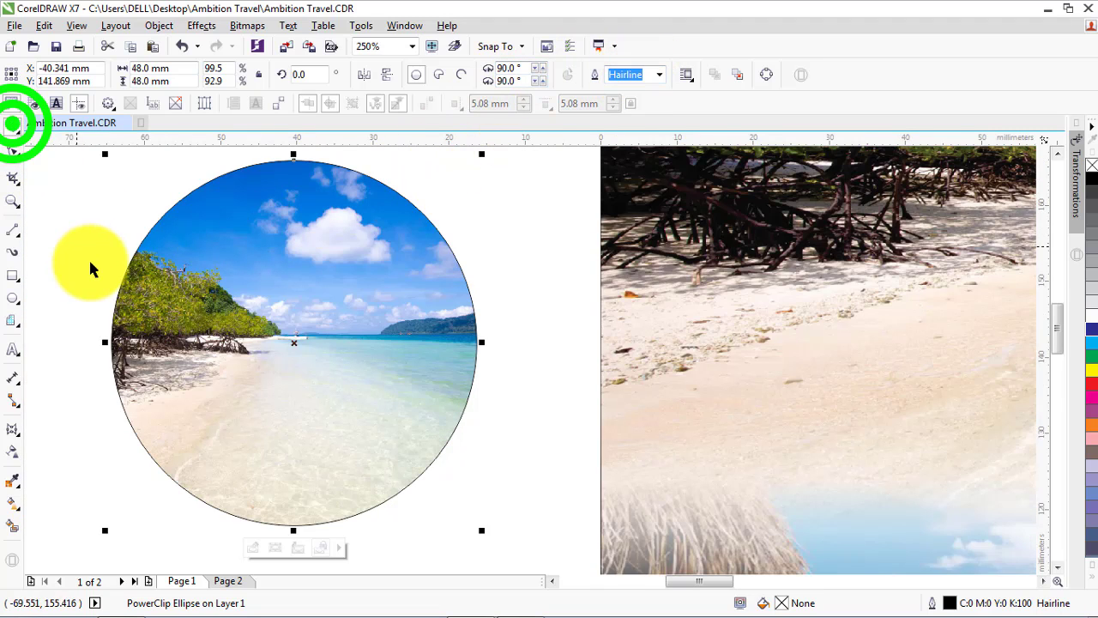
Move the circular beach picture onto the flyer over the left-hand sand area and set its outline width to 3.0 pt
scroll(154, 314, down, 1)
scroll(133, 316, down, 1)
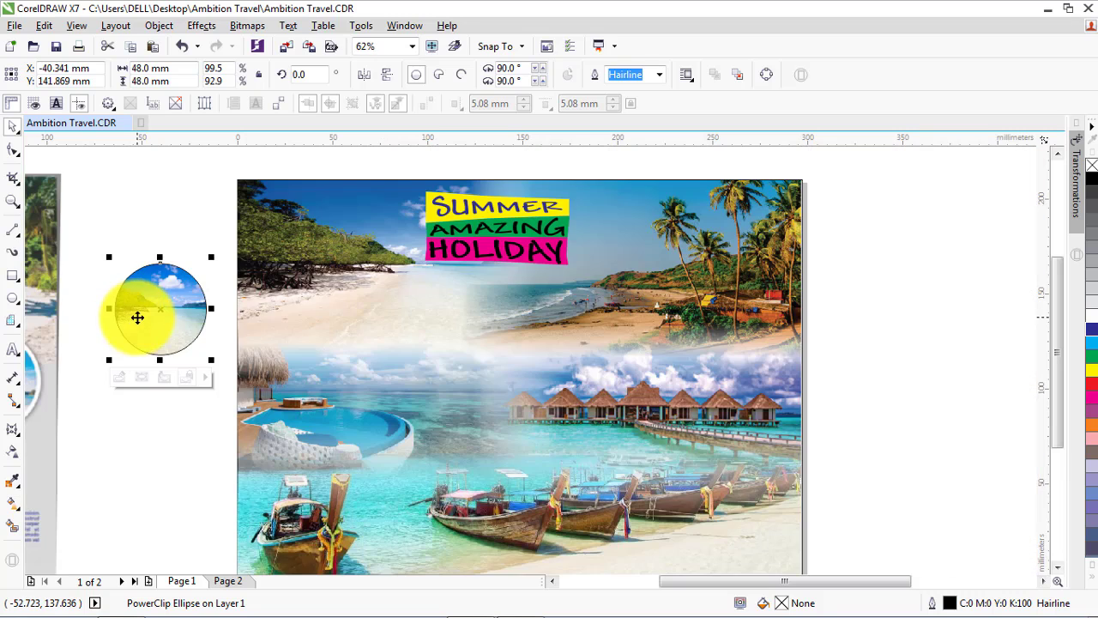
drag(137, 317, 347, 319)
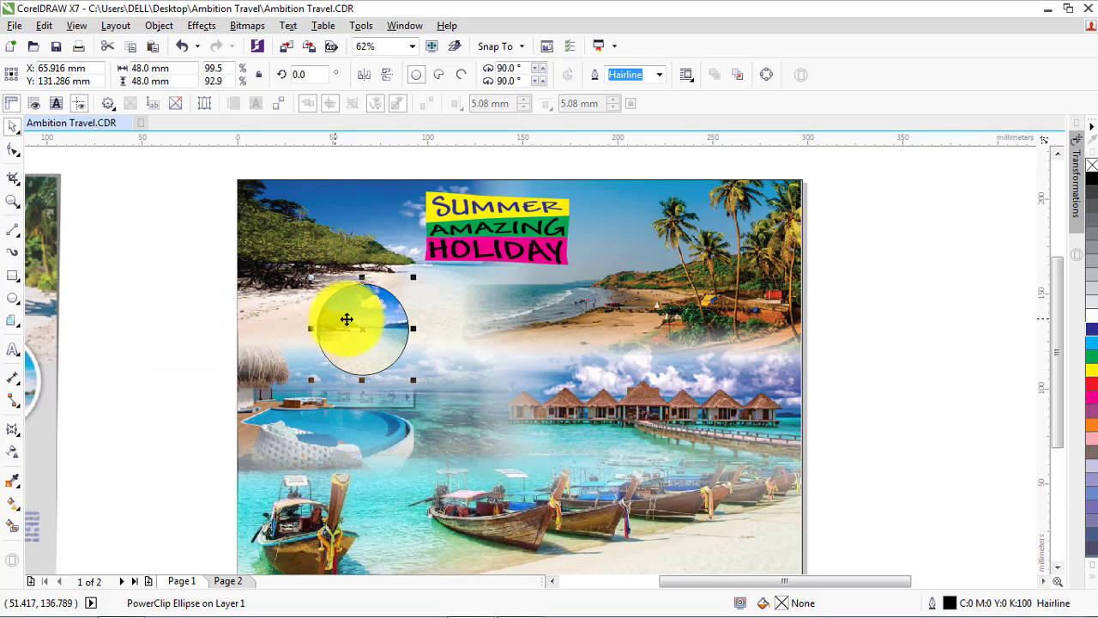
click(658, 74)
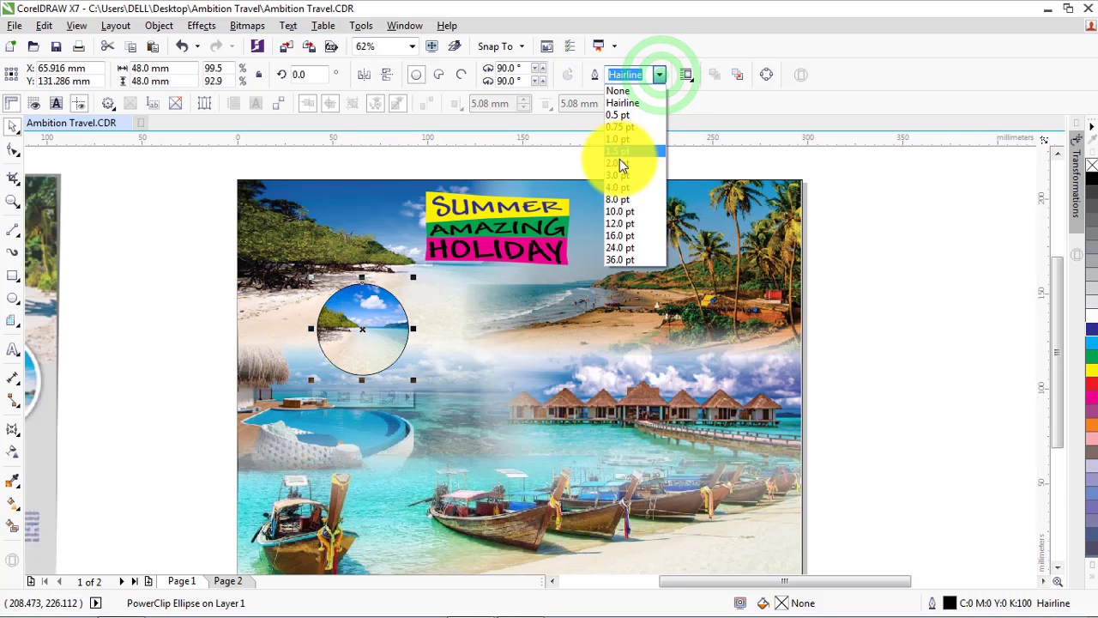
click(619, 175)
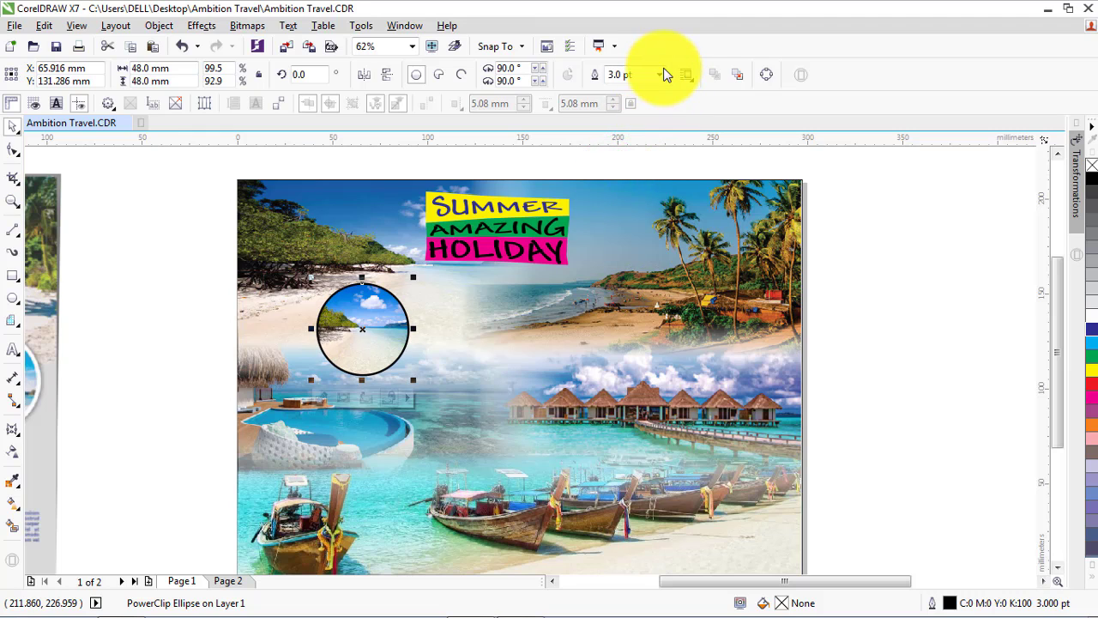
Set the circular beach picture's outline width to 4.0 pt and colour the outline yellow
click(659, 74)
click(619, 186)
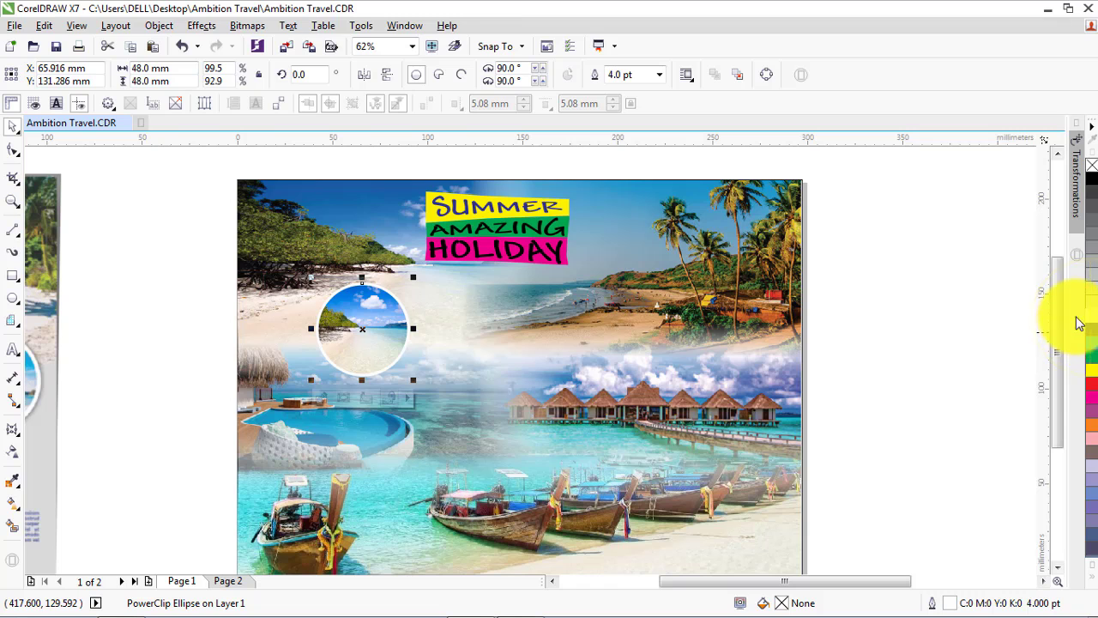
right_click(1092, 371)
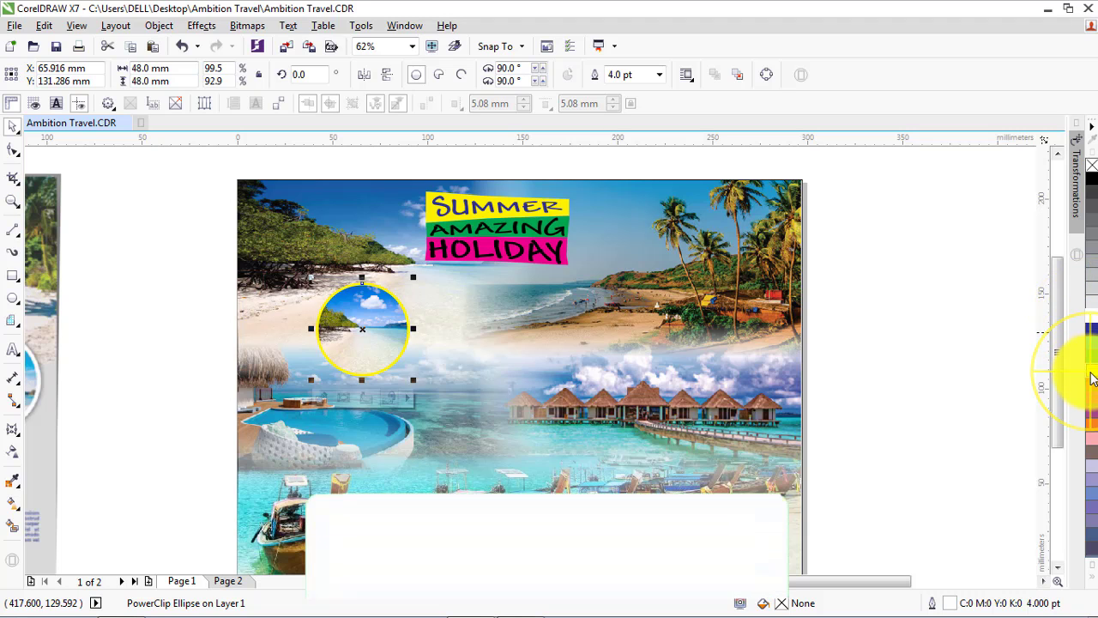
click(160, 301)
drag(175, 266, 447, 395)
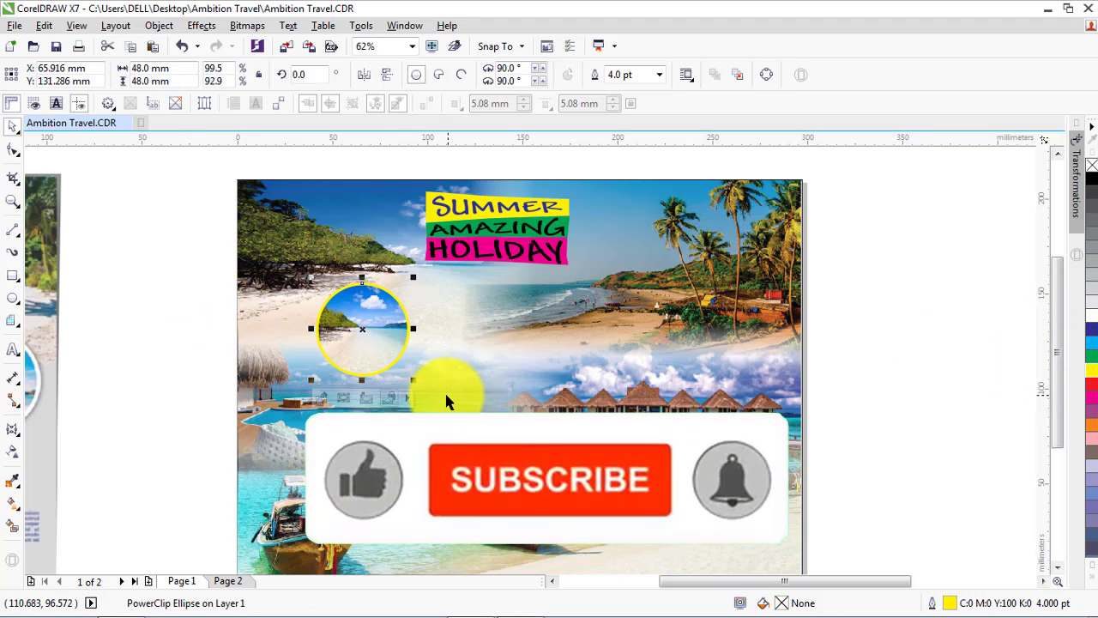
click(152, 306)
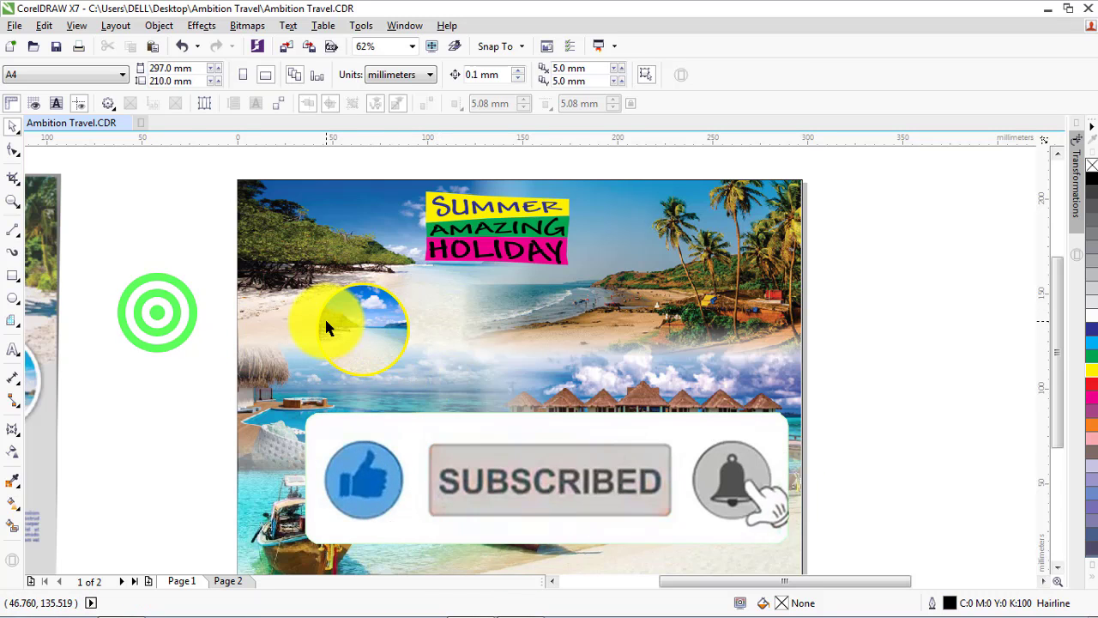
Move the Goa label from beside the page onto the lower part of the circular beach picture, centred horizontally
scroll(326, 319, down, 2)
drag(737, 288, 345, 335)
scroll(343, 337, up, 4)
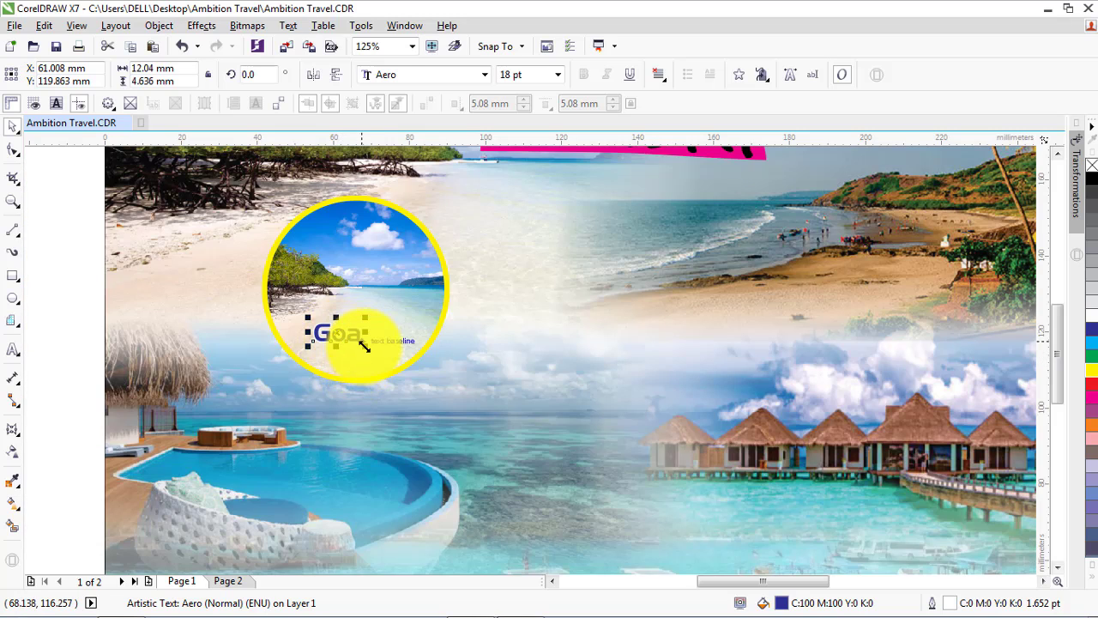
drag(341, 336, 356, 354)
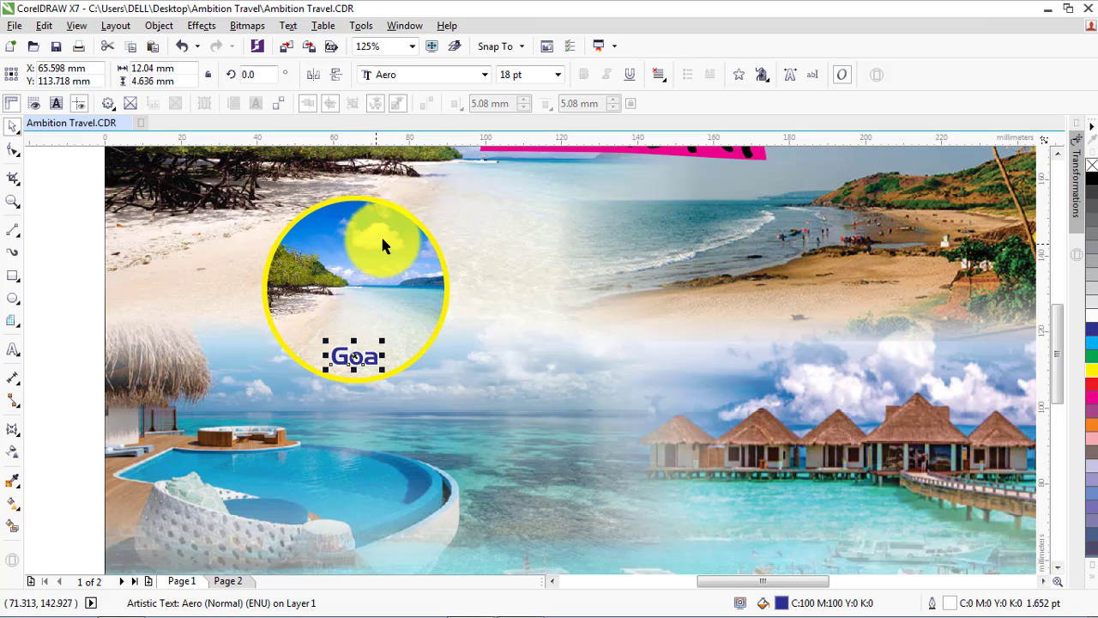
Try cyan and white outlines on the circular beach picture and set the outline back to yellow
click(377, 200)
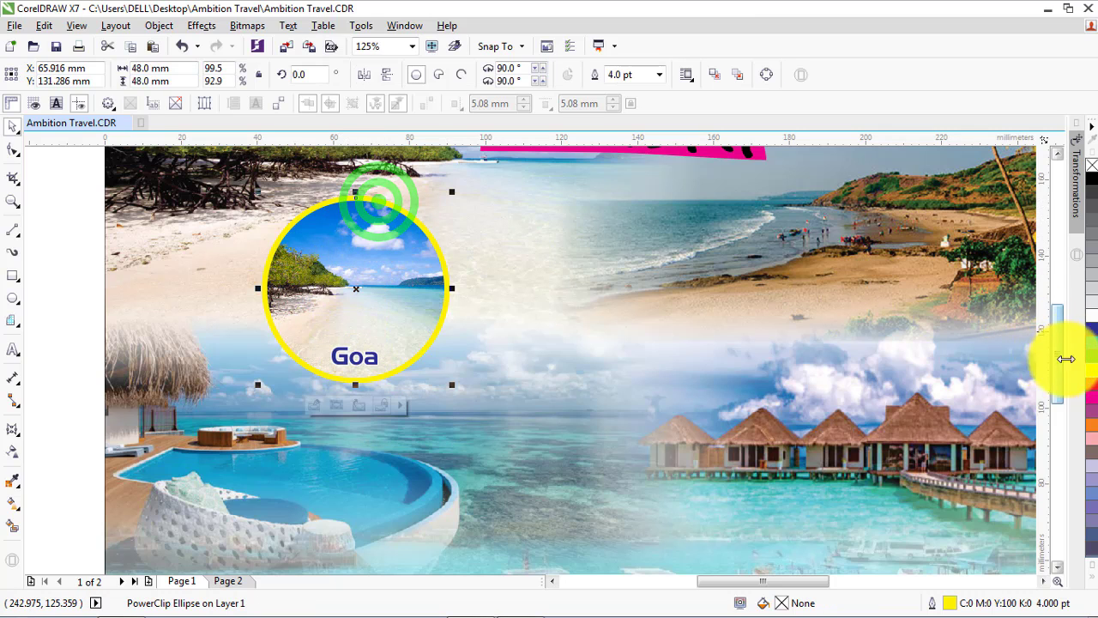
right_click(1093, 345)
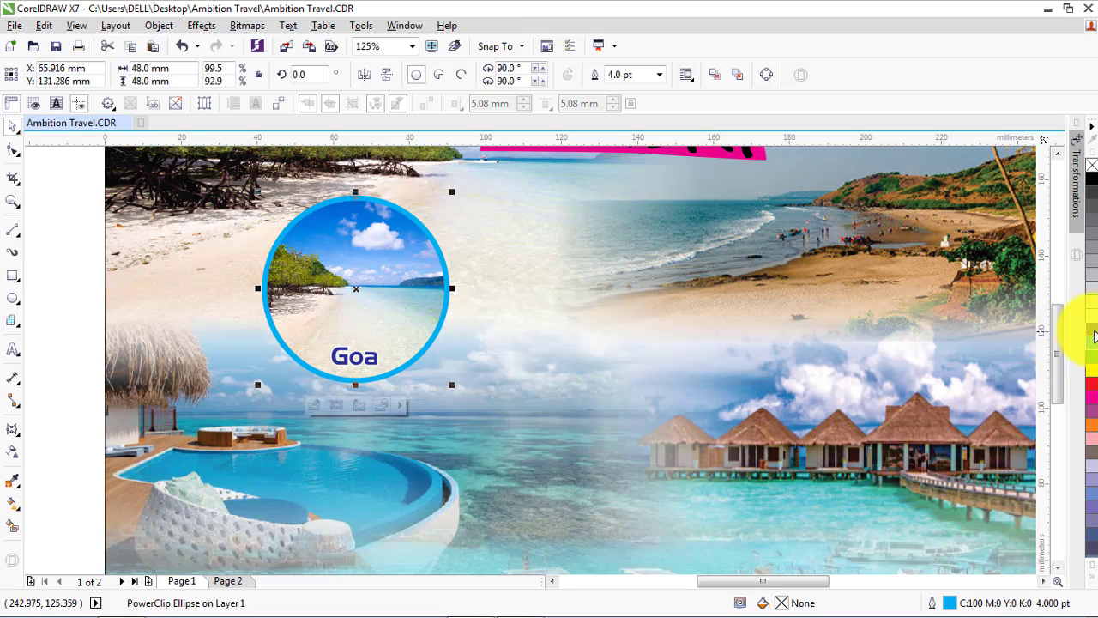
right_click(1093, 321)
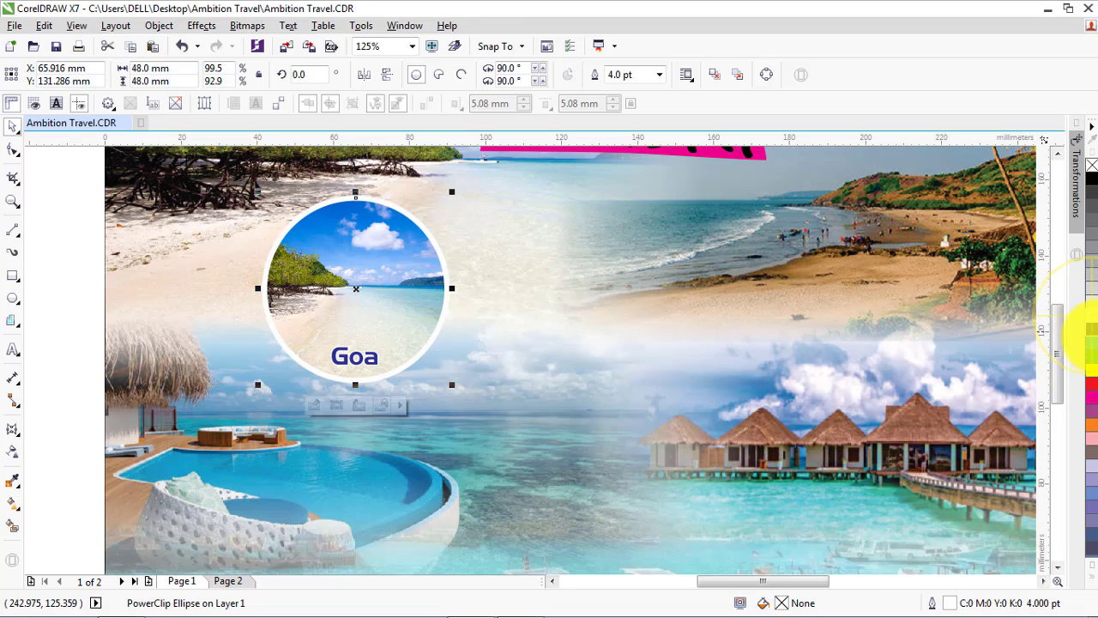
right_click(1093, 371)
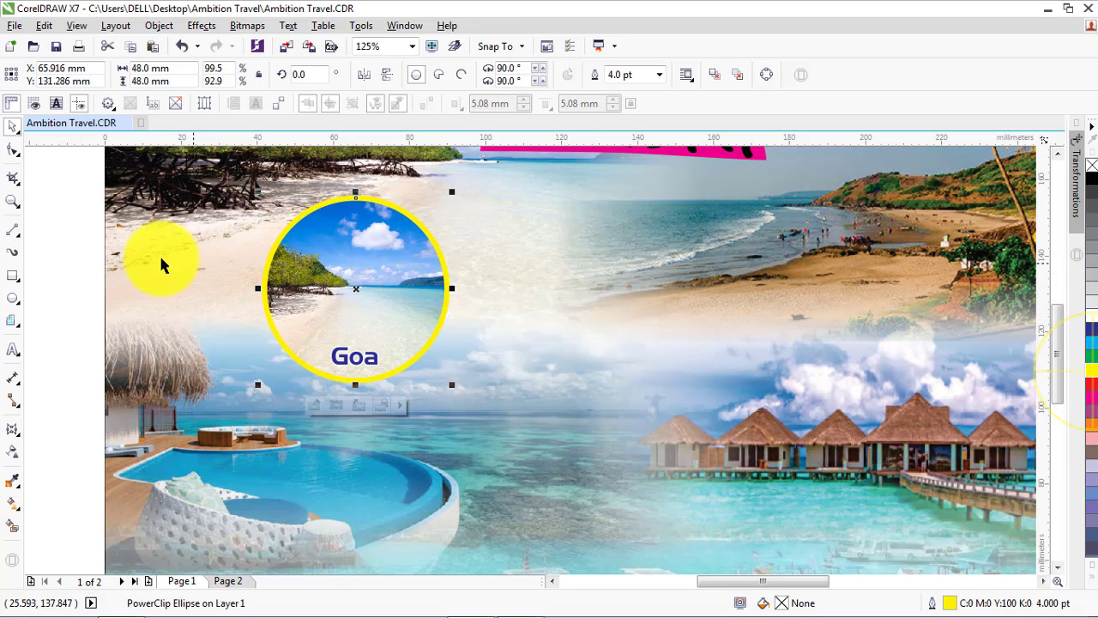
click(78, 247)
Duplicate the circular beach picture without its label, placing the copy about 62 mm to the right and 9 mm lower
scroll(507, 296, down, 2)
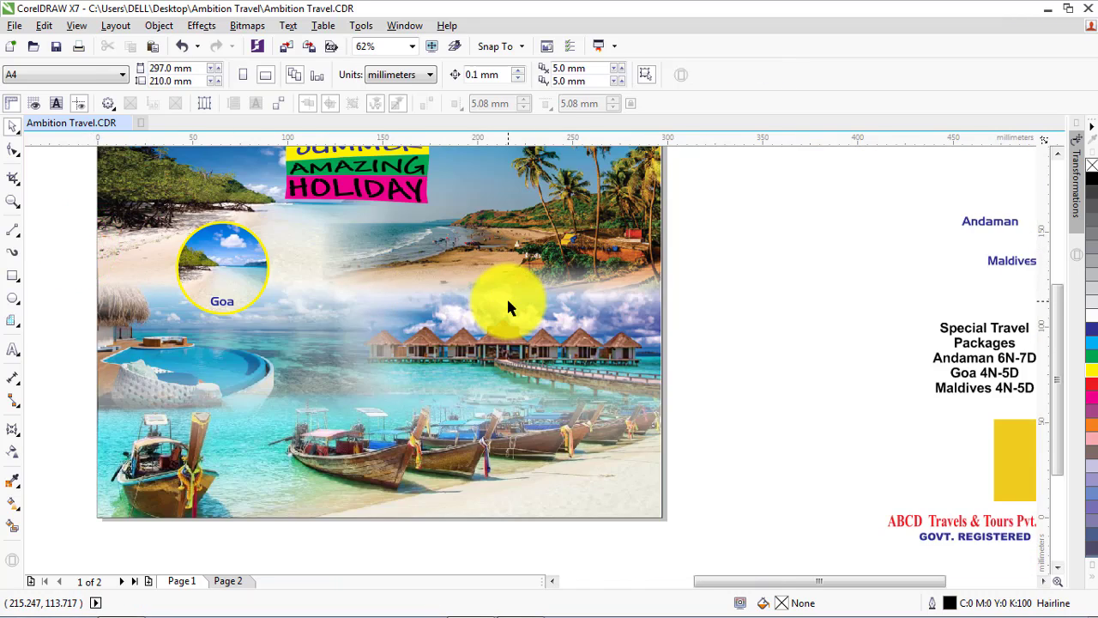
scroll(506, 296, down, 2)
scroll(333, 296, up, 2)
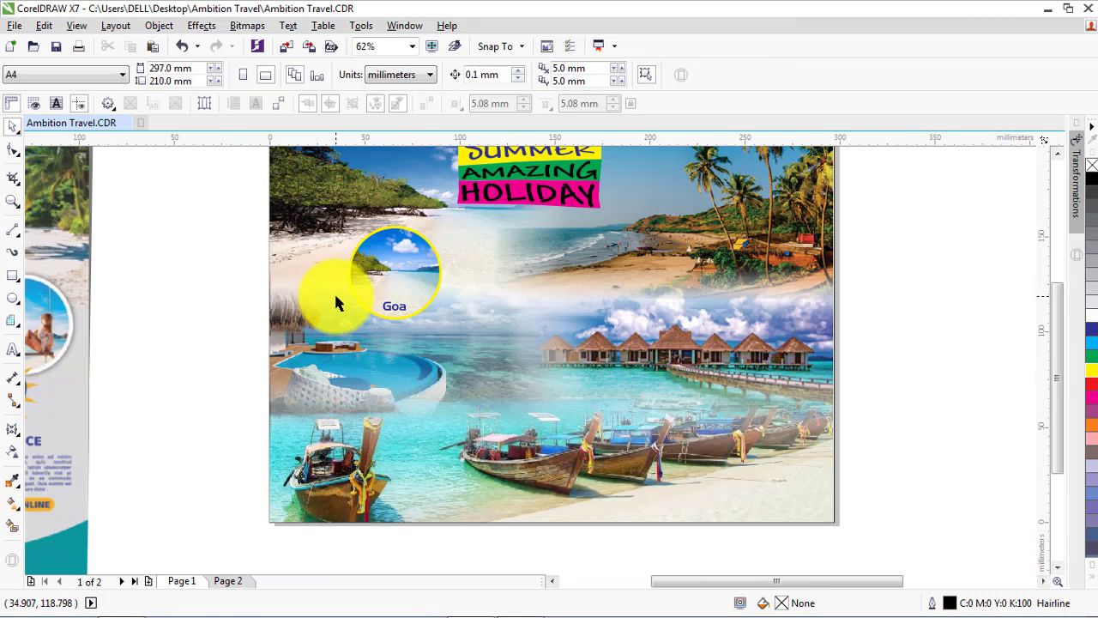
click(386, 274)
drag(387, 272, 521, 288)
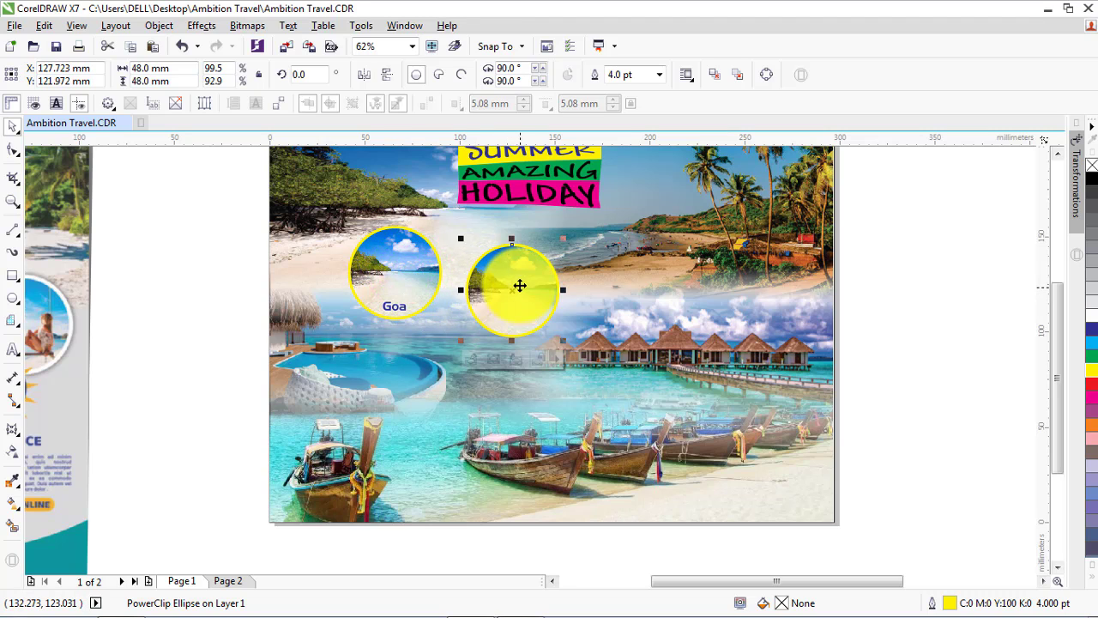
Import GOA-SHACKS.jpg from the GOA folder and place it on the flyer at its original size
click(287, 46)
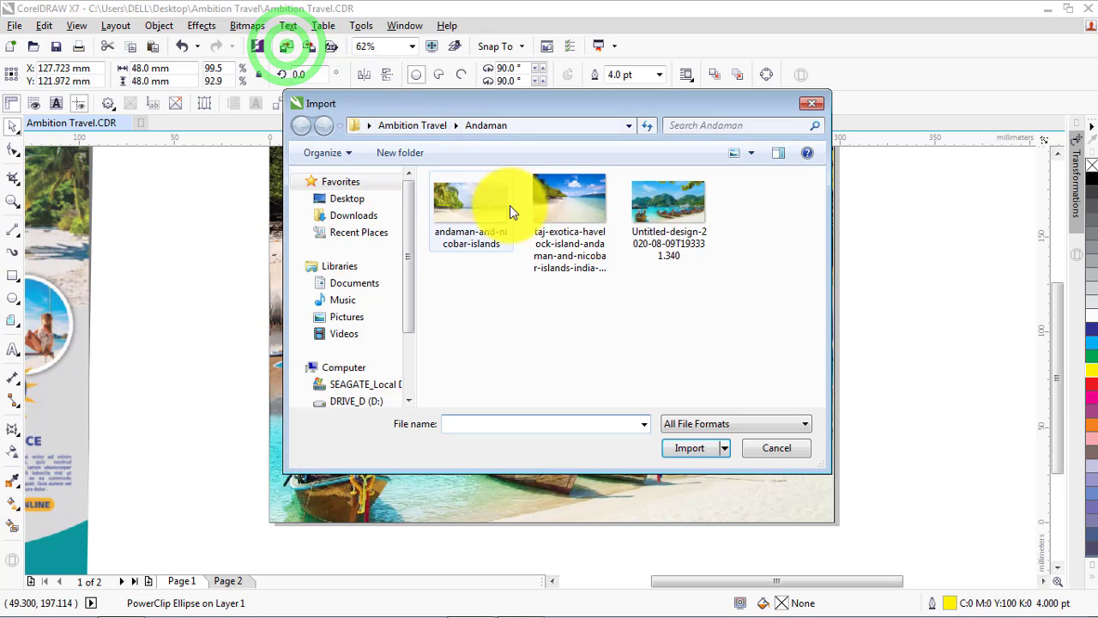
click(412, 127)
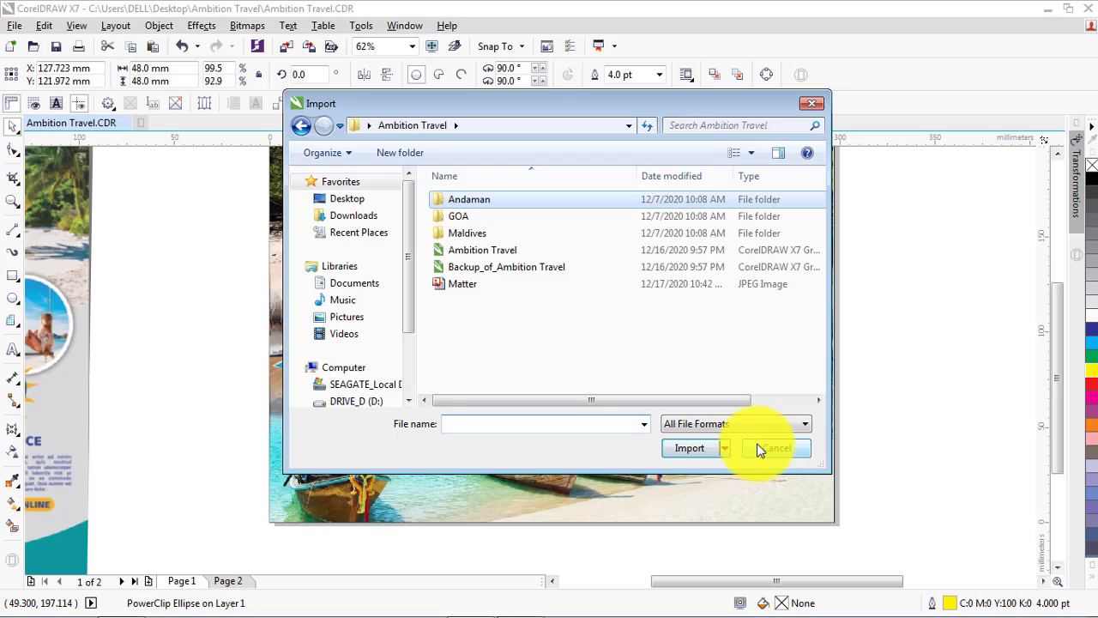
click(463, 220)
double_click(463, 220)
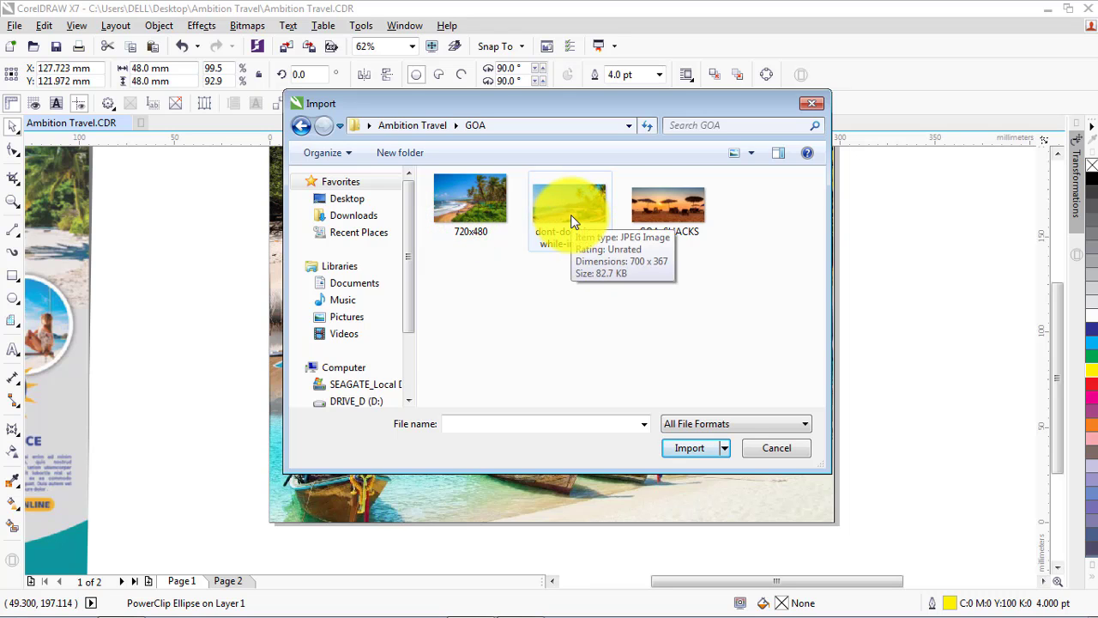
click(666, 221)
click(689, 472)
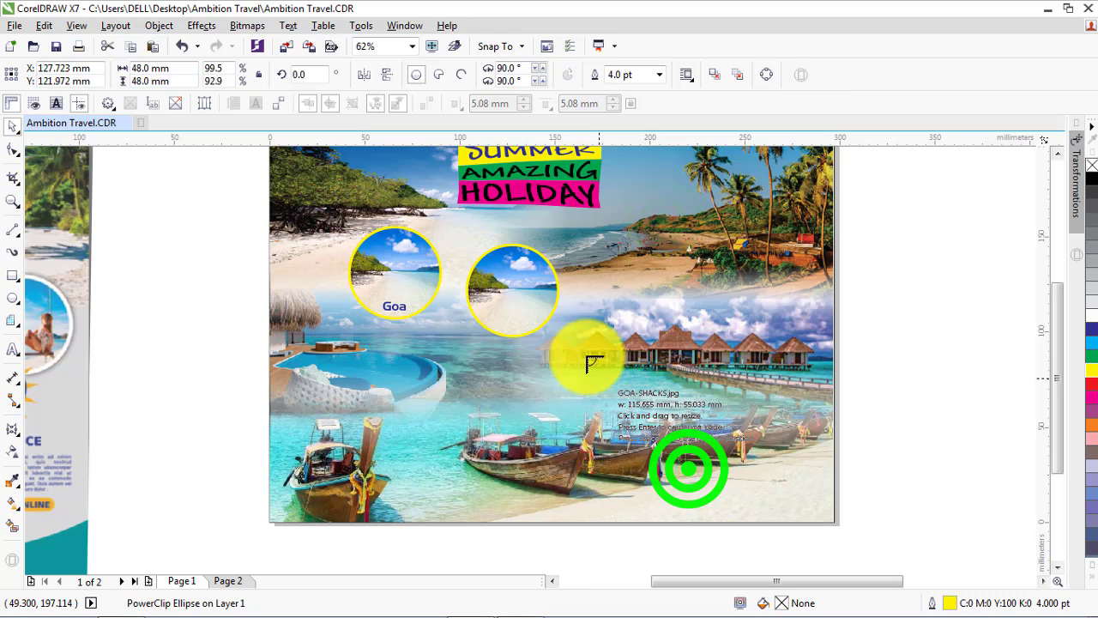
click(539, 295)
click(630, 366)
Position the sunset photo over the duplicated circle, scale it to about 90 × 43 mm and PowerClip it inside the circle
drag(630, 366, 544, 316)
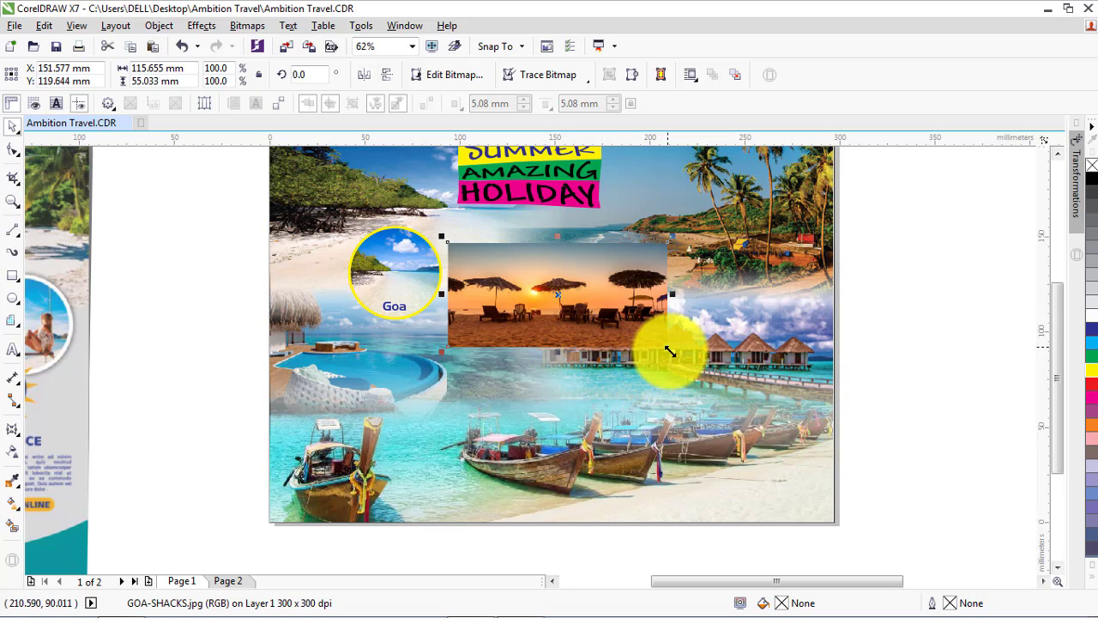
mouse_move(670, 351)
mouse_down()
mouse_move(595, 312)
mouse_move(668, 338)
mouse_up()
scroll(620, 320, up, 2)
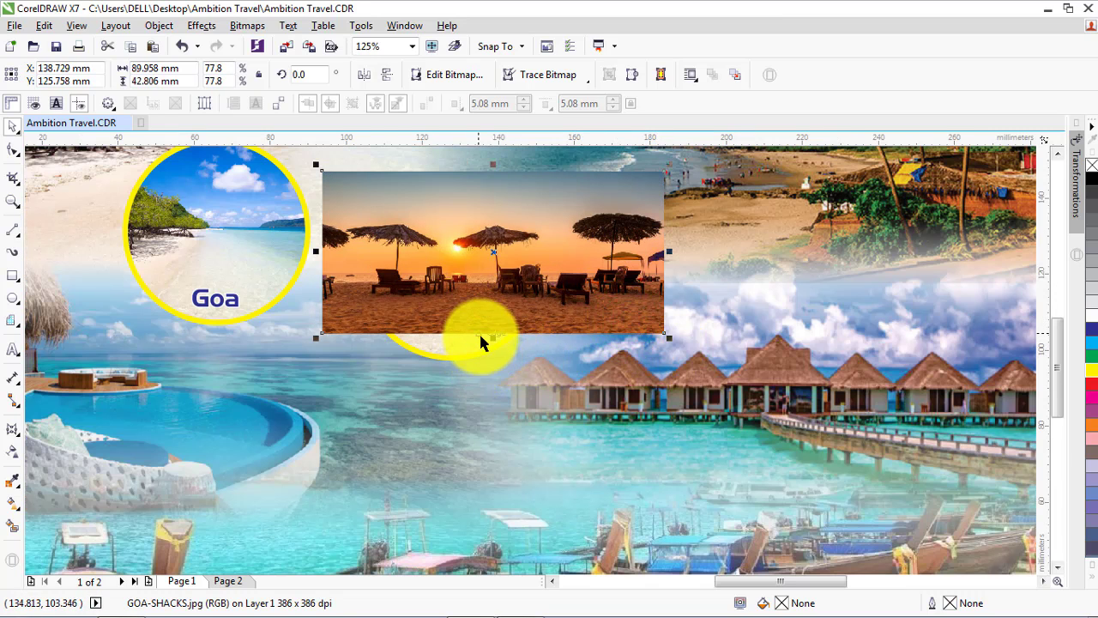
right_click(470, 309)
click(528, 172)
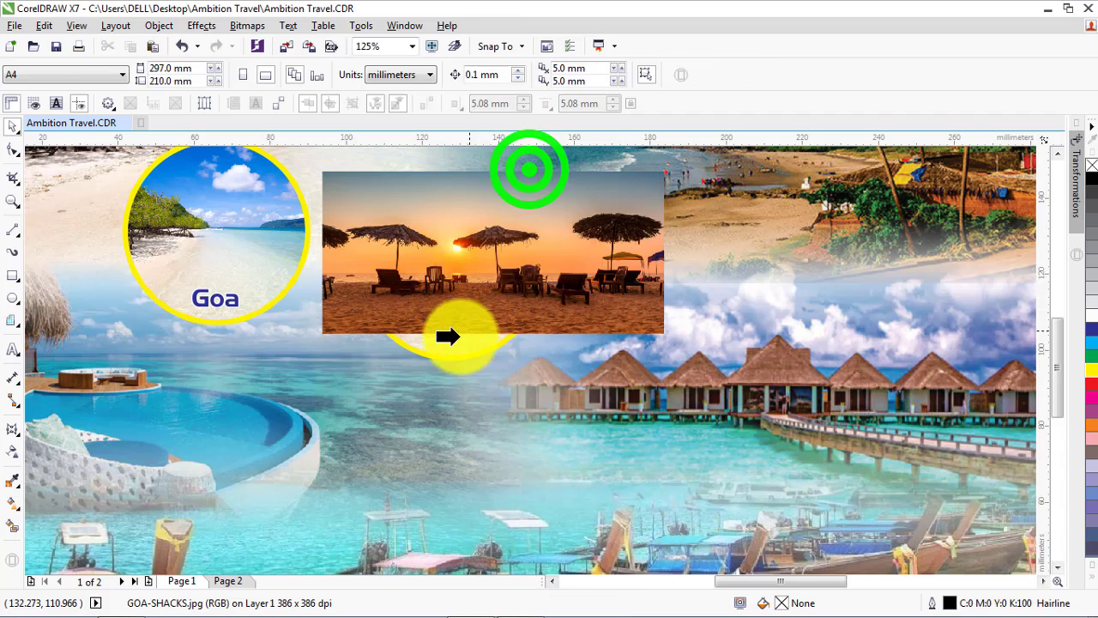
click(446, 342)
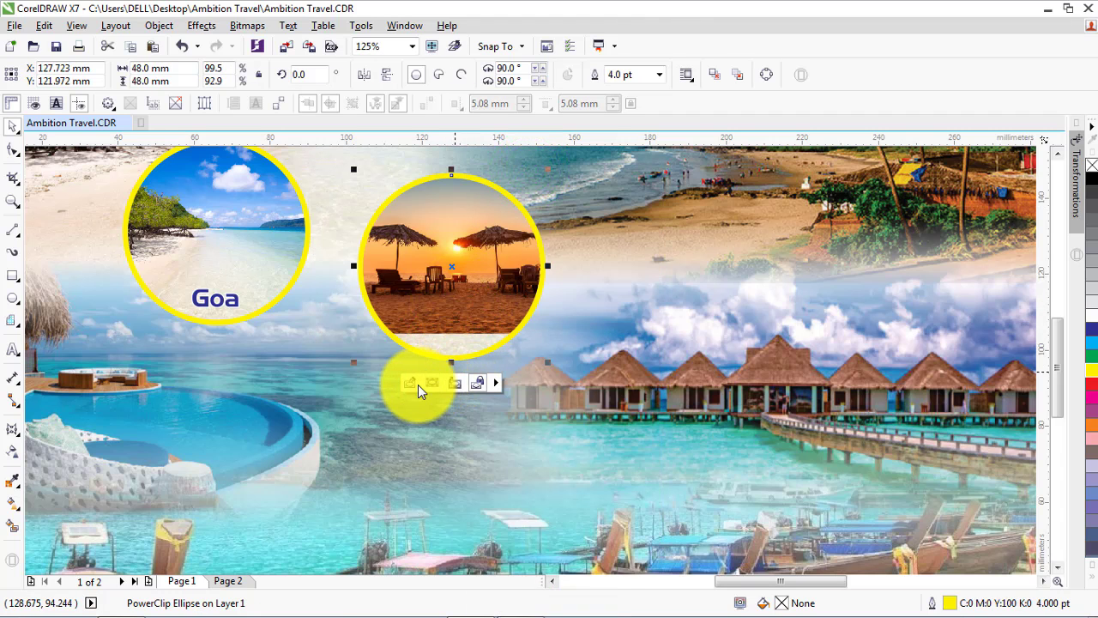
Edit the PowerClip contents, enlarging the sunset photo to about 105 × 50 mm and shifting it about 8 mm left to fill the circle
click(410, 388)
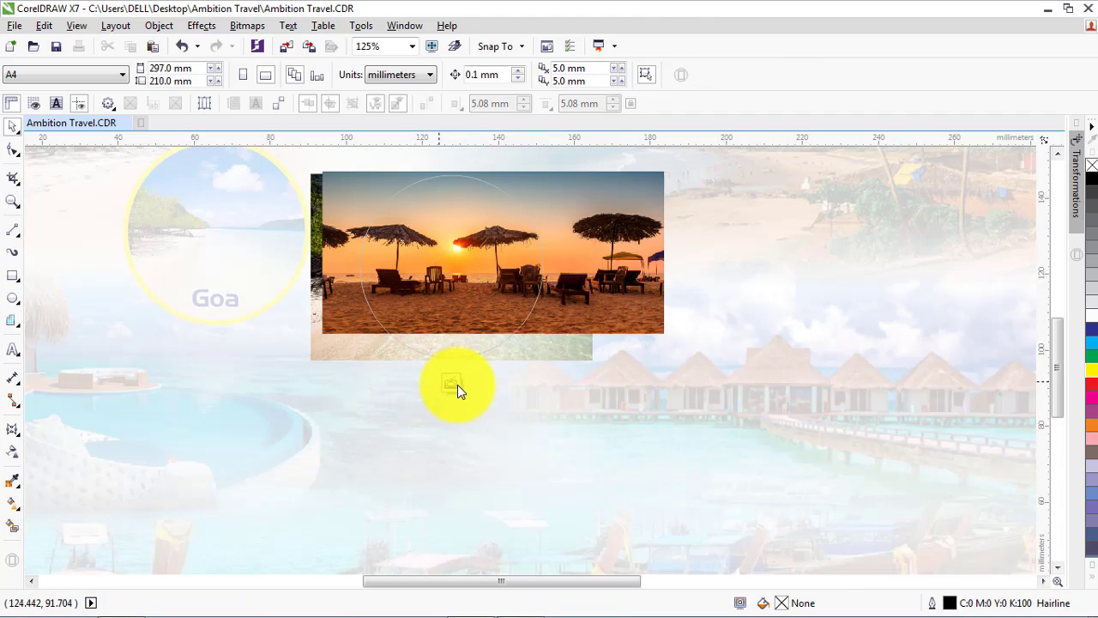
click(622, 321)
drag(668, 338, 766, 369)
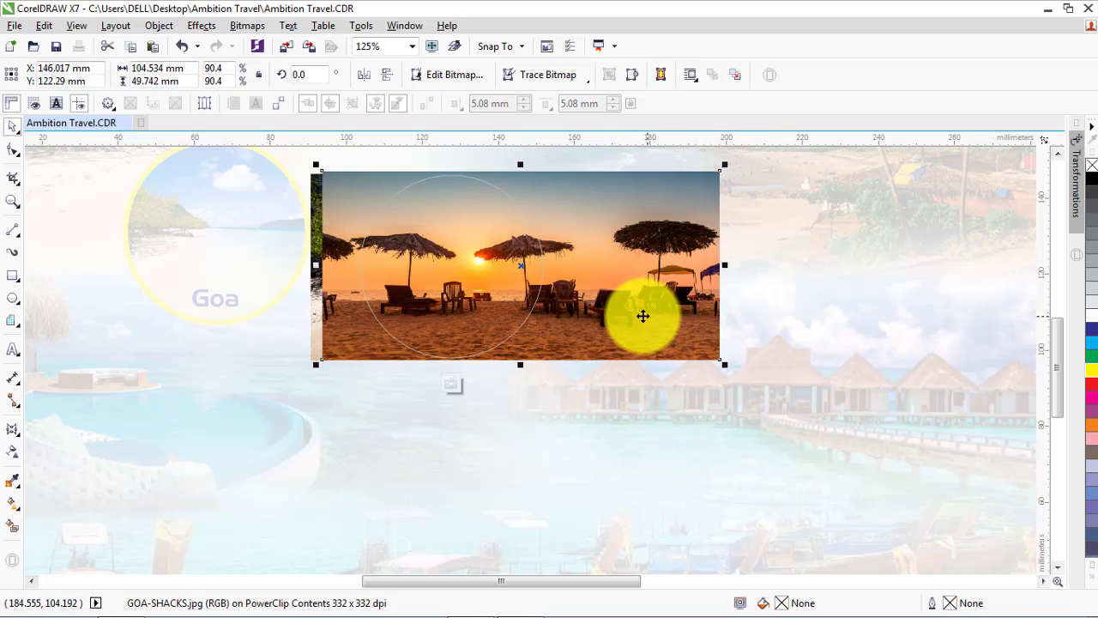
drag(642, 314, 608, 316)
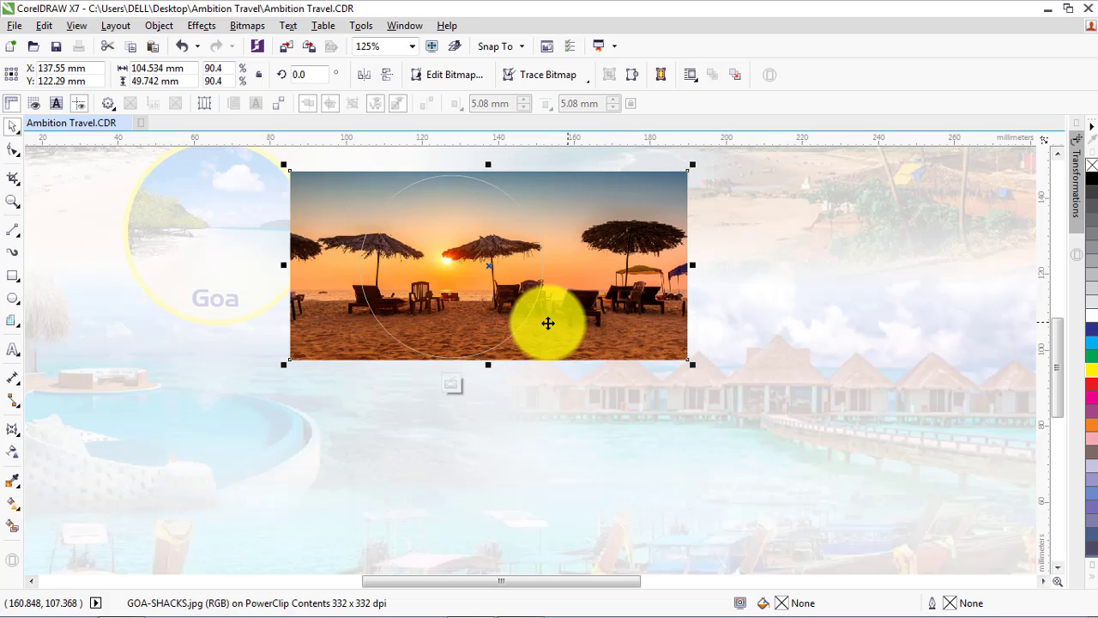
click(447, 386)
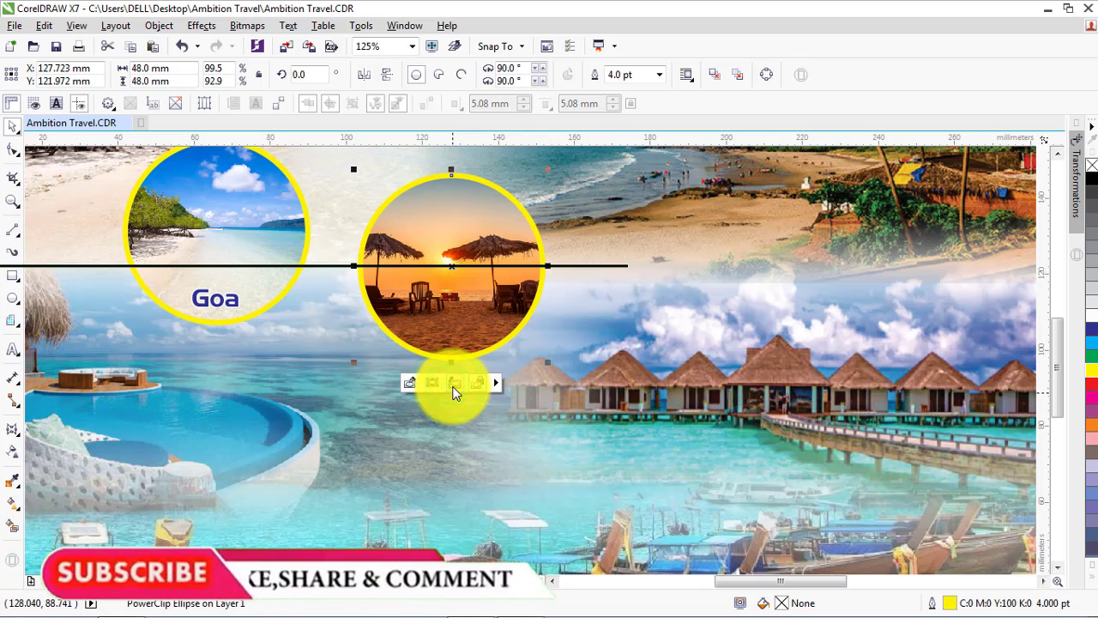
Move the Goa label onto the lower part of the sunset circle and the Andaman label onto the beach circle
drag(206, 302, 437, 343)
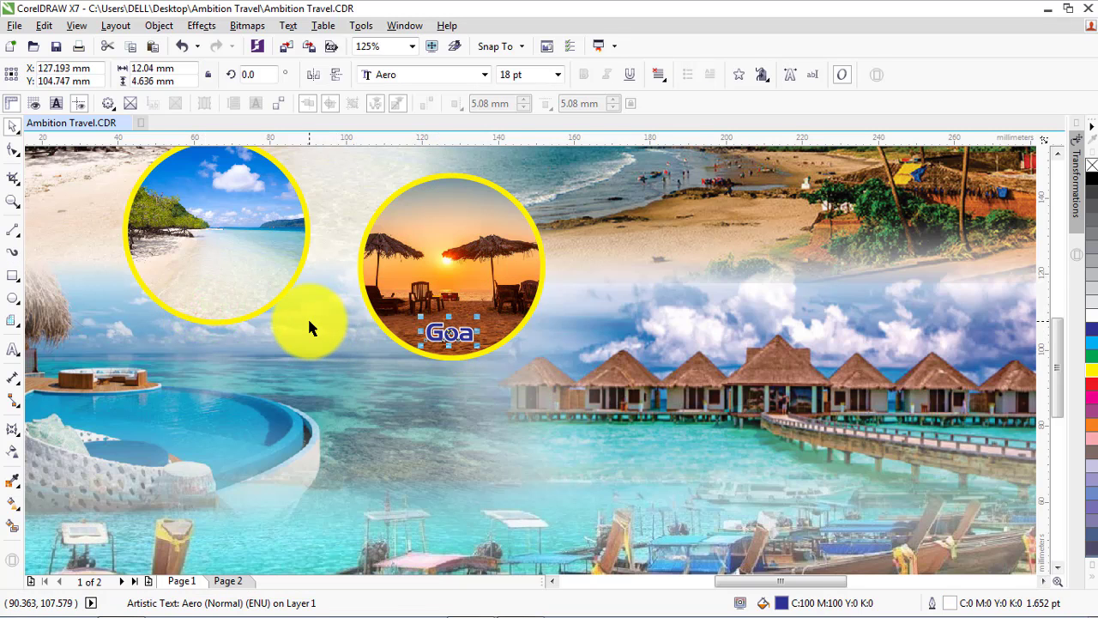
scroll(307, 315, down, 2)
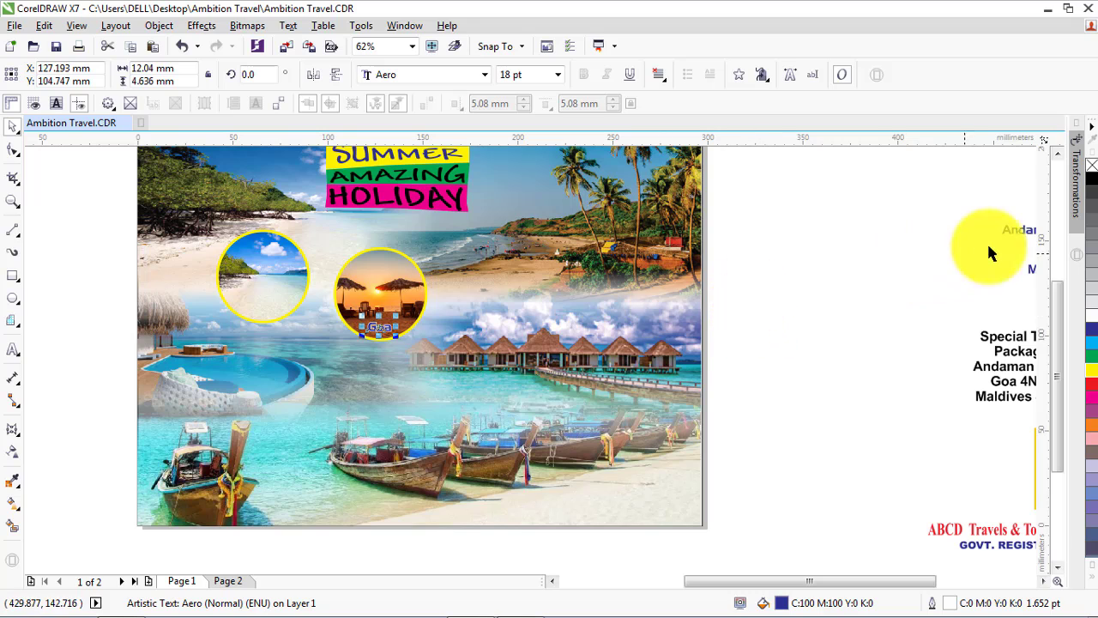
drag(984, 242, 245, 306)
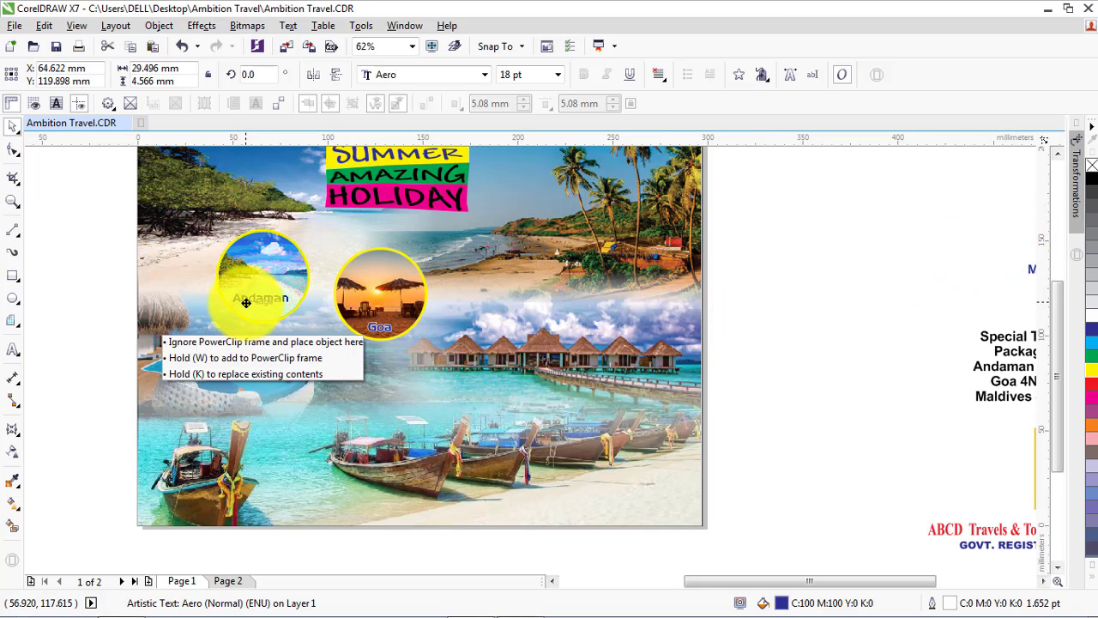
drag(249, 302, 248, 302)
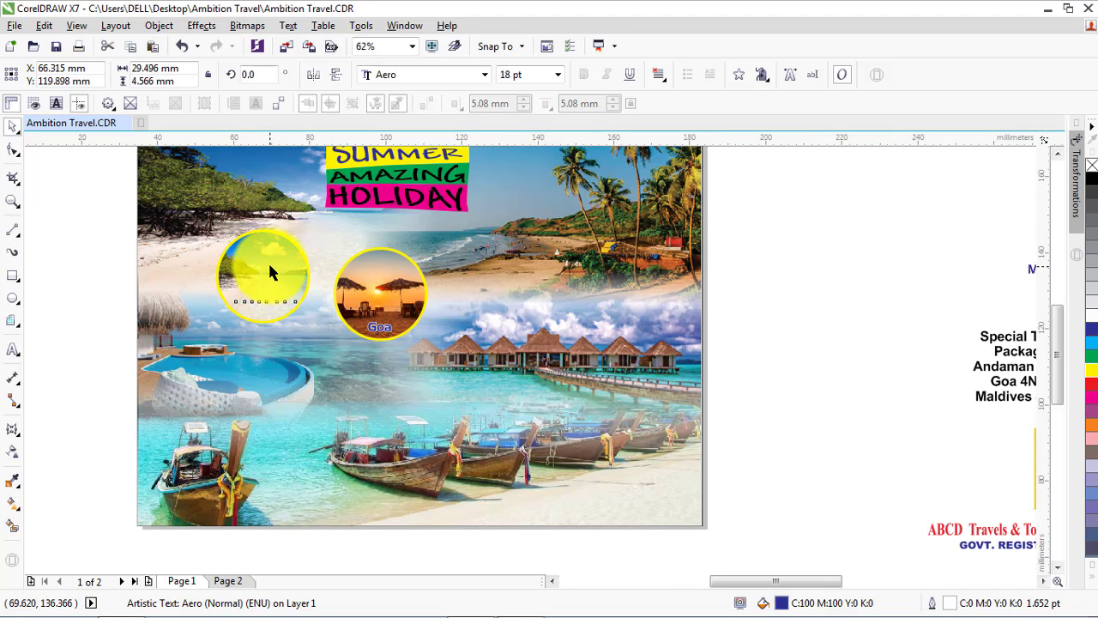
scroll(267, 261, up, 2)
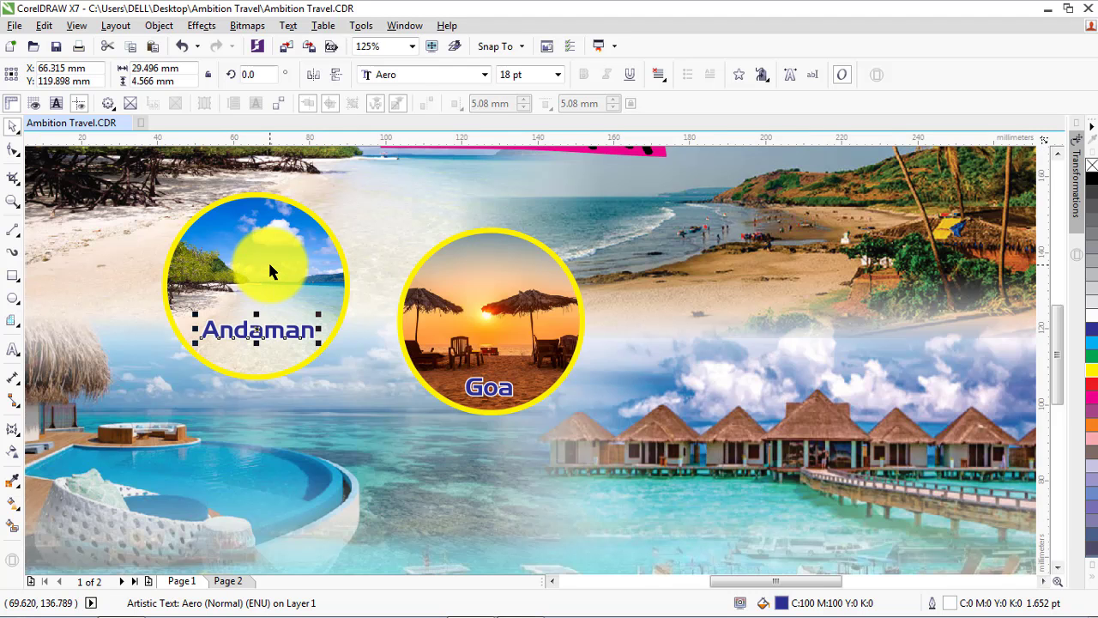
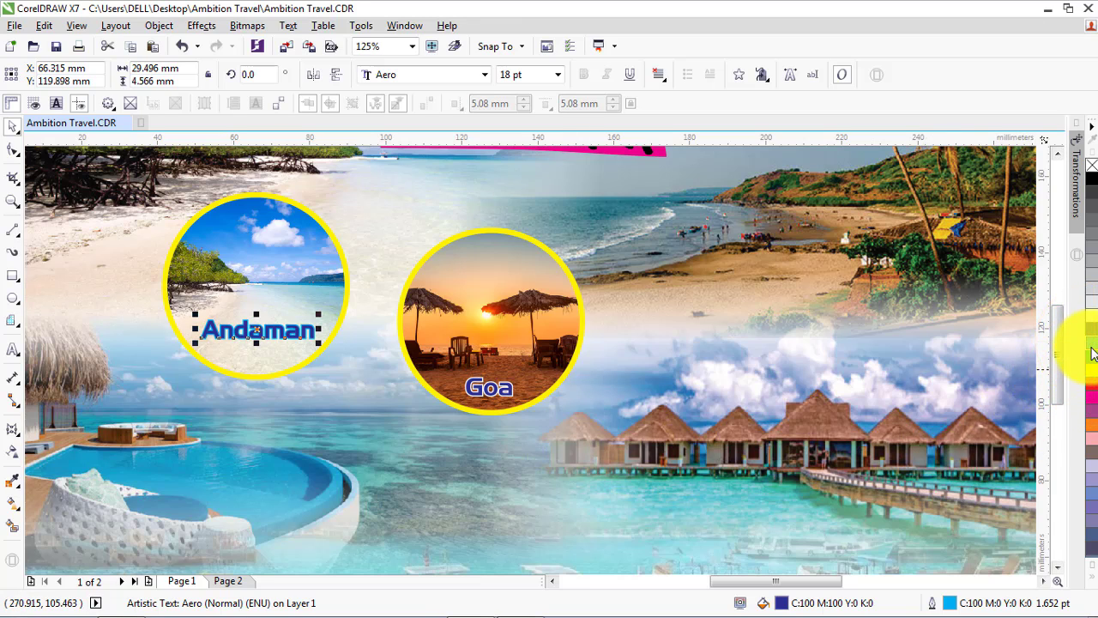
Give the Andaman label a white outline and set the Andaman and Goa labels to 16 pt
right_click(1092, 319)
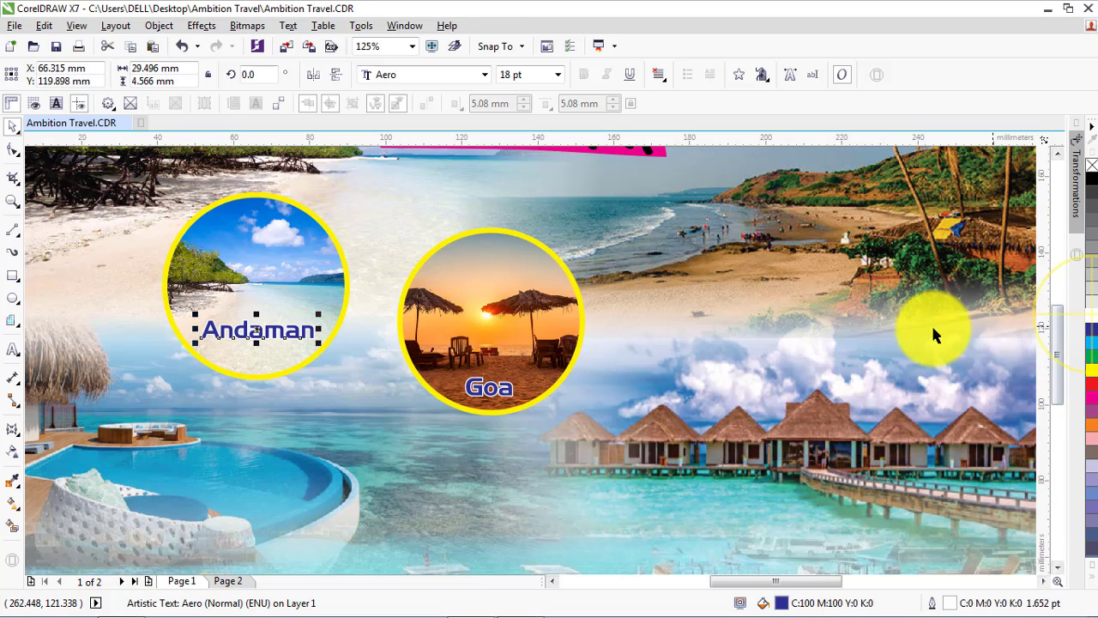
click(558, 75)
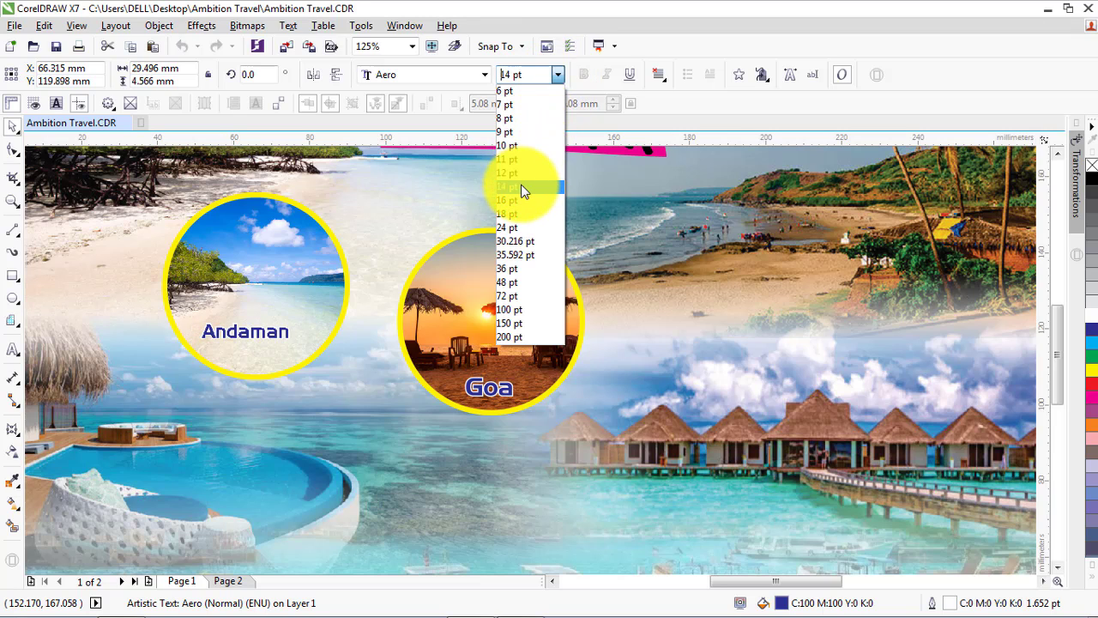
click(522, 210)
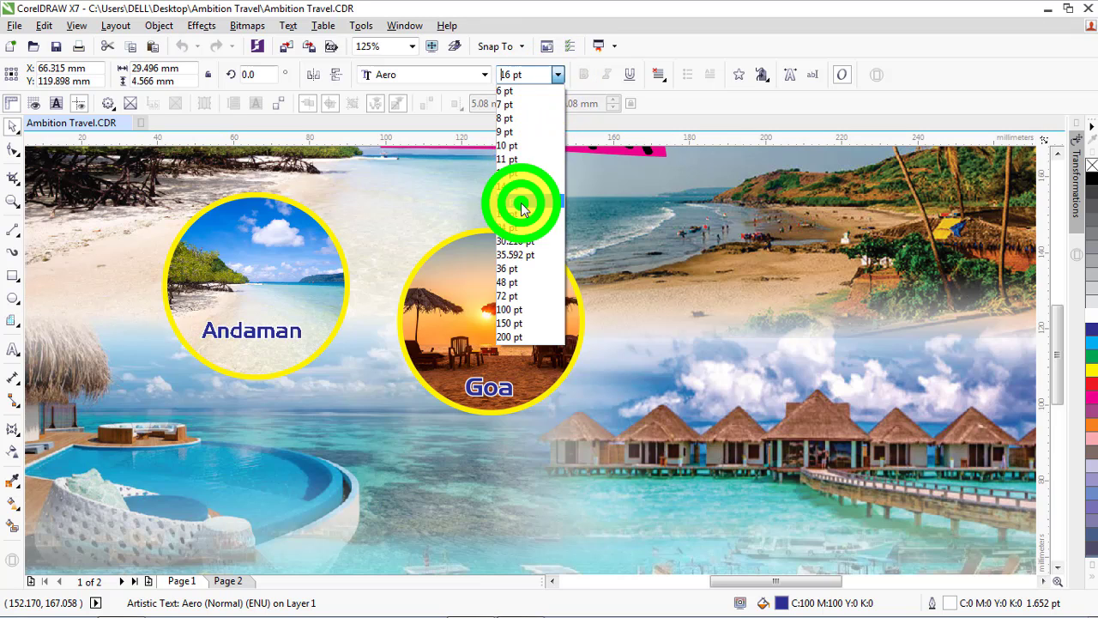
click(486, 388)
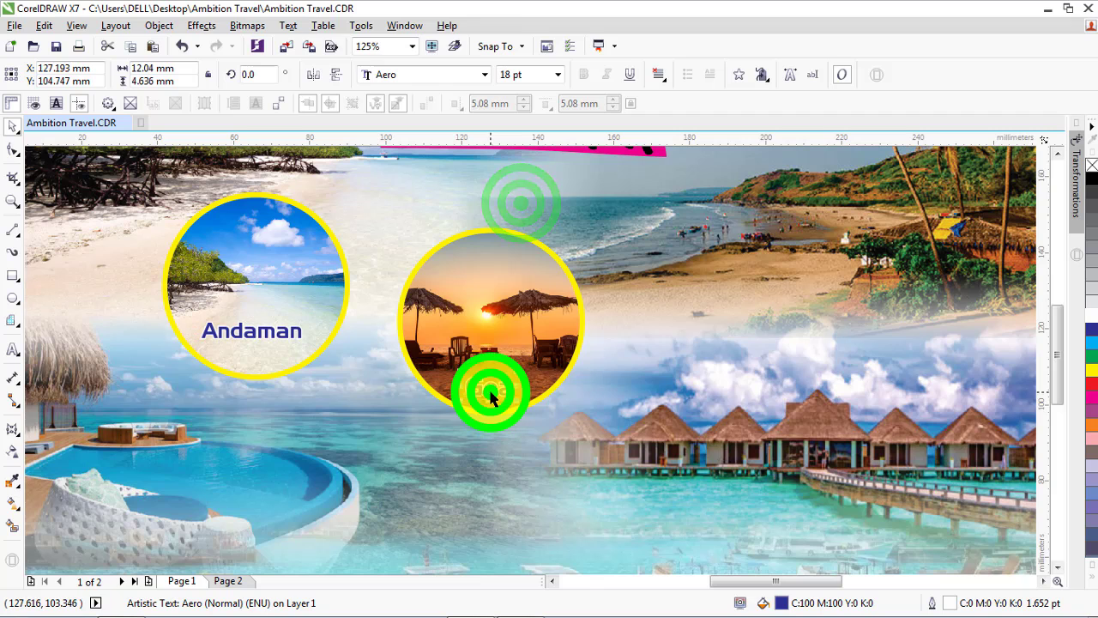
click(557, 75)
click(525, 204)
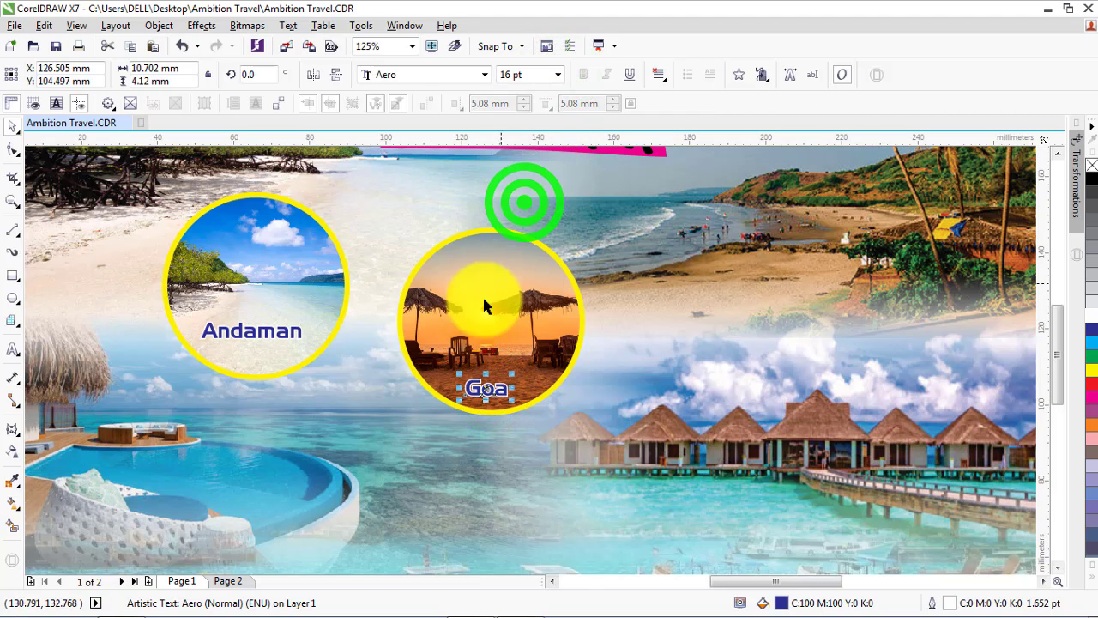
scroll(392, 316, down, 2)
click(844, 307)
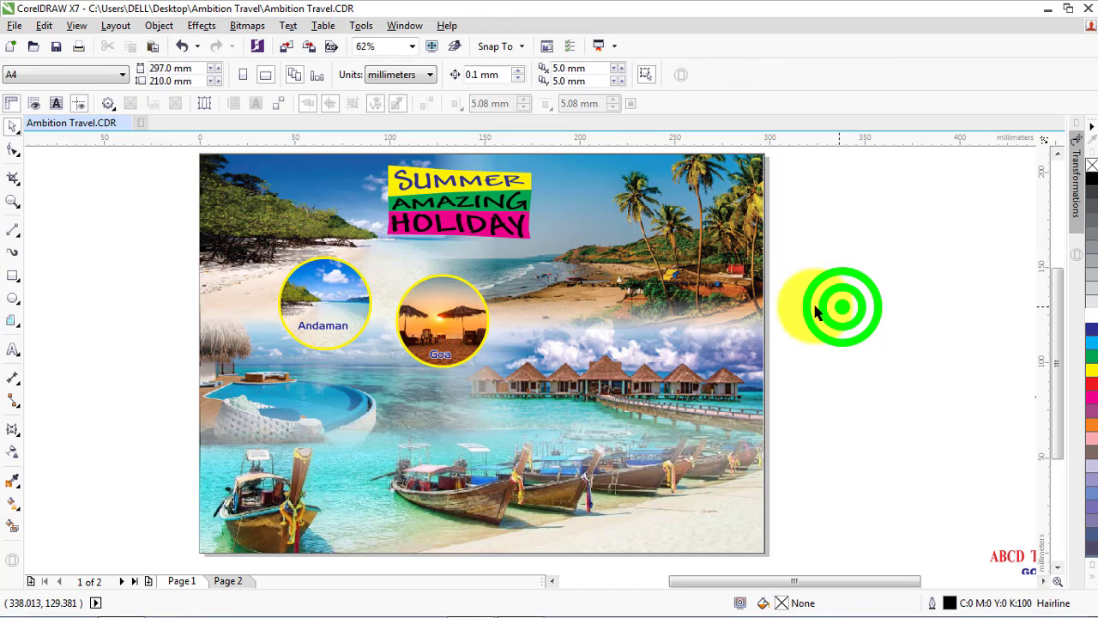
Duplicate the sunset photo circle to the right of the original
click(459, 322)
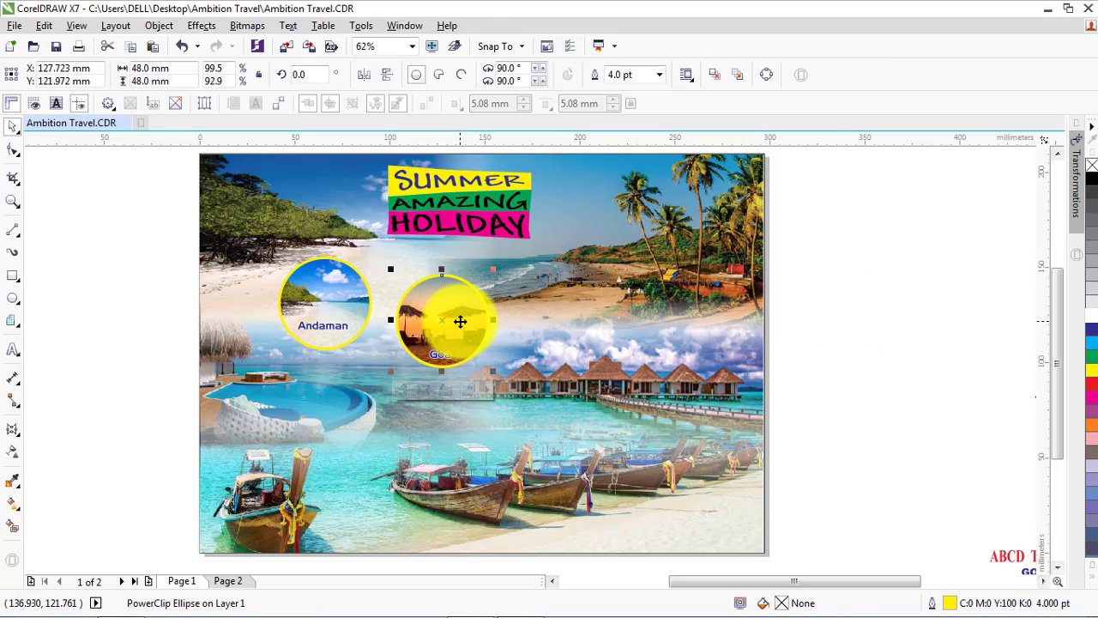
drag(460, 321, 572, 291)
right_click(572, 290)
Shift the Goa circle with its label about 8 mm left and move the duplicate circle to about X 174 mm, Y 132 mm
click(448, 316)
shift+click(444, 356)
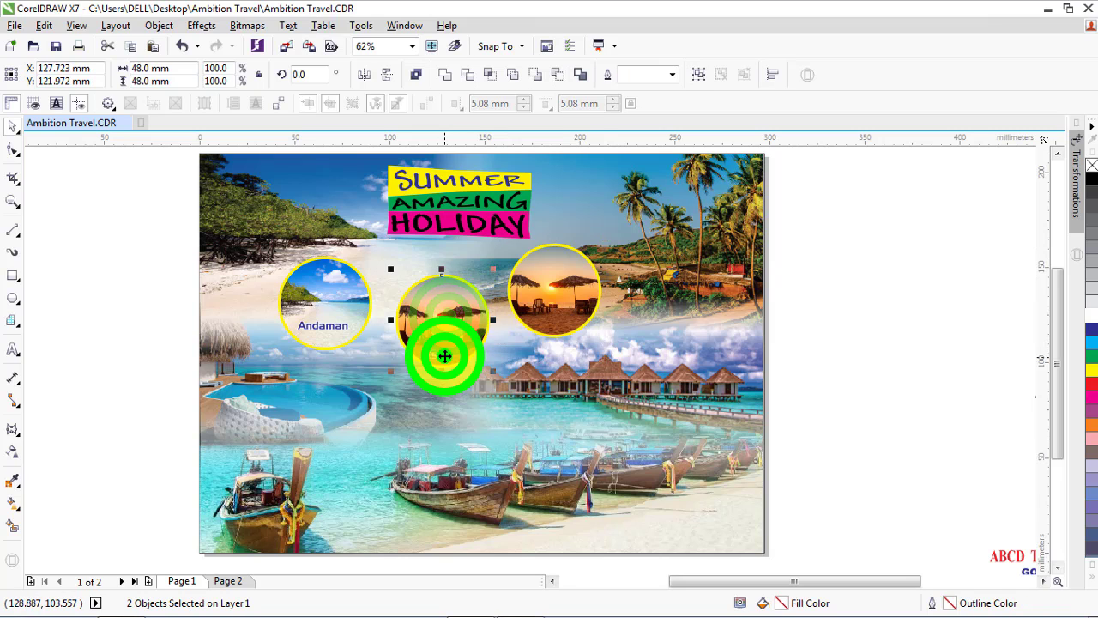
drag(445, 335, 430, 334)
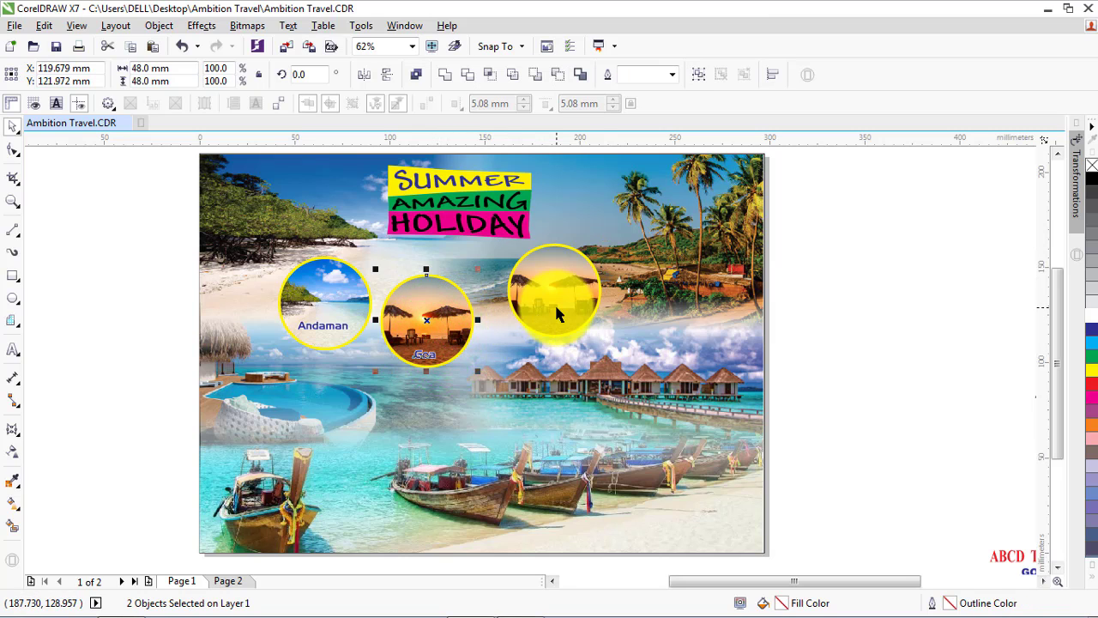
drag(558, 300, 260, 312)
Import maldives-1200x853 from the Maldives folder and place it over the duplicate circle, scaled to about 70 × 50 mm
scroll(264, 314, down, 1)
scroll(260, 316, up, 1)
click(287, 48)
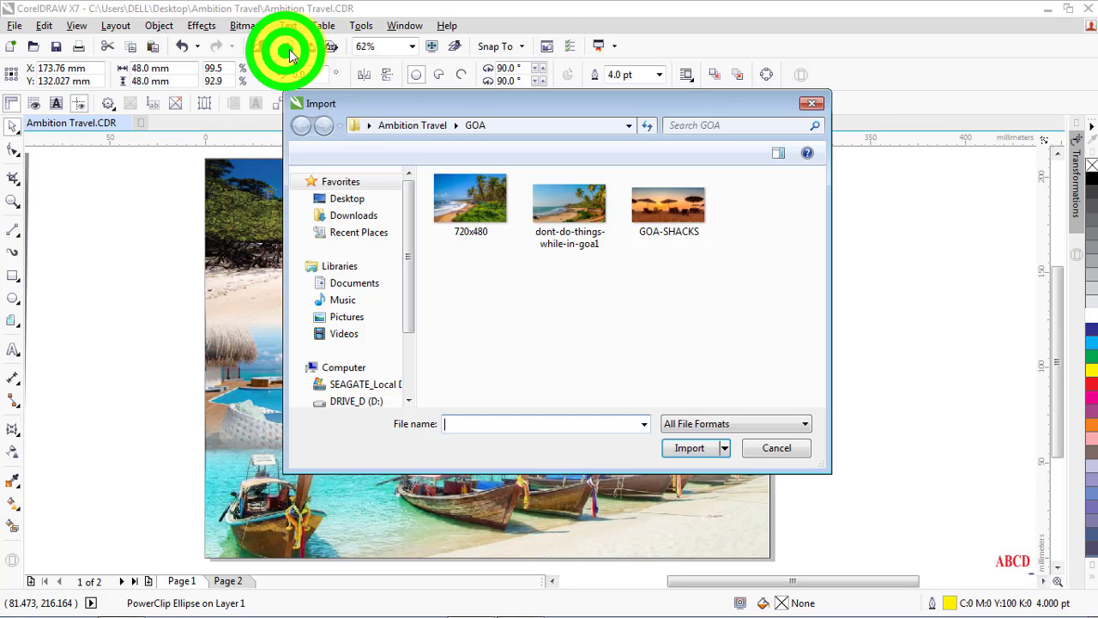
click(412, 125)
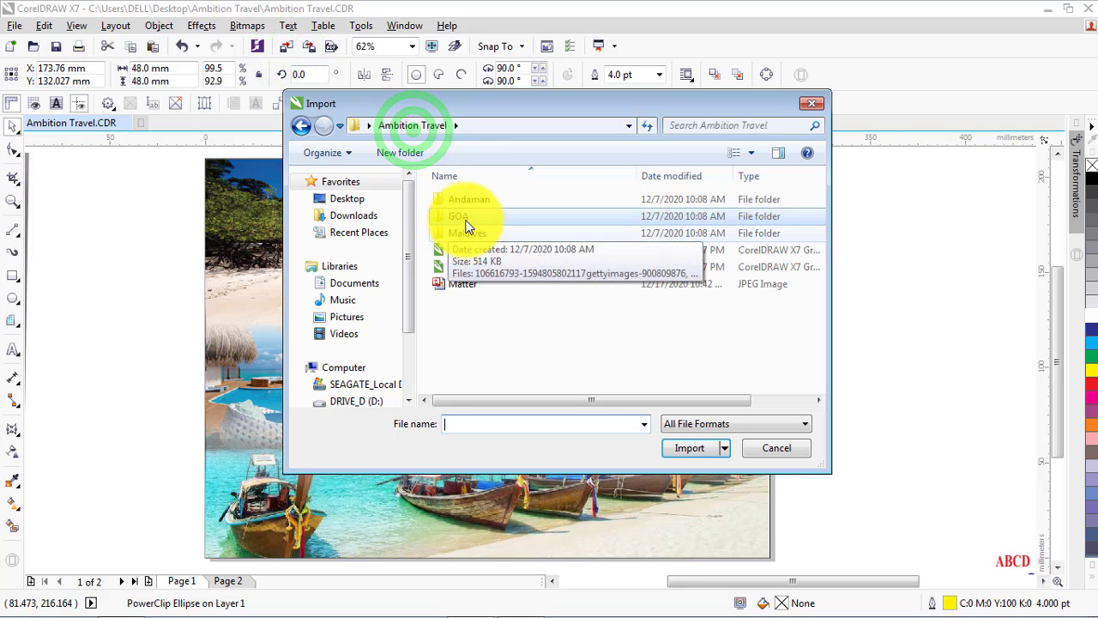
double_click(471, 232)
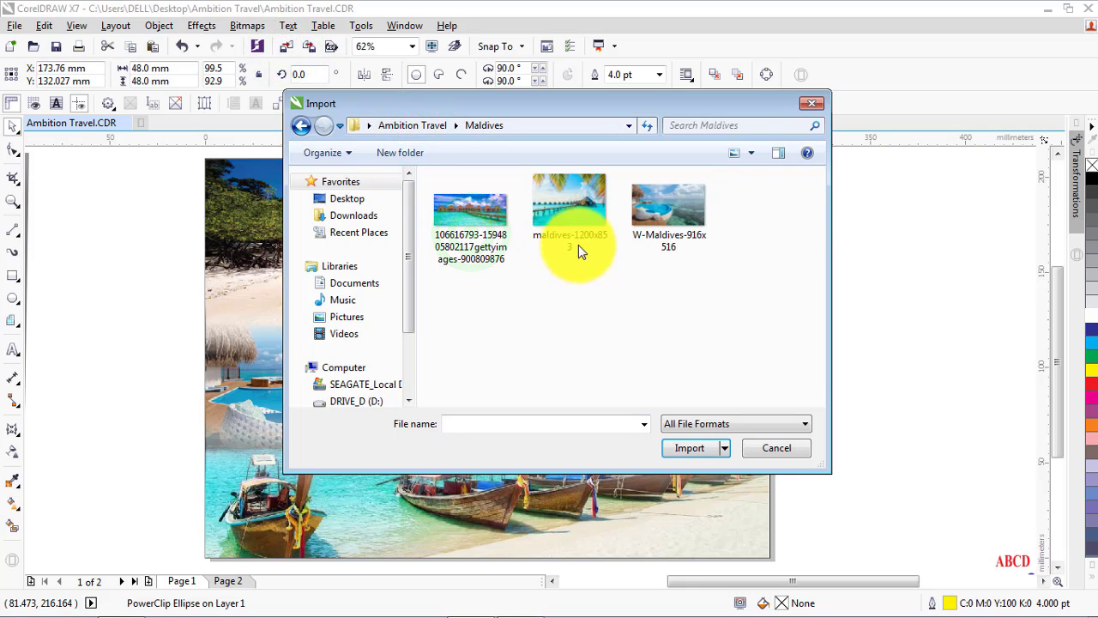
click(579, 217)
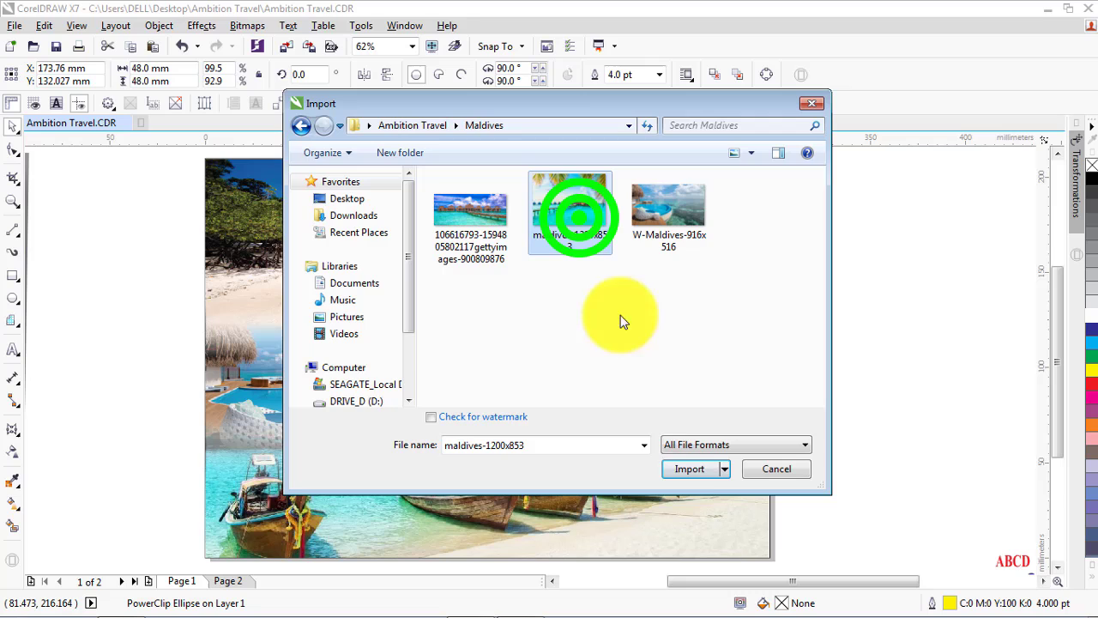
click(686, 453)
click(517, 300)
drag(587, 356, 559, 316)
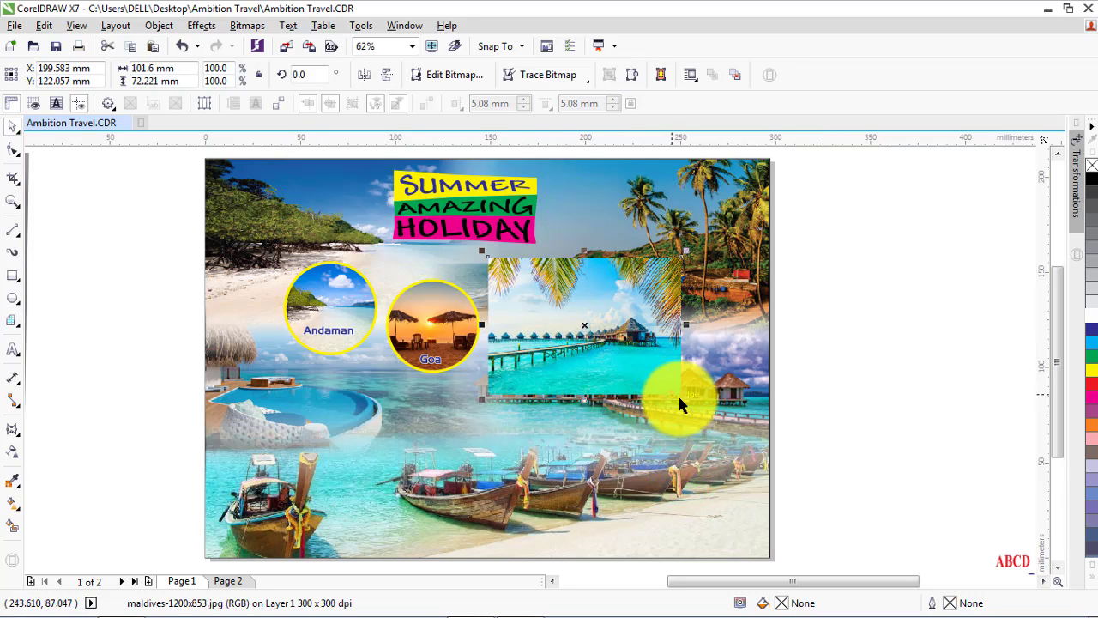
drag(686, 398, 588, 338)
right_click(548, 314)
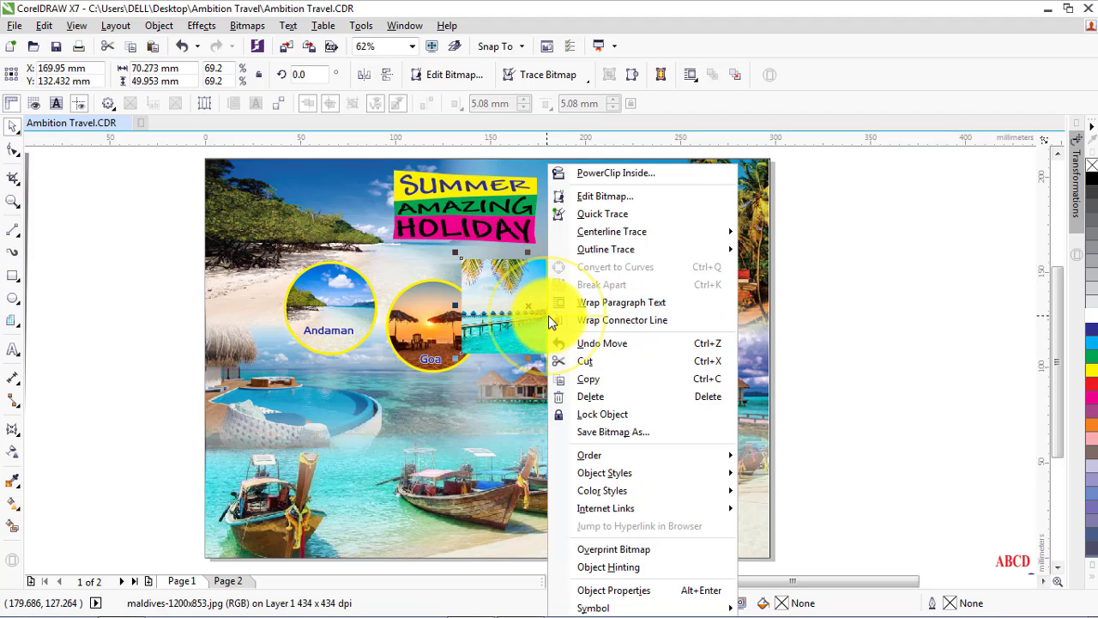
click(602, 174)
click(528, 307)
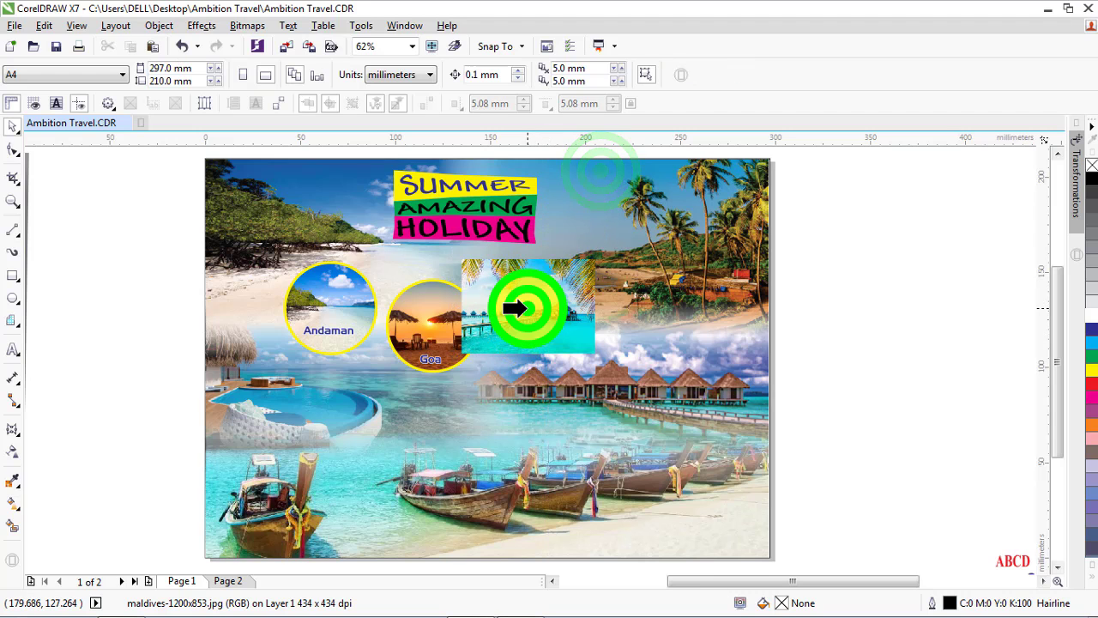
click(592, 344)
Shift the Maldives photo about 6 mm down to expose the duplicate circle's edge and PowerClip the photo inside that circle
scroll(544, 304, up, 2)
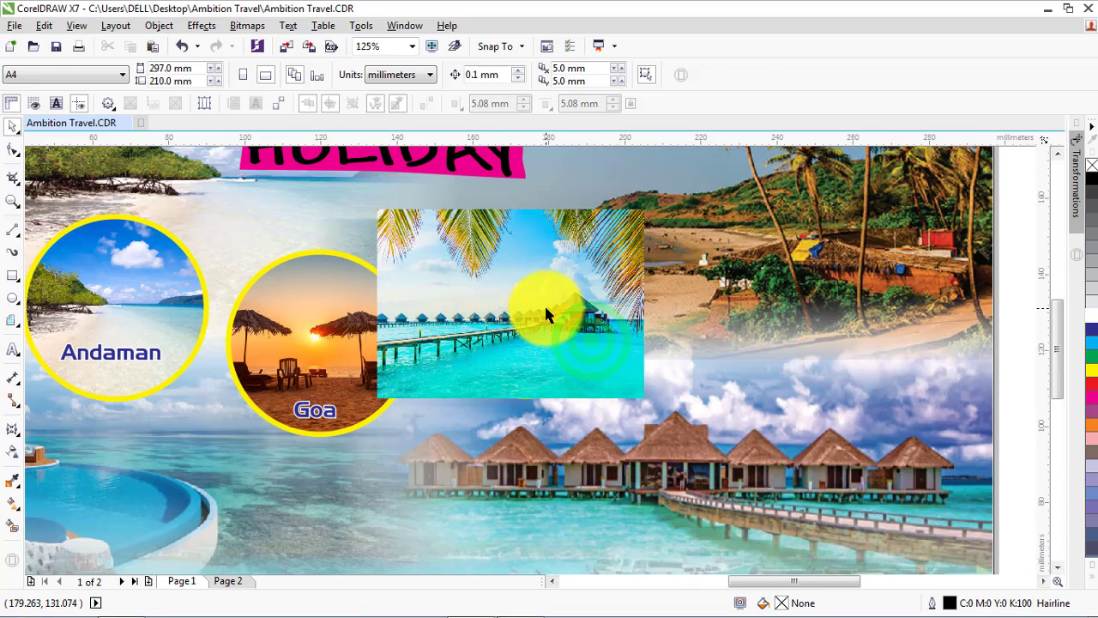
drag(545, 305, 546, 331)
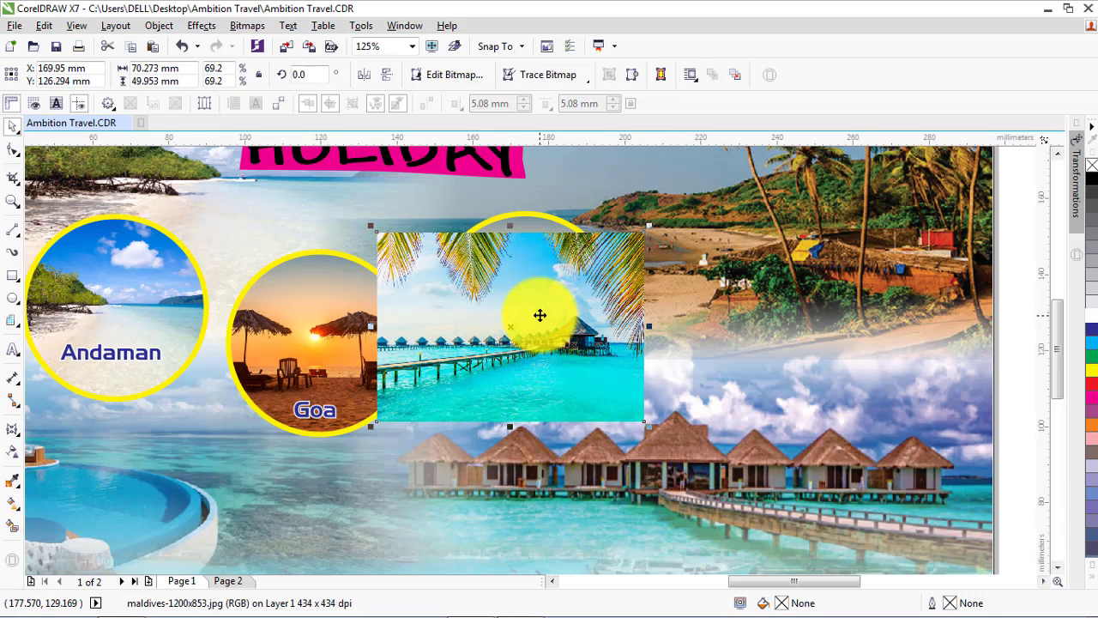
right_click(537, 305)
click(602, 169)
click(523, 216)
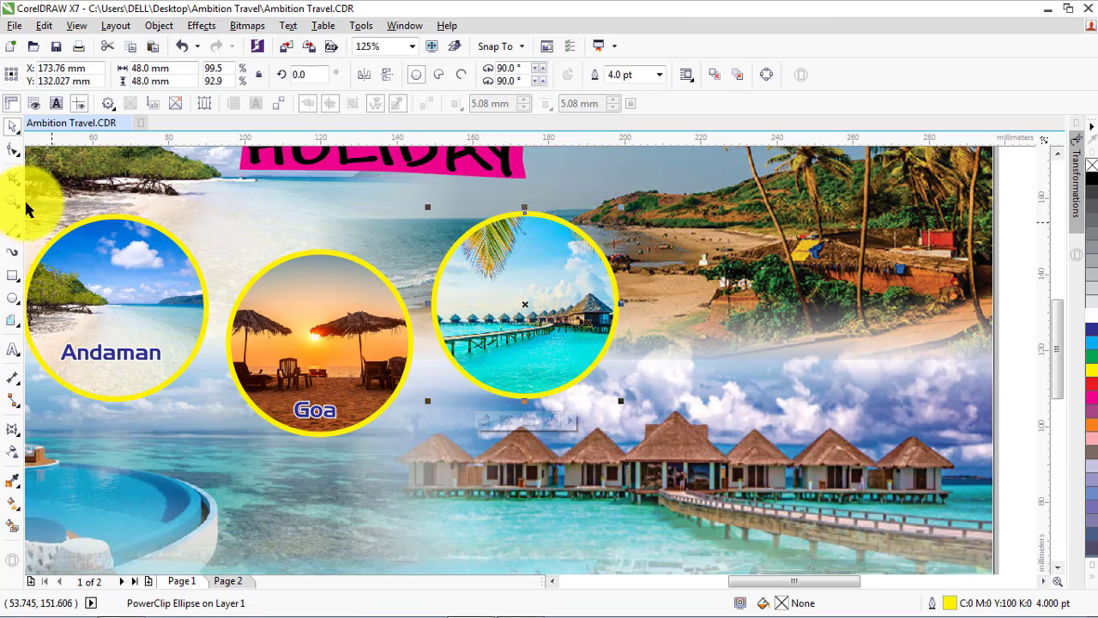
click(1021, 340)
Bring the Maldives label to the front of the page and place it on the lower part of the Maldives circle
scroll(670, 341, down, 1)
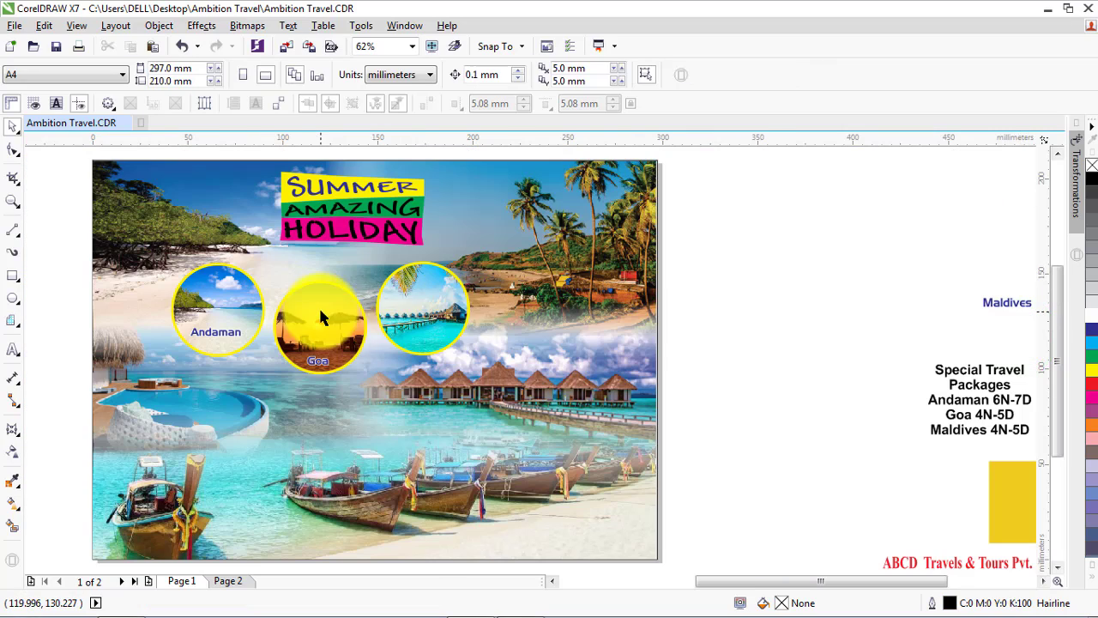
drag(974, 322, 413, 329)
scroll(414, 330, up, 2)
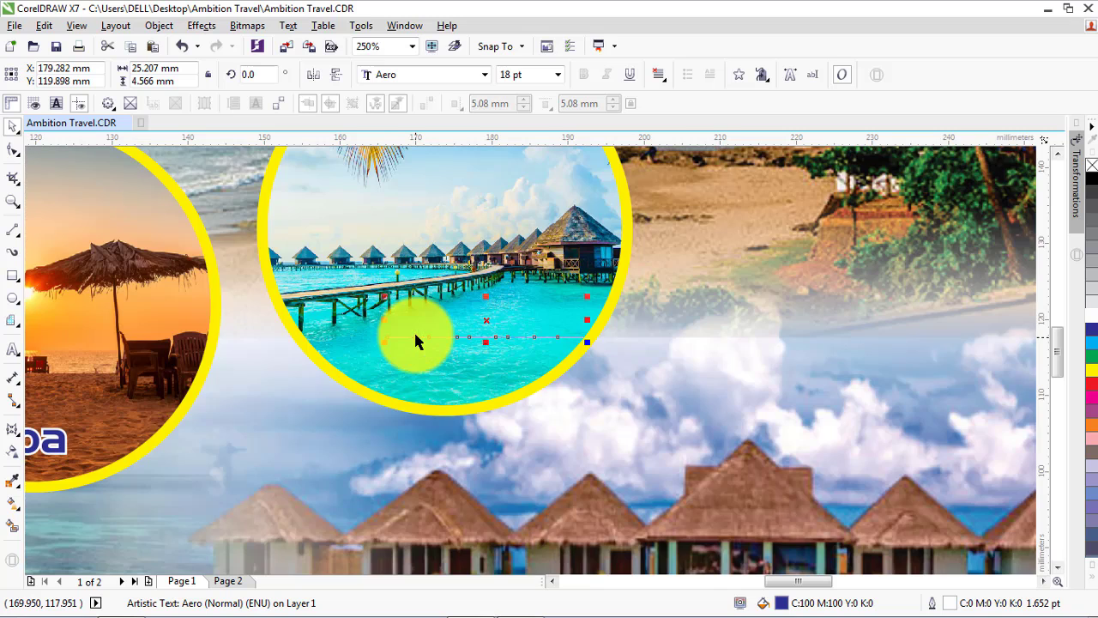
click(158, 25)
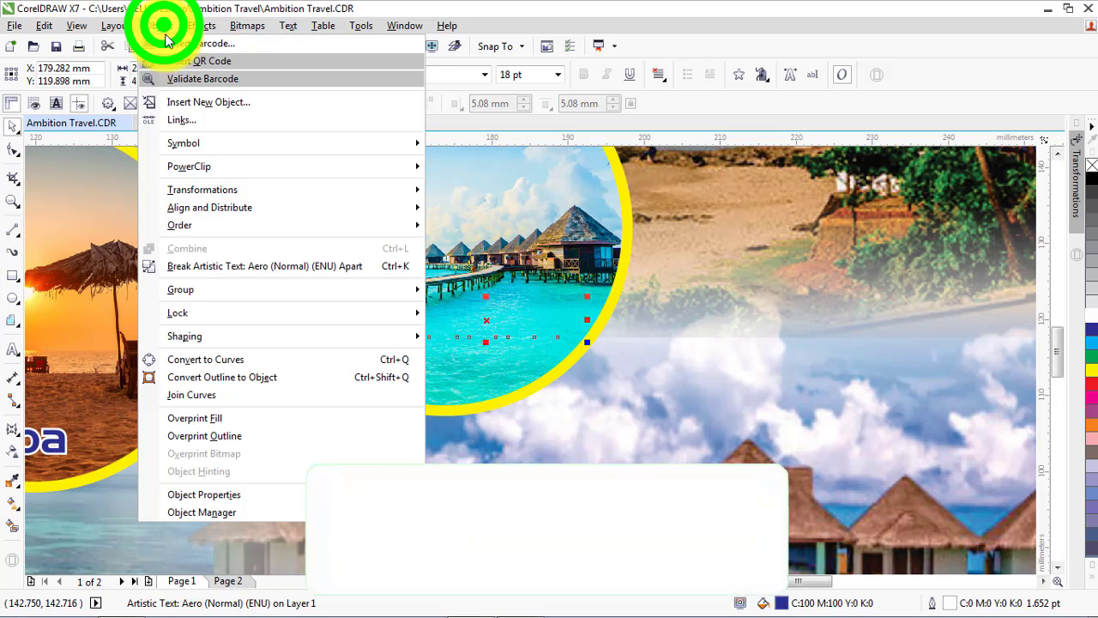
click(194, 225)
click(481, 225)
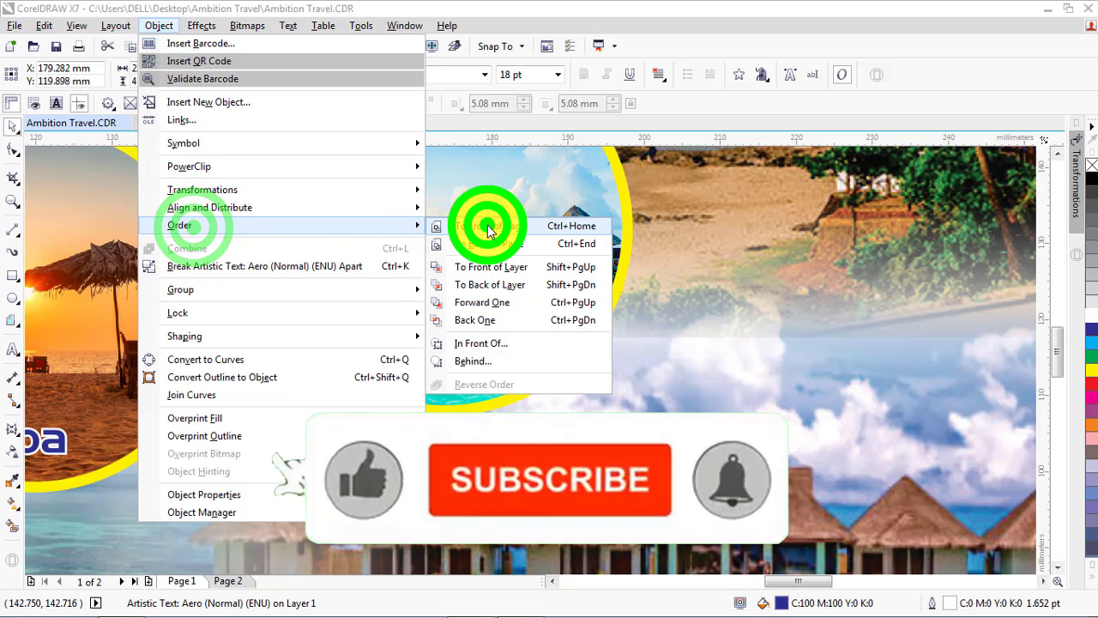
drag(461, 322, 420, 338)
scroll(436, 326, down, 2)
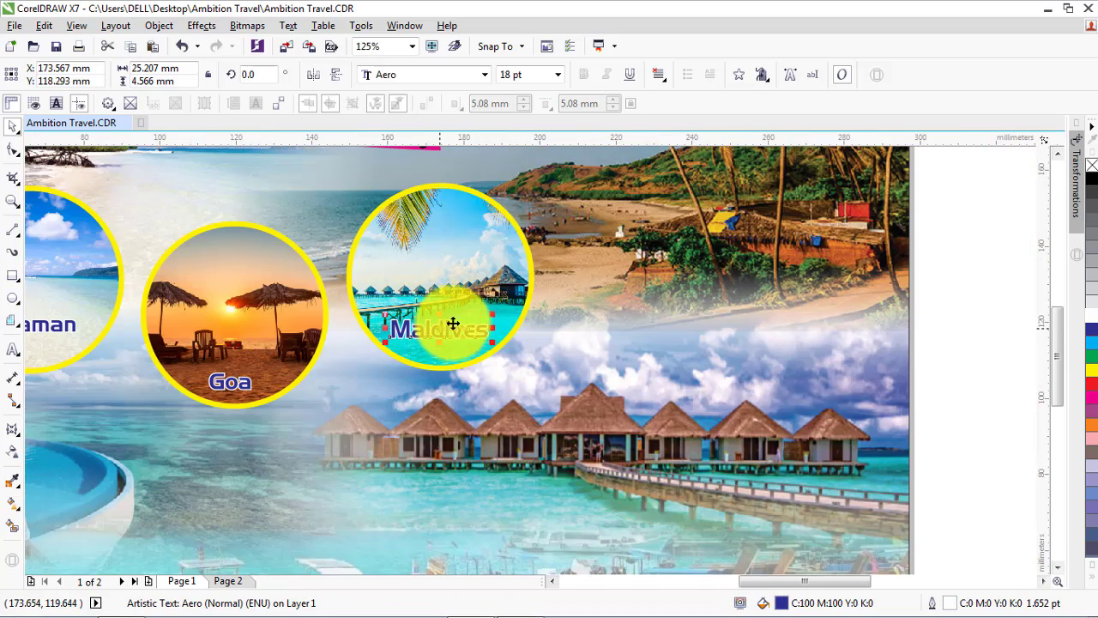
scroll(486, 324, down, 1)
click(758, 309)
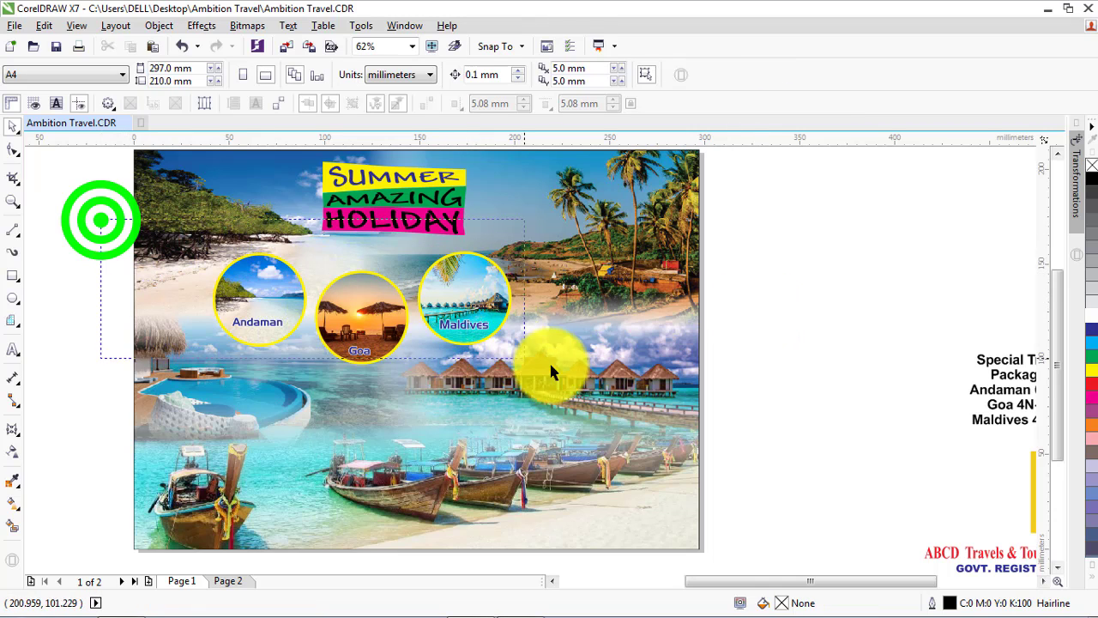
Nudge all three photo circles with their labels about 7.6 mm up, closer to the HOLIDAY banner
drag(571, 370, 569, 370)
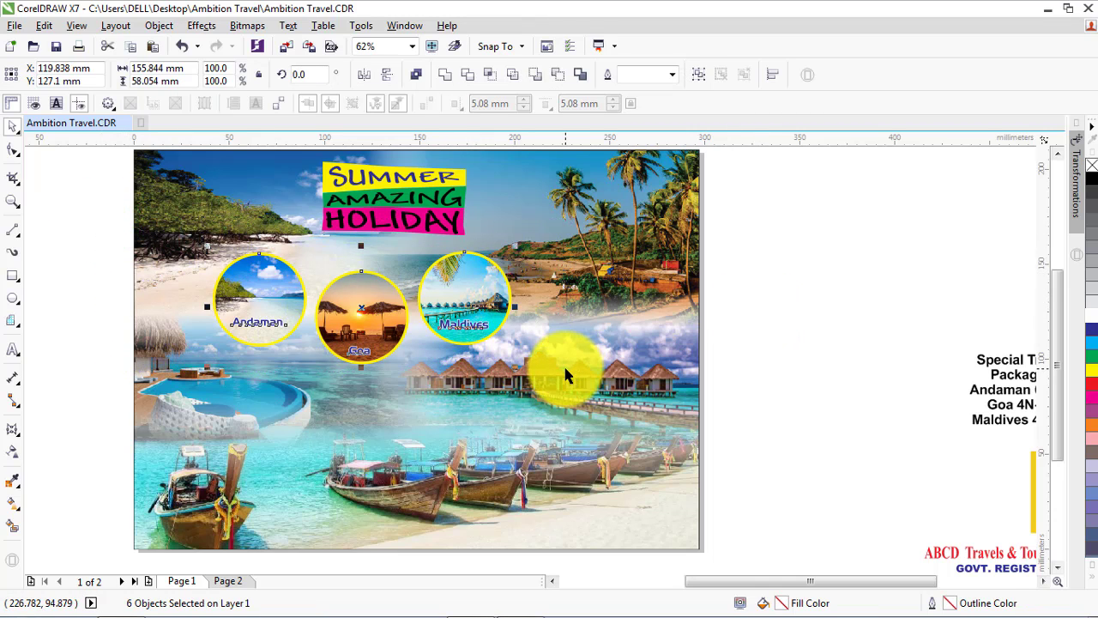
key(Up)
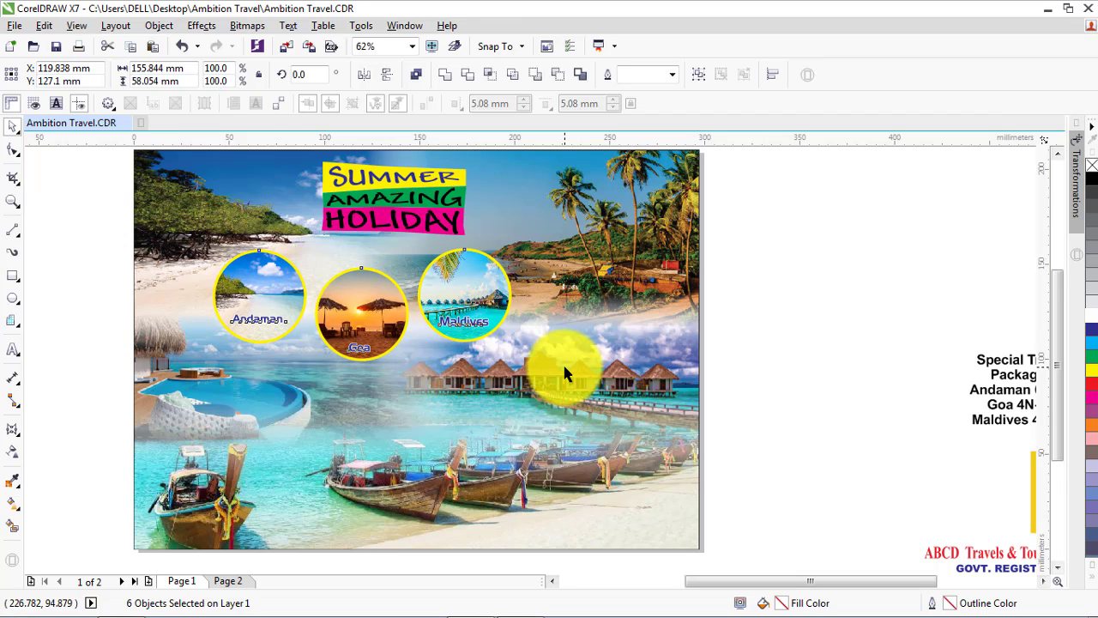
key(Up)
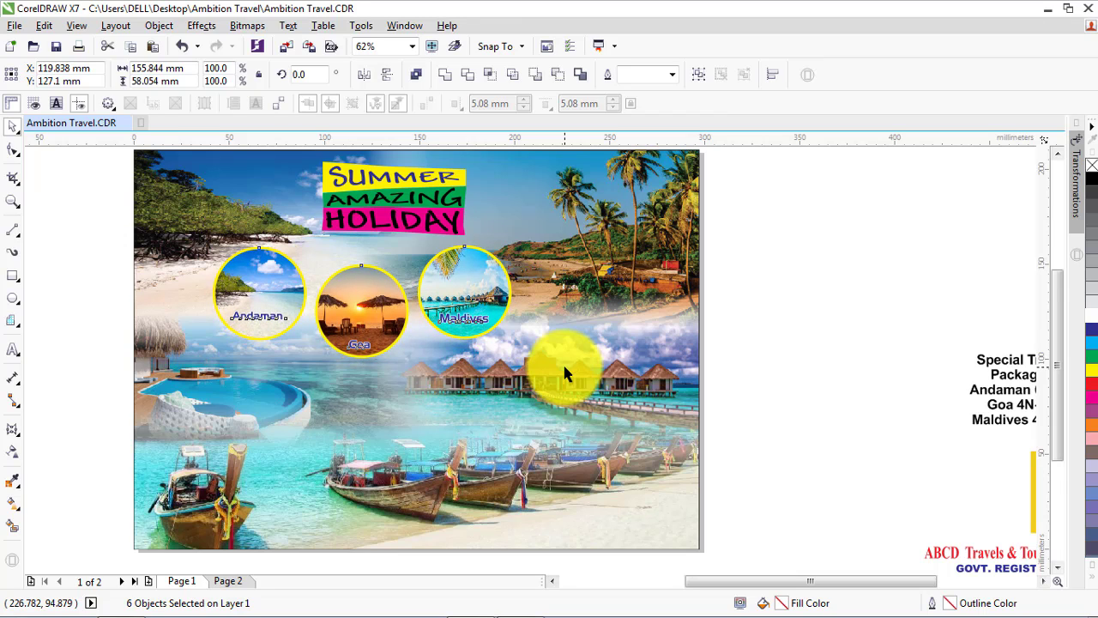
key(Up)
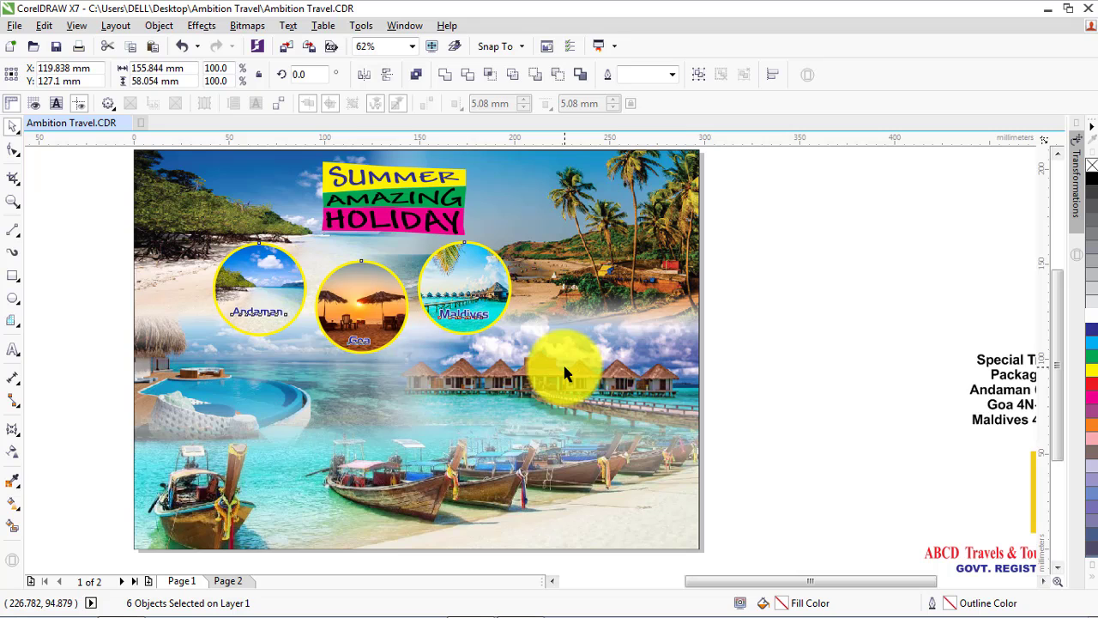
key(Up)
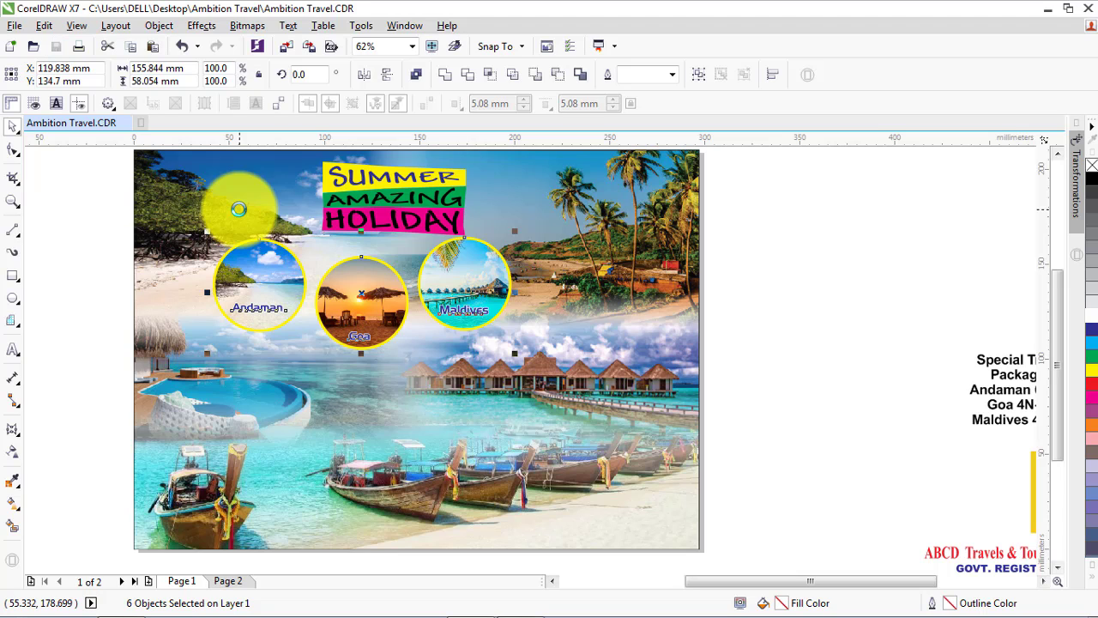
click(105, 202)
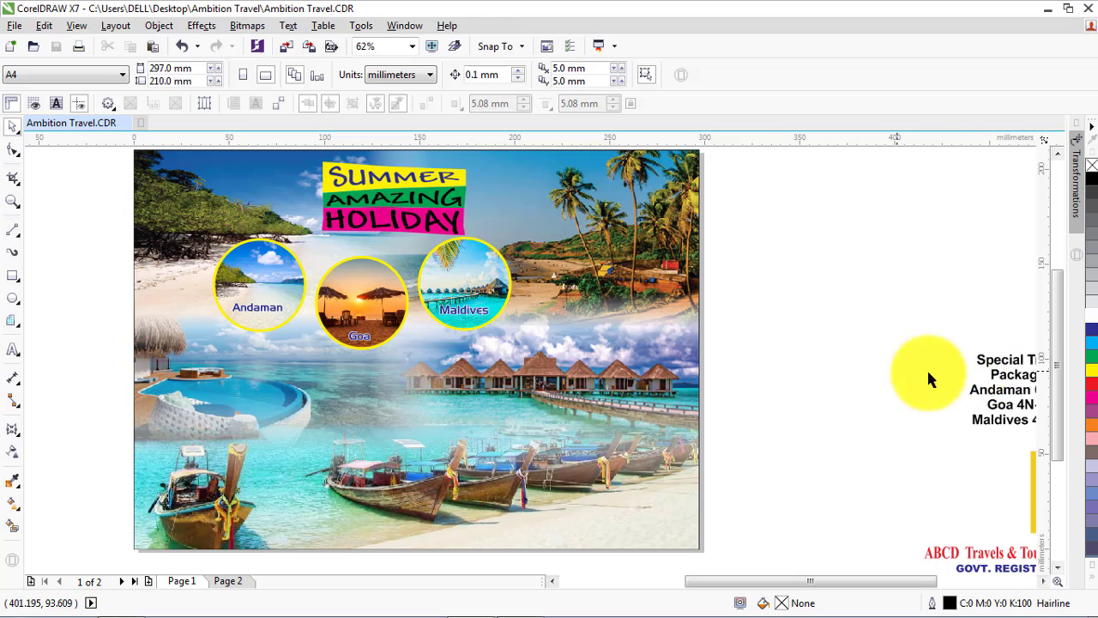
Move the Special Travel Packages text onto the flyer below the Goa circle and bring it to the front of the page
drag(975, 362, 789, 363)
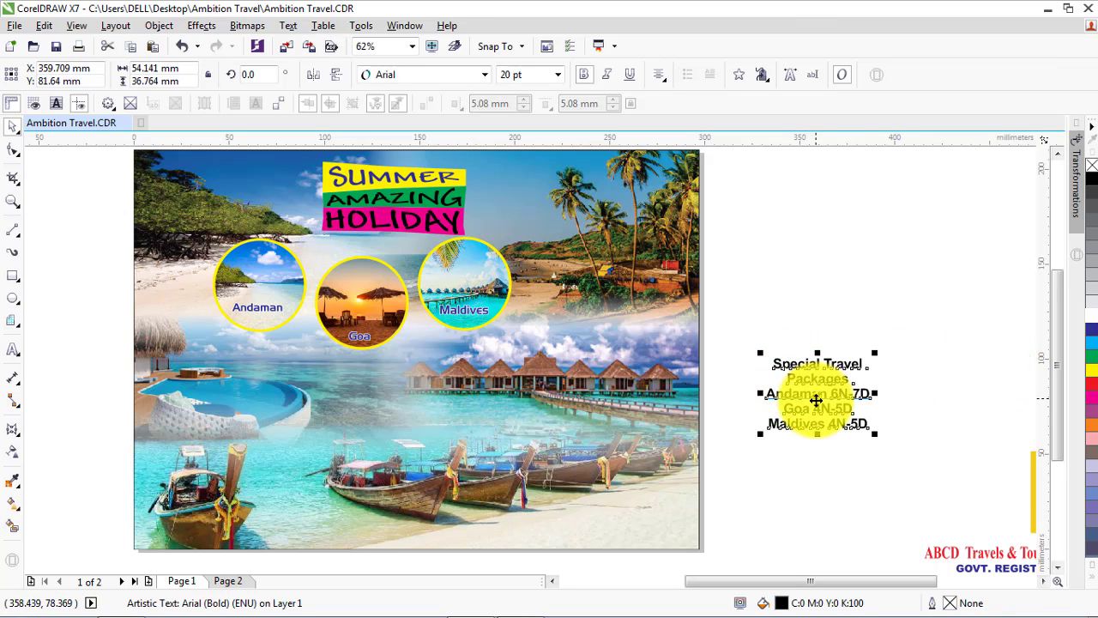
drag(816, 400, 327, 404)
click(154, 25)
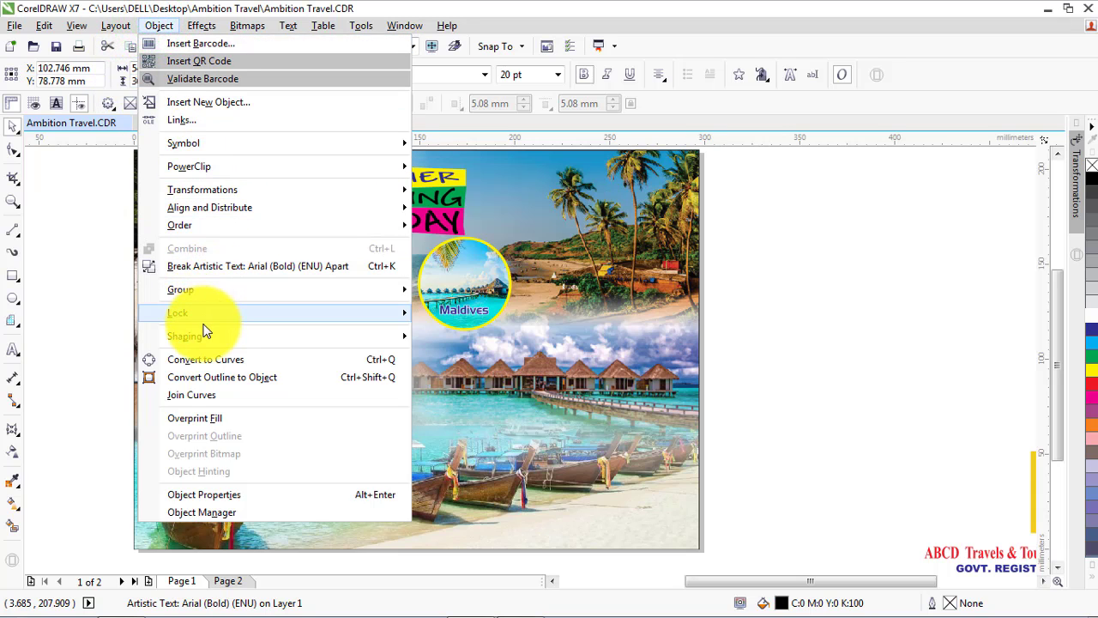
click(196, 225)
click(480, 223)
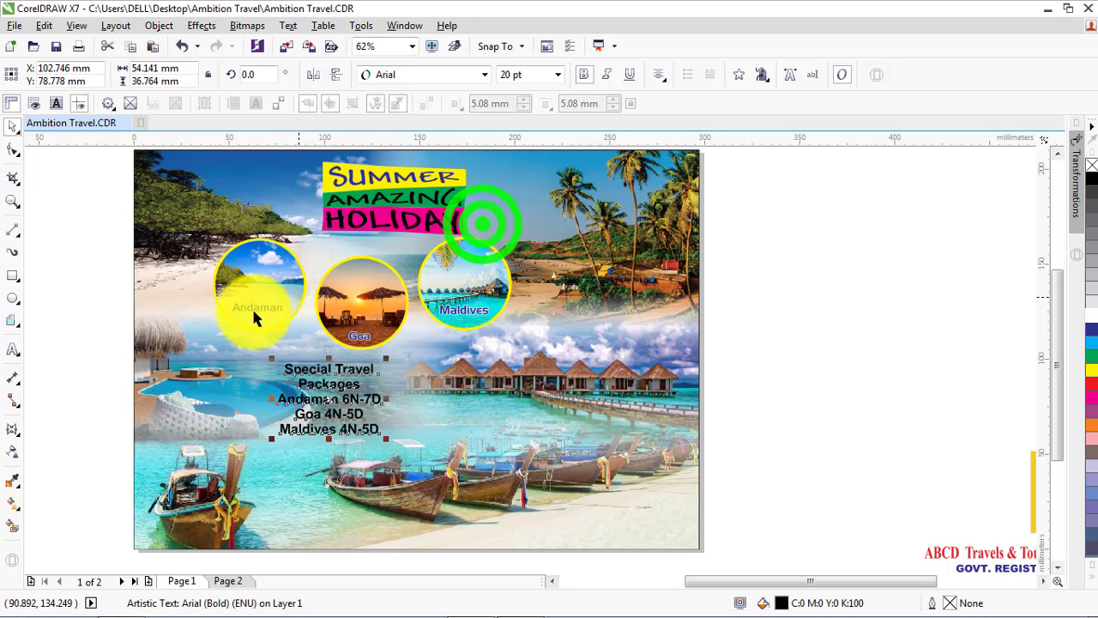
click(74, 353)
Draw a rectangle about 60.5 by 44 mm around the Special Travel Packages text and fill it with yellow
click(12, 275)
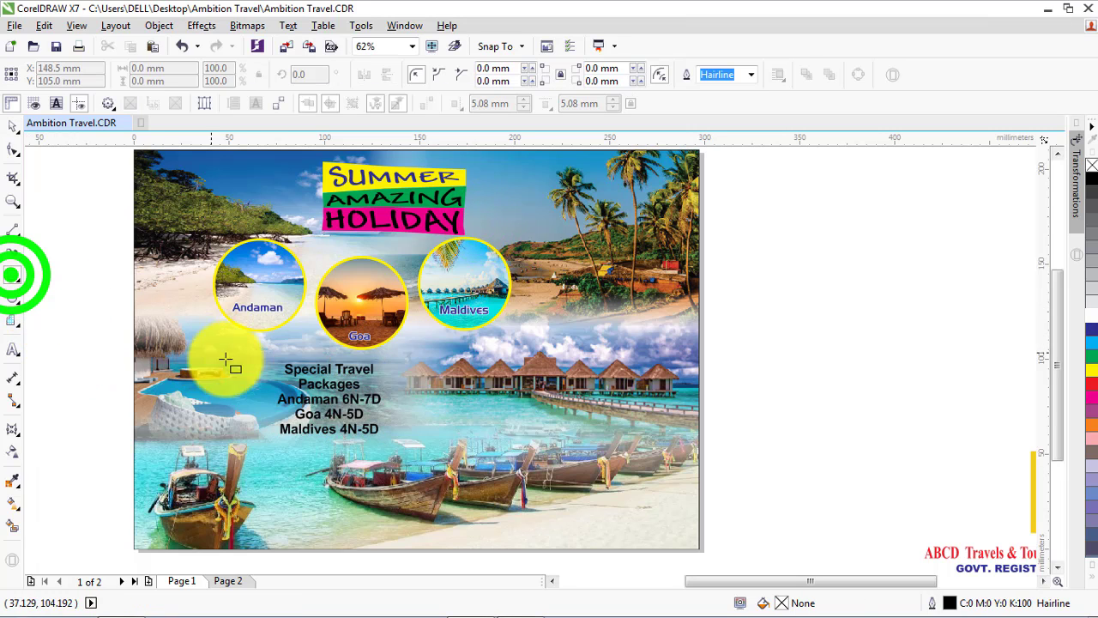
drag(272, 357, 382, 441)
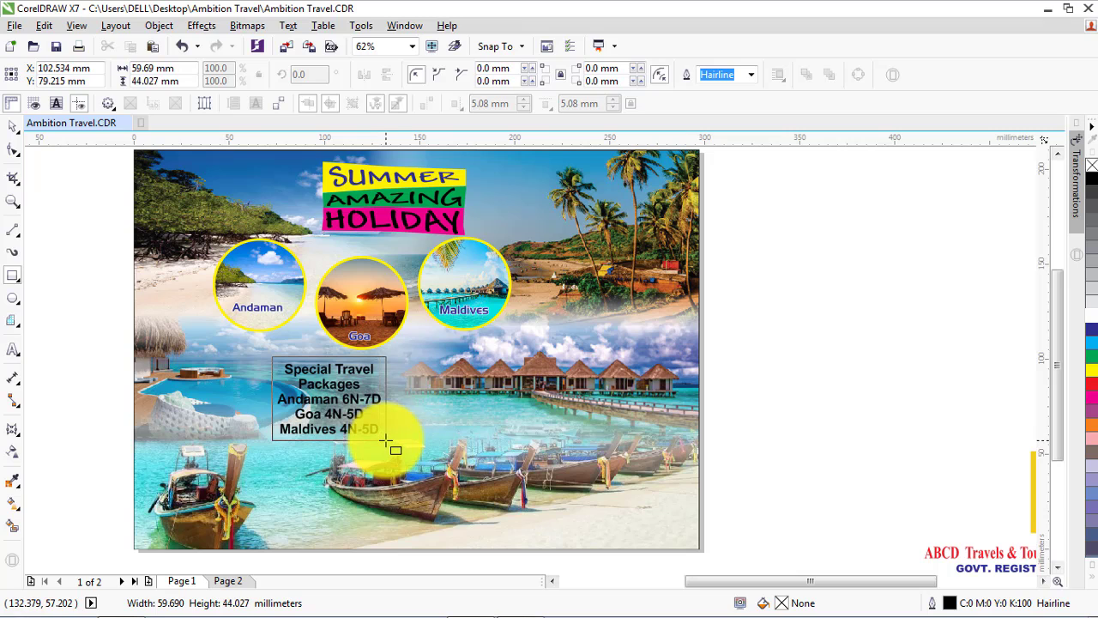
drag(388, 440, 388, 440)
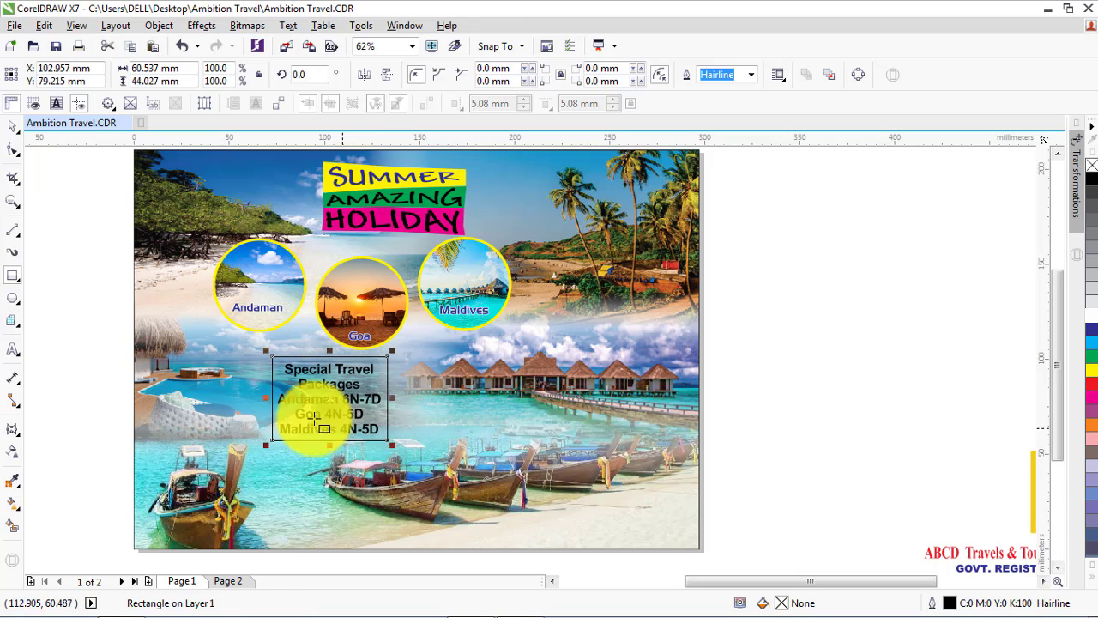
click(13, 127)
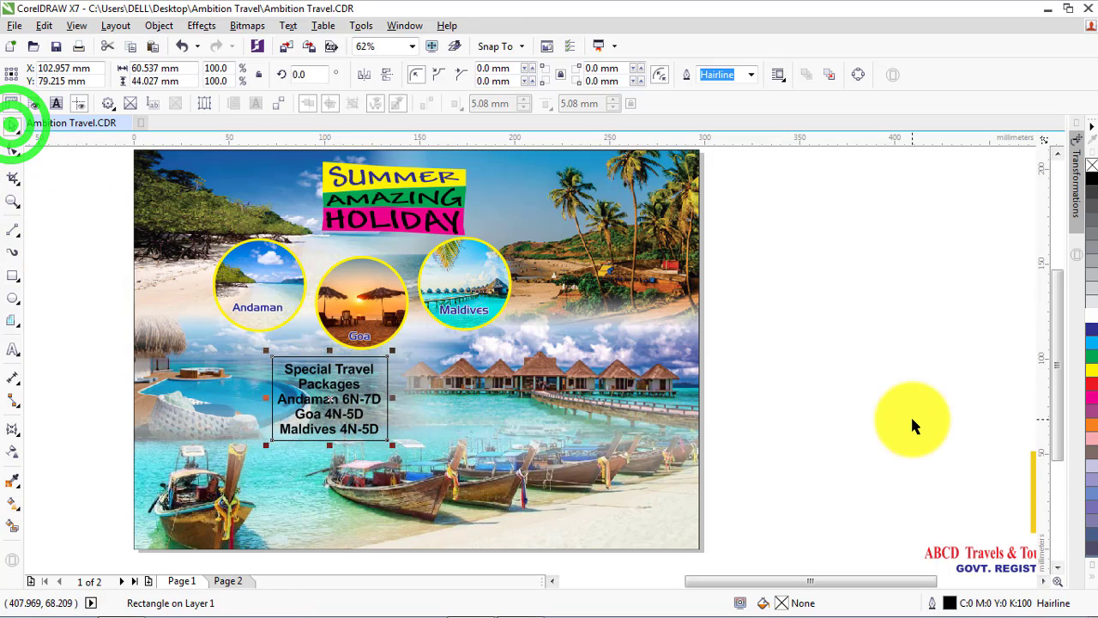
click(1092, 371)
Bring the Special Travel Packages text to the front of the page, above its yellow rectangle
drag(107, 336, 381, 447)
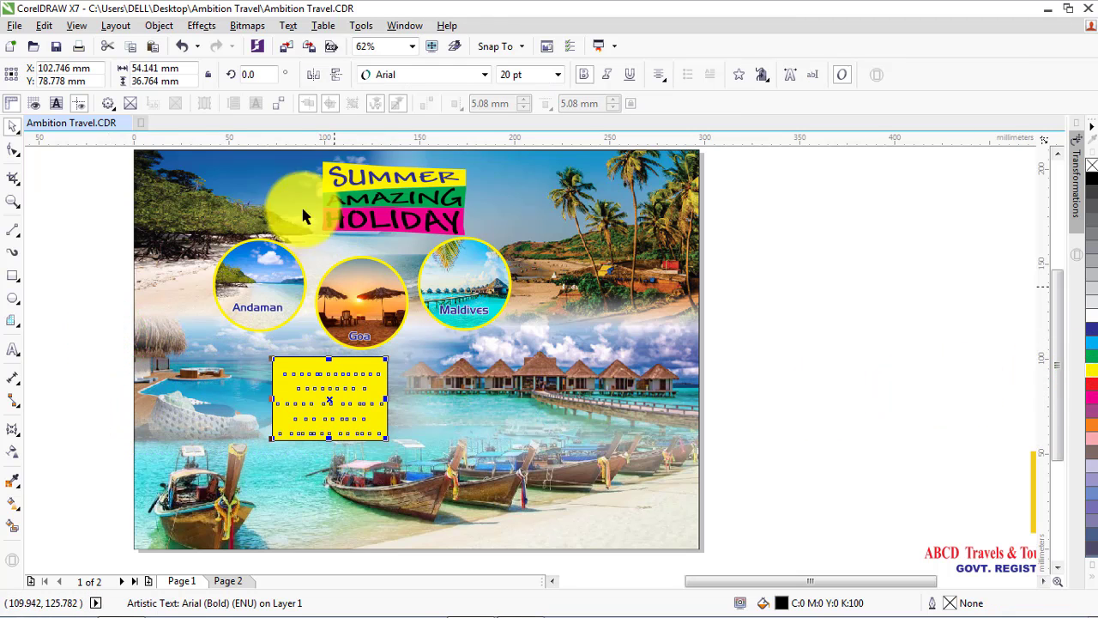
click(159, 26)
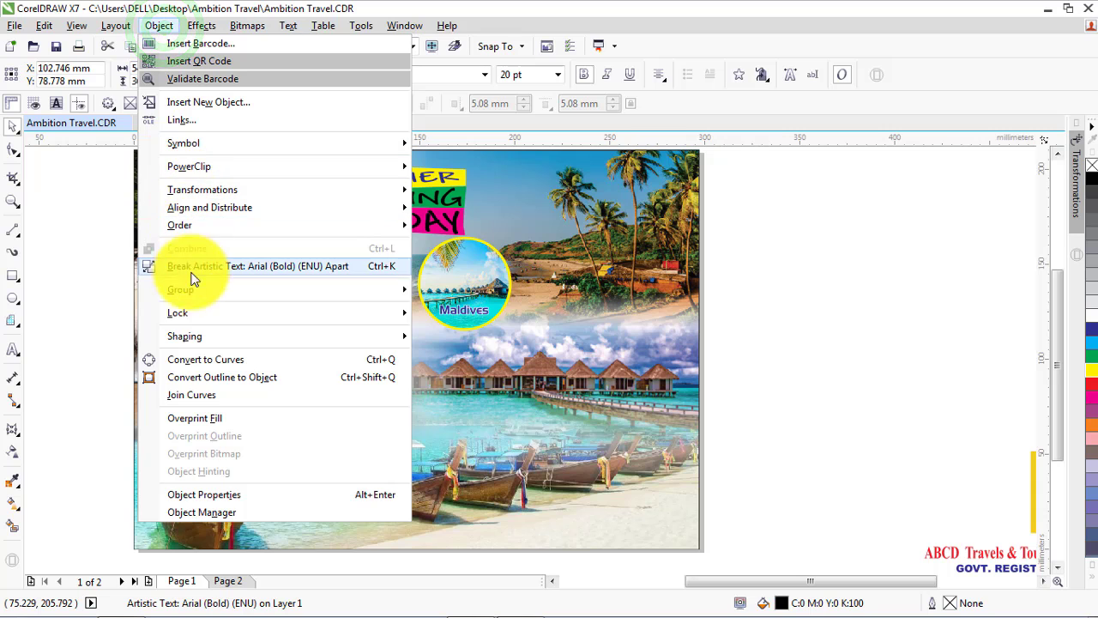
click(190, 224)
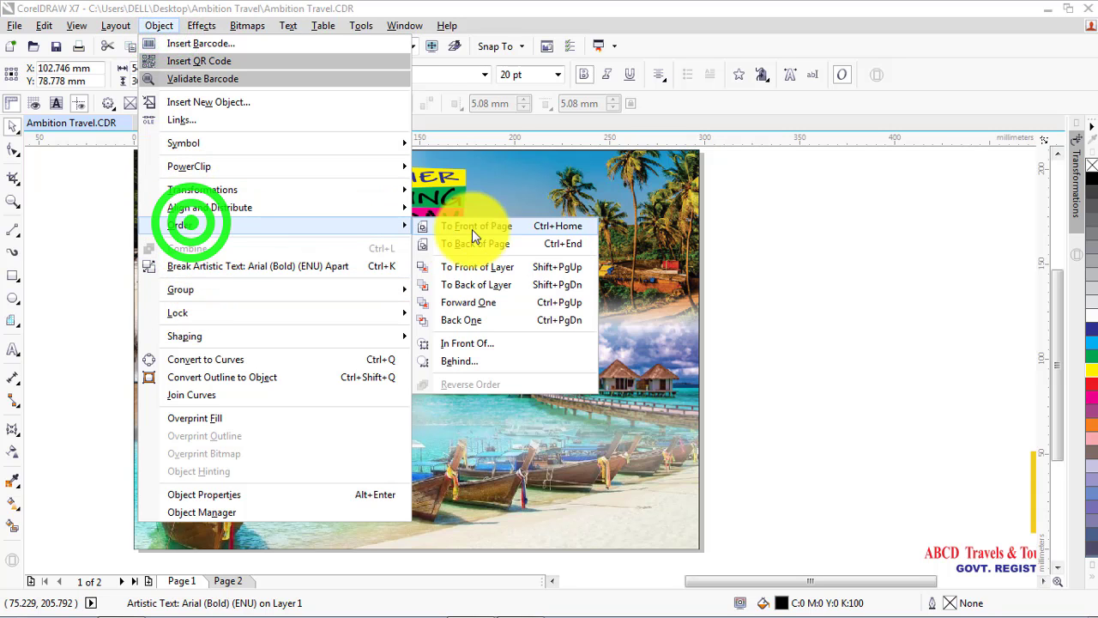
click(497, 228)
click(103, 350)
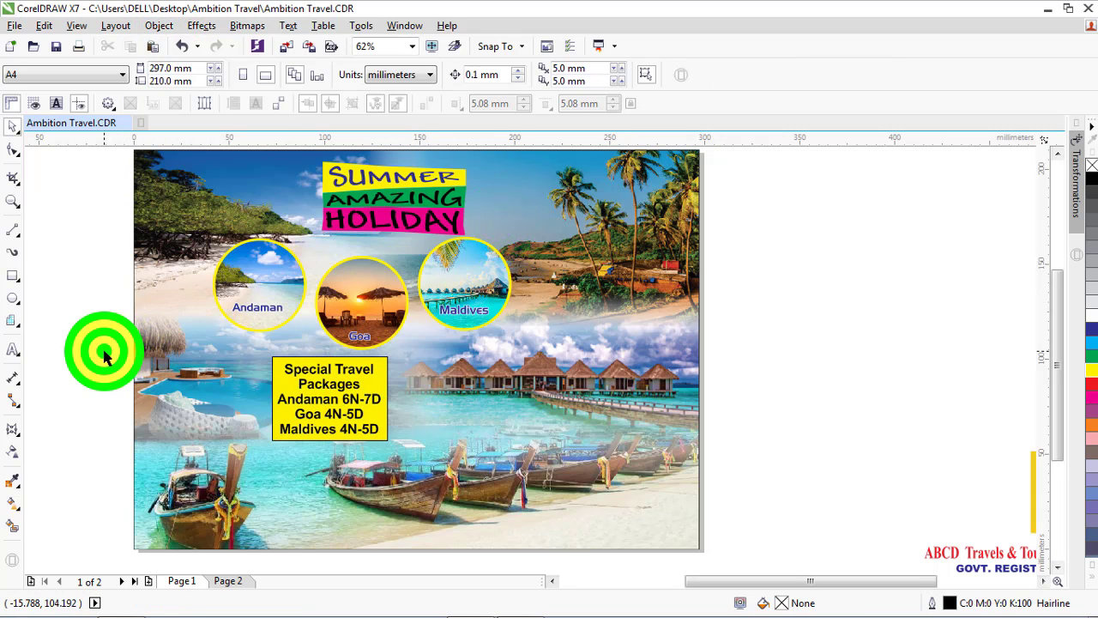
Sample the golden colour of the spare rectangle beside the page with the Color Eyedropper and apply it to the travel packages rectangle
scroll(436, 264, down, 2)
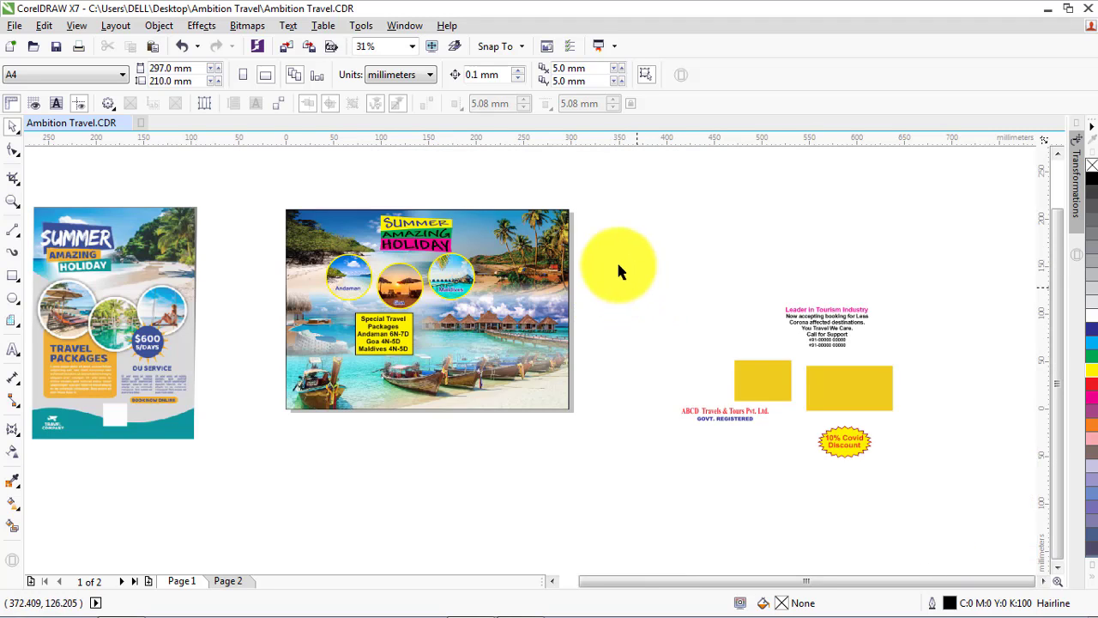
drag(617, 258, 925, 515)
drag(791, 385, 461, 369)
scroll(463, 366, up, 2)
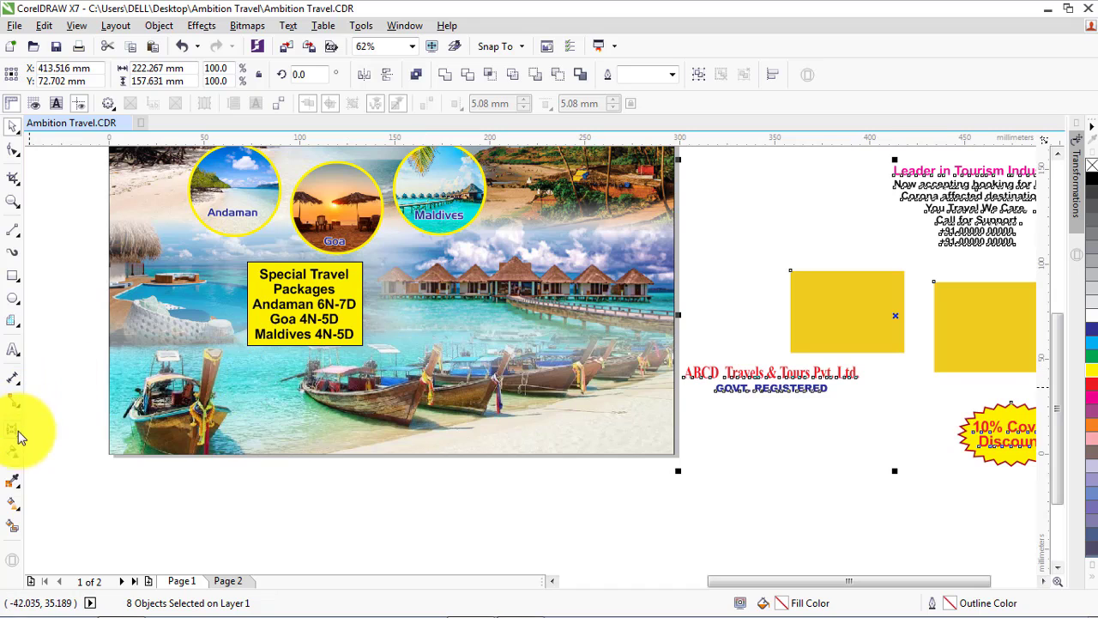
click(13, 486)
click(846, 312)
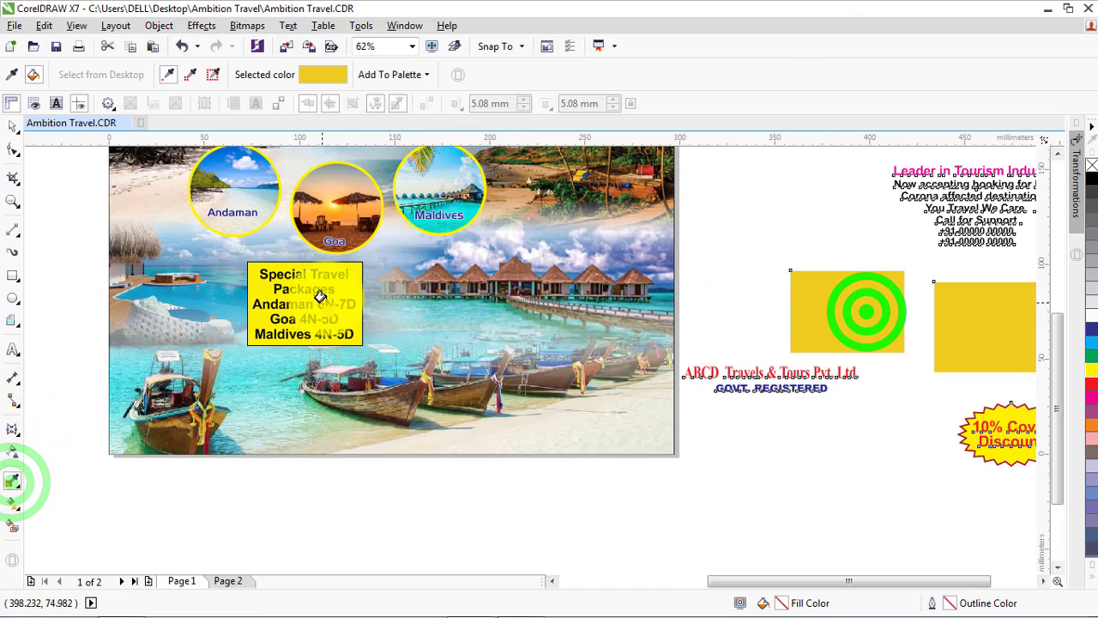
click(352, 288)
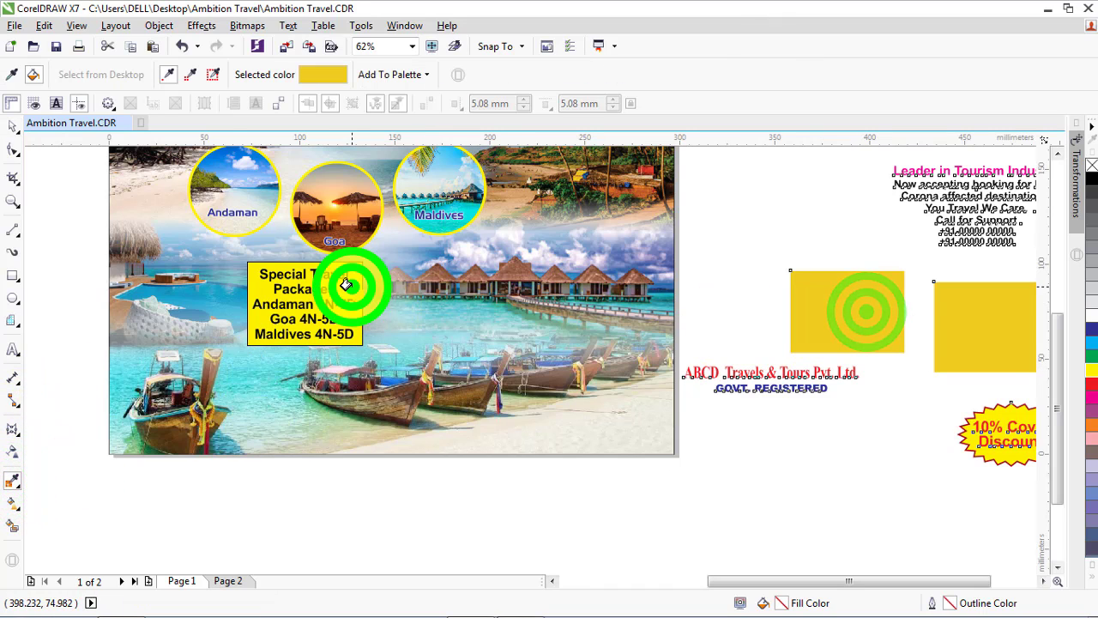
Set the outline of the travel packages rectangle to None
click(13, 125)
click(354, 257)
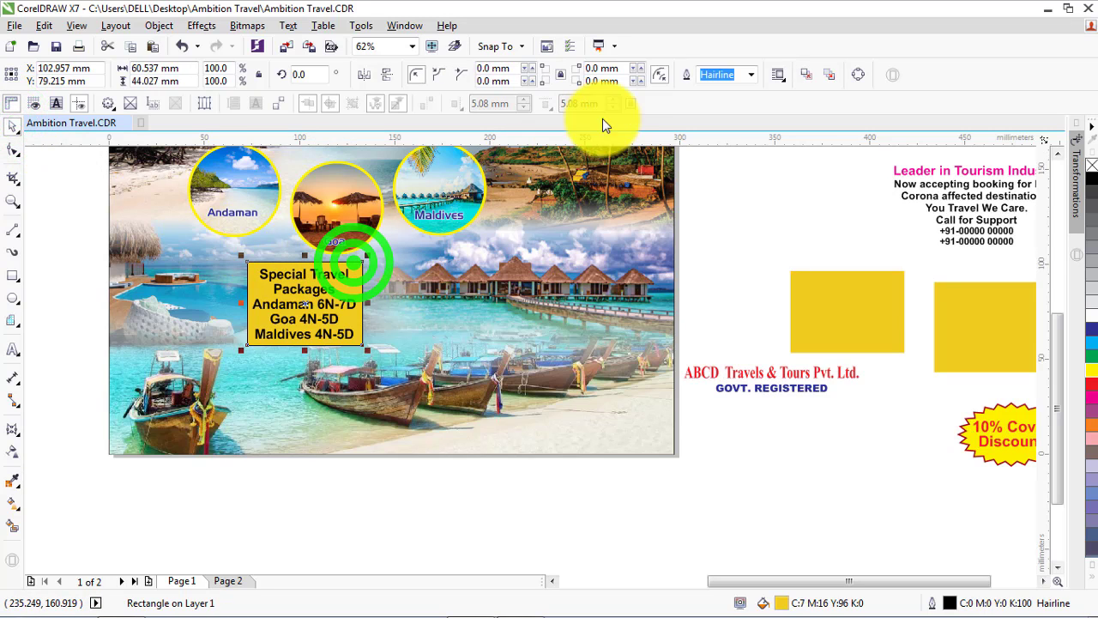
click(747, 74)
click(709, 90)
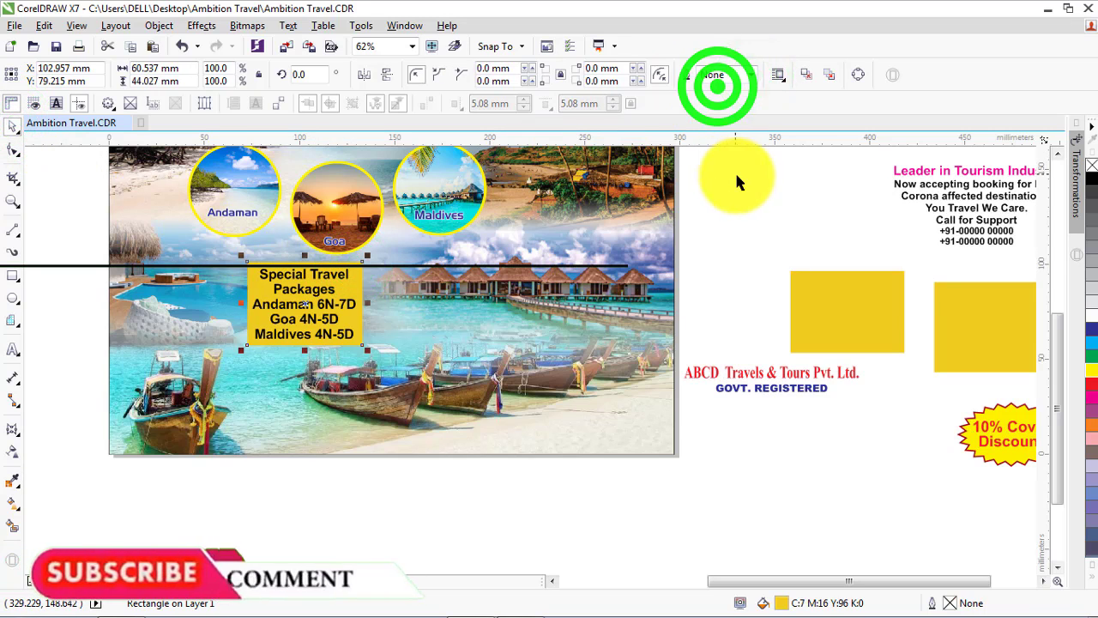
click(735, 176)
Move the larger golden rectangle onto the flyer over the huts below the Maldives circle and bring it to the front of the page
click(880, 292)
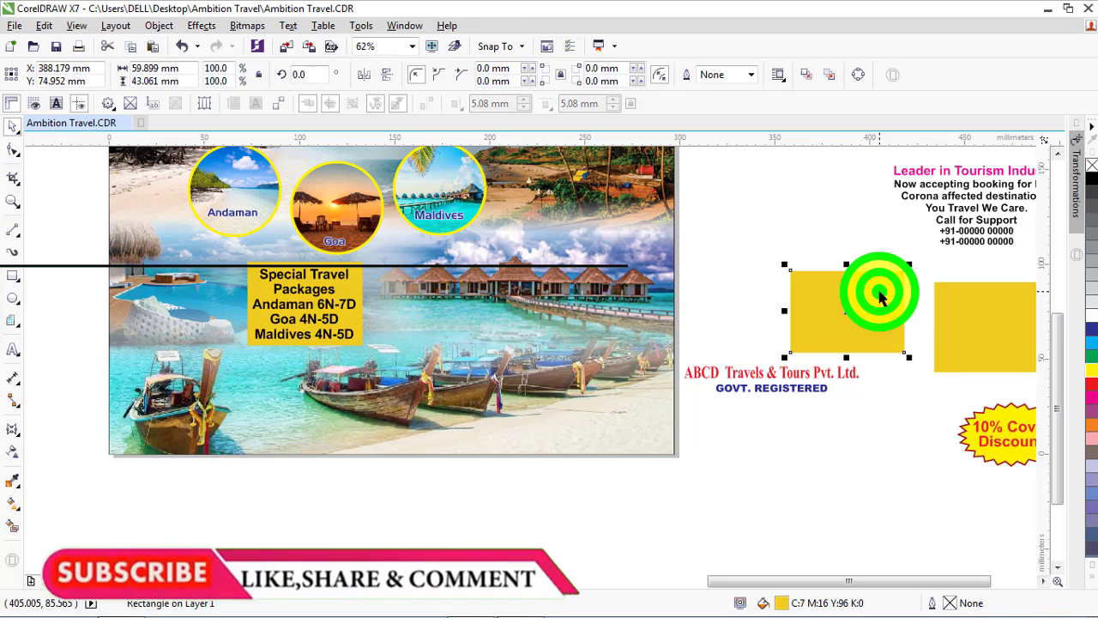
drag(973, 324, 503, 284)
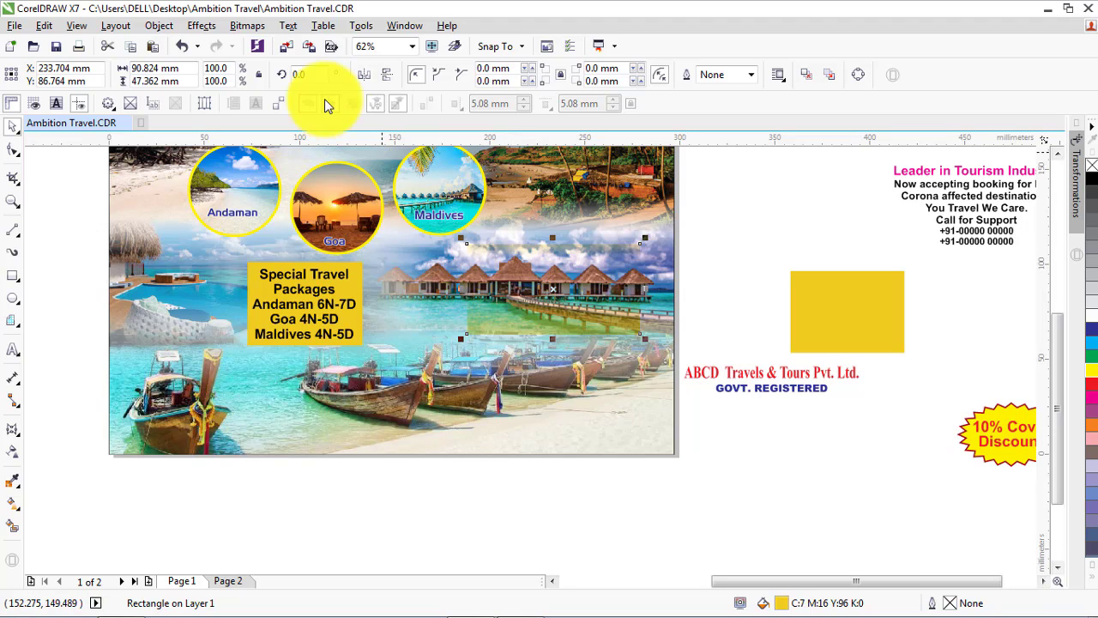
click(163, 26)
click(212, 224)
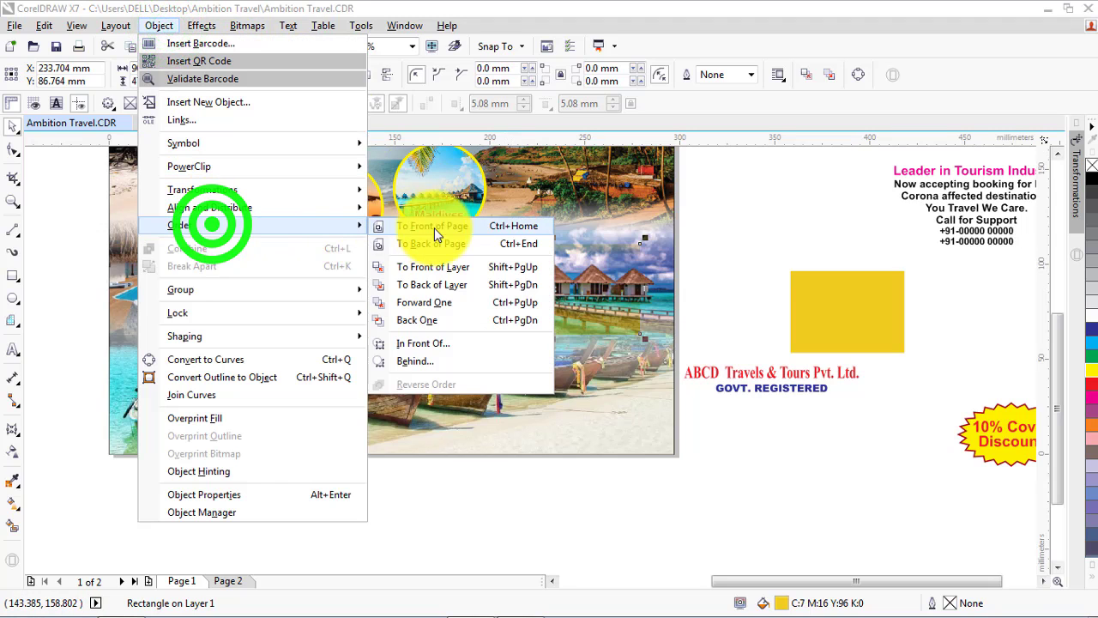
click(434, 228)
click(764, 246)
Move the Leader in Tourism Industry heading and its booking and support text onto the larger golden rectangle, in front of the page
click(933, 174)
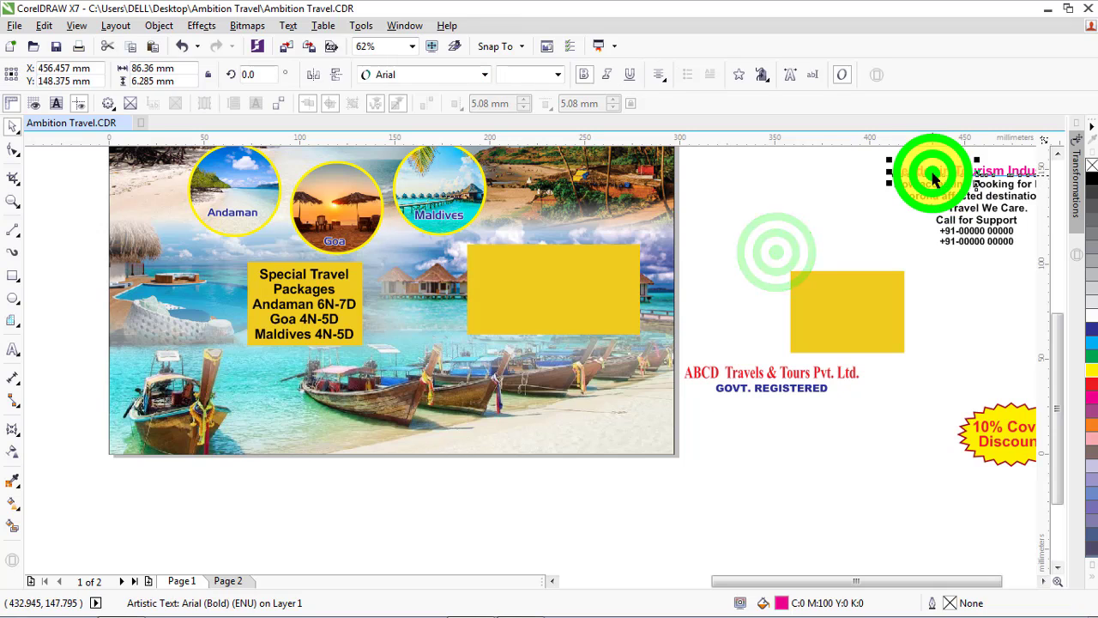
shift+click(939, 184)
drag(965, 214, 539, 298)
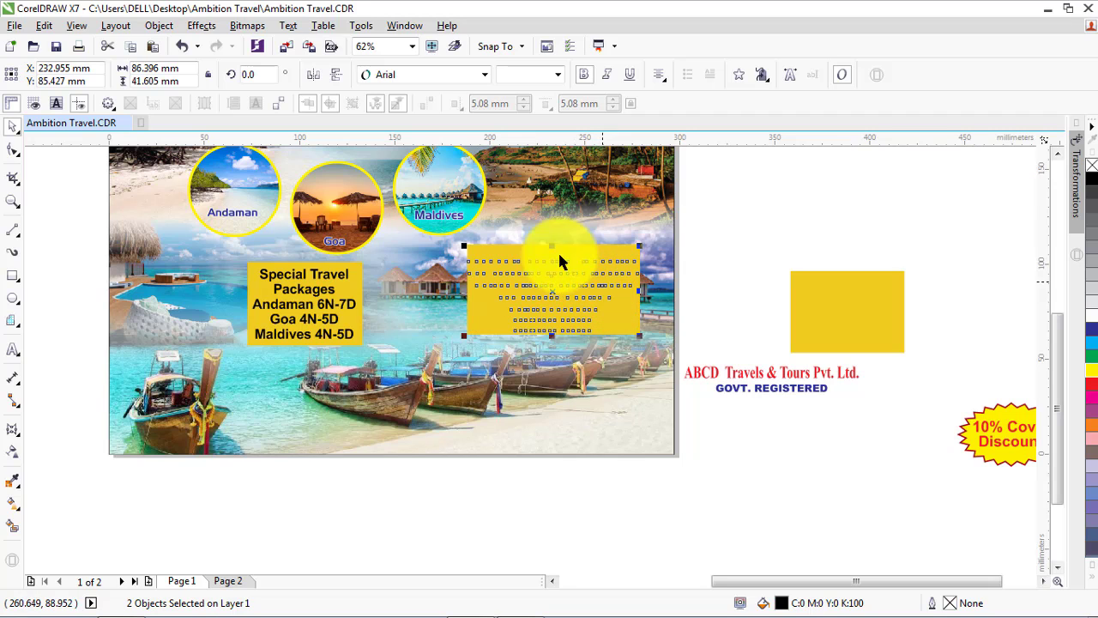
click(159, 25)
click(167, 223)
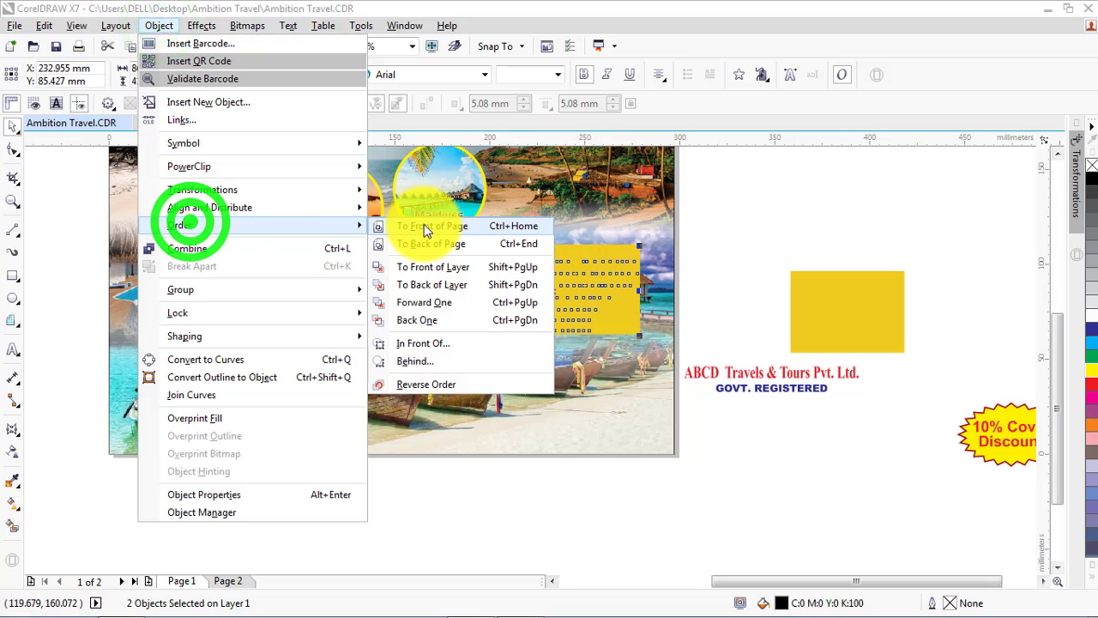
click(423, 224)
scroll(672, 279, up, 2)
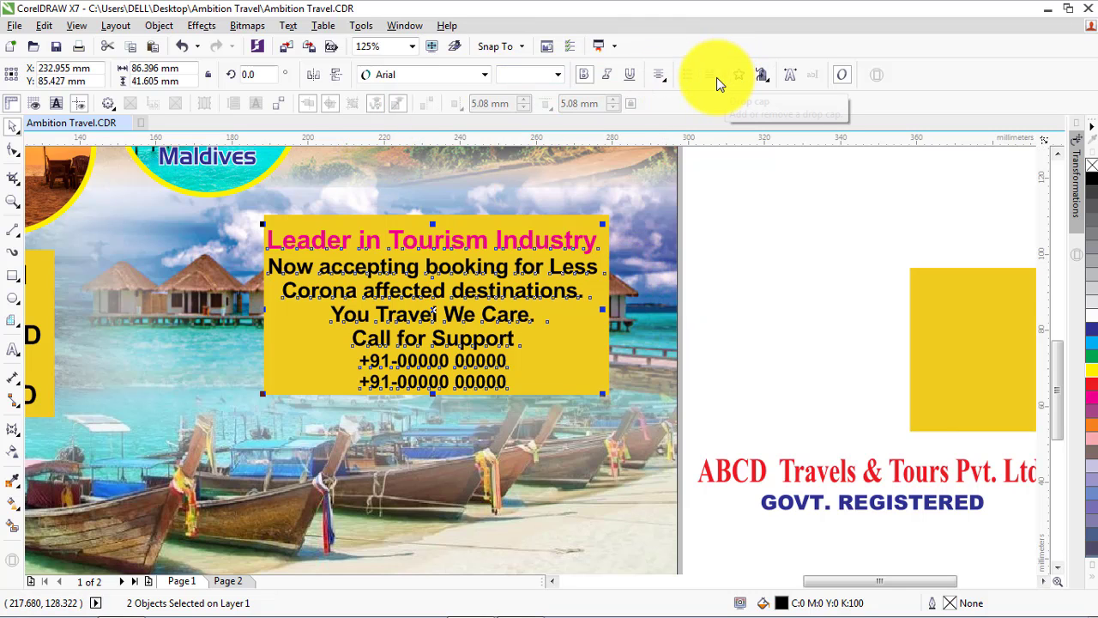
Centre the Leader in Tourism Industry text block horizontally and vertically on its golden rectangle
click(760, 273)
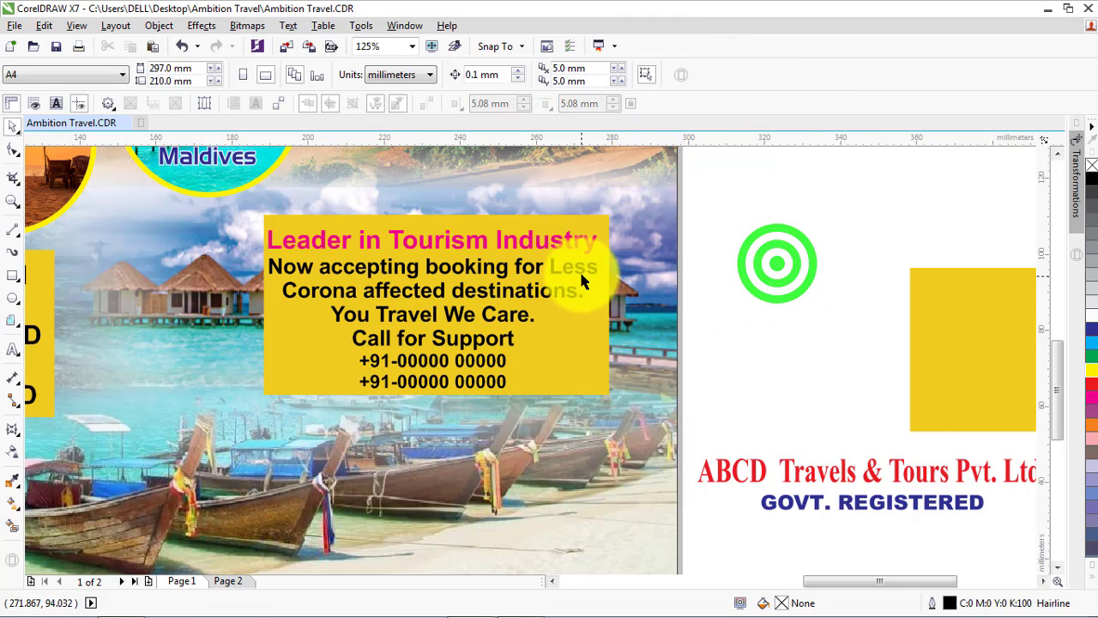
click(581, 276)
shift+click(585, 360)
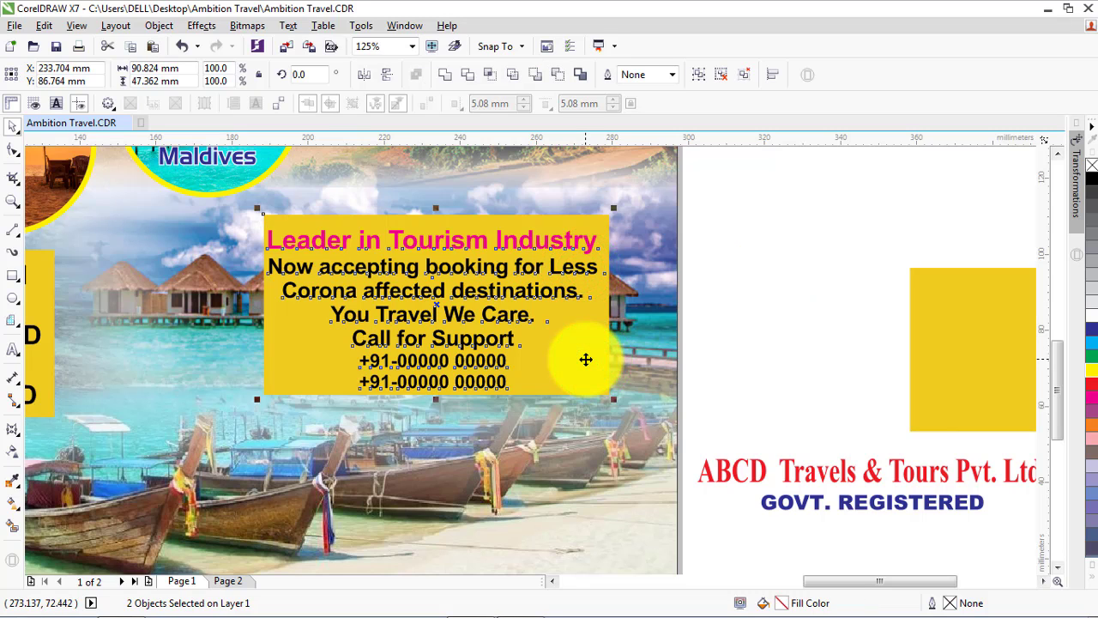
key(c)
key(e)
click(810, 234)
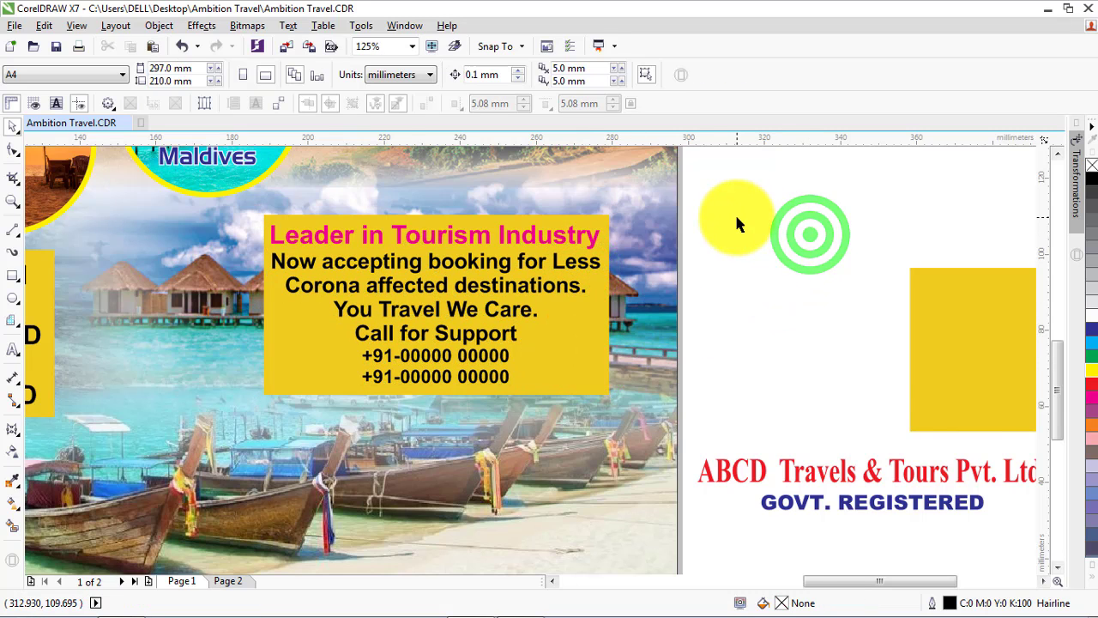
Place the ABCD Travels & Tours Pvt. Ltd. and GOVT. REGISTERED text over the flyer's leftmost boat and bring it to the front of the page
scroll(736, 225, down, 1)
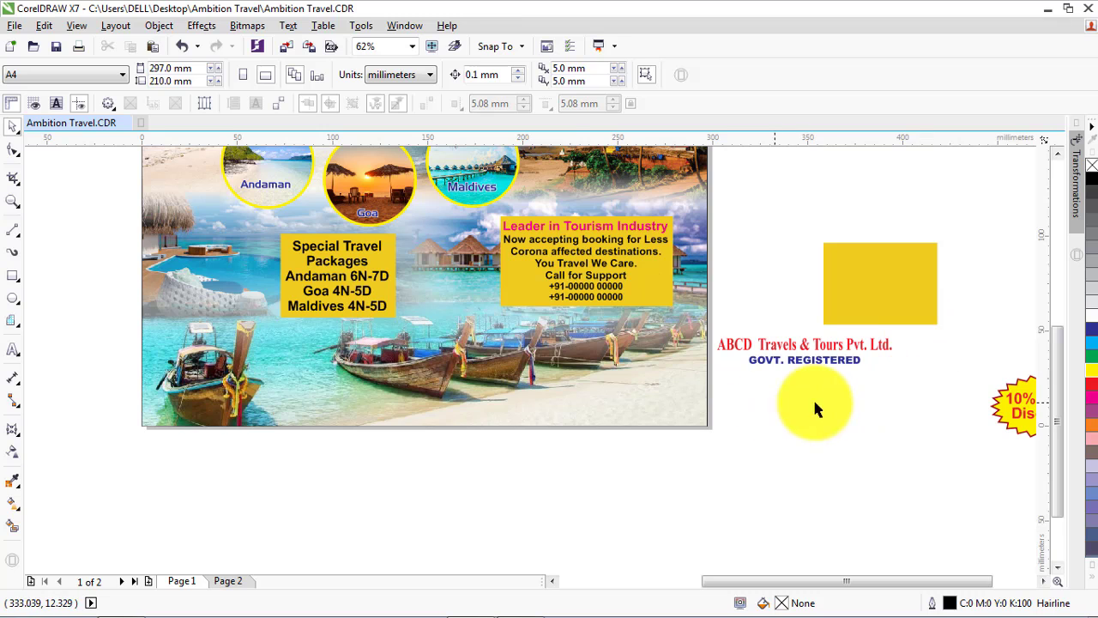
drag(922, 331, 722, 395)
drag(819, 351, 287, 361)
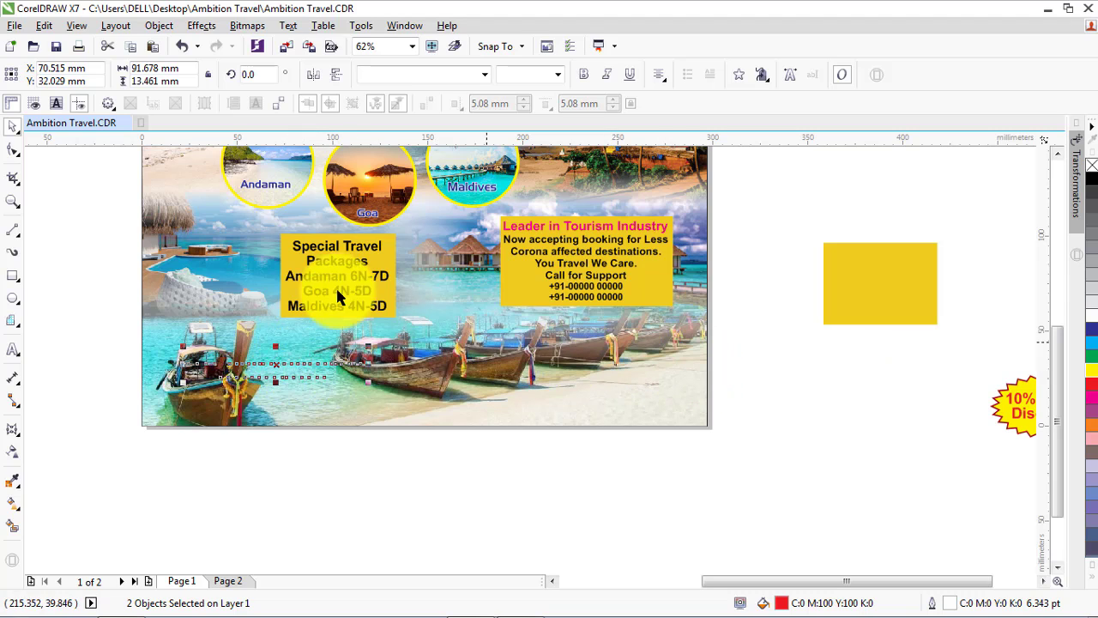
click(158, 25)
click(180, 224)
click(410, 228)
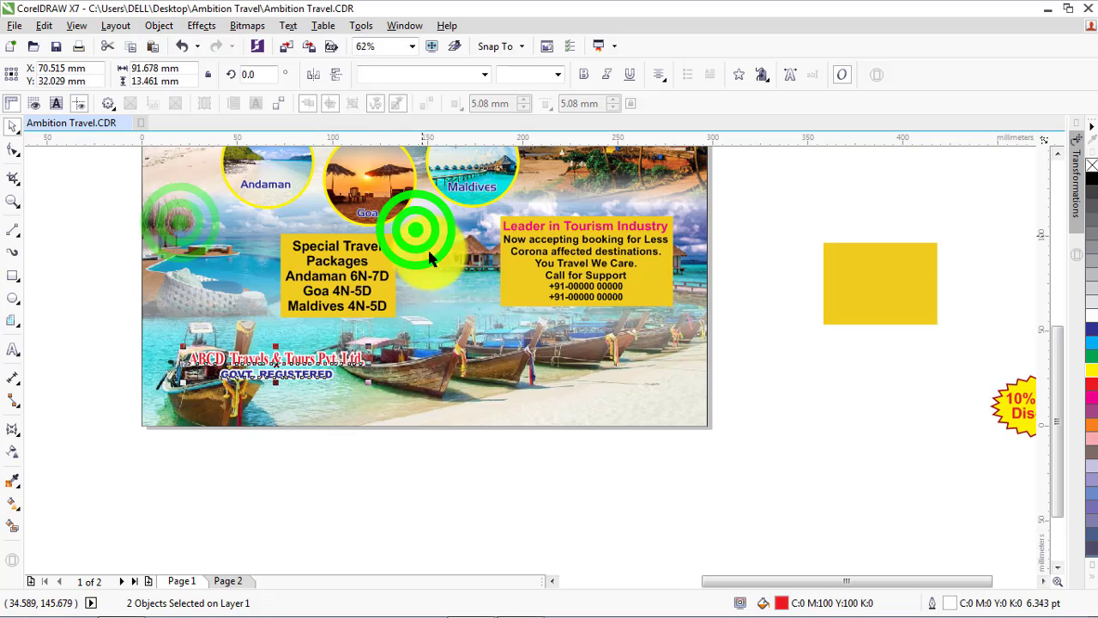
click(553, 469)
Place the 10% Covid Discount starburst on the beach in the flyer's lower right corner and bring it to the front of the page
drag(892, 581, 969, 588)
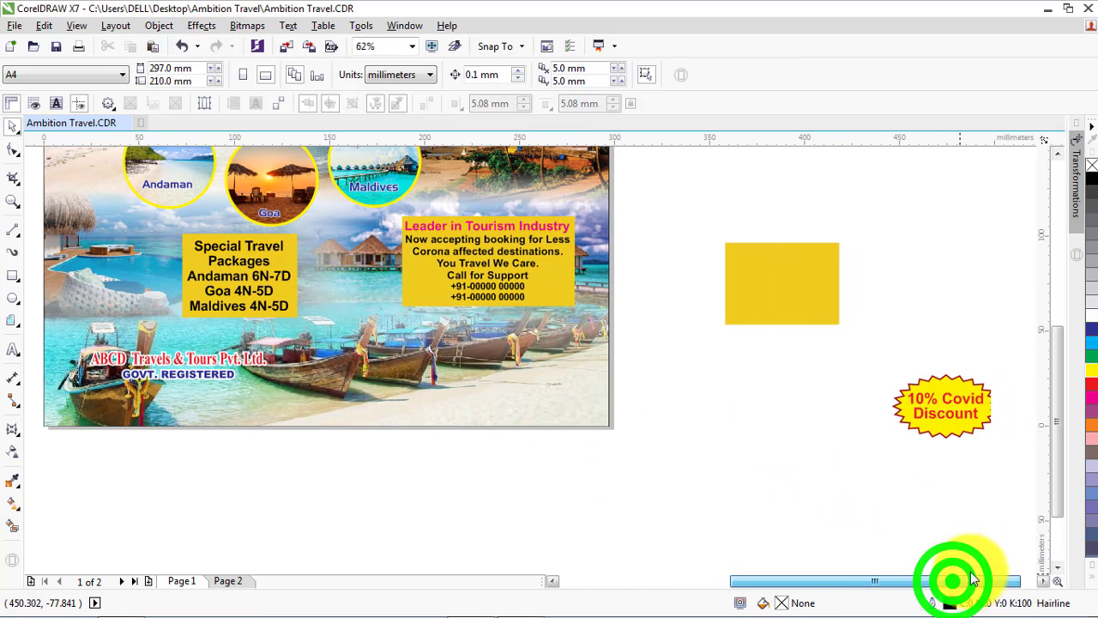
drag(846, 351, 1004, 448)
drag(943, 409, 532, 384)
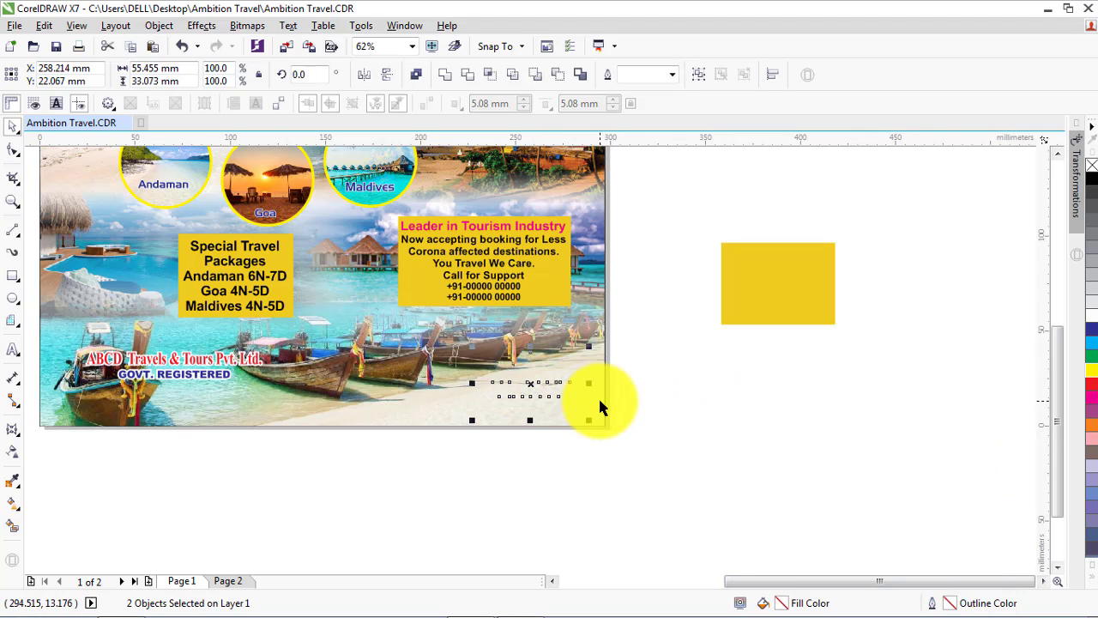
click(159, 26)
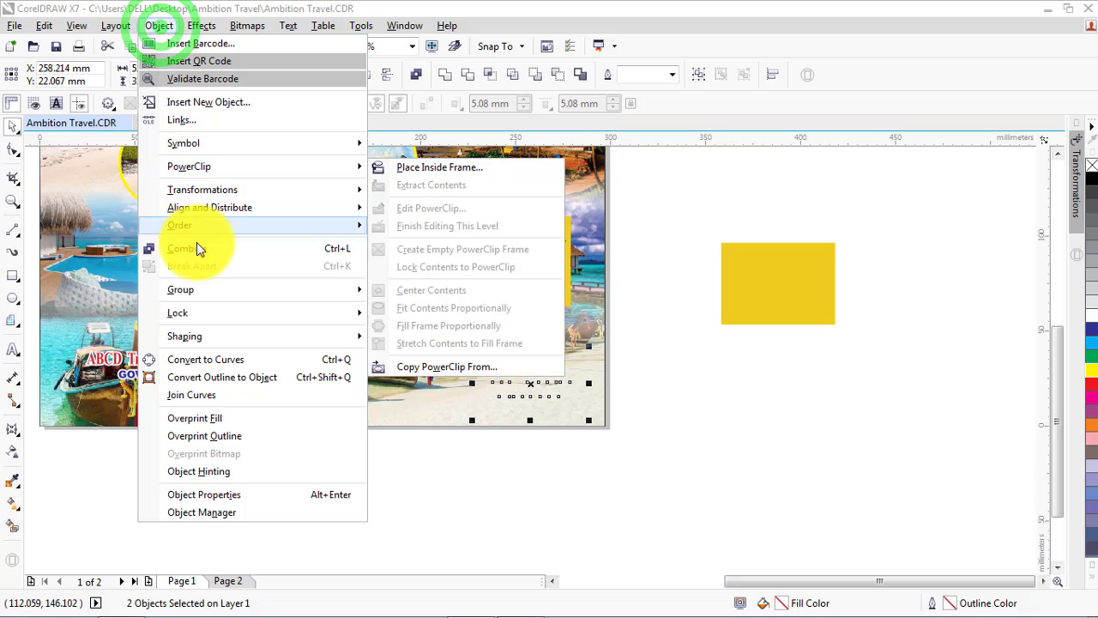
click(194, 225)
click(416, 227)
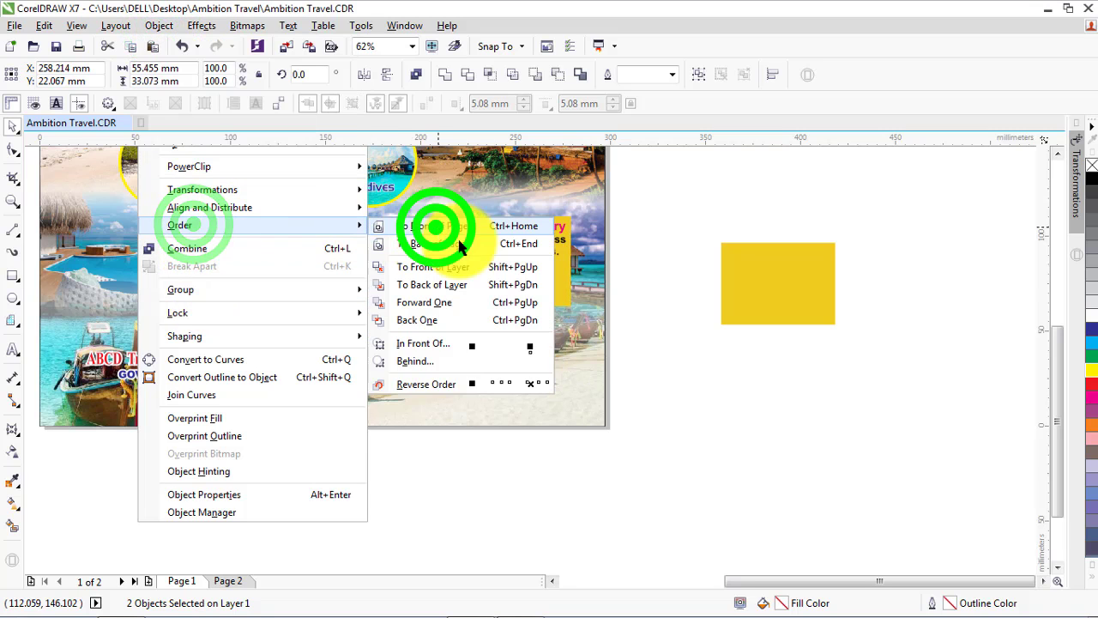
click(650, 320)
Delete the spare golden rectangle beside the page
click(742, 296)
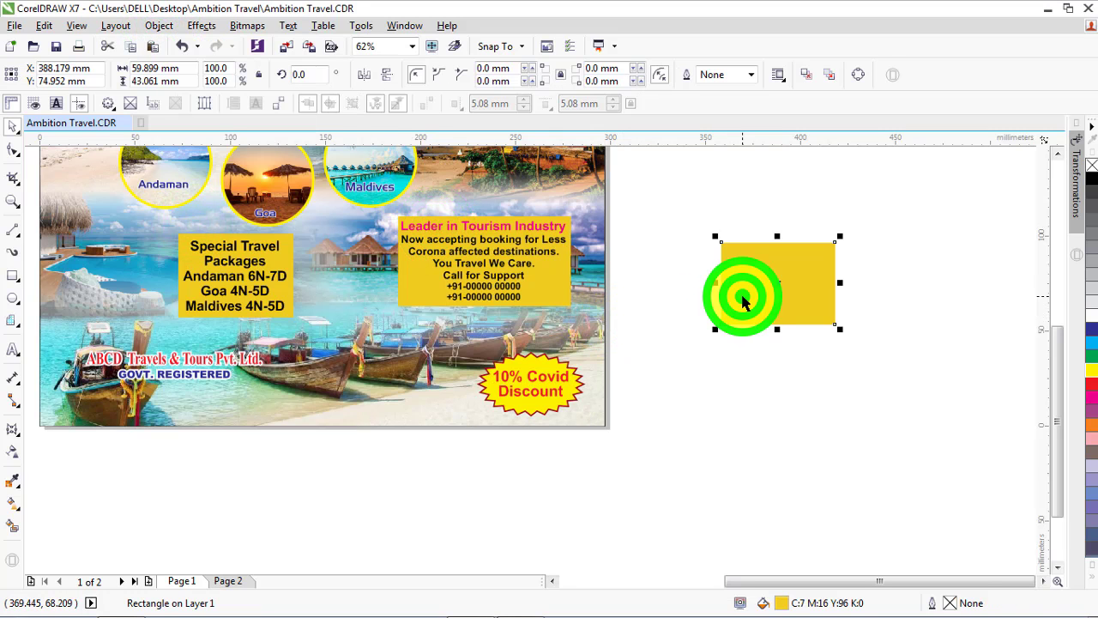
key(Delete)
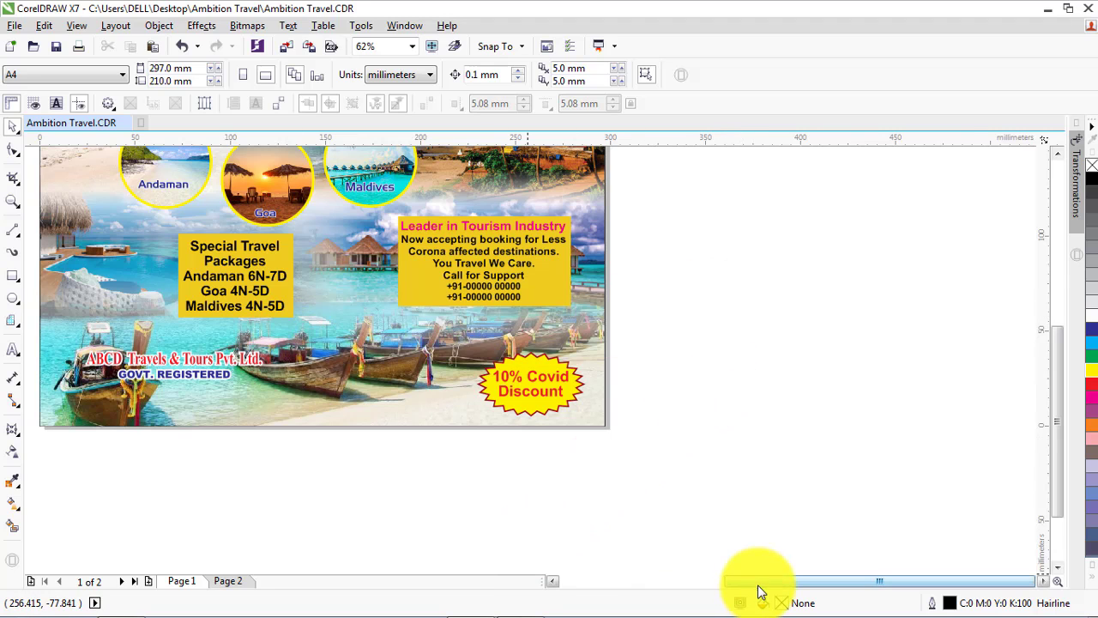
drag(755, 581, 660, 581)
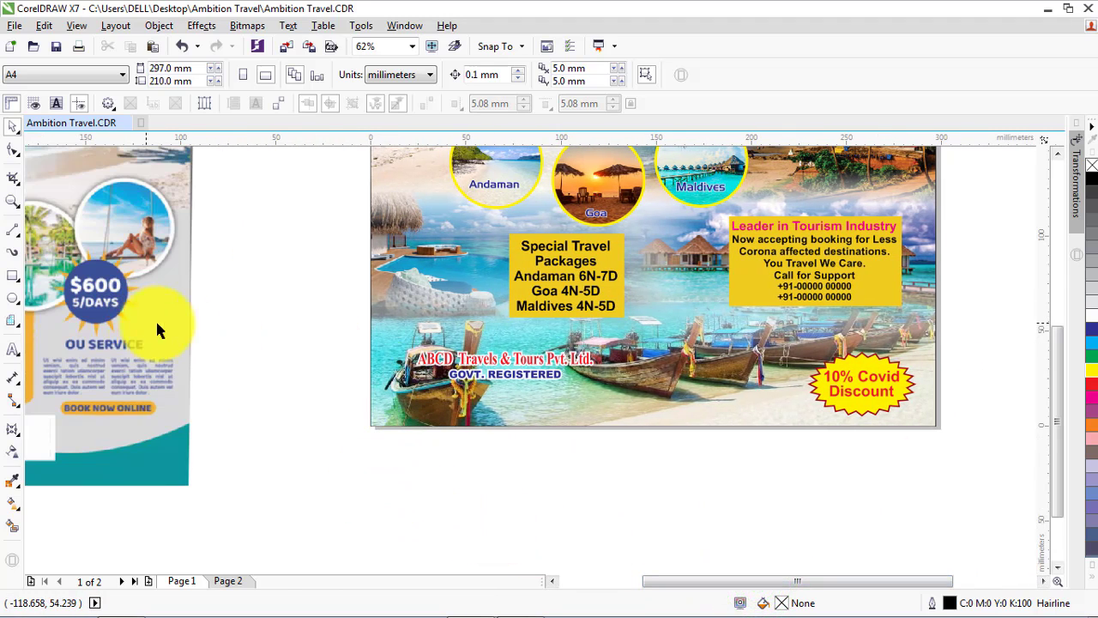
click(1058, 148)
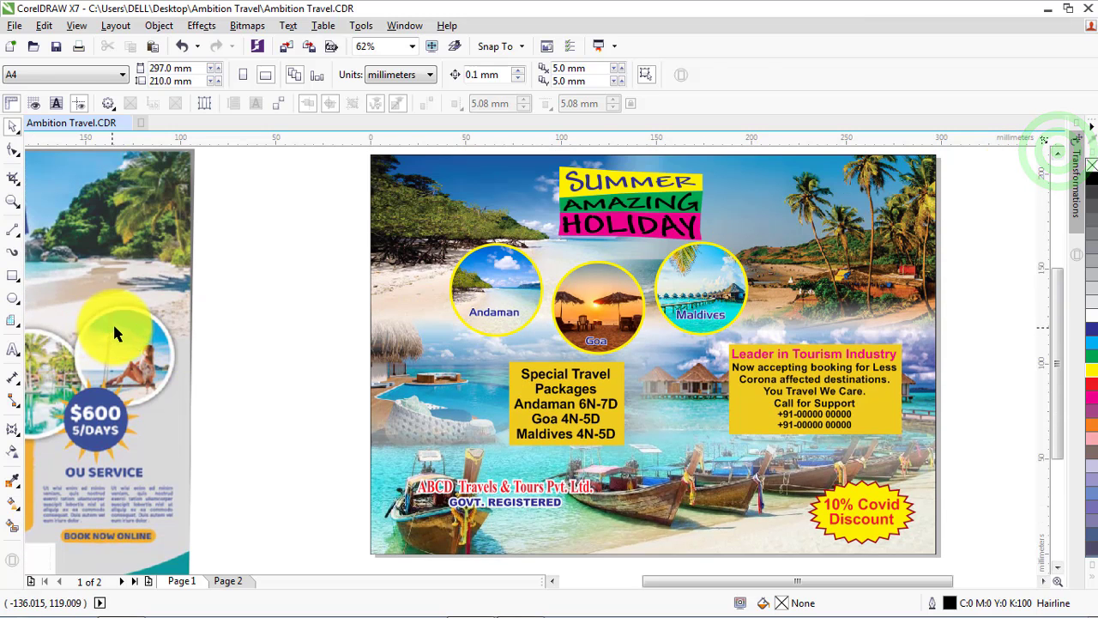
drag(111, 318, 151, 320)
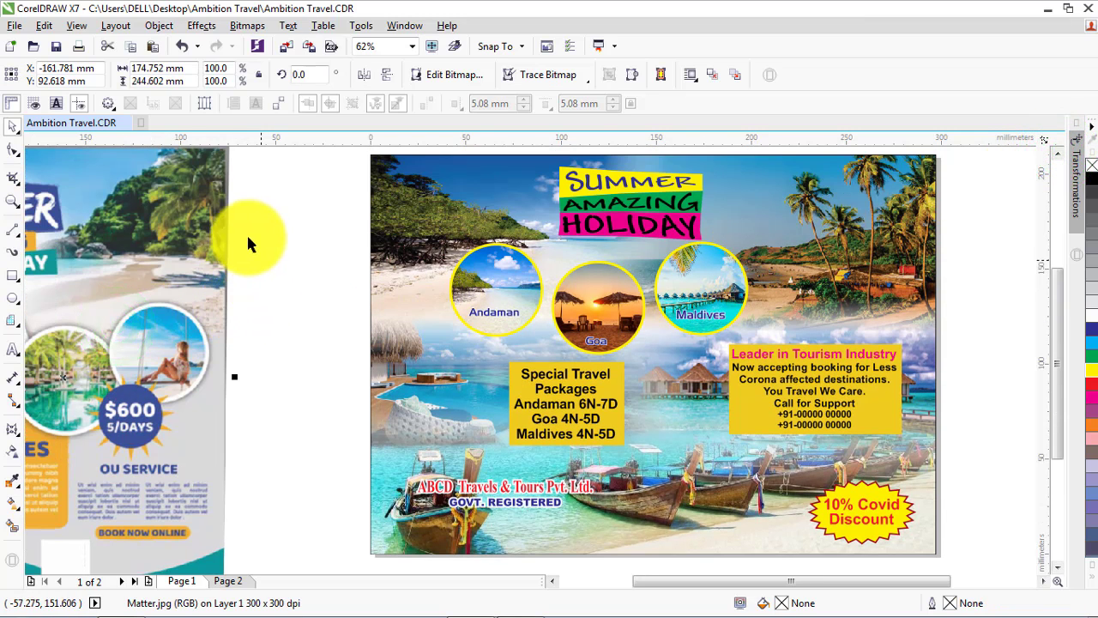
scroll(242, 229, down, 1)
key(Delete)
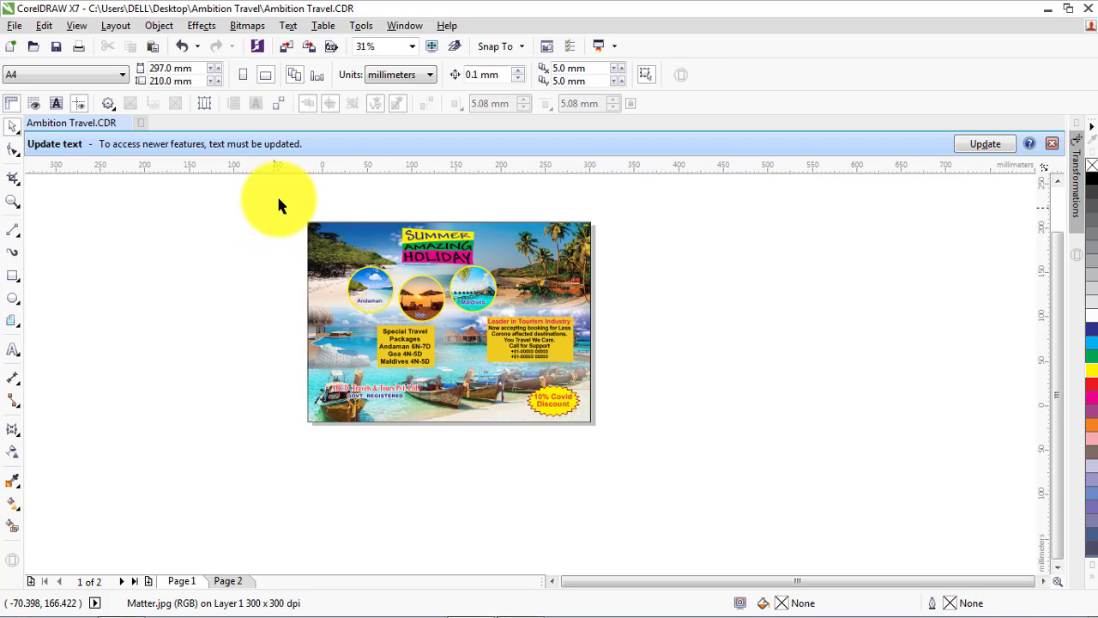
scroll(277, 197, down, 1)
click(1053, 145)
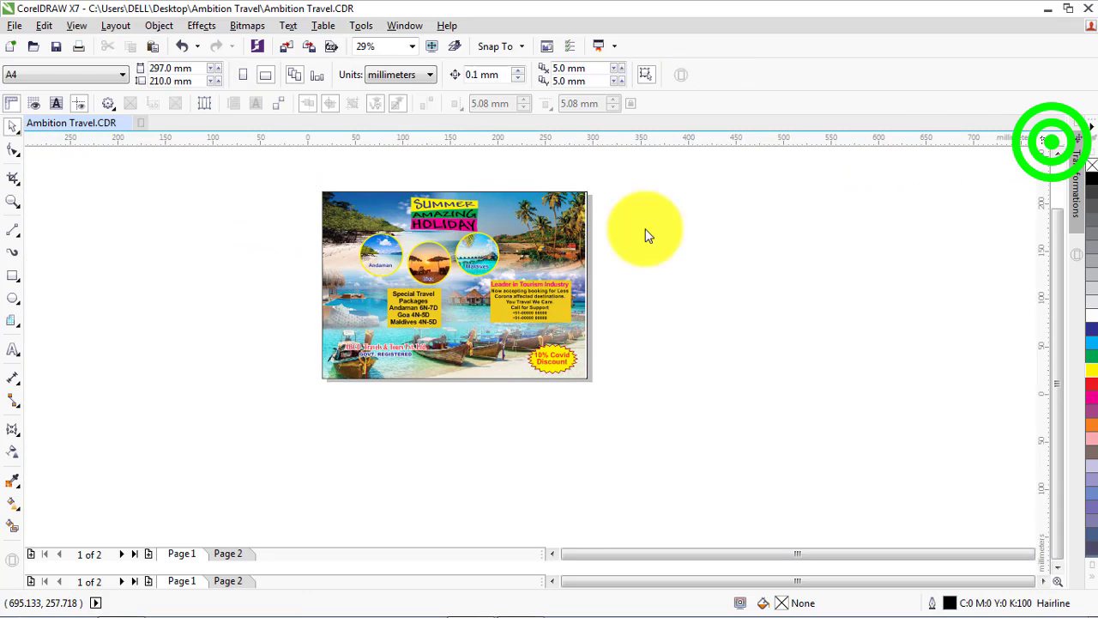
scroll(276, 173, up, 1)
drag(277, 175, 676, 427)
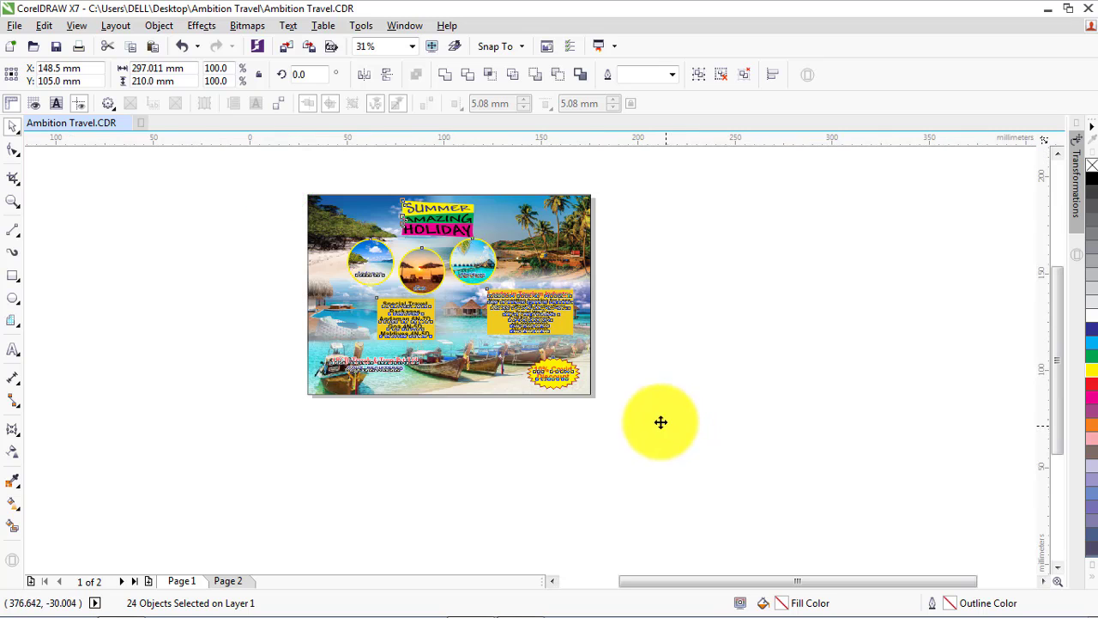
key(shift+F2)
click(905, 355)
key(ctrl+z)
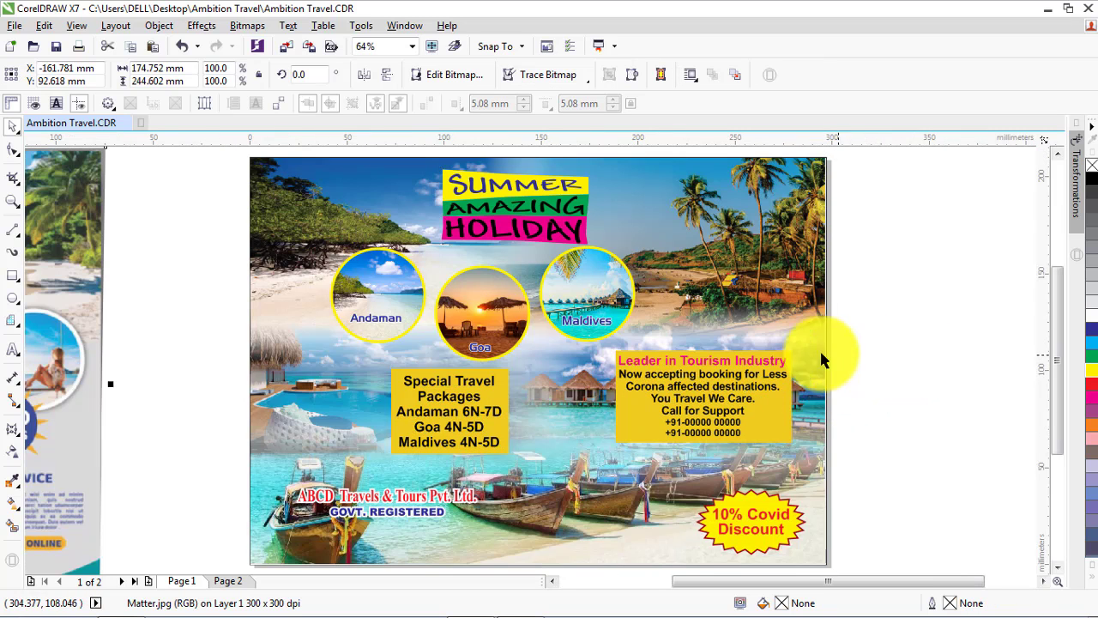
click(949, 290)
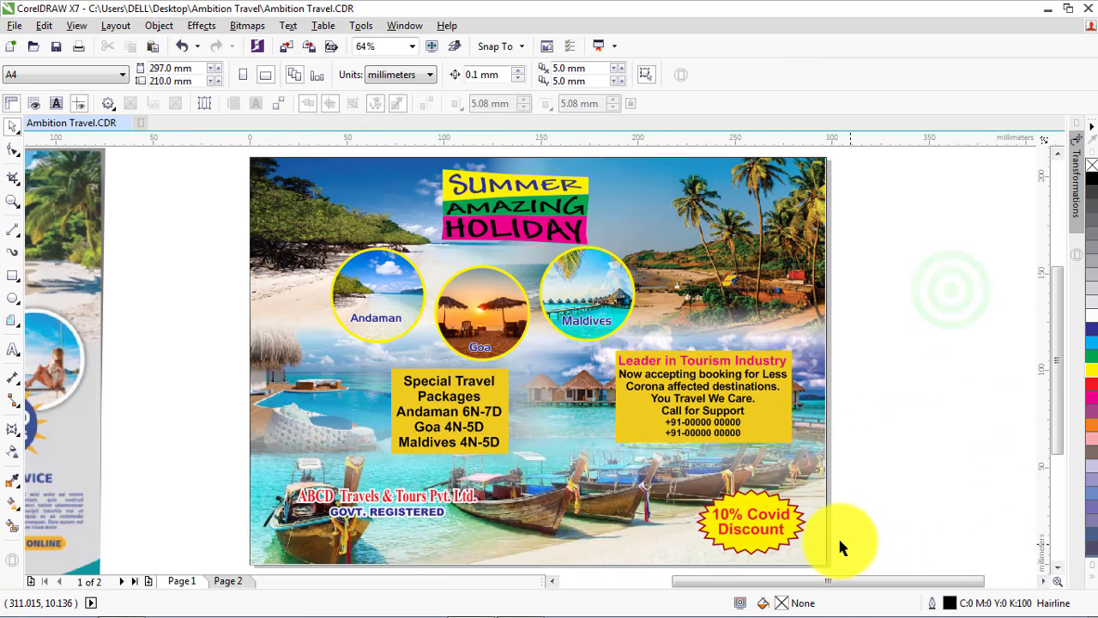
Move the ABCD Travels & Tours Pvt. Ltd. and GOVT. REGISTERED text off the leftmost boat onto the water just beside it
drag(221, 472, 506, 546)
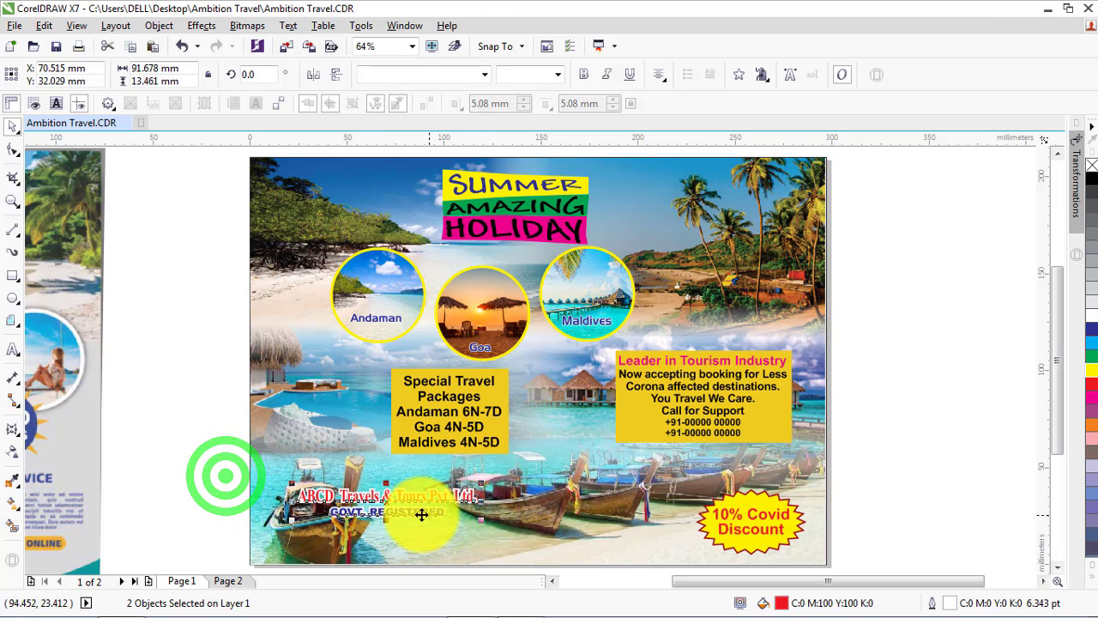
drag(387, 511, 459, 538)
click(905, 506)
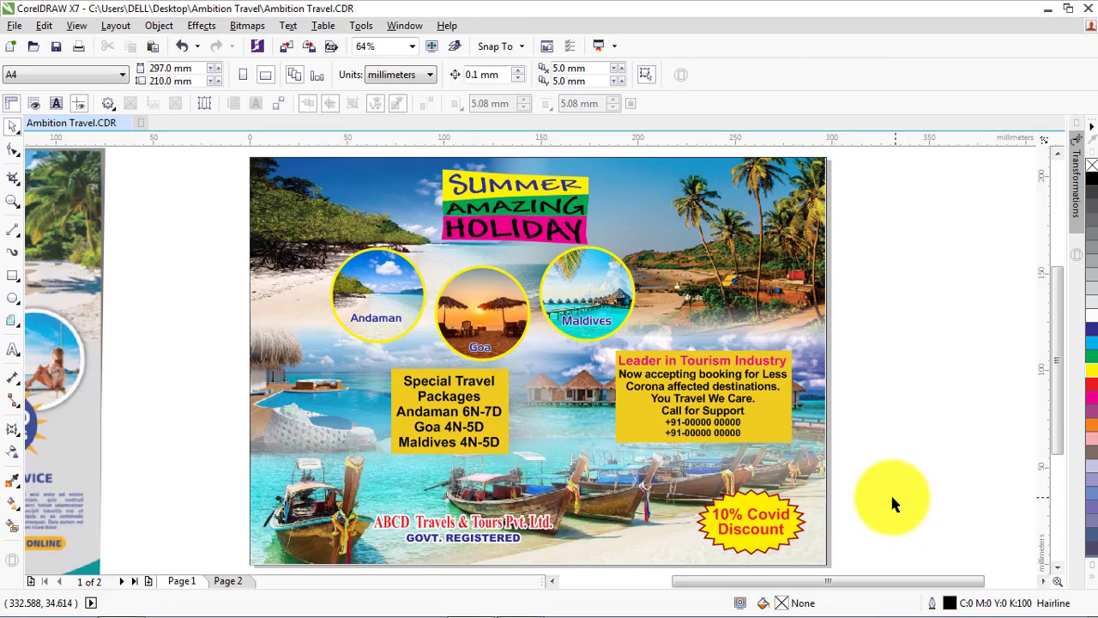
Group the Leader in Tourism Industry text with its golden rectangle and align its top edge with the Special Travel Packages rectangle
click(446, 415)
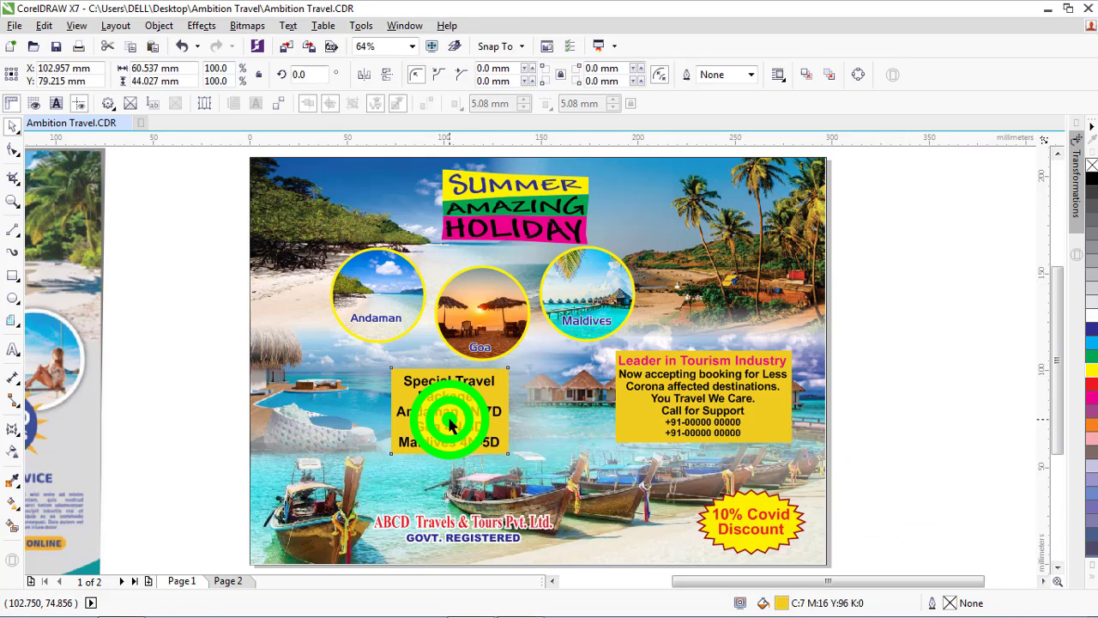
click(905, 433)
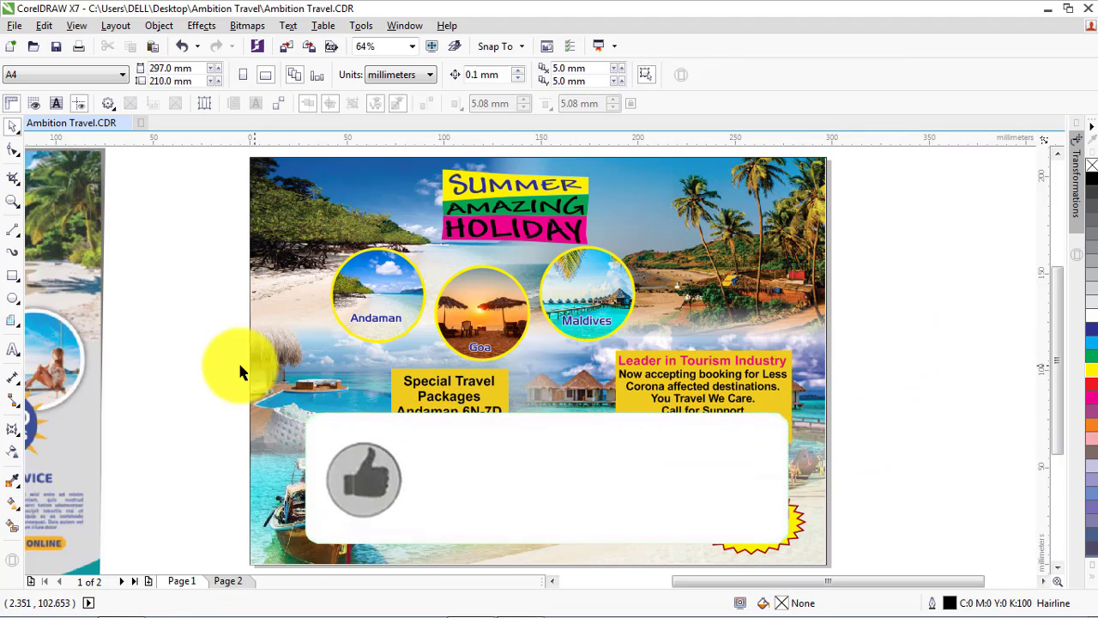
drag(896, 335, 587, 454)
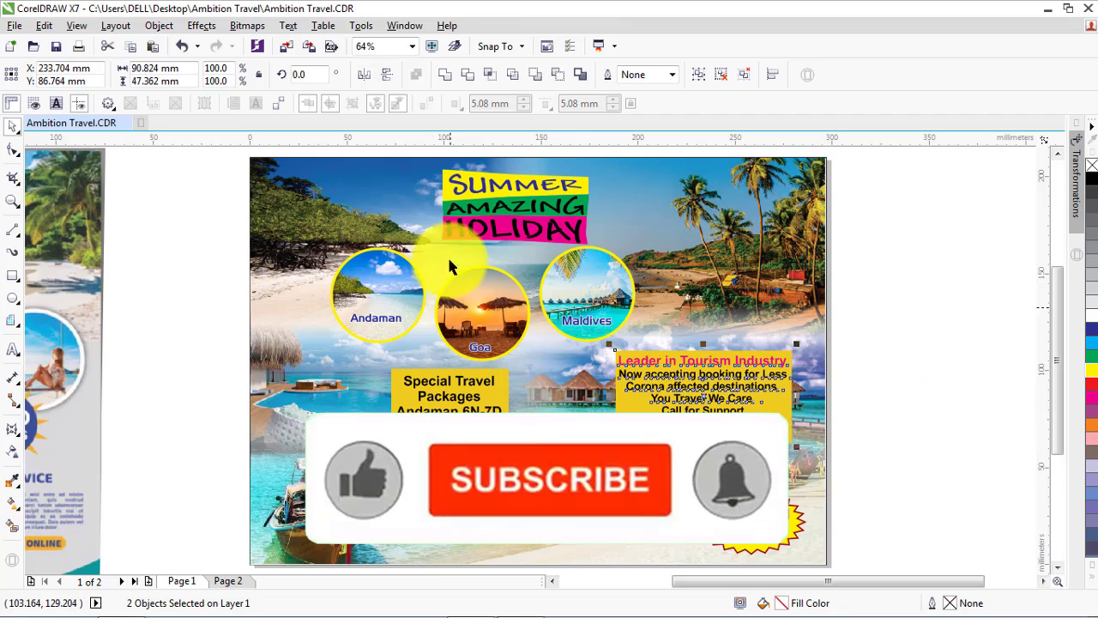
click(696, 74)
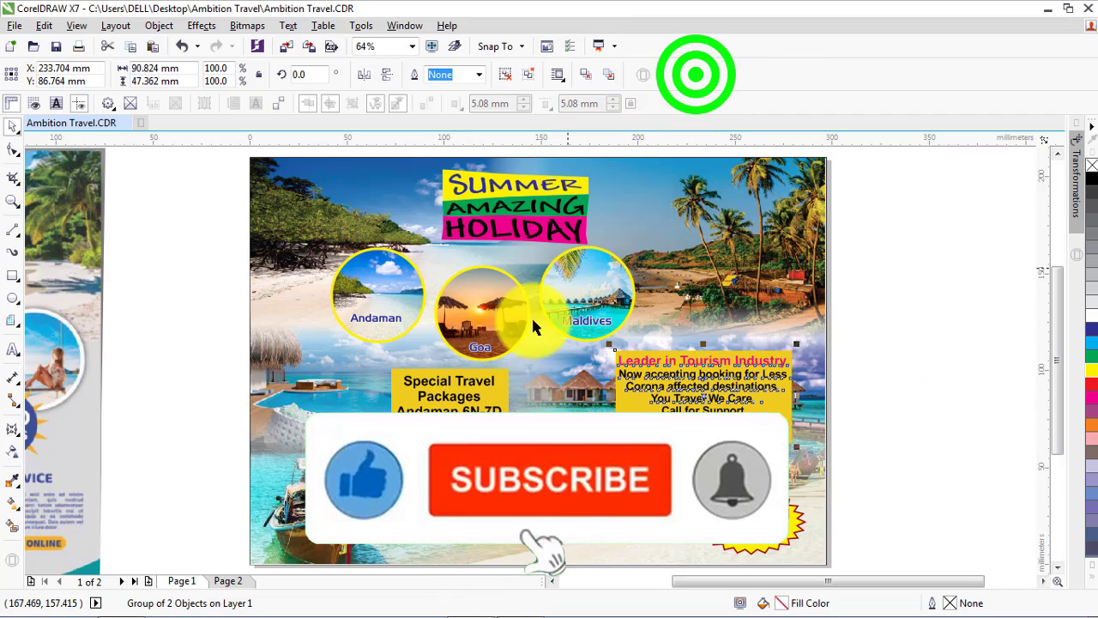
shift+click(503, 374)
click(878, 369)
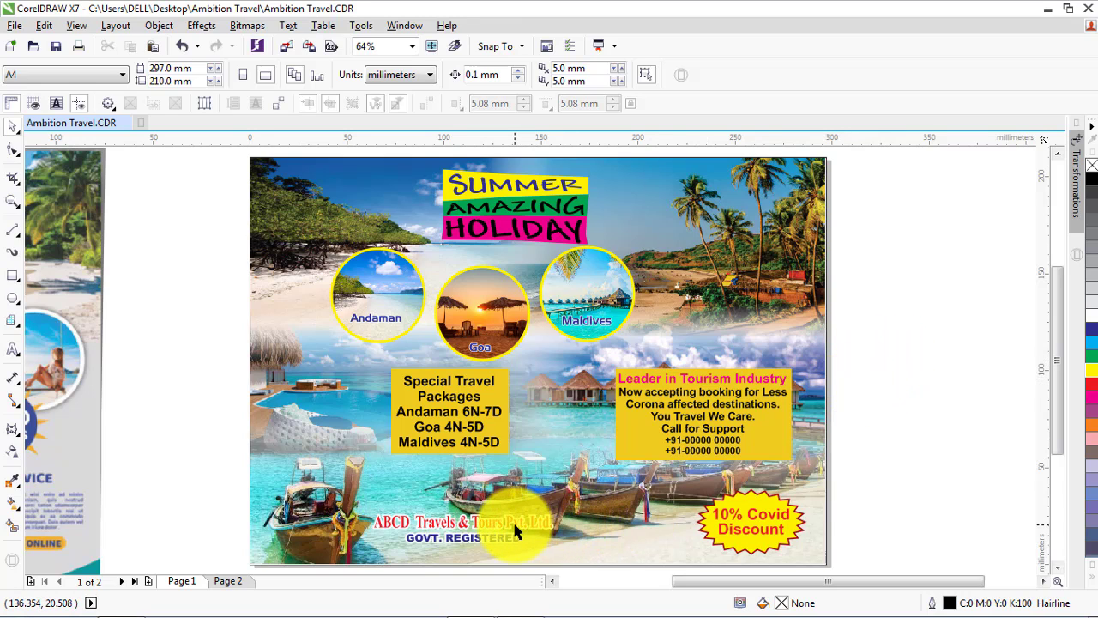
Move the ABCD Travels & Tours Pvt. Ltd. and GOVT. REGISTERED text below the middle boats, just beside the 10% Covid Discount starburst
drag(186, 506, 567, 562)
drag(457, 528, 576, 542)
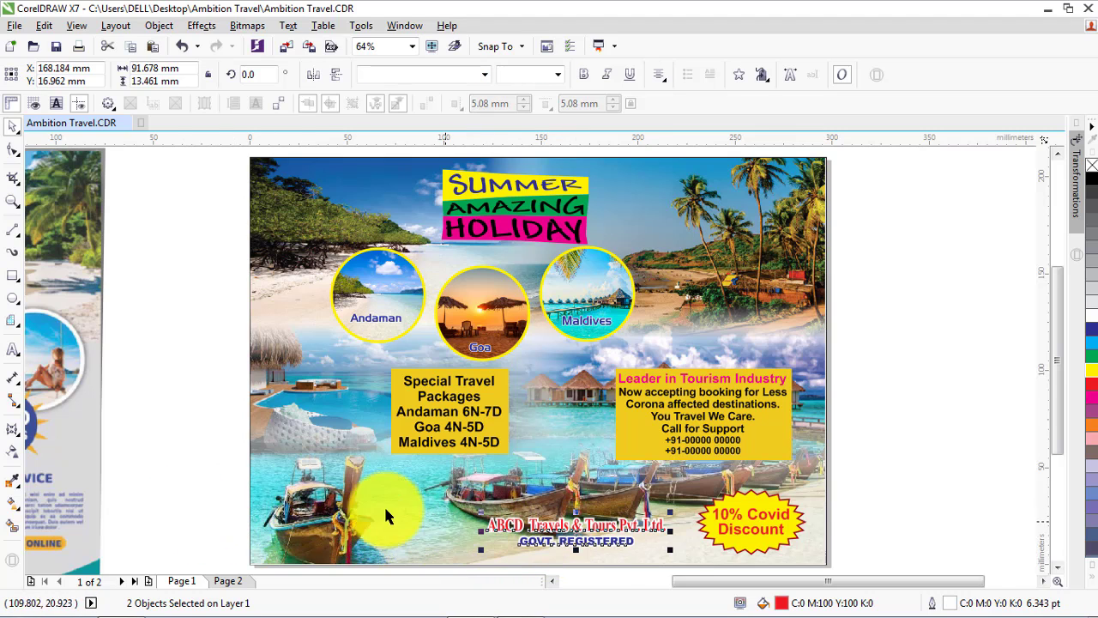
click(203, 453)
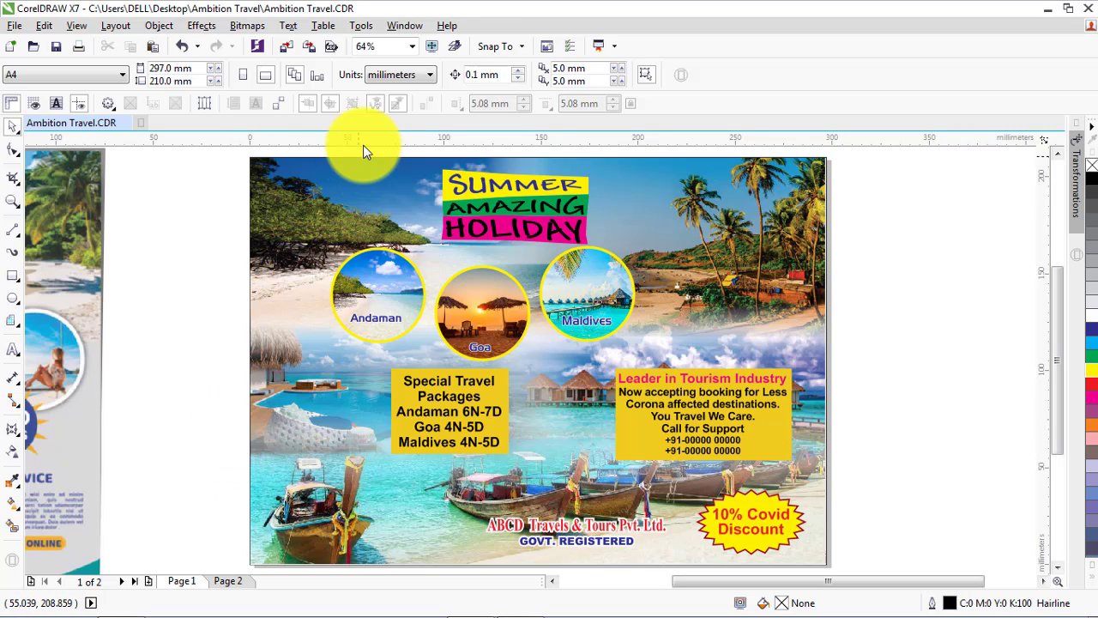
Shift the SUMMER AMAZING HOLIDAY banners and lettering horizontally so they sit roughly centred above the Goa circle, at about X 117.7 mm
drag(363, 146, 613, 262)
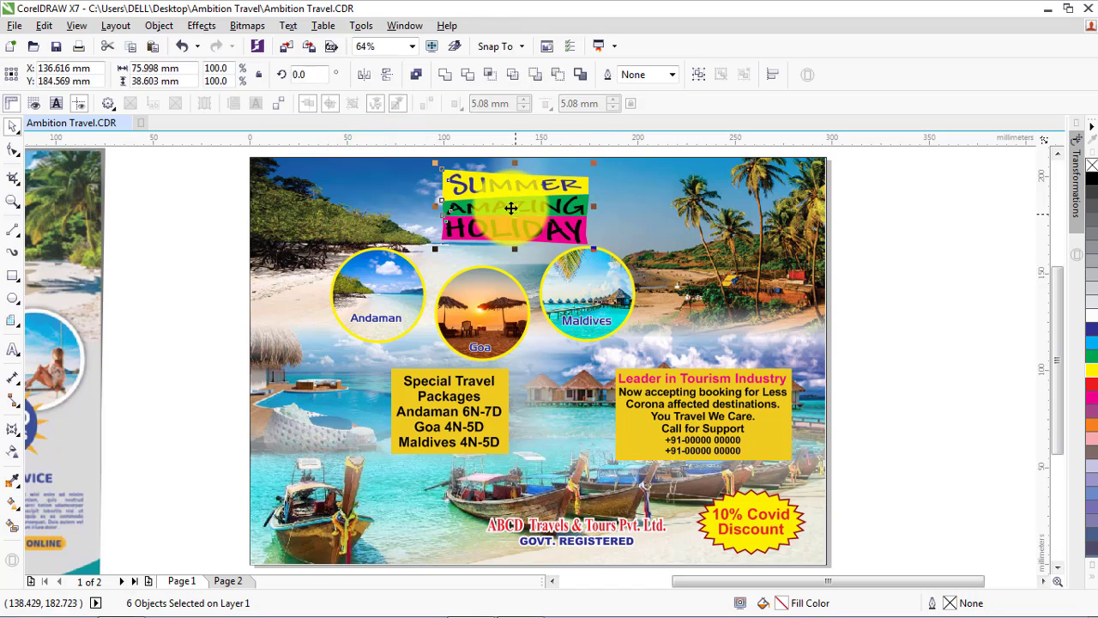
drag(511, 208, 486, 215)
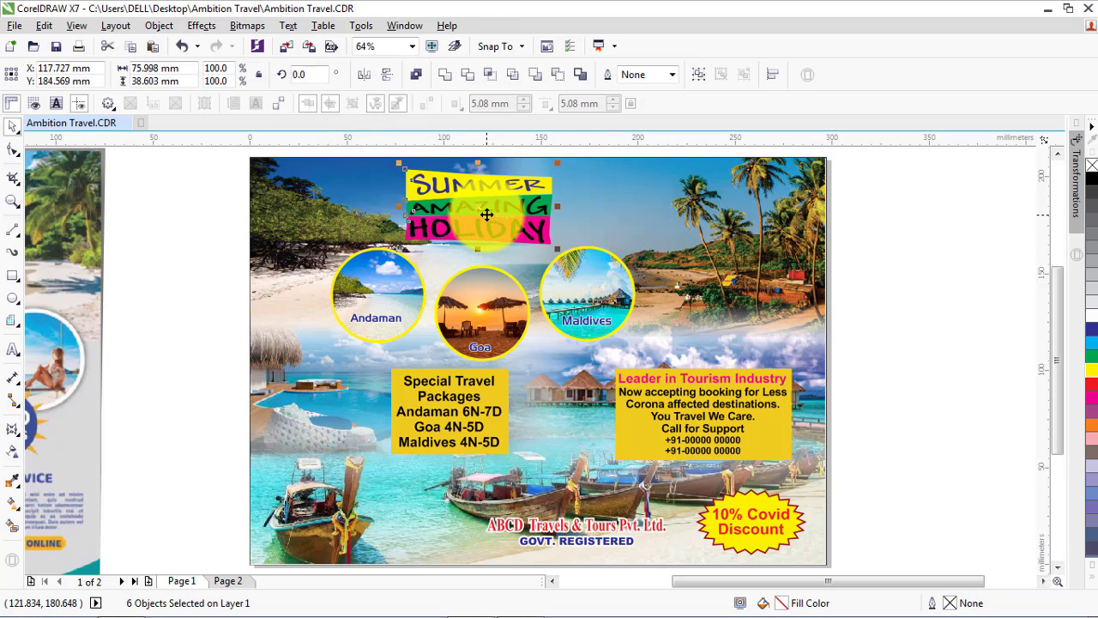
click(172, 228)
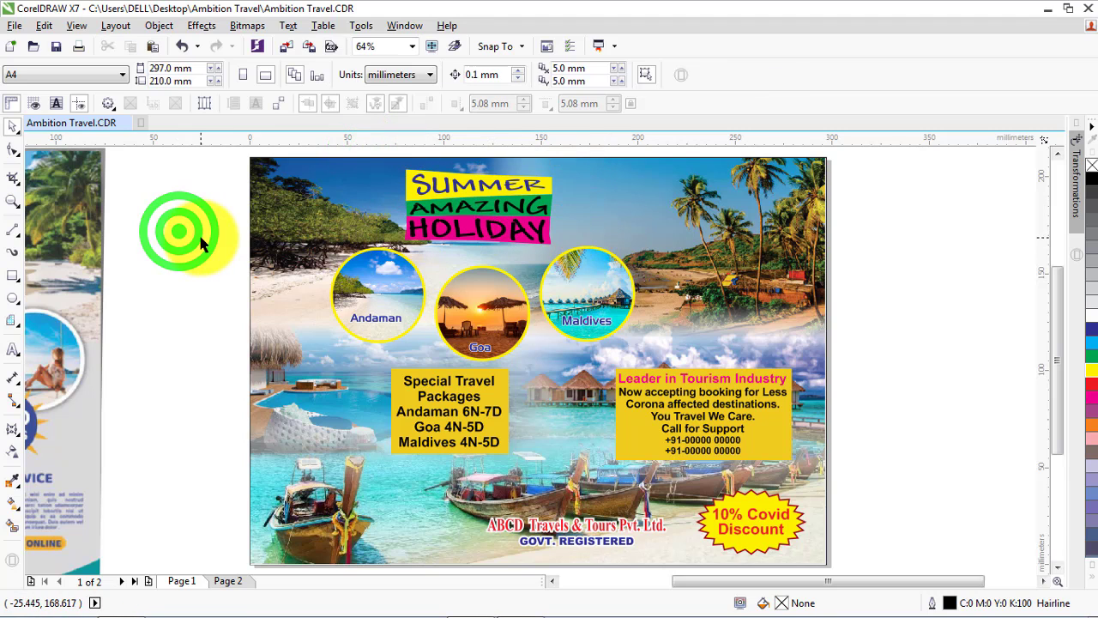